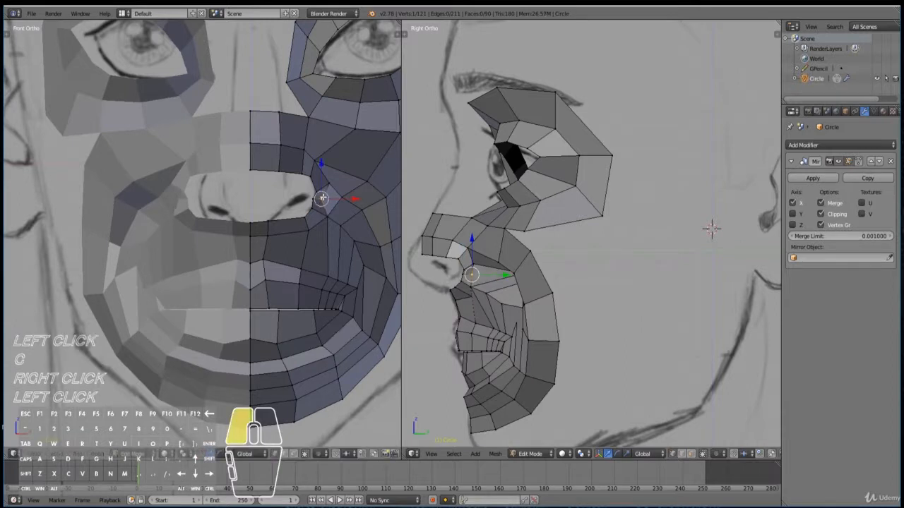
Move the cheek vertex beside the nostril slightly outward in the front view.
{"action": "right_click", "coordinate": [342, 199]}
{"action": "key", "text": "g"}
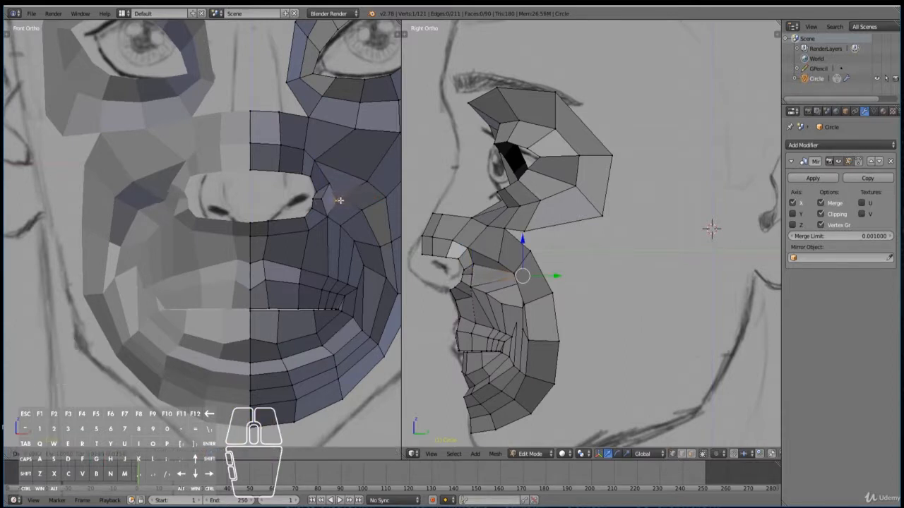
{"action": "left_click", "coordinate": [343, 197]}
{"action": "right_click", "coordinate": [323, 216]}
{"action": "scroll", "coordinate": [339, 214], "scroll_direction": "up", "scroll_amount": 1}
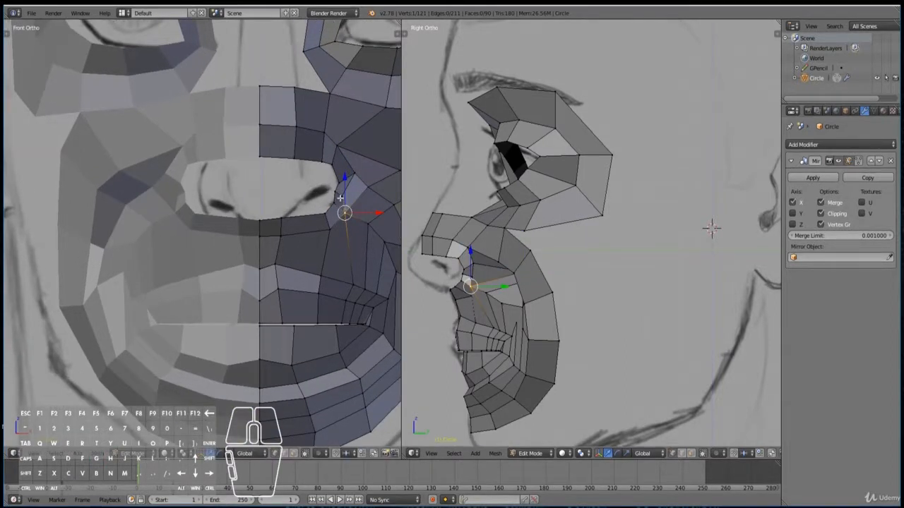
Delete the crowded vertices between the nostril's outer edge and the cheek.
{"action": "right_click", "coordinate": [341, 199]}
{"action": "key", "text": "x"}
{"action": "left_click", "coordinate": [347, 207]}
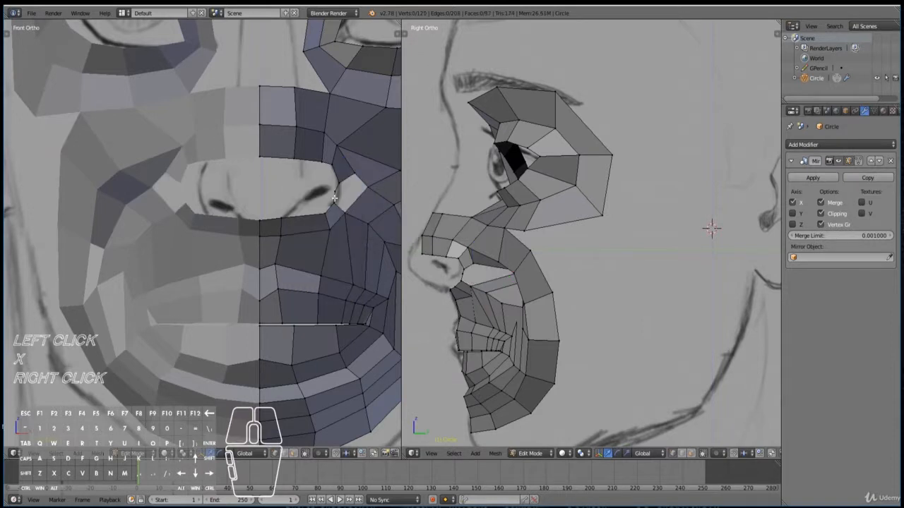
{"action": "right_click", "coordinate": [333, 192]}
{"action": "left_click", "coordinate": [333, 192]}
{"action": "right_click", "coordinate": [333, 192]}
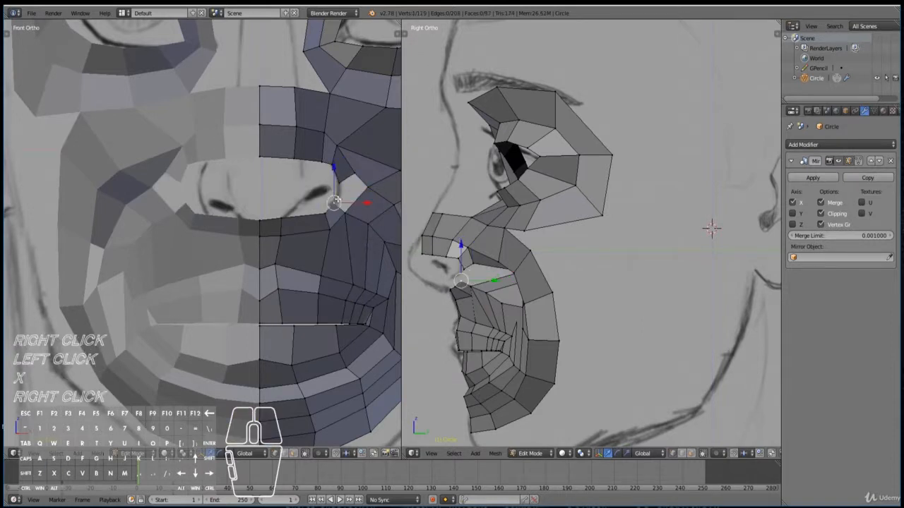
Connect the nostril border across the gap, adjust the vertex beside it, and fill in a face there.
{"action": "right_click", "coordinate": [340, 192], "text": "shift"}
{"action": "key", "text": "f"}
{"action": "right_click", "coordinate": [346, 188]}
{"action": "key", "text": "g"}
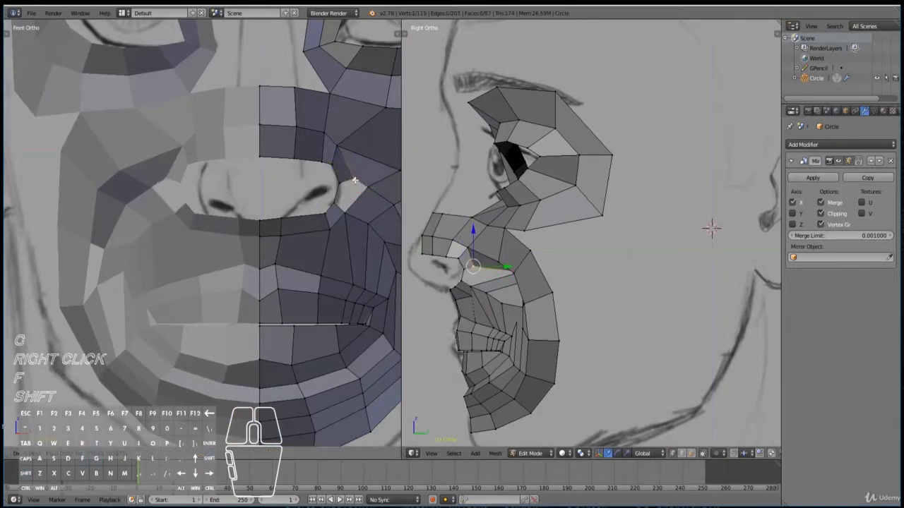
{"action": "left_click", "coordinate": [351, 181]}
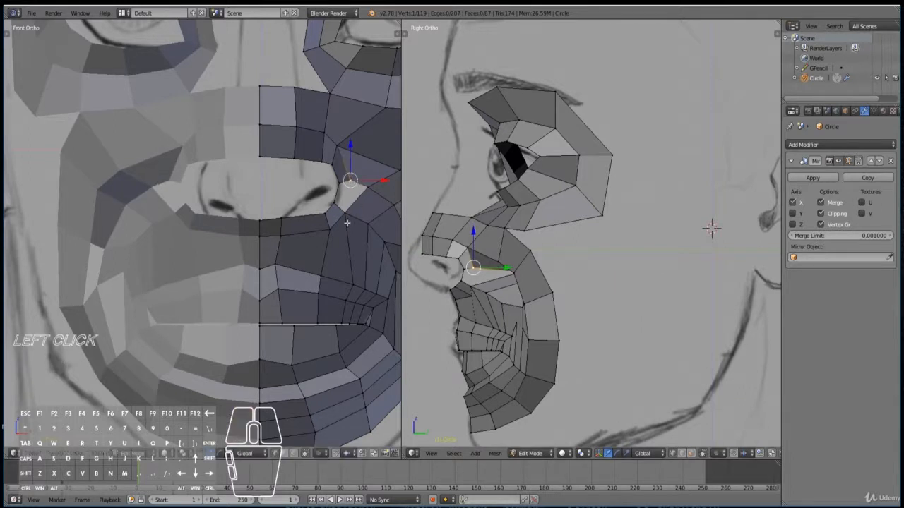
{"action": "scroll", "coordinate": [344, 227], "scroll_direction": "up", "scroll_amount": 4, "text": "ctrl"}
{"action": "key", "text": "f"}
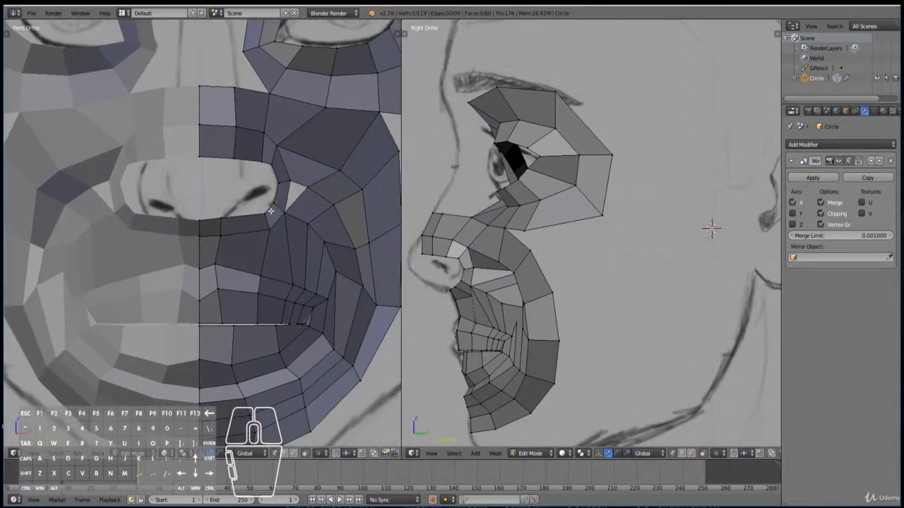
Delete the diagonal edge crossing the gap between the nostril and the cheek.
{"action": "right_click", "coordinate": [290, 206]}
{"action": "right_click", "coordinate": [304, 195]}
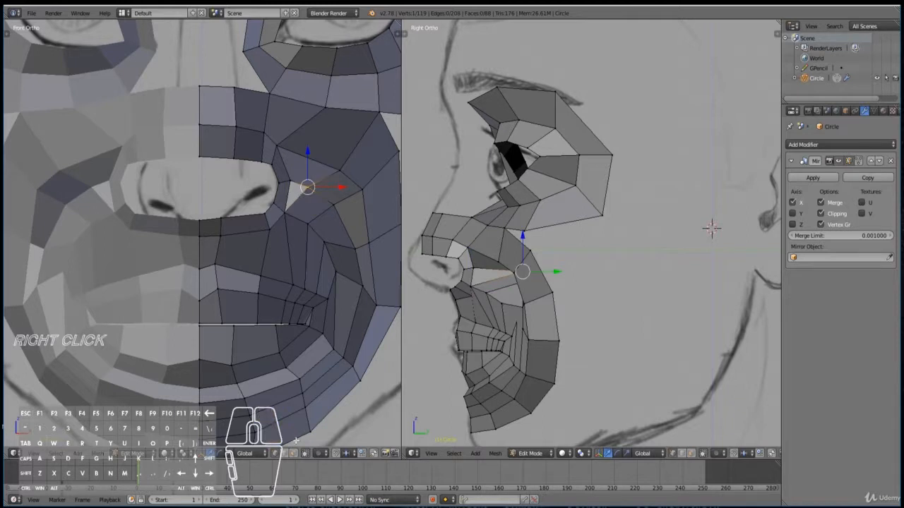
{"action": "left_click", "coordinate": [299, 208]}
{"action": "key", "text": "x"}
{"action": "right_click", "coordinate": [299, 205]}
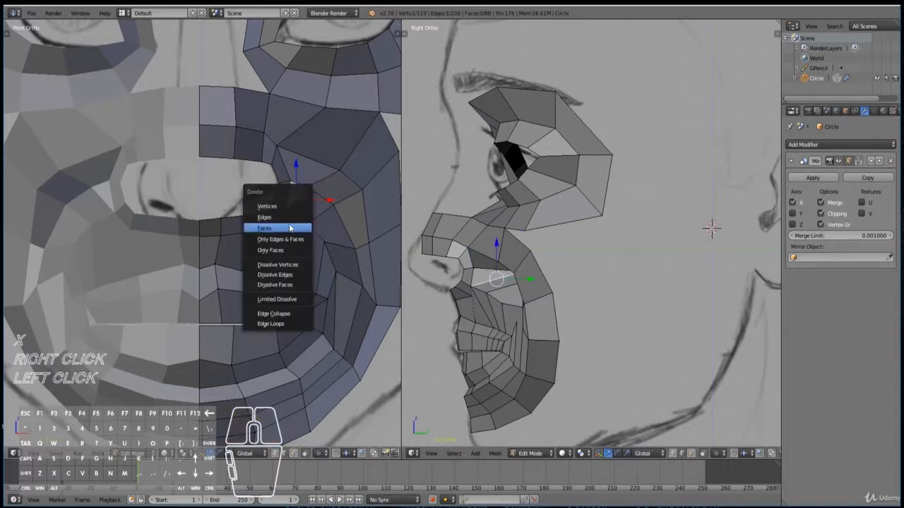
{"action": "left_click", "coordinate": [283, 214]}
Shift the three vertices of the vertical edge line near the mouth corner slightly toward the face's centre.
{"action": "right_click", "coordinate": [279, 283]}
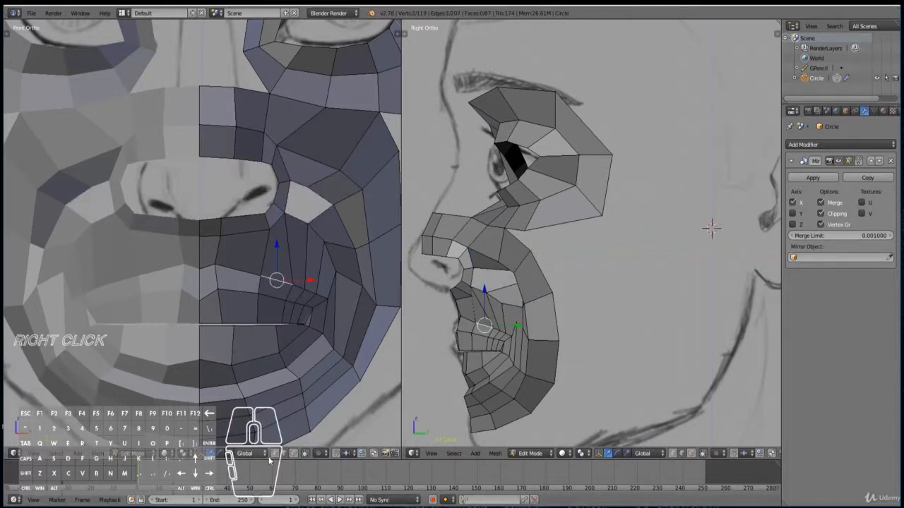
{"action": "left_click", "coordinate": [278, 297]}
{"action": "right_click", "coordinate": [300, 284]}
{"action": "key", "text": "c"}
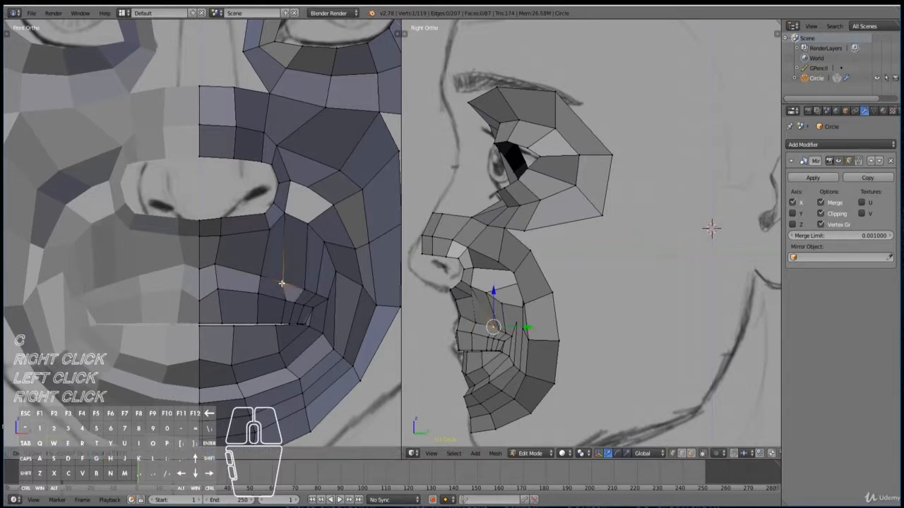
{"action": "left_click", "coordinate": [281, 284]}
{"action": "right_click", "coordinate": [284, 300]}
{"action": "key", "text": "g"}
{"action": "left_click", "coordinate": [278, 299]}
{"action": "right_click", "coordinate": [279, 320]}
{"action": "key", "text": "g"}
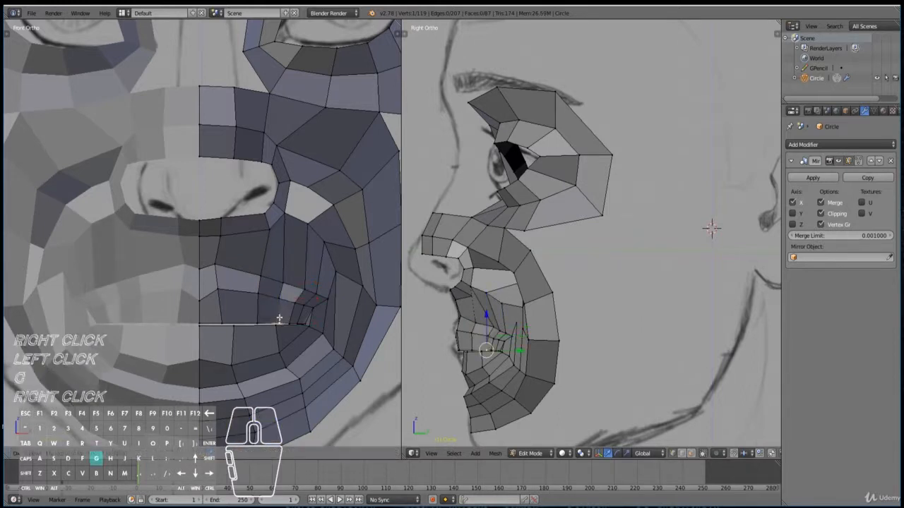
{"action": "left_click", "coordinate": [275, 321]}
Cut an edge loop through the strip from the nostril to the mouth corner, and fill the gap beside the nostril with faces.
{"action": "key", "text": "ctrl"}
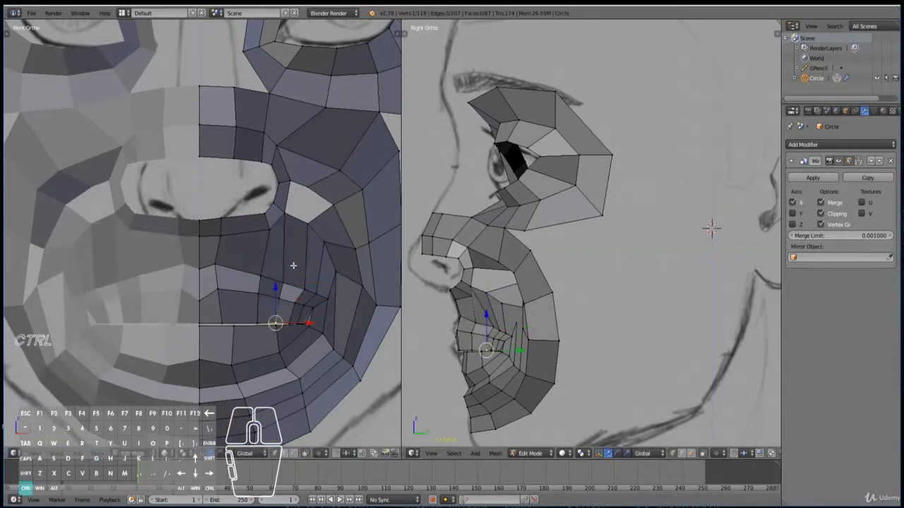
{"action": "key", "text": "ctrl+r"}
{"action": "left_click", "coordinate": [295, 218]}
{"action": "right_click", "coordinate": [286, 206]}
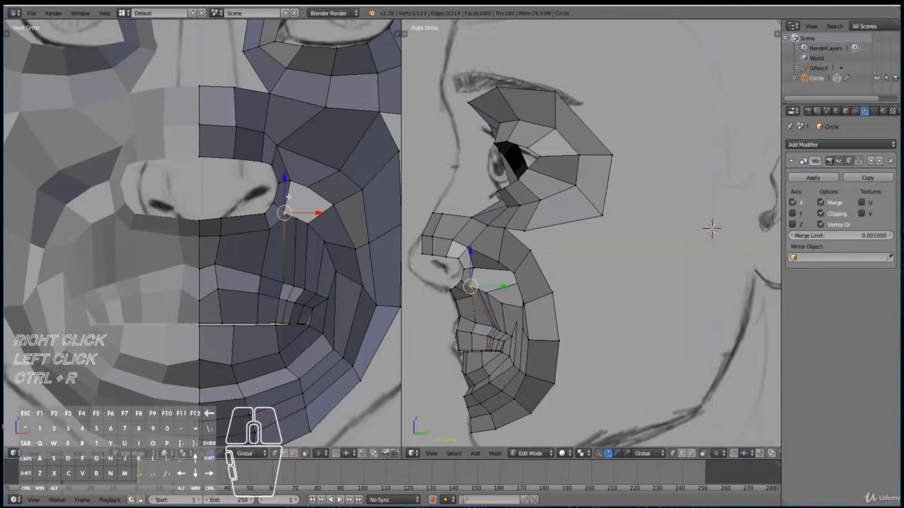
{"action": "right_click", "coordinate": [290, 186], "text": "shift"}
{"action": "key", "text": "f"}
{"action": "key", "text": "f"}
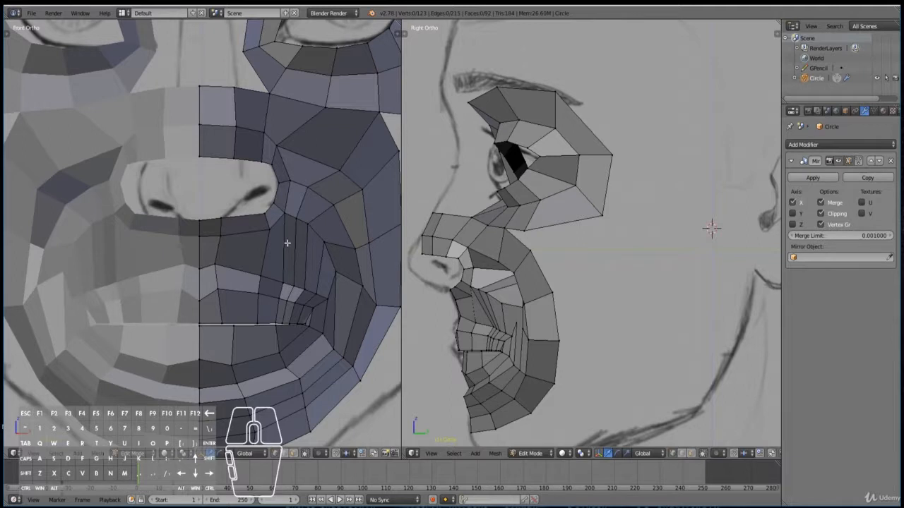
Reposition the two inner cheek vertices beside the mouth corner to even out their spacing.
{"action": "right_click", "coordinate": [295, 263]}
{"action": "key", "text": "g"}
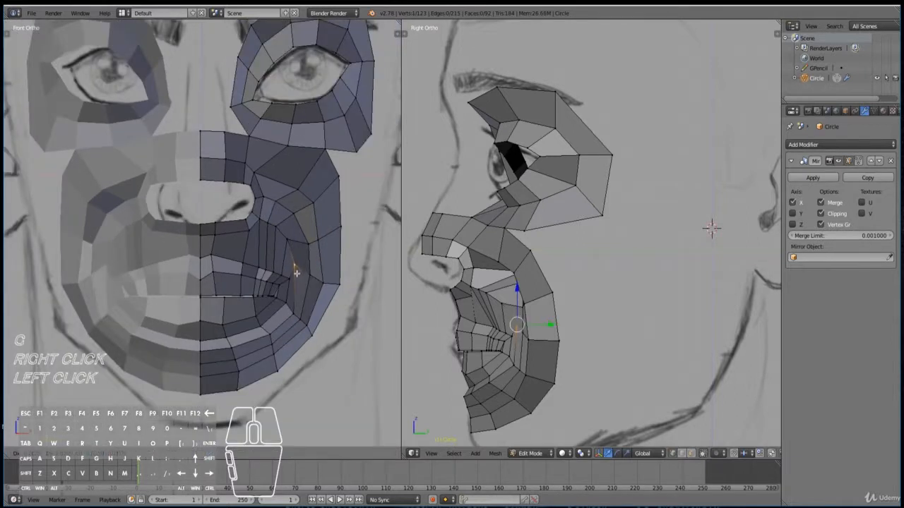
{"action": "left_click", "coordinate": [297, 272]}
{"action": "key", "text": "g"}
{"action": "left_click", "coordinate": [297, 277]}
{"action": "right_click", "coordinate": [303, 274]}
{"action": "key", "text": "g"}
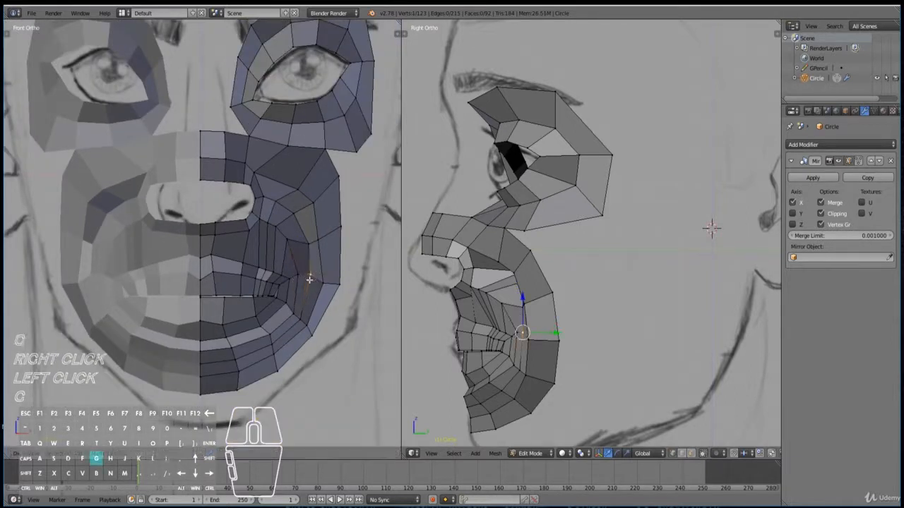
{"action": "left_click", "coordinate": [313, 273]}
Move the two outer cheek vertices level with the mouth slightly upward and outward.
{"action": "right_click", "coordinate": [323, 272]}
{"action": "key", "text": "g"}
{"action": "left_click", "coordinate": [327, 272]}
{"action": "right_click", "coordinate": [339, 271]}
{"action": "key", "text": "g"}
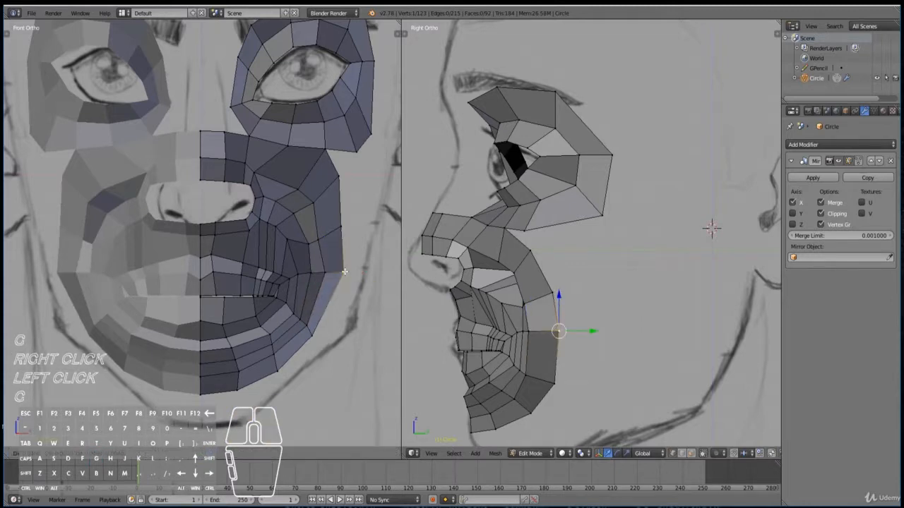
{"action": "left_click", "coordinate": [327, 297]}
Pull the lower jaw vertices down and outward toward the sketched jawline in the front view.
{"action": "right_click", "coordinate": [314, 335]}
{"action": "key", "text": "g"}
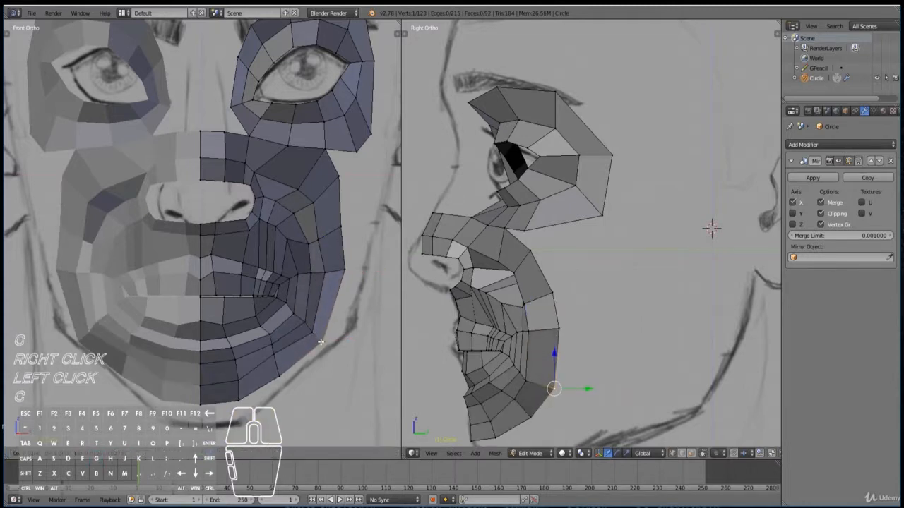
{"action": "left_click", "coordinate": [320, 342]}
{"action": "right_click", "coordinate": [275, 356]}
{"action": "key", "text": "g"}
{"action": "left_click", "coordinate": [277, 361]}
Move the bottom chin vertices down toward the sketched chin in the side view.
{"action": "scroll", "coordinate": [491, 435], "scroll_direction": "down", "scroll_amount": 1}
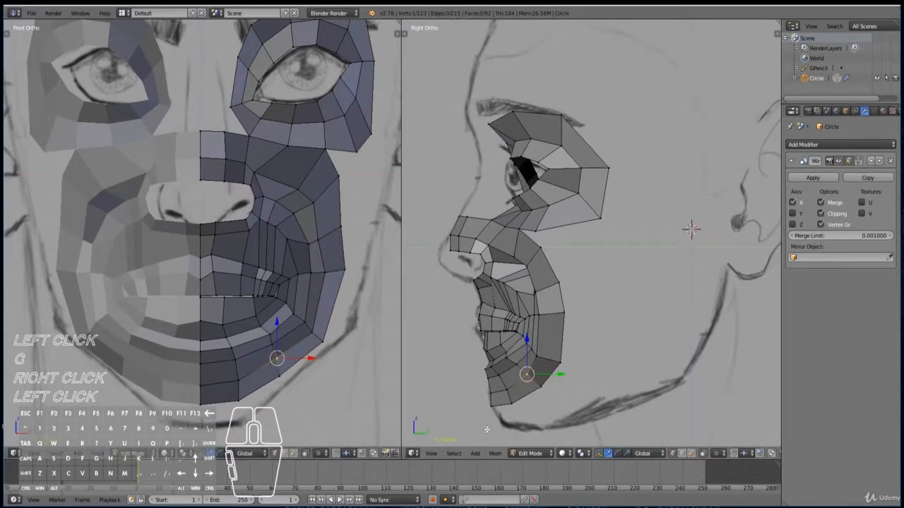
{"action": "key", "text": "a"}
{"action": "key", "text": "b"}
{"action": "left_click_drag", "start_coordinate": [482, 400], "coordinate": [520, 424]}
{"action": "key", "text": "g"}
{"action": "left_click", "coordinate": [522, 427]}
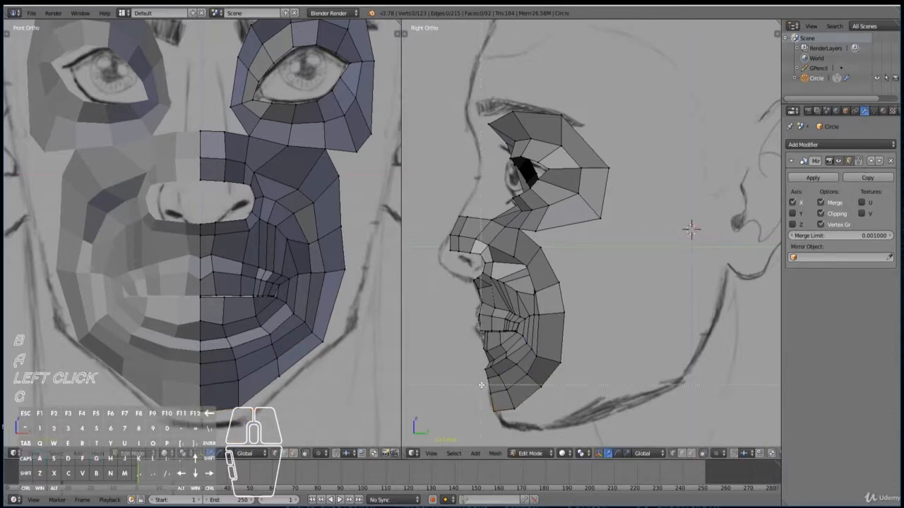
Move the upper outer cheek vertex backward in the side view to round the cheek outline.
{"action": "right_click", "coordinate": [551, 253]}
{"action": "key", "text": "g"}
{"action": "left_click", "coordinate": [551, 253]}
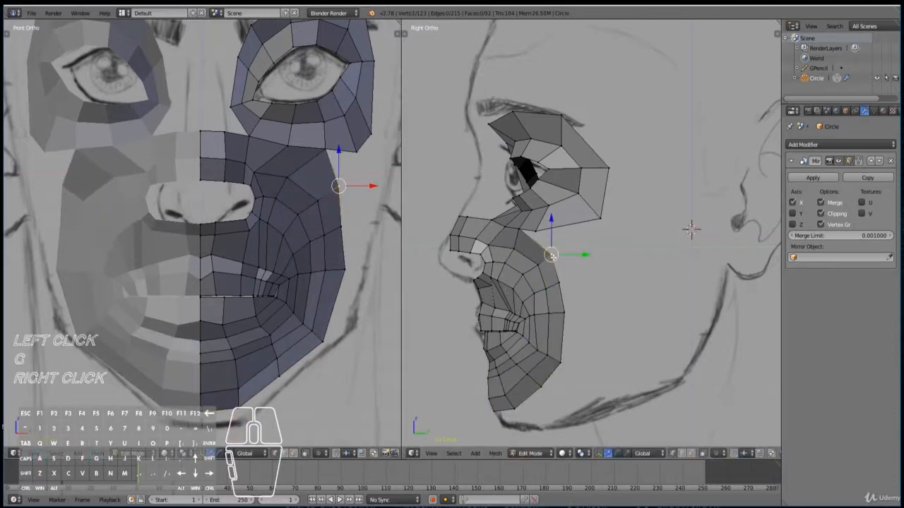
{"action": "key", "text": "a"}
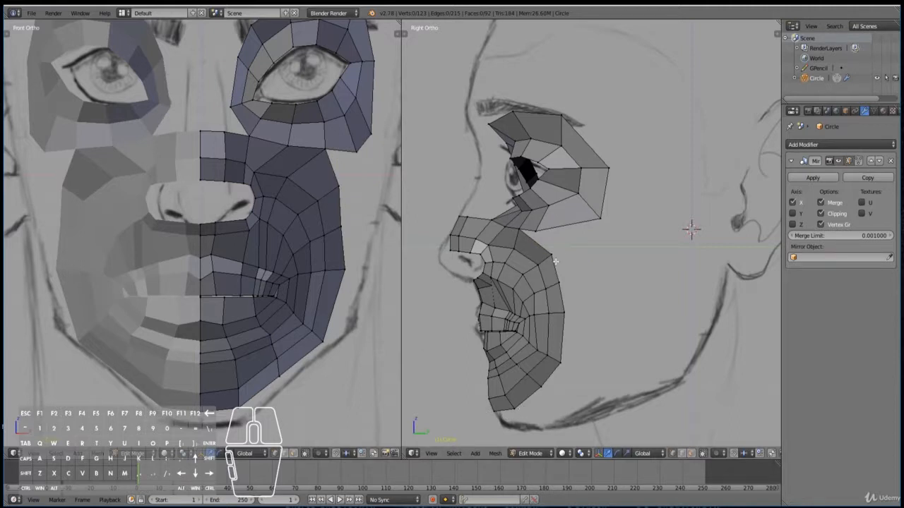
Check the edge loops beside the nostril and move the upper-lip edge segment near the mouth corner inward.
{"action": "scroll", "coordinate": [302, 317], "scroll_direction": "up", "scroll_amount": 3}
{"action": "right_click", "coordinate": [303, 233], "text": "alt"}
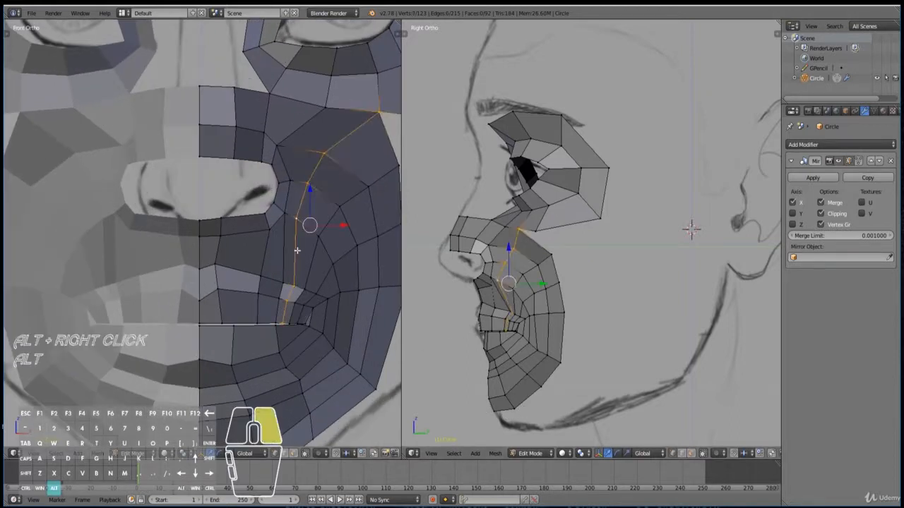
{"action": "right_click", "coordinate": [281, 256], "text": "alt"}
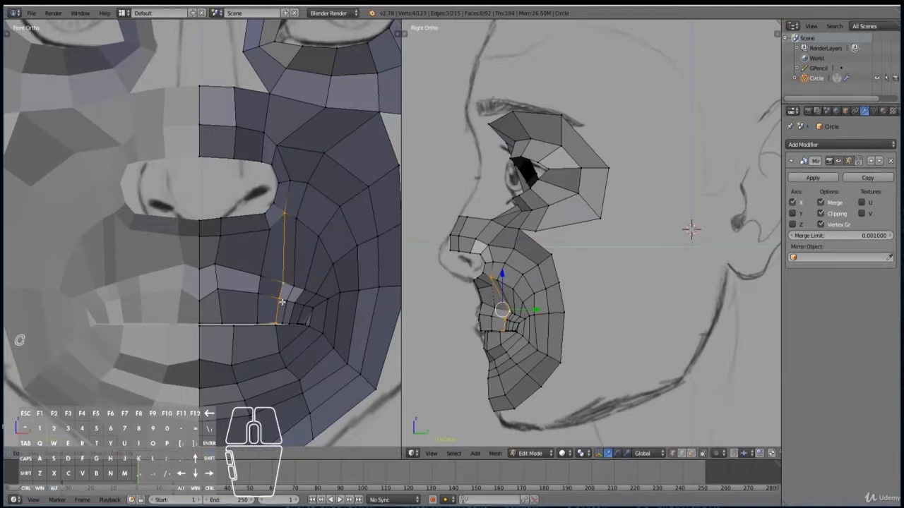
{"action": "right_click", "coordinate": [280, 291]}
{"action": "left_click", "coordinate": [280, 292]}
{"action": "key", "text": "g"}
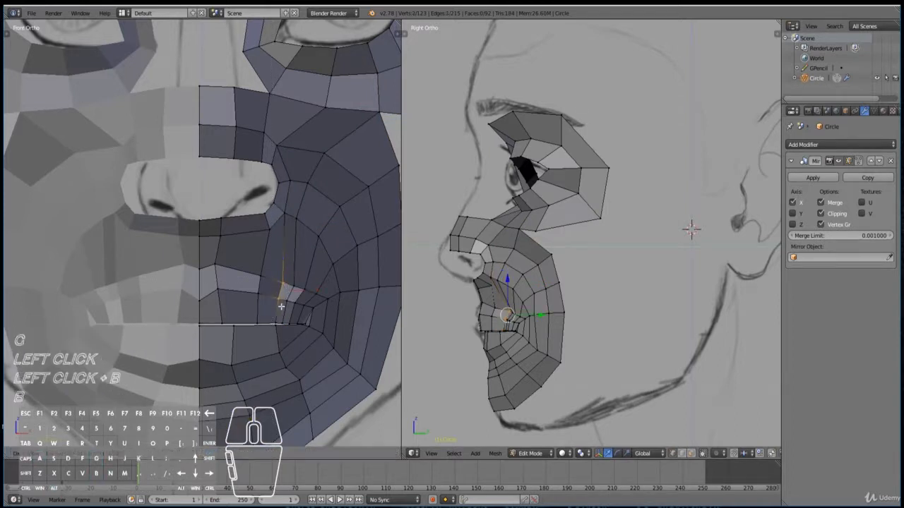
{"action": "right_click", "coordinate": [311, 314]}
{"action": "left_click", "coordinate": [339, 330]}
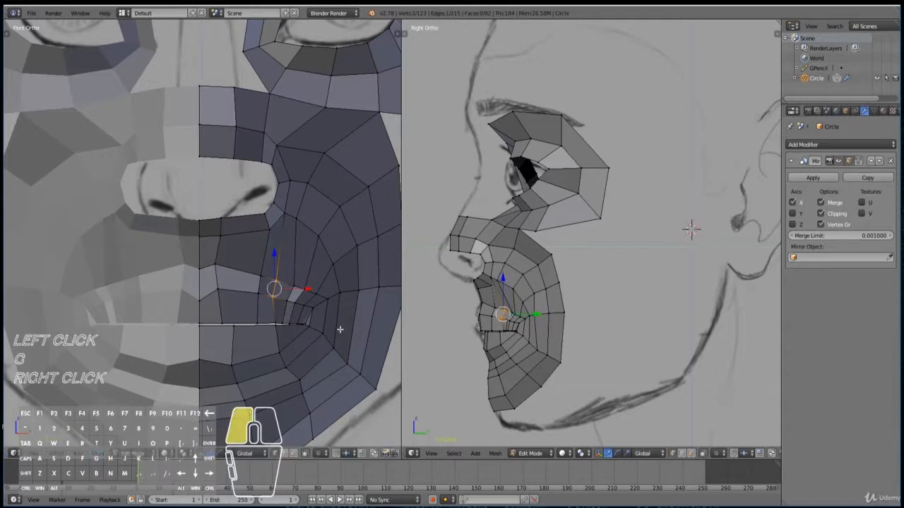
Slide the mouth-line vertex below that segment inward, and cut a vertical edge loop through the upper lip beneath the nostril.
{"action": "right_click", "coordinate": [275, 318]}
{"action": "key", "text": "g"}
{"action": "key", "text": "g"}
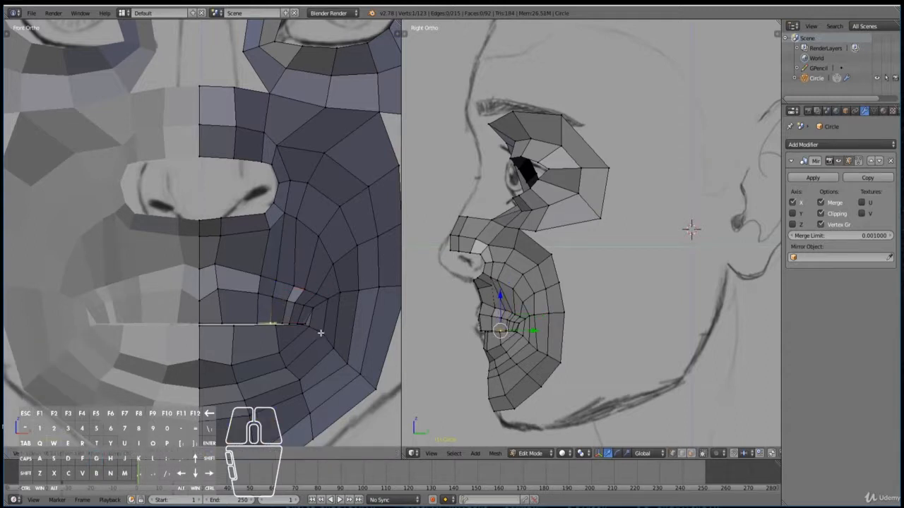
{"action": "left_click", "coordinate": [263, 296]}
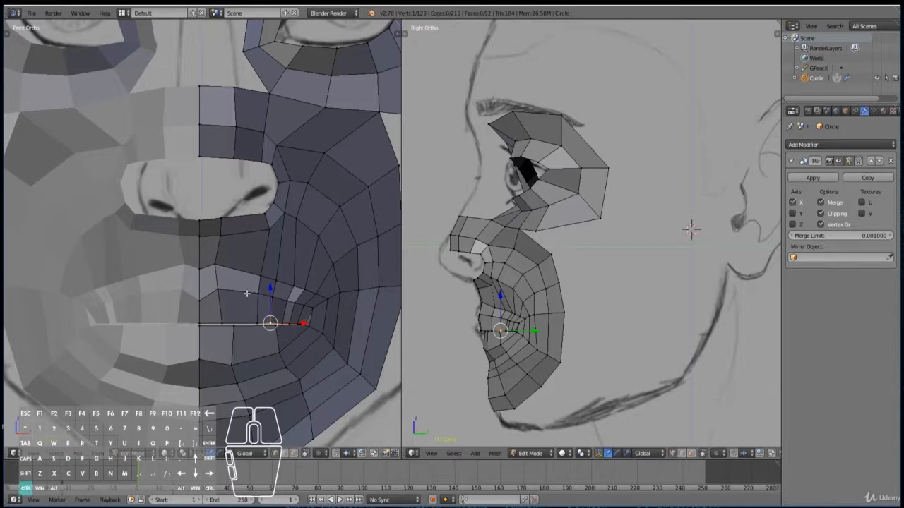
{"action": "key", "text": "ctrl+r"}
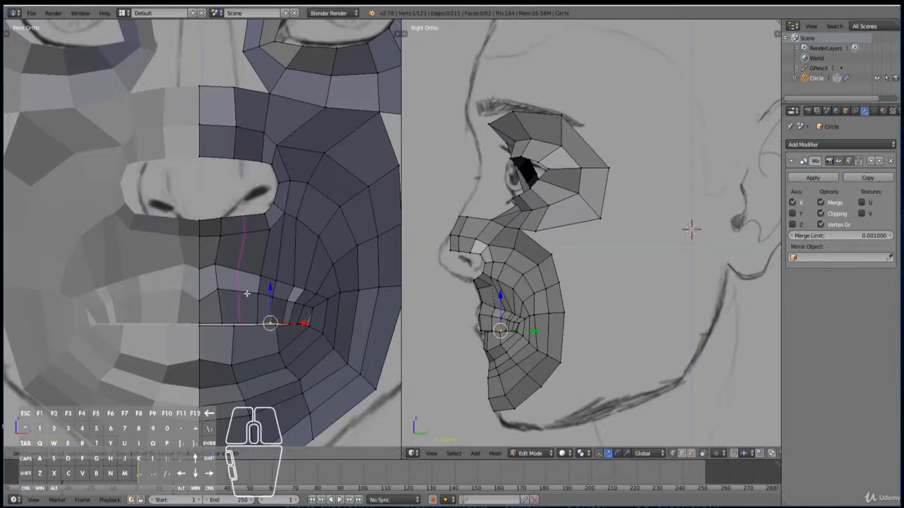
{"action": "scroll", "coordinate": [276, 299], "scroll_direction": "down", "scroll_amount": 4}
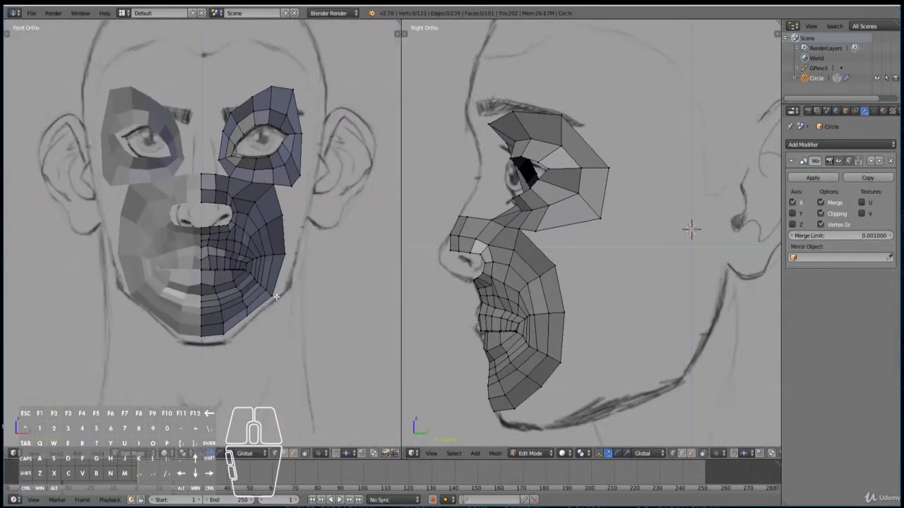
{"action": "scroll", "coordinate": [275, 301], "scroll_direction": "up", "scroll_amount": 3}
{"action": "scroll", "coordinate": [278, 302], "scroll_direction": "up", "scroll_amount": 9, "text": "shift"}
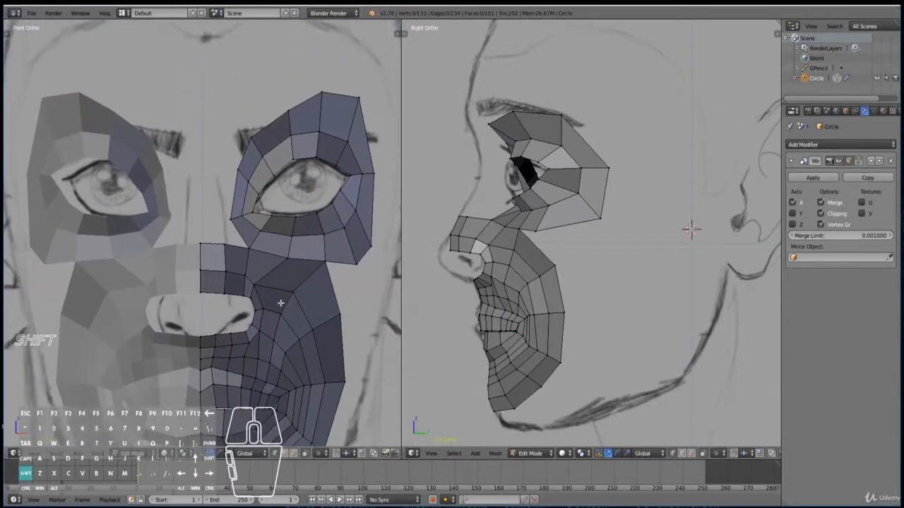
{"action": "scroll", "coordinate": [233, 285], "scroll_direction": "down", "scroll_amount": 2}
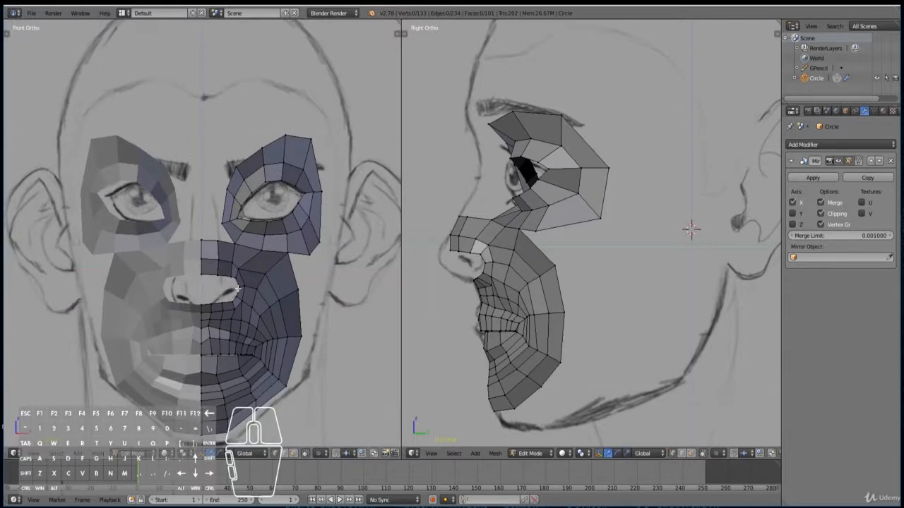
{"action": "scroll", "coordinate": [182, 288], "scroll_direction": "up", "scroll_amount": 2}
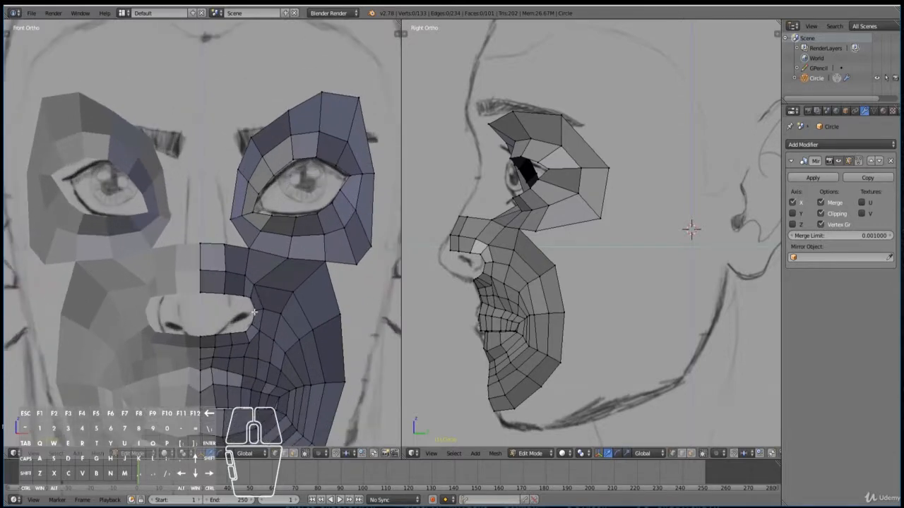
{"action": "scroll", "coordinate": [222, 233], "scroll_direction": "up", "scroll_amount": 2, "text": "shift"}
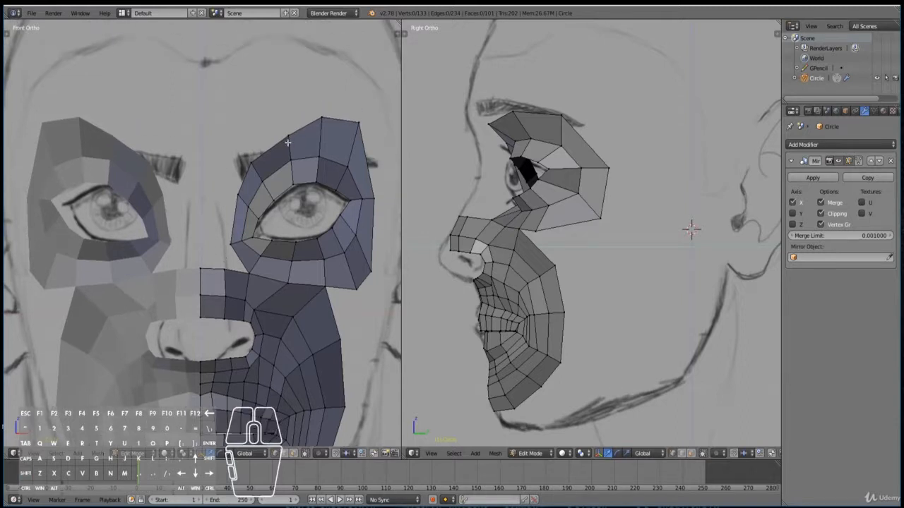
Extrude the inner eye-ring edge toward the nose, flatten it to 0 along X, and extrude it again to the centre line.
{"action": "right_click", "coordinate": [245, 161]}
{"action": "right_click", "coordinate": [237, 189], "text": "shift"}
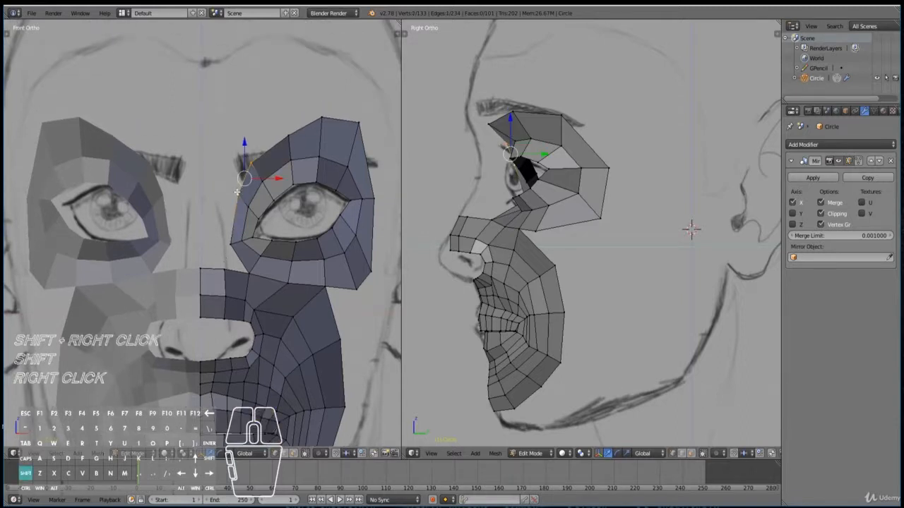
{"action": "right_click", "coordinate": [231, 242], "text": "shift"}
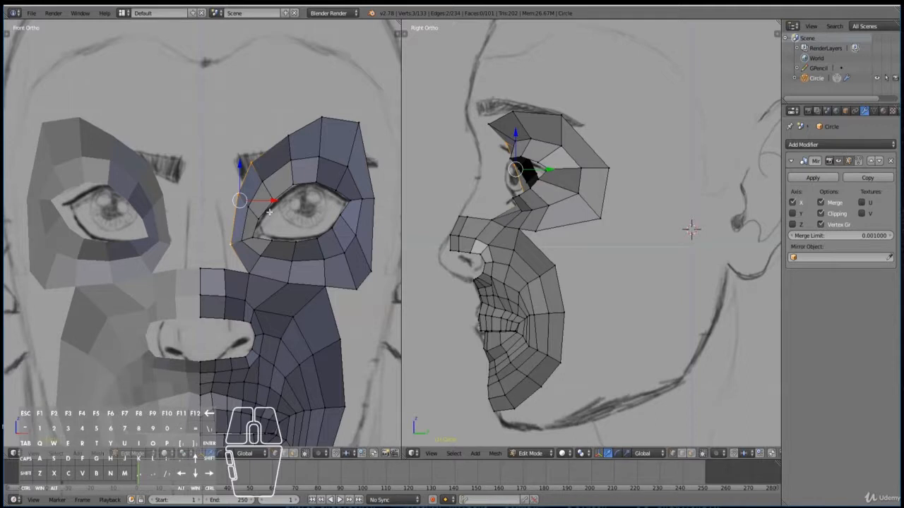
{"action": "key", "text": "e"}
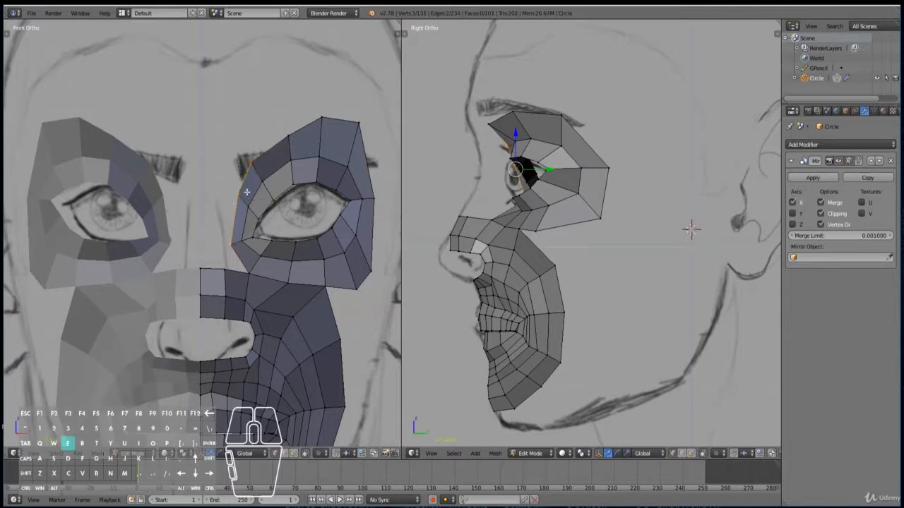
{"action": "left_click", "coordinate": [233, 192]}
{"action": "key", "text": "s"}
{"action": "key", "text": "x"}
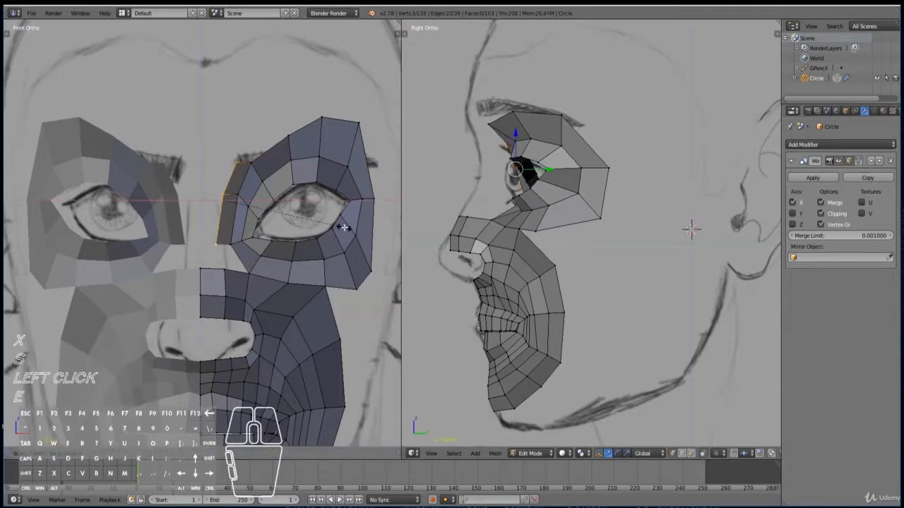
{"action": "key", "text": "0"}
{"action": "left_click", "coordinate": [324, 226]}
{"action": "right_click", "coordinate": [188, 207], "text": "ctrl"}
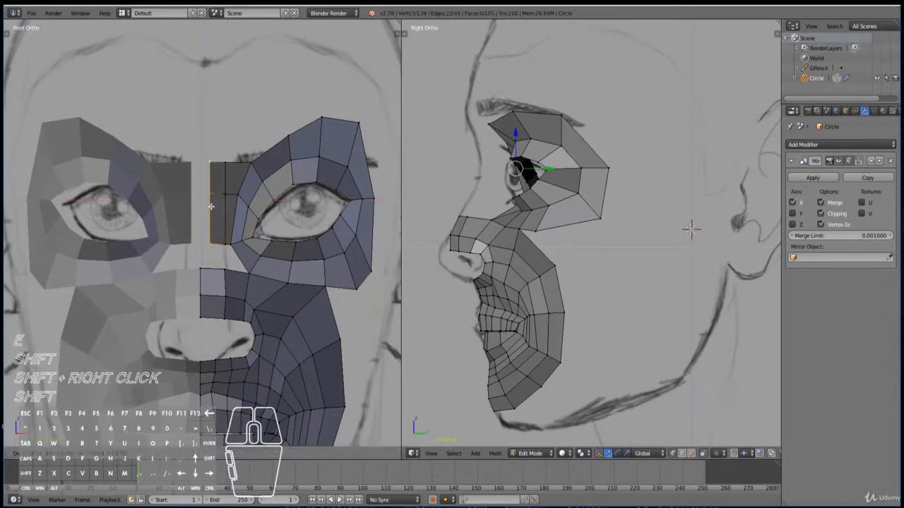
{"action": "left_click", "coordinate": [189, 207]}
Move and rotate the centre-line edge onto the sketched nose-bridge profile in the side view, and bring its top vertex to the outline.
{"action": "key", "text": "g"}
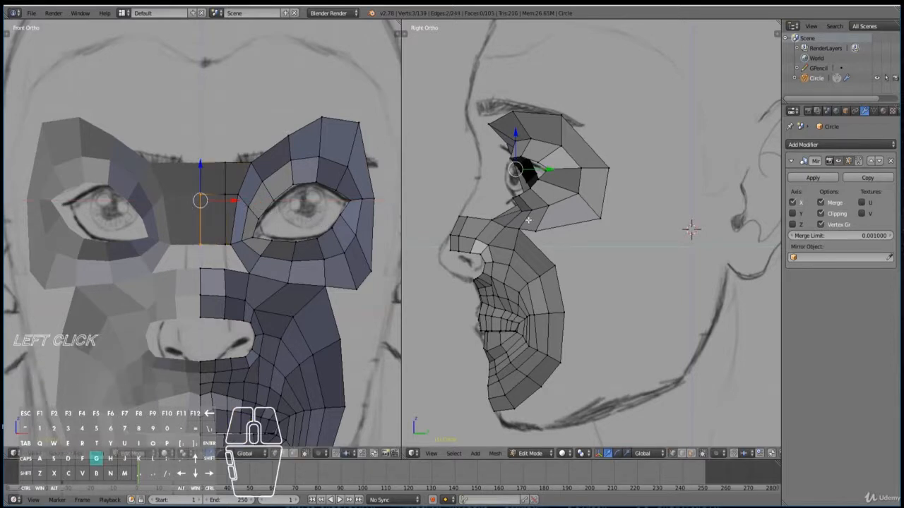
{"action": "left_click", "coordinate": [495, 217]}
{"action": "key", "text": "r"}
{"action": "left_click", "coordinate": [476, 238]}
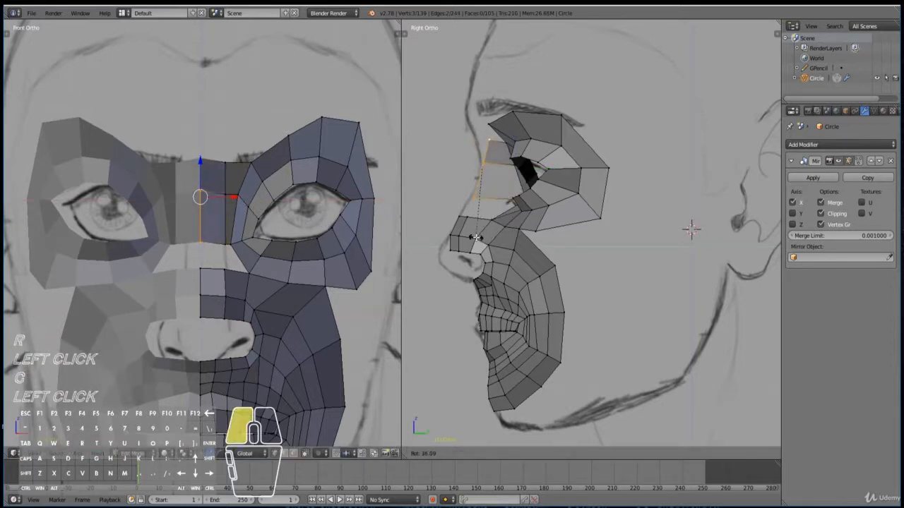
{"action": "key", "text": "g"}
{"action": "left_click", "coordinate": [472, 237]}
{"action": "right_click", "coordinate": [482, 141]}
{"action": "key", "text": "g"}
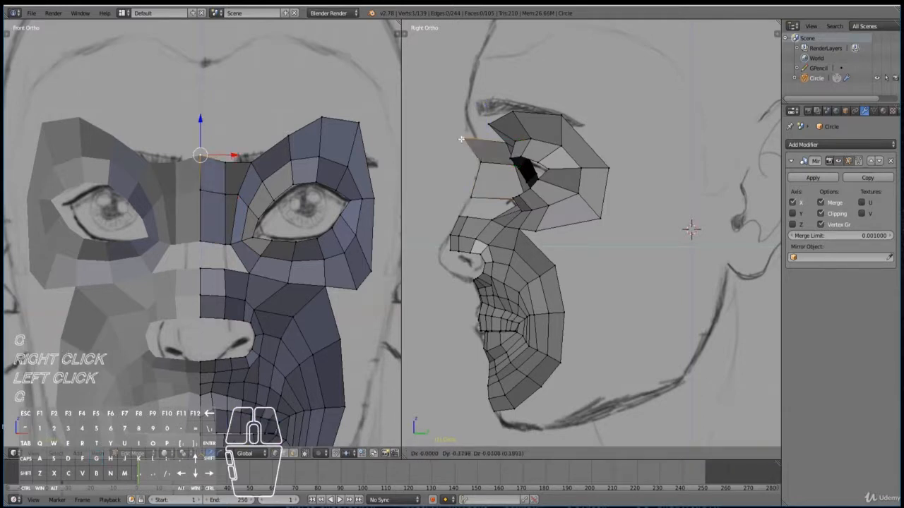
{"action": "left_click", "coordinate": [474, 140]}
Move the vertical edge beside the centre line forward in the side view and rotate it to follow the nose-bridge slope.
{"action": "right_click", "coordinate": [227, 191]}
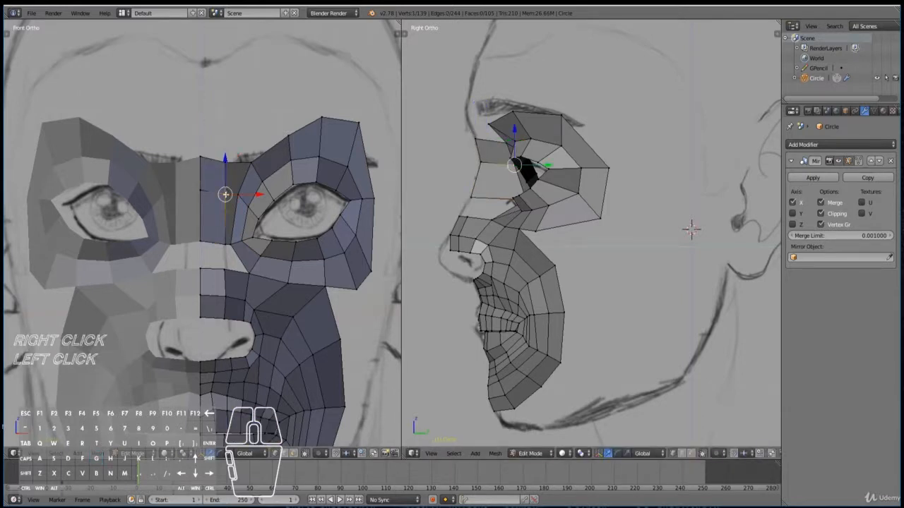
{"action": "right_click", "coordinate": [224, 242], "text": "shift"}
{"action": "right_click", "coordinate": [225, 159], "text": "shift"}
{"action": "key", "text": "g"}
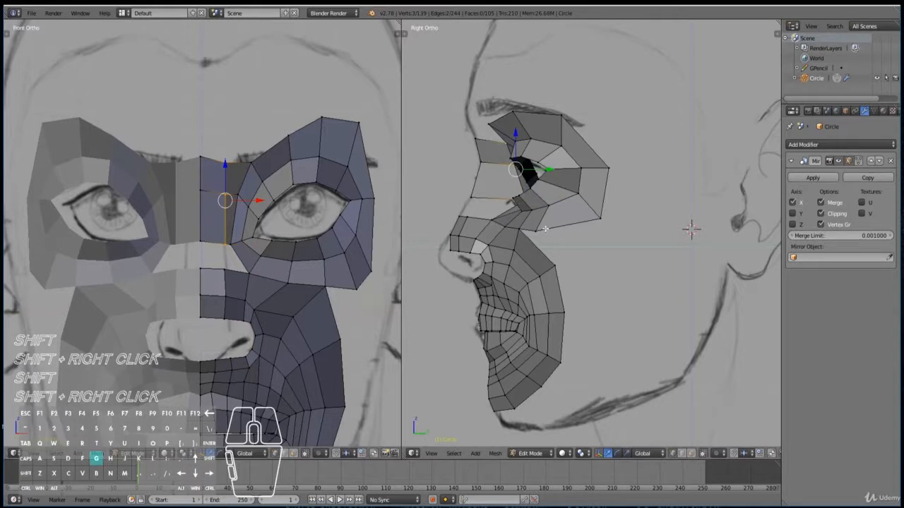
{"action": "left_click", "coordinate": [521, 227]}
{"action": "key", "text": "r"}
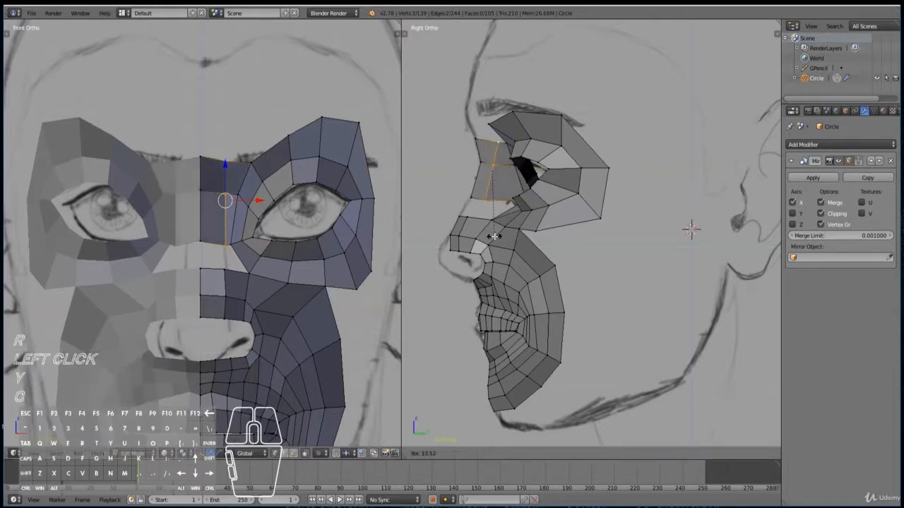
{"action": "left_click", "coordinate": [500, 240]}
Shift the lower and middle vertices of that edge slightly forward in the side view.
{"action": "right_click", "coordinate": [488, 198]}
{"action": "key", "text": "g"}
{"action": "left_click", "coordinate": [478, 197]}
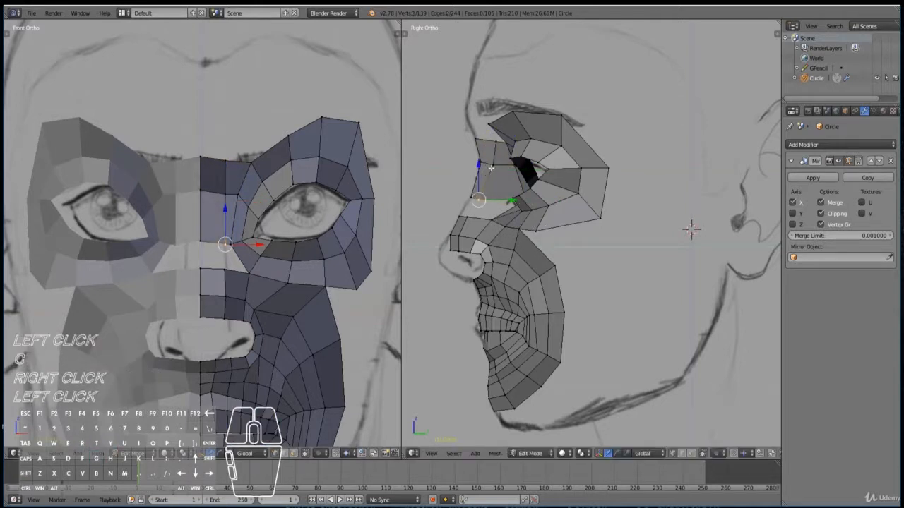
{"action": "right_click", "coordinate": [492, 166]}
{"action": "key", "text": "g"}
{"action": "left_click", "coordinate": [488, 163]}
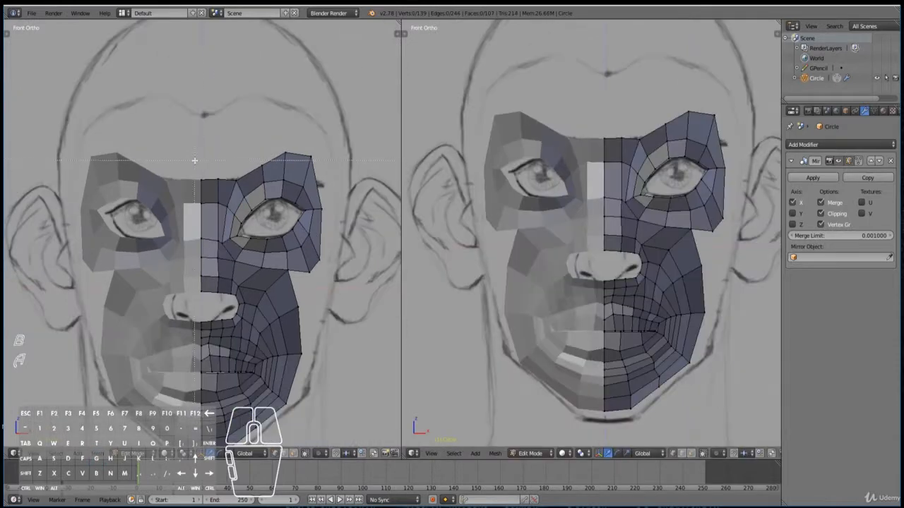
Raise the three upper vertices between the eyebrows along Z to the height of the outer brow edge.
{"action": "key", "text": "b"}
{"action": "left_click_drag", "start_coordinate": [189, 150], "coordinate": [244, 181]}
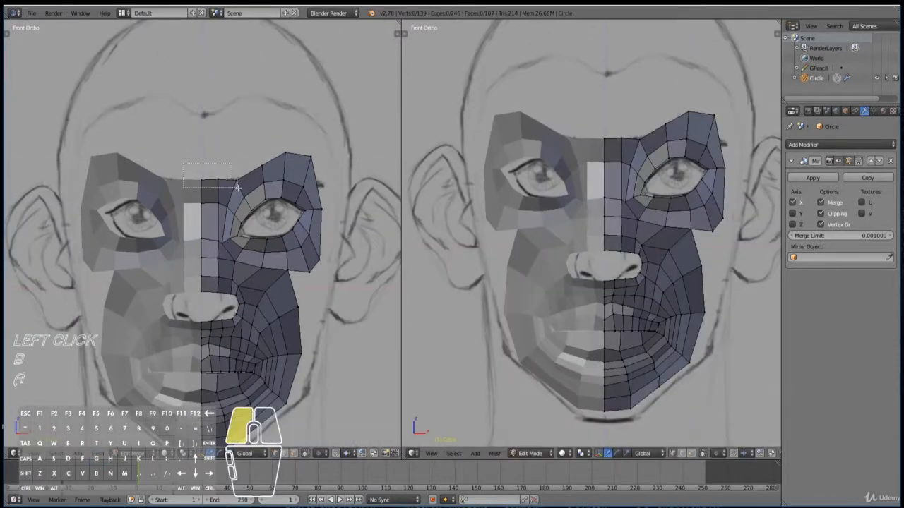
{"action": "key", "text": "g"}
{"action": "key", "text": "z"}
{"action": "left_click", "coordinate": [241, 163]}
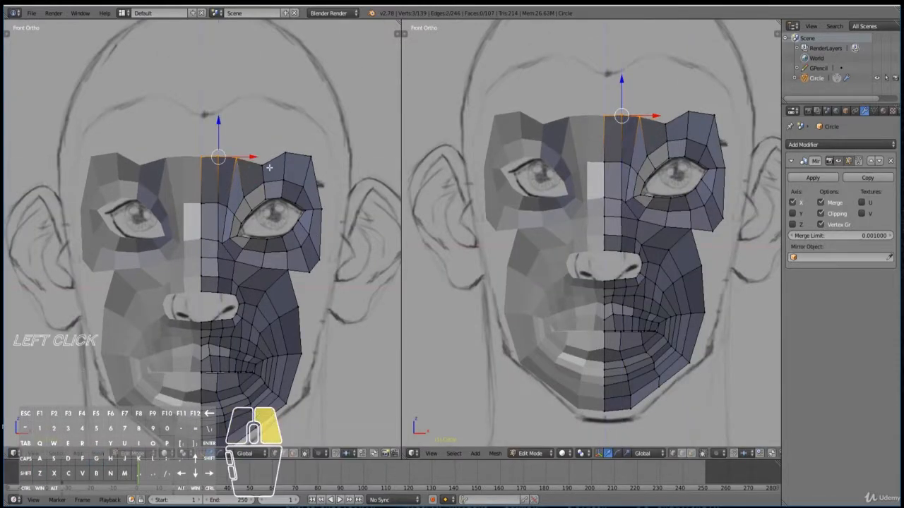
Raise the inner brow vertex of the eye ring along Z to even out the upper brow edge.
{"action": "right_click", "coordinate": [264, 157]}
{"action": "key", "text": "g"}
{"action": "key", "text": "z"}
{"action": "left_click", "coordinate": [272, 157]}
{"action": "key", "text": "a"}
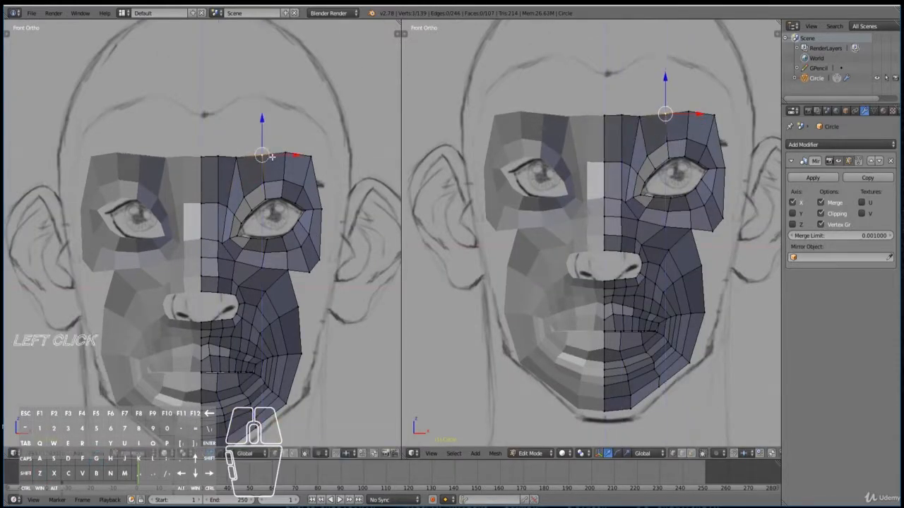
Extrude the whole upper brow edge upward along Z onto the forehead and level the new edge along Z.
{"action": "key", "text": "b"}
{"action": "left_click_drag", "start_coordinate": [185, 128], "coordinate": [184, 128]}
{"action": "left_click_drag", "start_coordinate": [228, 150], "coordinate": [243, 158]}
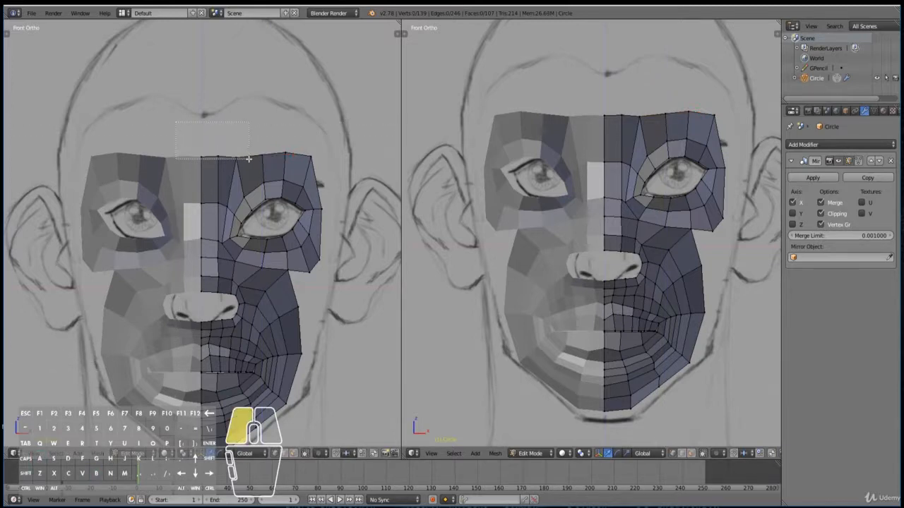
{"action": "left_click_drag", "start_coordinate": [248, 159], "coordinate": [322, 161]}
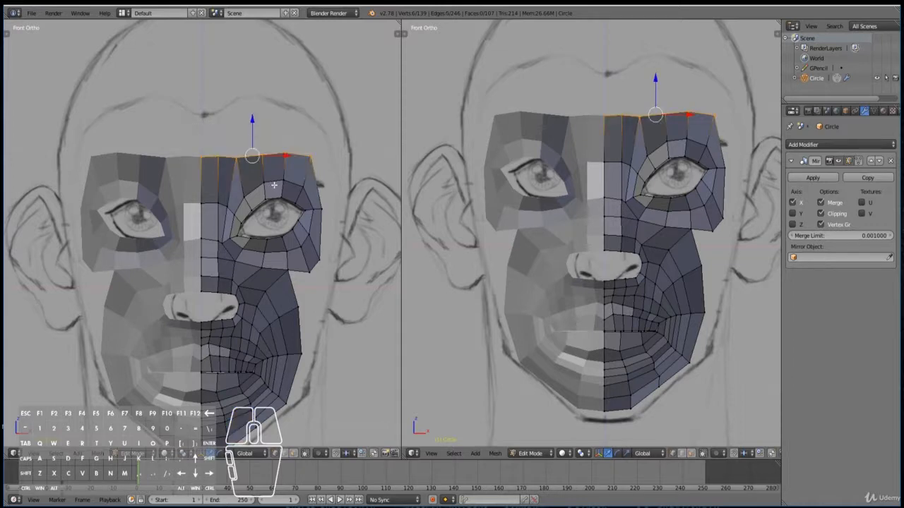
{"action": "key", "text": "e"}
{"action": "key", "text": "z"}
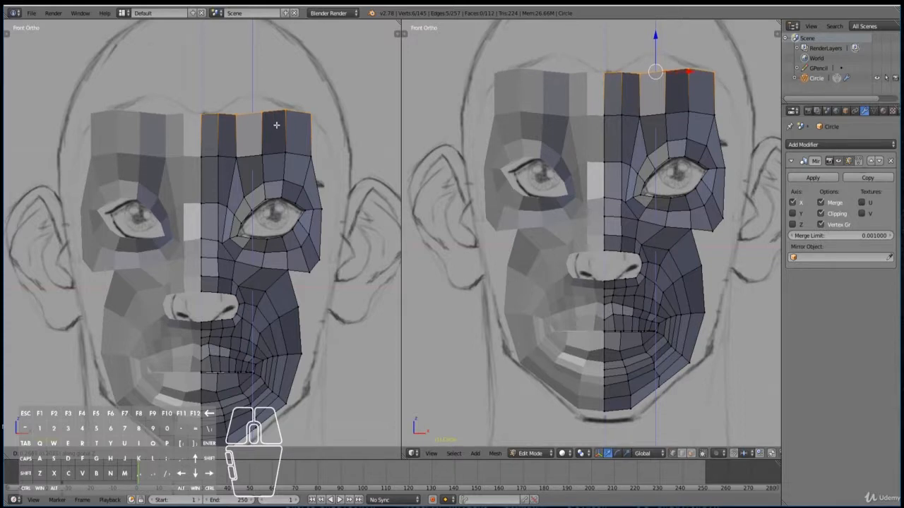
{"action": "left_click", "coordinate": [278, 119]}
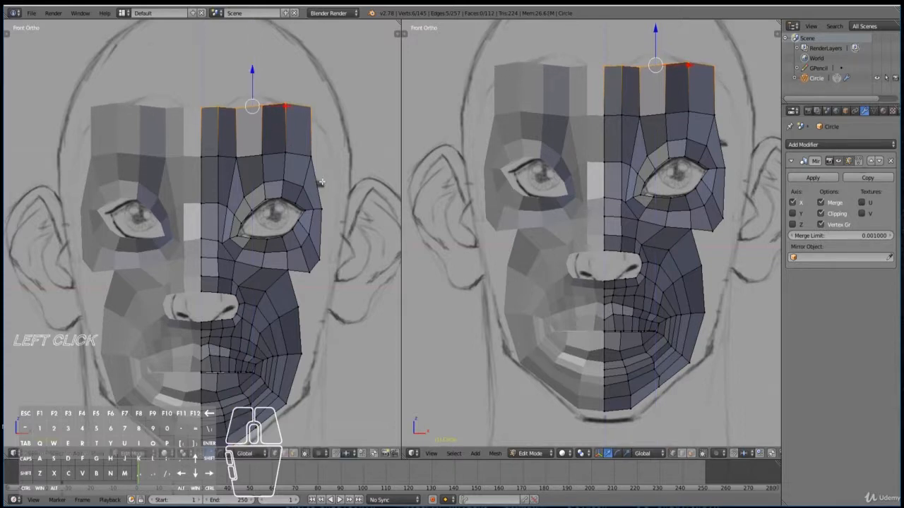
{"action": "key", "text": "g"}
{"action": "key", "text": "z"}
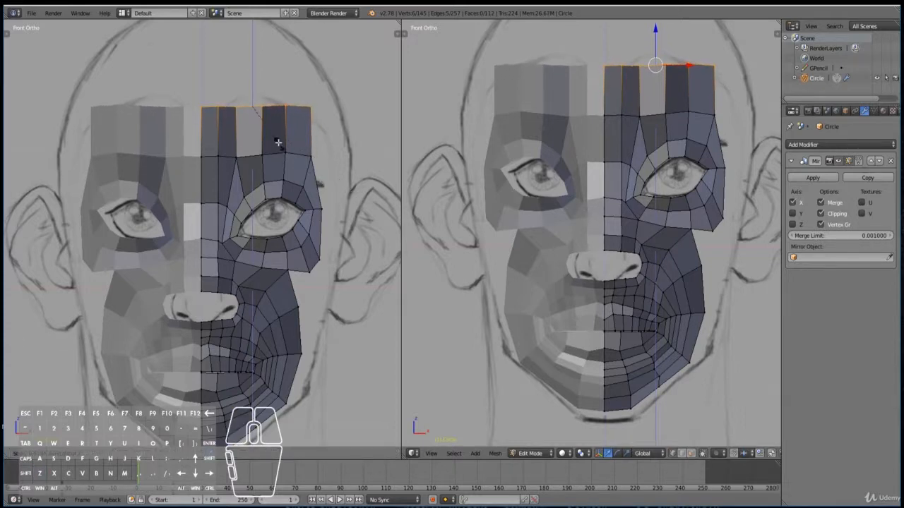
{"action": "left_click", "coordinate": [269, 133]}
Move the brow vertices nearest the centre line forward onto the sketched brow profile in the side view.
{"action": "key", "text": "KP_3"}
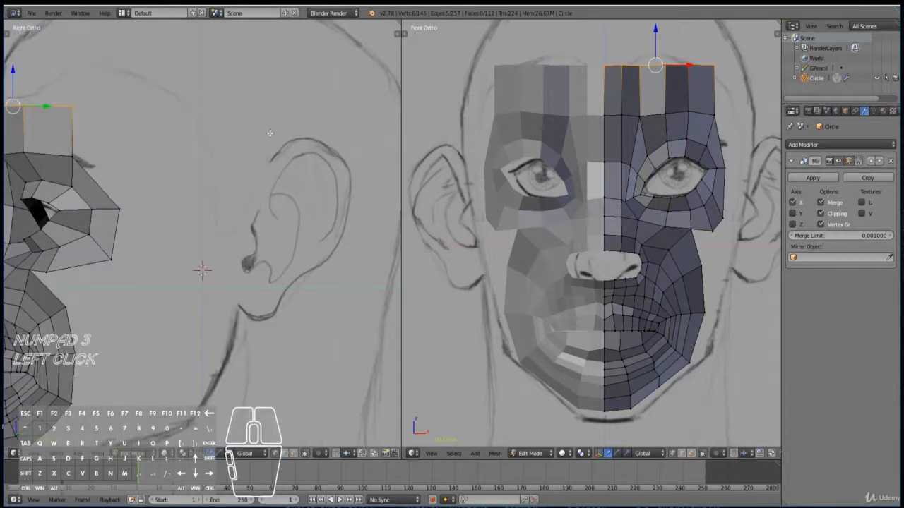
{"action": "key", "text": "a"}
{"action": "key", "text": "b"}
{"action": "left_click_drag", "start_coordinate": [55, 160], "coordinate": [59, 192]}
{"action": "middle_click_drag", "start_coordinate": [60, 191], "coordinate": [119, 198]}
{"action": "right_click", "coordinate": [111, 191], "text": "shift"}
{"action": "key", "text": "KP_3"}
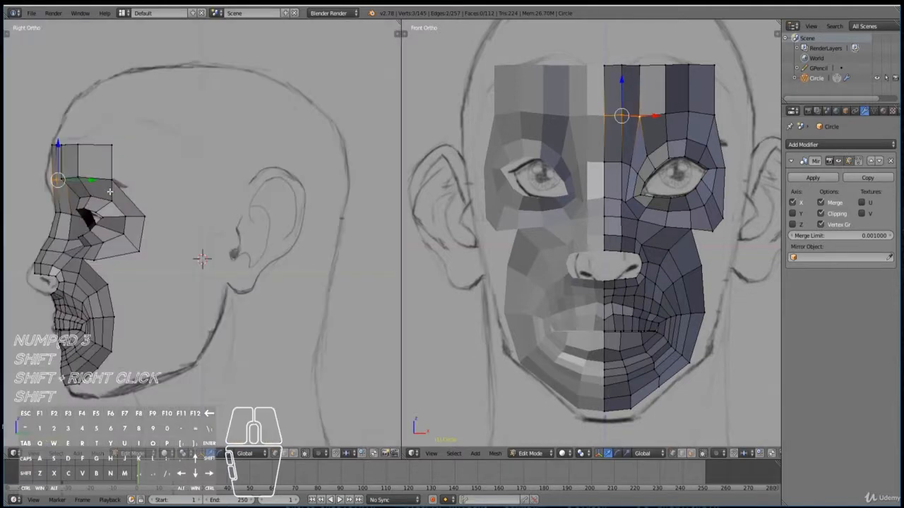
{"action": "key", "text": "g"}
{"action": "left_click", "coordinate": [186, 241]}
Nudge the two inner vertices of the upper forehead edge in the side view to space them along the curve.
{"action": "right_click", "coordinate": [62, 146]}
{"action": "key", "text": "g"}
{"action": "left_click", "coordinate": [62, 144]}
{"action": "right_click", "coordinate": [67, 144]}
{"action": "key", "text": "g"}
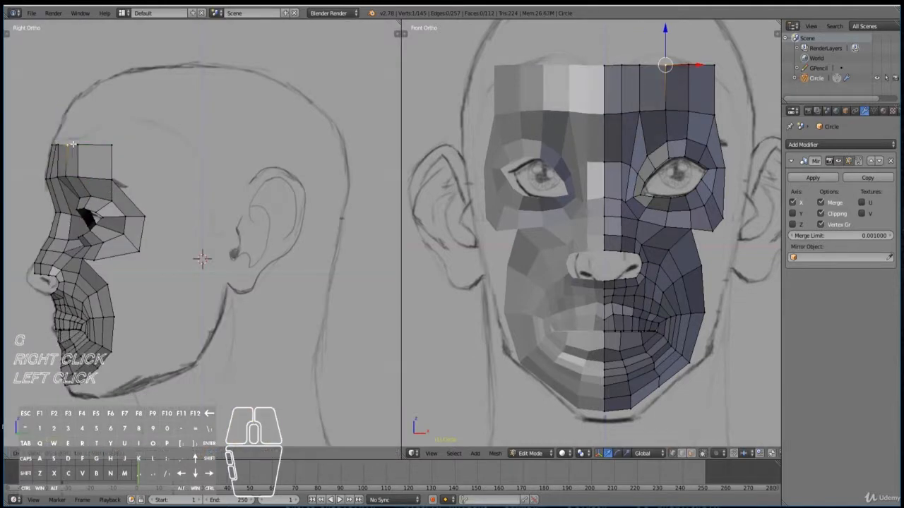
{"action": "left_click", "coordinate": [67, 143]}
Move the two outermost vertices of the upper forehead edge backward in the side view to wrap the forehead around.
{"action": "right_click", "coordinate": [78, 145]}
{"action": "key", "text": "g"}
{"action": "left_click", "coordinate": [80, 143]}
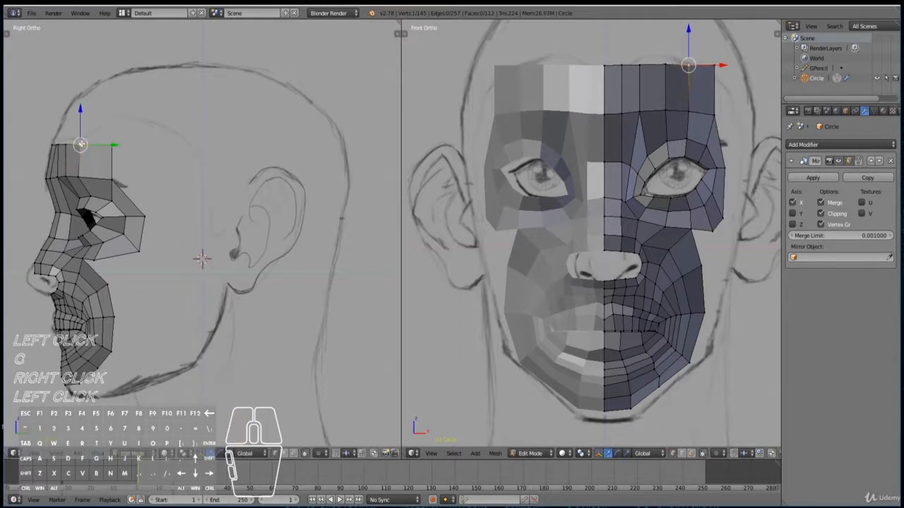
{"action": "key", "text": "g"}
{"action": "left_click", "coordinate": [81, 144]}
{"action": "right_click", "coordinate": [114, 144]}
{"action": "key", "text": "g"}
{"action": "left_click", "coordinate": [119, 144]}
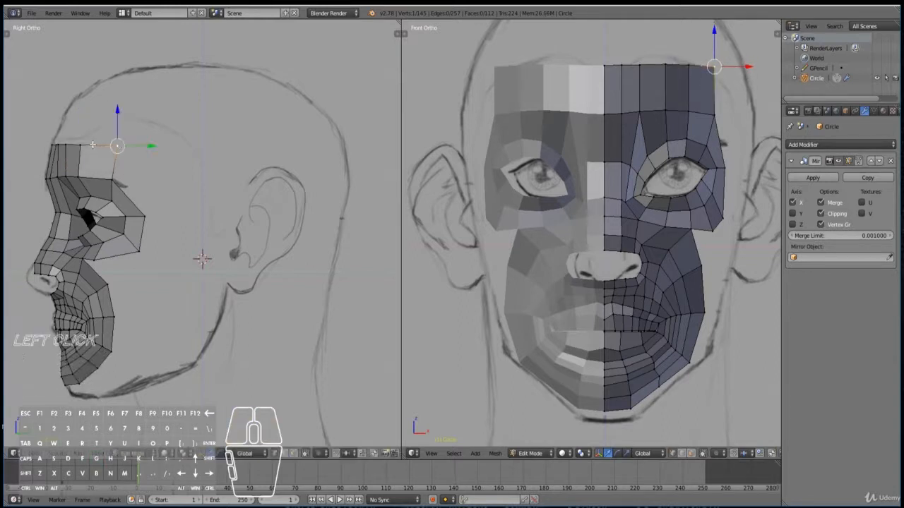
Fine-tune the depth of the intermediate upper forehead vertices in the side view for an even forehead curve.
{"action": "right_click", "coordinate": [81, 145]}
{"action": "key", "text": "g"}
{"action": "left_click", "coordinate": [86, 144]}
{"action": "right_click", "coordinate": [63, 145]}
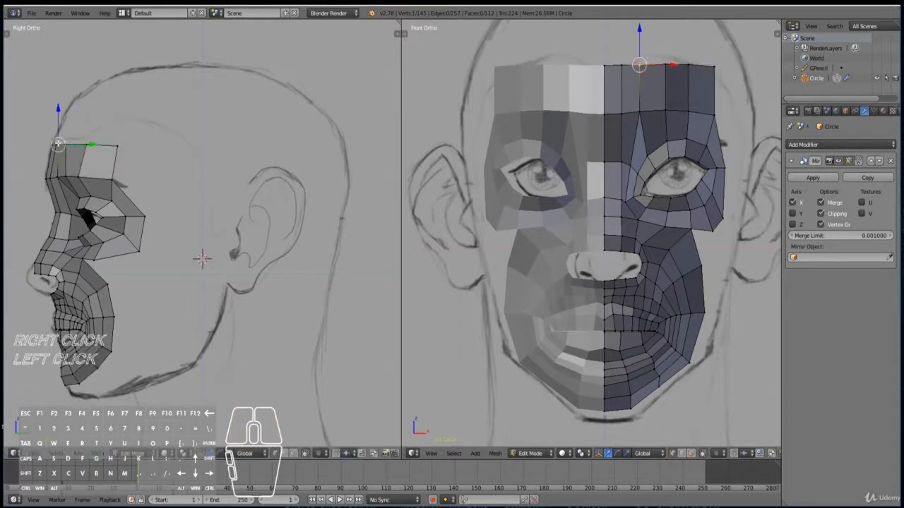
{"action": "key", "text": "g"}
{"action": "left_click", "coordinate": [62, 145]}
{"action": "key", "text": "g"}
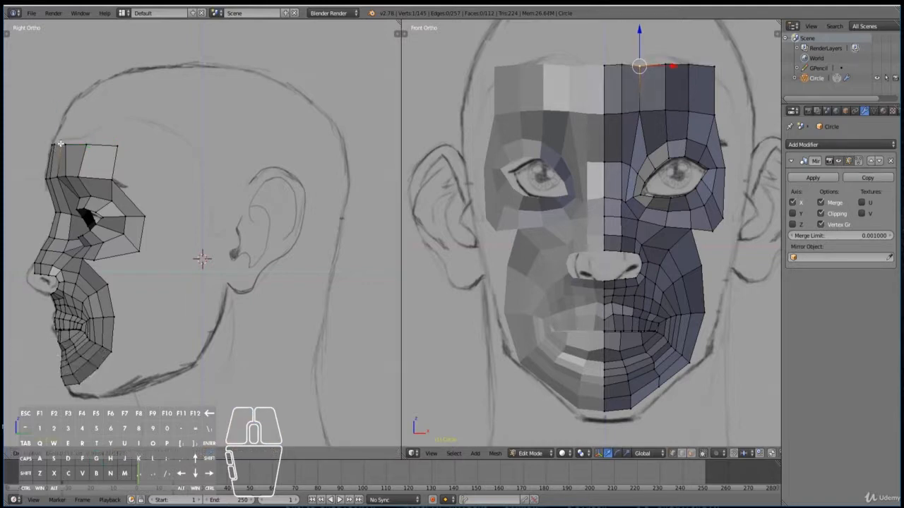
{"action": "left_click", "coordinate": [61, 144]}
{"action": "right_click", "coordinate": [67, 145]}
{"action": "key", "text": "g"}
{"action": "left_click", "coordinate": [70, 145]}
Inspect the mesh from the front and examine the edge loops around the eye, the mouth and the face's outer border.
{"action": "middle_click_drag", "start_coordinate": [100, 250], "coordinate": [219, 260]}
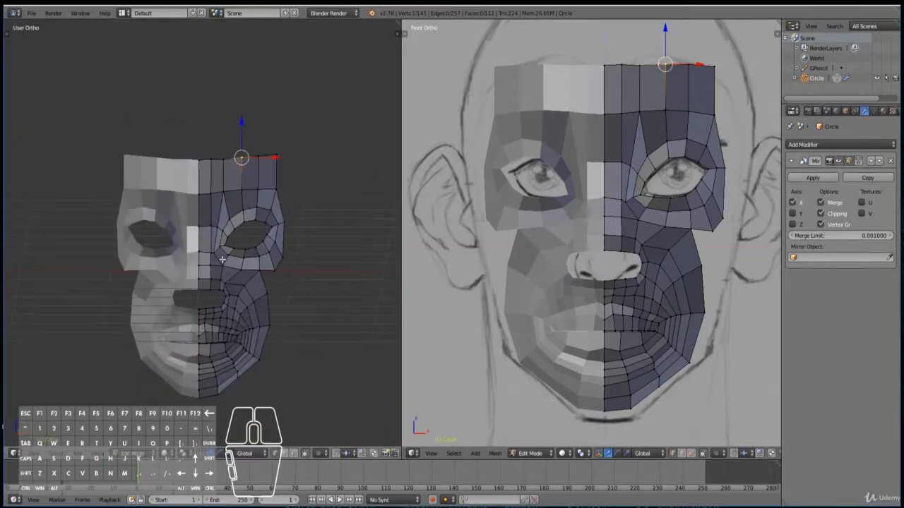
{"action": "key", "text": "KP_1"}
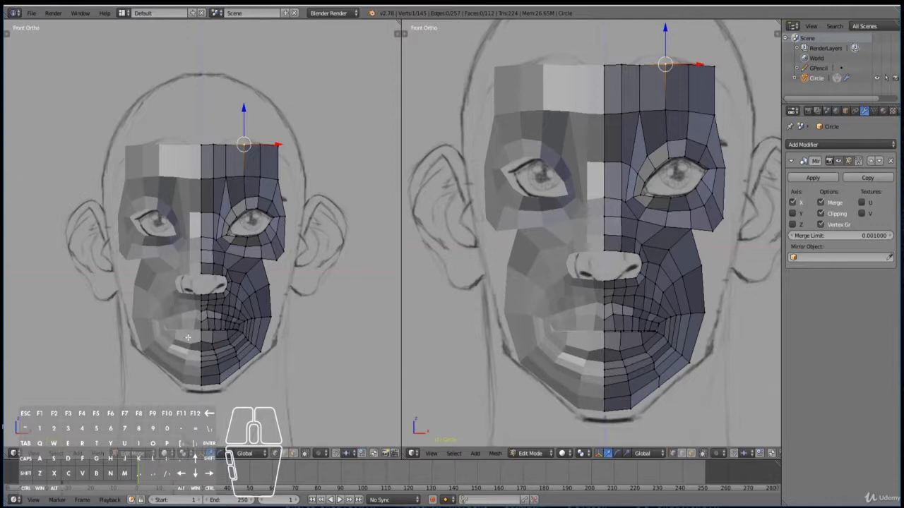
{"action": "scroll", "coordinate": [232, 338], "scroll_direction": "down", "scroll_amount": 4, "text": "shift"}
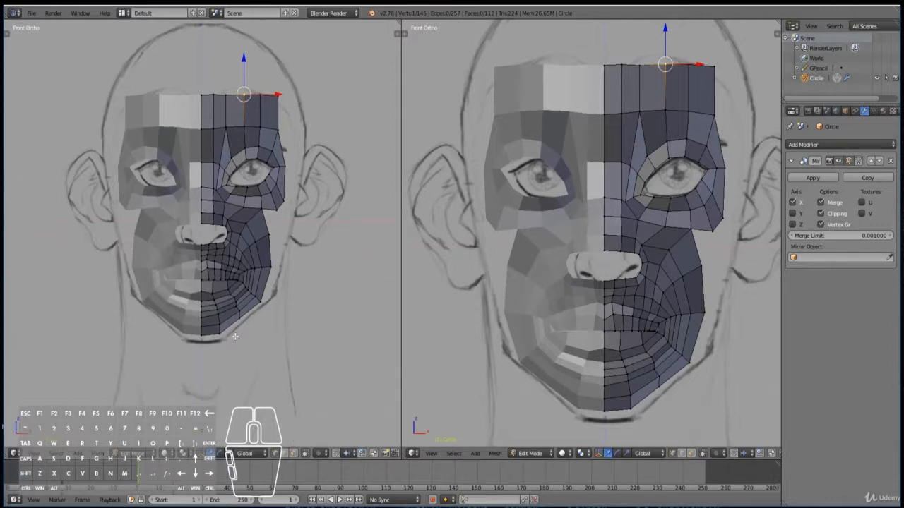
{"action": "scroll", "coordinate": [235, 336], "scroll_direction": "up", "scroll_amount": 2}
{"action": "scroll", "coordinate": [235, 337], "scroll_direction": "up", "scroll_amount": 2, "text": "shift"}
{"action": "scroll", "coordinate": [235, 336], "scroll_direction": "up", "scroll_amount": 1}
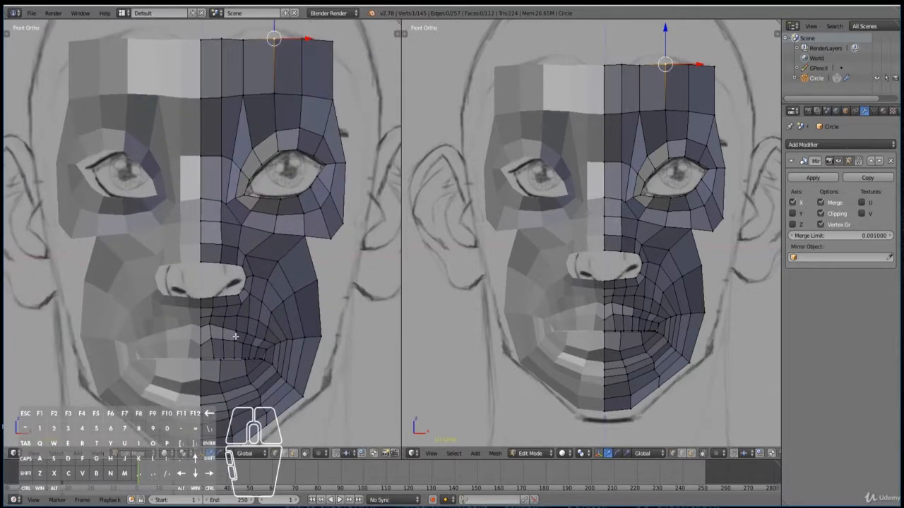
{"action": "right_click", "coordinate": [284, 148], "text": "alt"}
{"action": "right_click", "coordinate": [288, 130], "text": "alt"}
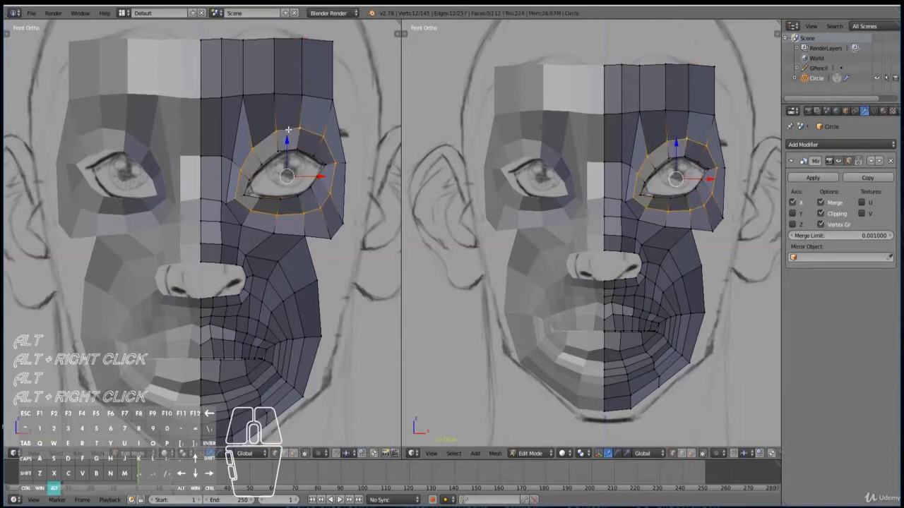
{"action": "right_click", "coordinate": [276, 261], "text": "alt"}
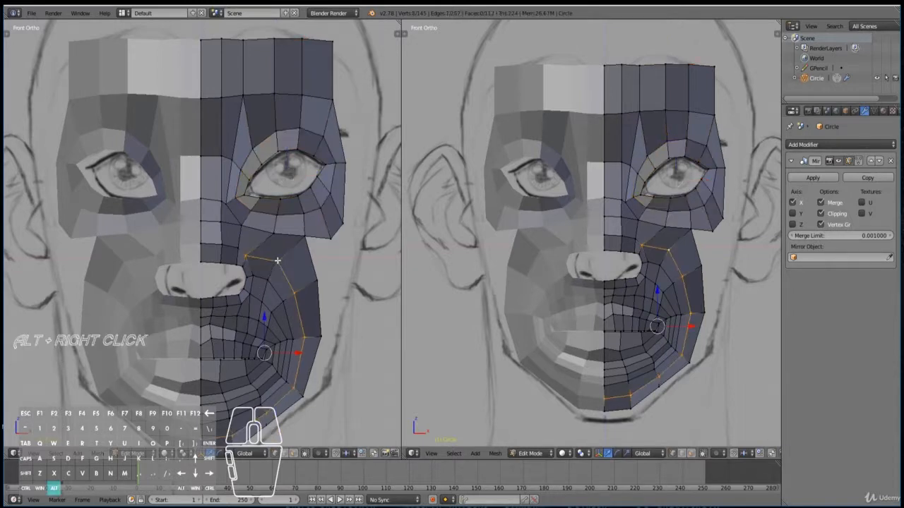
{"action": "right_click", "coordinate": [238, 247], "text": "alt"}
{"action": "right_click", "coordinate": [311, 251], "text": "alt"}
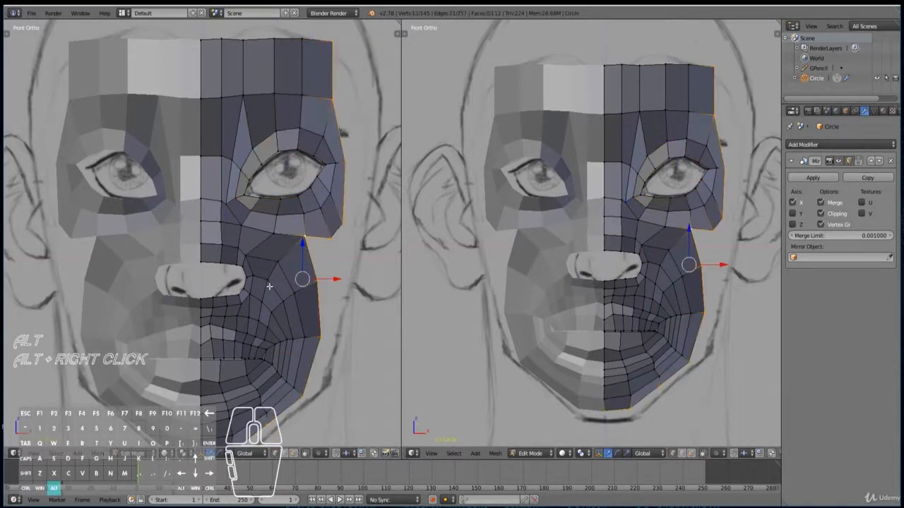
Examine the successive edge loops around the mouth, from the cheek and jaw inward to the lips.
{"action": "right_click", "coordinate": [275, 286], "text": "alt"}
{"action": "right_click", "coordinate": [275, 317], "text": "alt"}
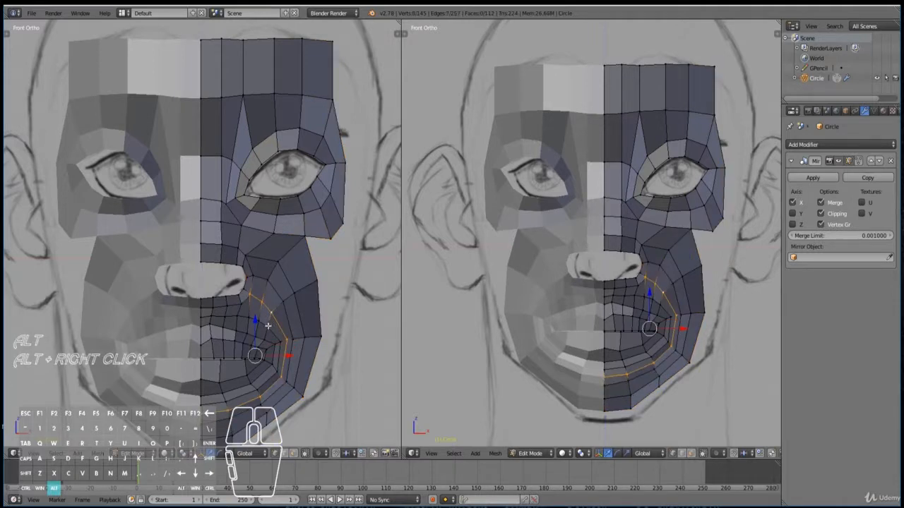
{"action": "right_click", "coordinate": [264, 326], "text": "alt"}
{"action": "right_click", "coordinate": [256, 343], "text": "alt"}
{"action": "right_click", "coordinate": [261, 337], "text": "alt"}
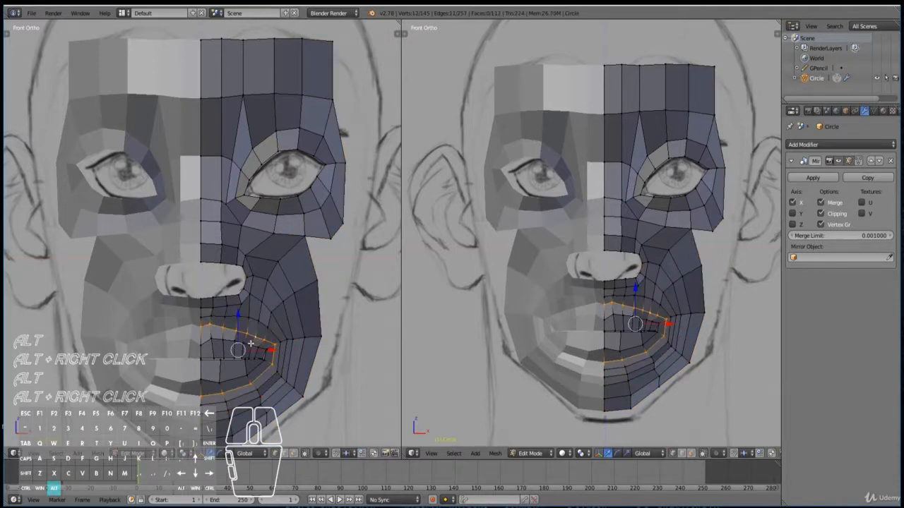
{"action": "right_click", "coordinate": [248, 343], "text": "alt"}
Switch to face selection and examine the face loops ringing the mouth, from the nose side and cheek inward to the lips.
{"action": "left_click", "coordinate": [294, 454]}
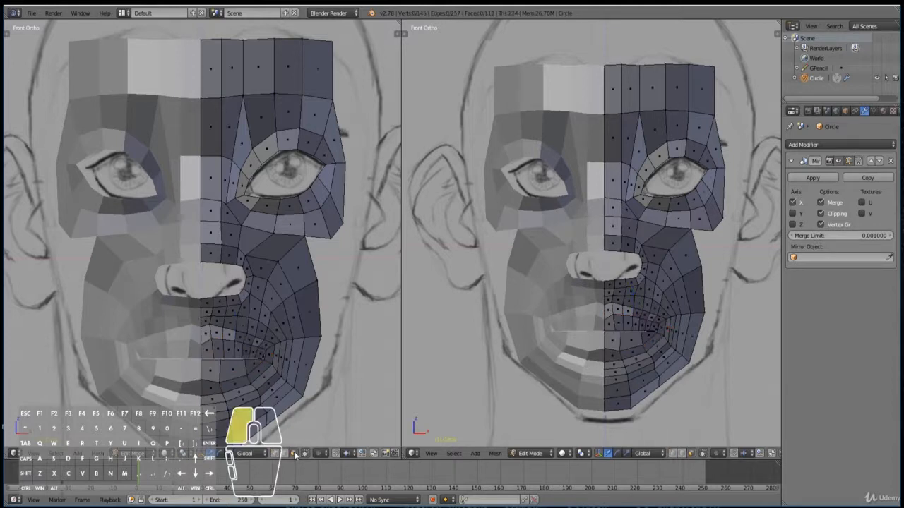
{"action": "right_click", "coordinate": [283, 247], "text": "alt"}
{"action": "right_click", "coordinate": [271, 274], "text": "alt"}
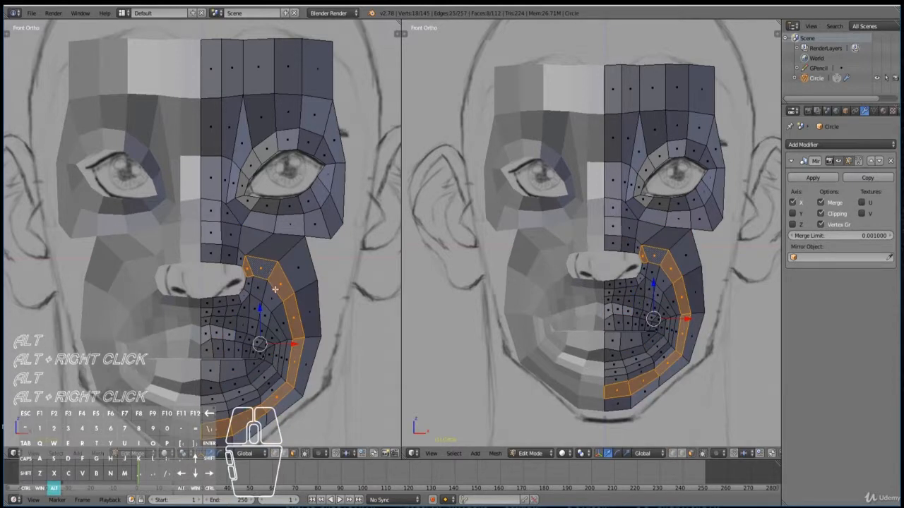
{"action": "right_click", "coordinate": [272, 301], "text": "alt"}
{"action": "right_click", "coordinate": [245, 319], "text": "alt"}
{"action": "right_click", "coordinate": [249, 327], "text": "alt"}
{"action": "right_click", "coordinate": [253, 330], "text": "alt"}
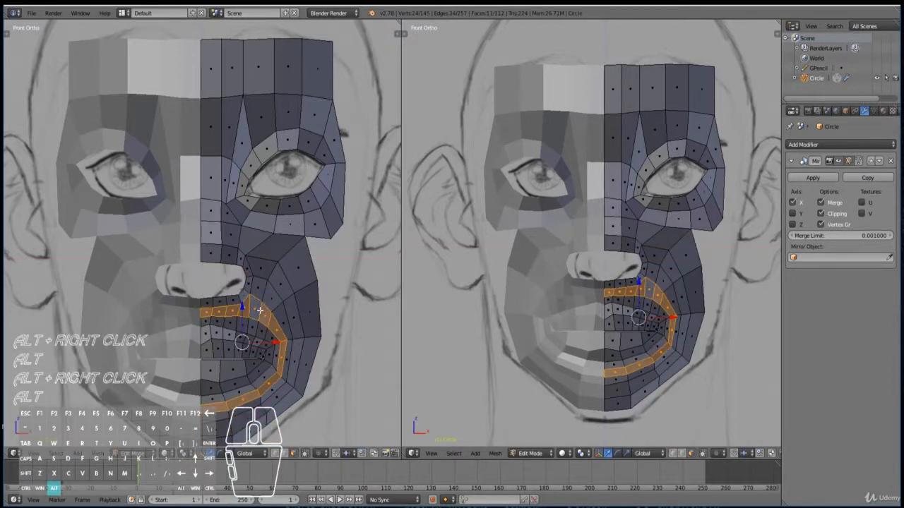
{"action": "right_click", "coordinate": [257, 336], "text": "alt"}
{"action": "right_click", "coordinate": [257, 339], "text": "alt"}
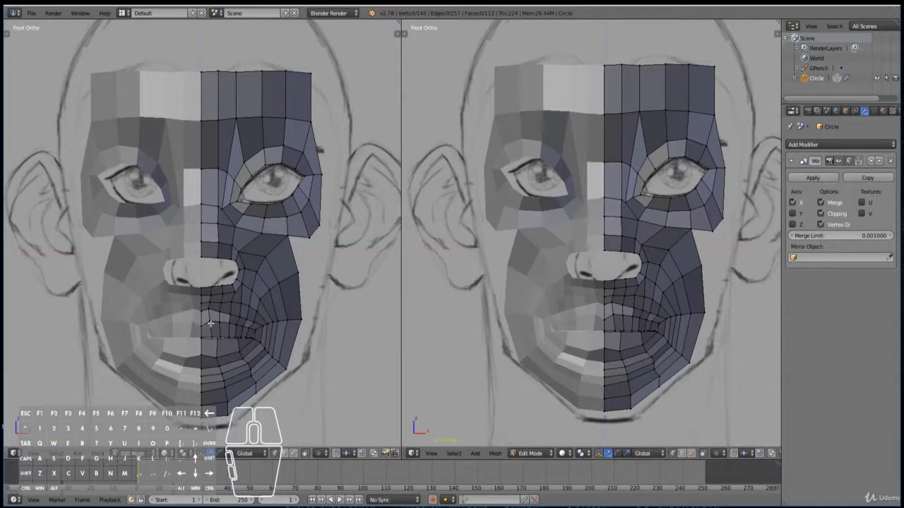
Extrude the three vertices at the bottom end of the nose bridge downward twice over the nose tip in the front view.
{"action": "scroll", "coordinate": [234, 283], "scroll_direction": "up", "scroll_amount": 2}
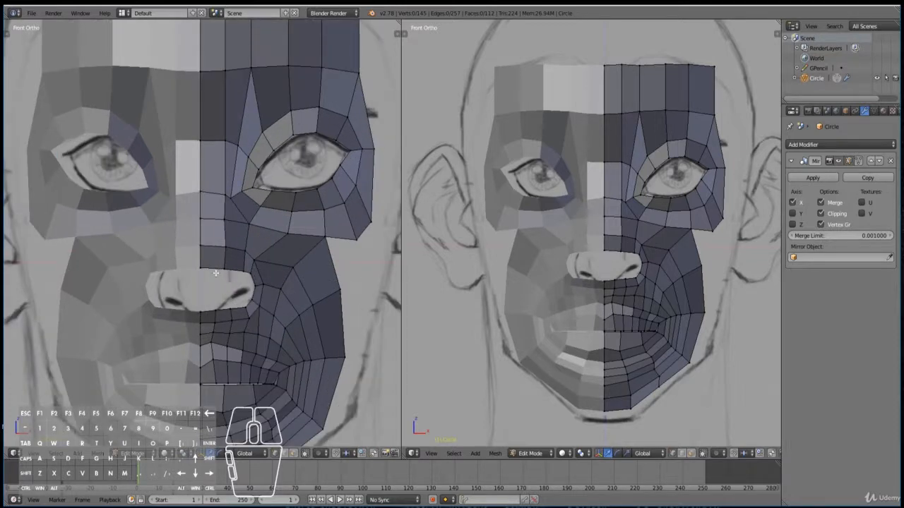
{"action": "right_click", "coordinate": [212, 269]}
{"action": "right_click", "coordinate": [227, 270], "text": "shift"}
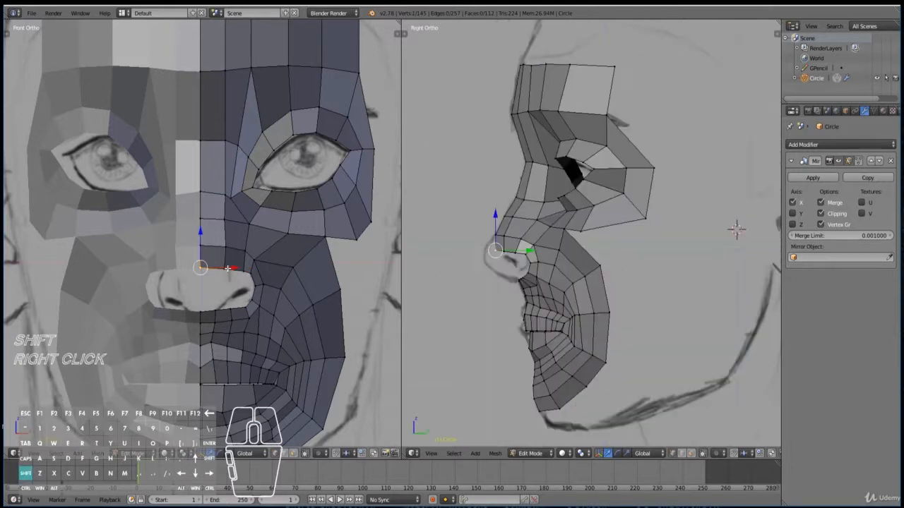
{"action": "right_click", "coordinate": [243, 268], "text": "shift"}
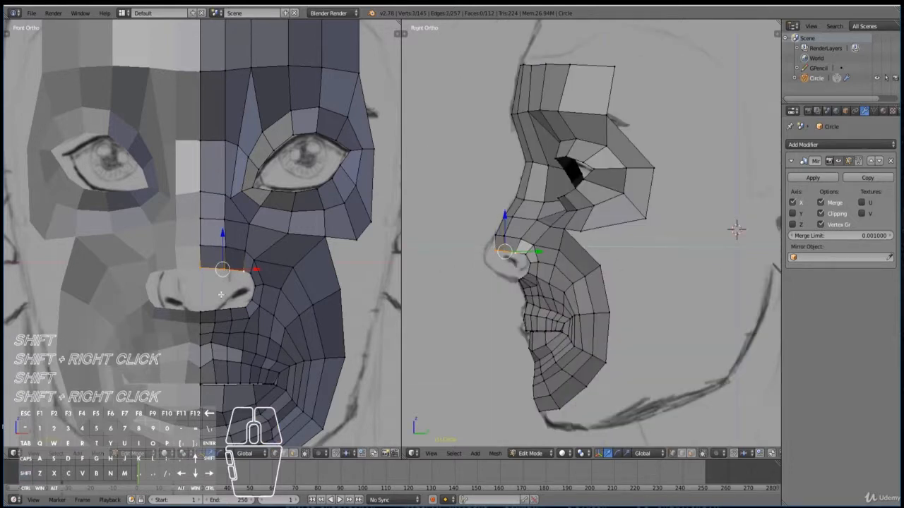
{"action": "key", "text": "e"}
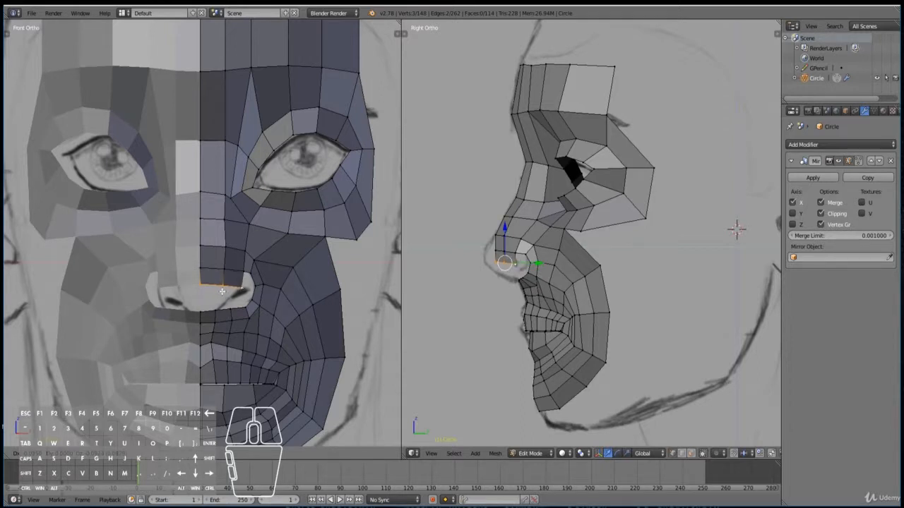
{"action": "left_click", "coordinate": [222, 285]}
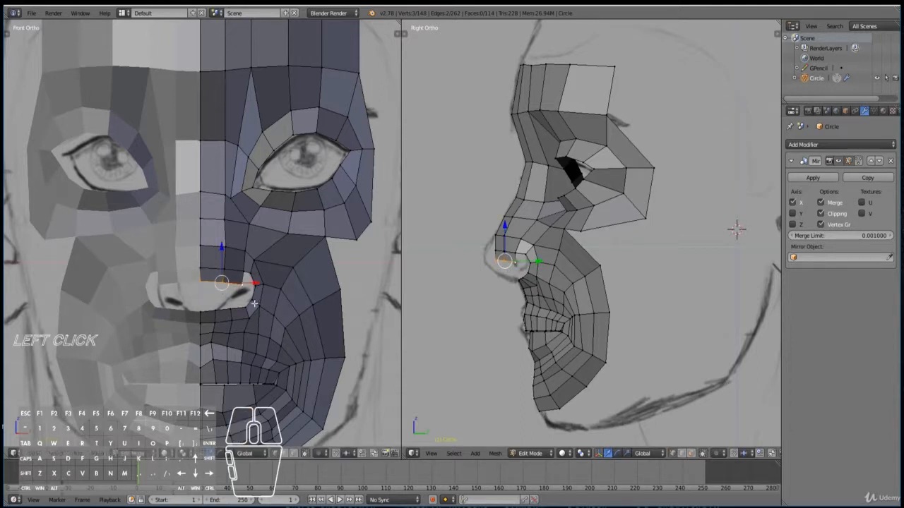
{"action": "key", "text": "e"}
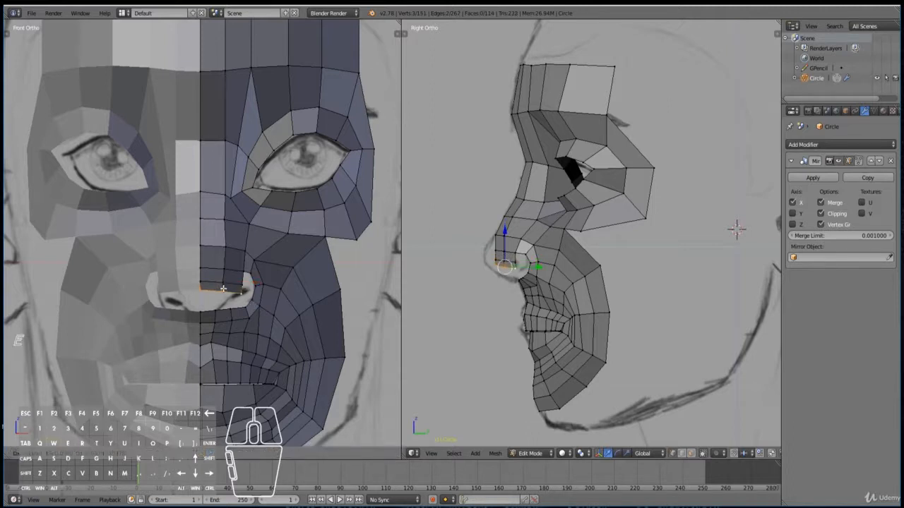
{"action": "left_click", "coordinate": [223, 289]}
Reposition the three vertices of the nose tip's middle row in the front view to even out its spacing.
{"action": "right_click", "coordinate": [223, 285]}
{"action": "key", "text": "g"}
{"action": "left_click", "coordinate": [223, 279]}
{"action": "right_click", "coordinate": [242, 285]}
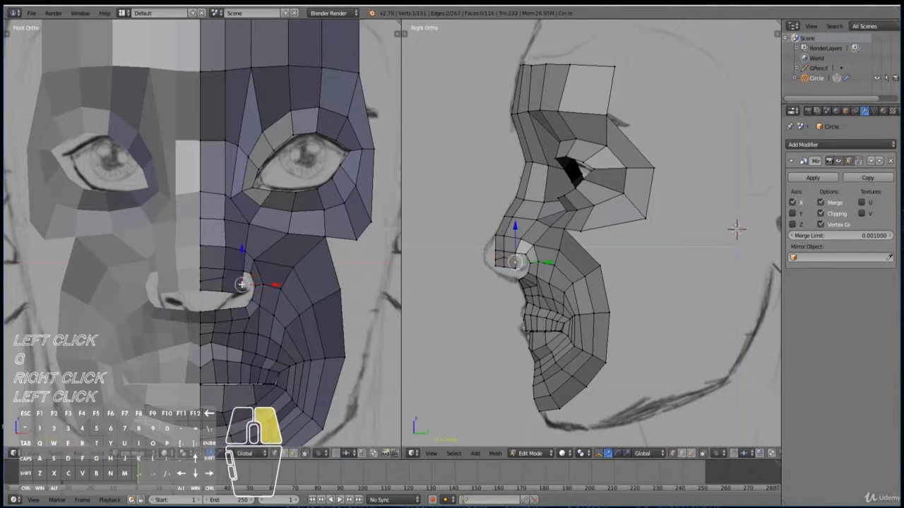
{"action": "key", "text": "g"}
{"action": "left_click", "coordinate": [241, 282]}
{"action": "right_click", "coordinate": [201, 279]}
{"action": "key", "text": "g"}
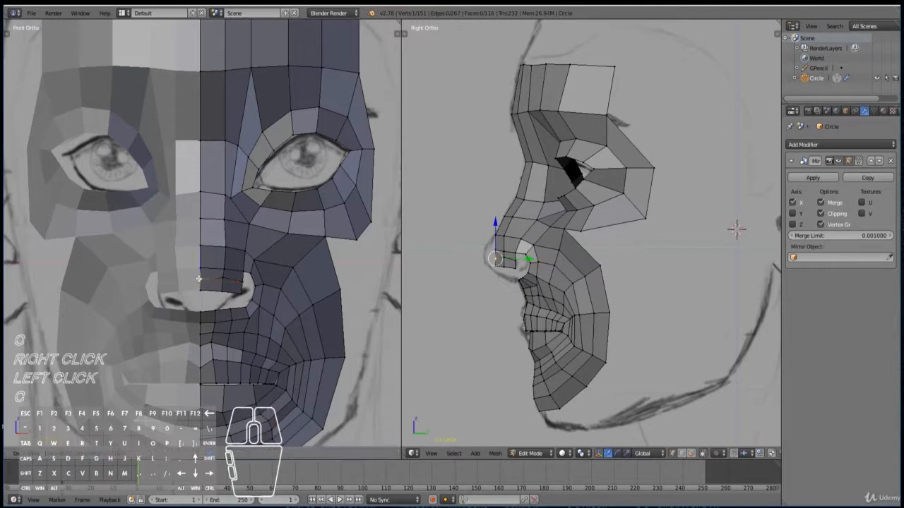
{"action": "left_click", "coordinate": [201, 278]}
Move the two inner vertices of the nose tip's upper row forward to the sketched tip in the side view.
{"action": "scroll", "coordinate": [437, 296], "scroll_direction": "up", "scroll_amount": 2}
{"action": "key", "text": "a"}
{"action": "key", "text": "b"}
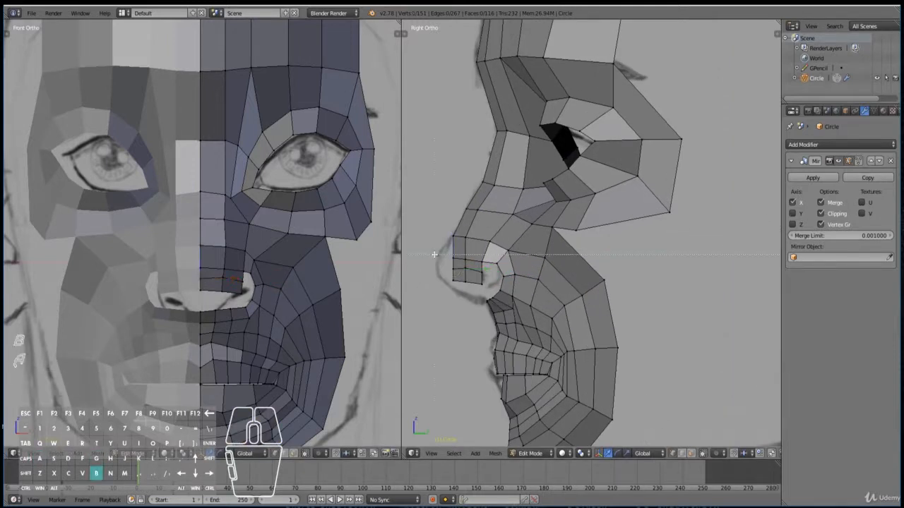
{"action": "left_click_drag", "start_coordinate": [438, 256], "coordinate": [471, 262]}
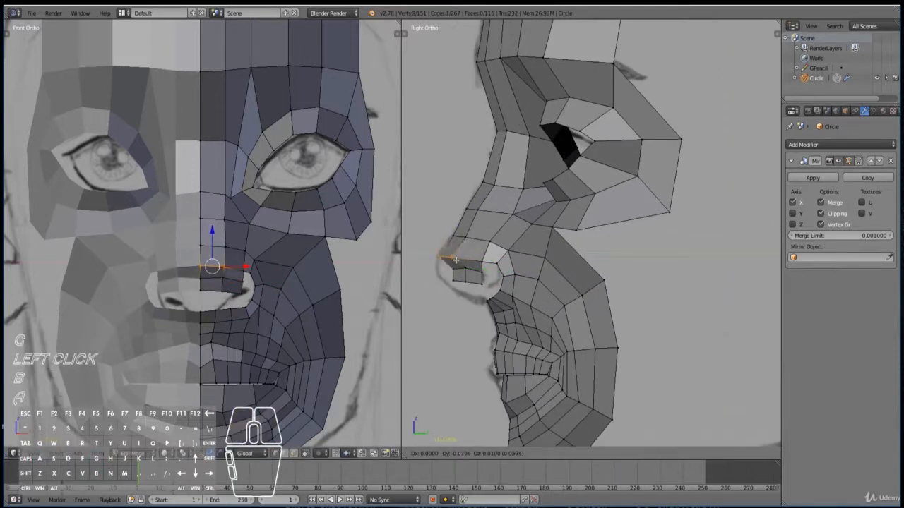
Adjust individual vertices along the lower nose bridge and the tip's upper row in the side view to follow the nose profile.
{"action": "right_click", "coordinate": [466, 242]}
{"action": "key", "text": "g"}
{"action": "left_click", "coordinate": [467, 242]}
{"action": "right_click", "coordinate": [466, 269]}
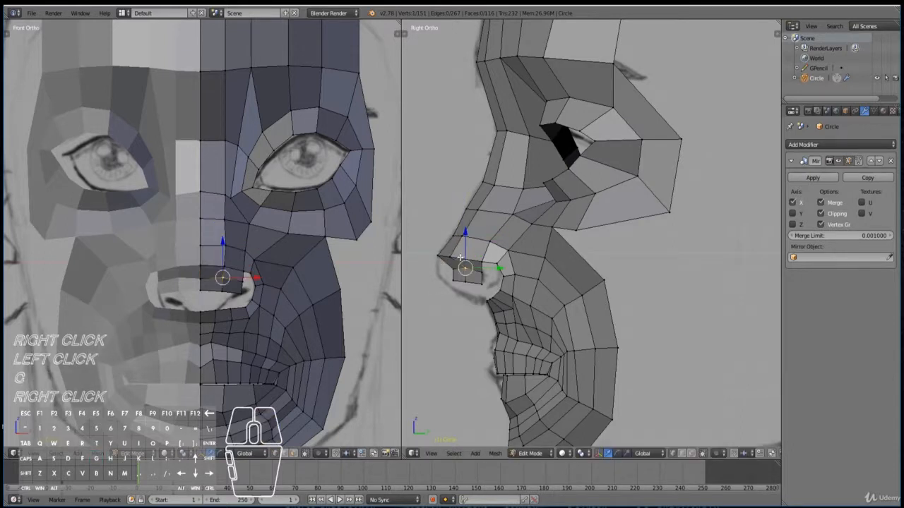
{"action": "key", "text": "g"}
{"action": "right_click", "coordinate": [451, 258]}
{"action": "key", "text": "g"}
{"action": "left_click", "coordinate": [448, 256]}
{"action": "right_click", "coordinate": [483, 261]}
{"action": "key", "text": "g"}
{"action": "left_click", "coordinate": [477, 260]}
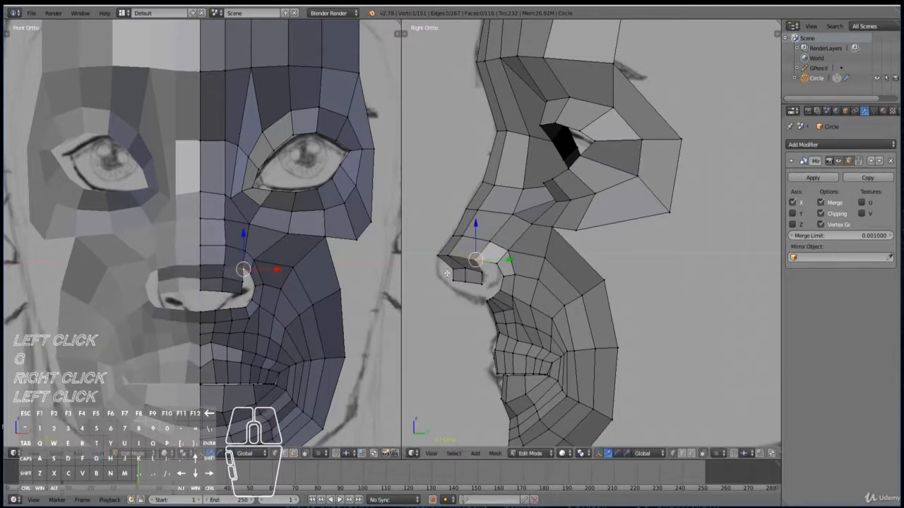
Move the two inner vertices of the nose tip's middle row forward to the sketched profile in the side view.
{"action": "key", "text": "a"}
{"action": "key", "text": "b"}
{"action": "left_click_drag", "start_coordinate": [448, 262], "coordinate": [476, 272]}
{"action": "key", "text": "g"}
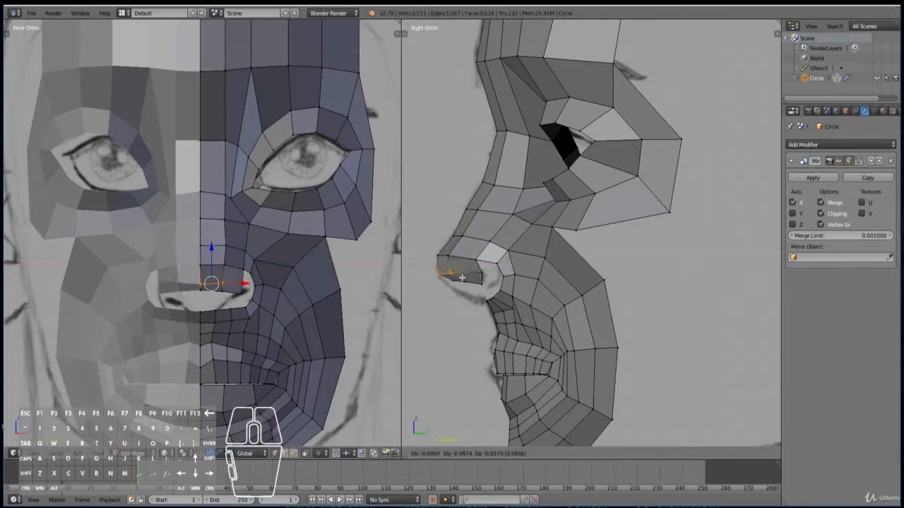
{"action": "left_click", "coordinate": [461, 276]}
Move the two inner vertices of the nose tip's bottom row forward to the underside of the nose in the side view.
{"action": "key", "text": "a"}
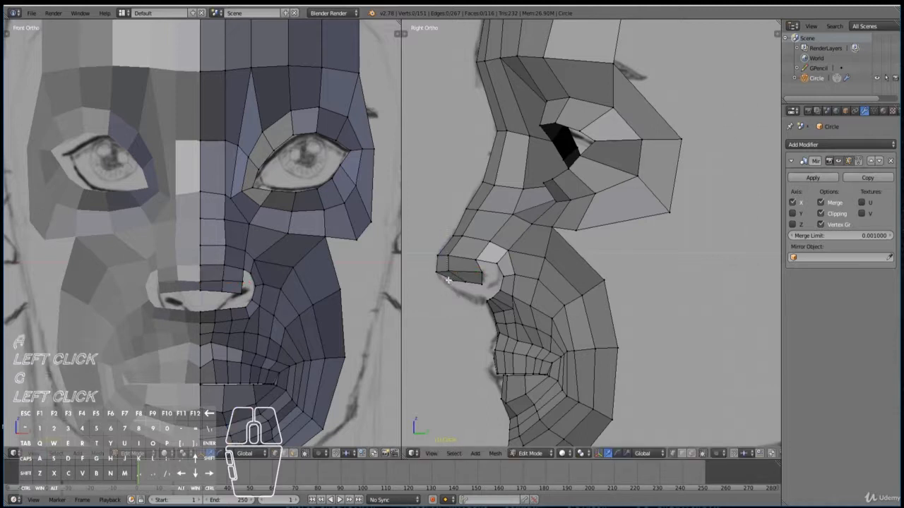
{"action": "key", "text": "b"}
{"action": "left_click_drag", "start_coordinate": [450, 277], "coordinate": [474, 290]}
{"action": "key", "text": "g"}
{"action": "left_click", "coordinate": [466, 296]}
Shift the whole middle row of nose tip vertices slightly forward and up in the side view.
{"action": "key", "text": "a"}
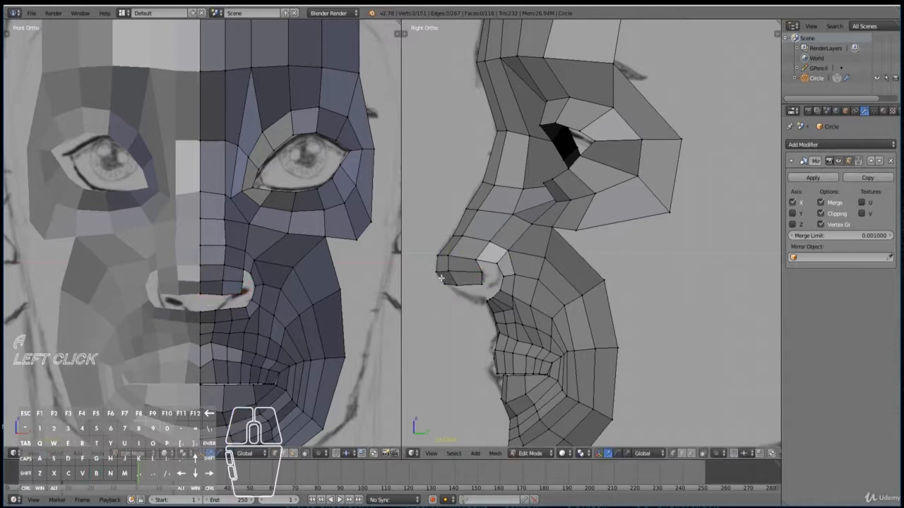
{"action": "key", "text": "b"}
{"action": "key", "text": "g"}
{"action": "right_click", "coordinate": [429, 264]}
{"action": "key", "text": "b"}
{"action": "left_click_drag", "start_coordinate": [431, 266], "coordinate": [486, 277]}
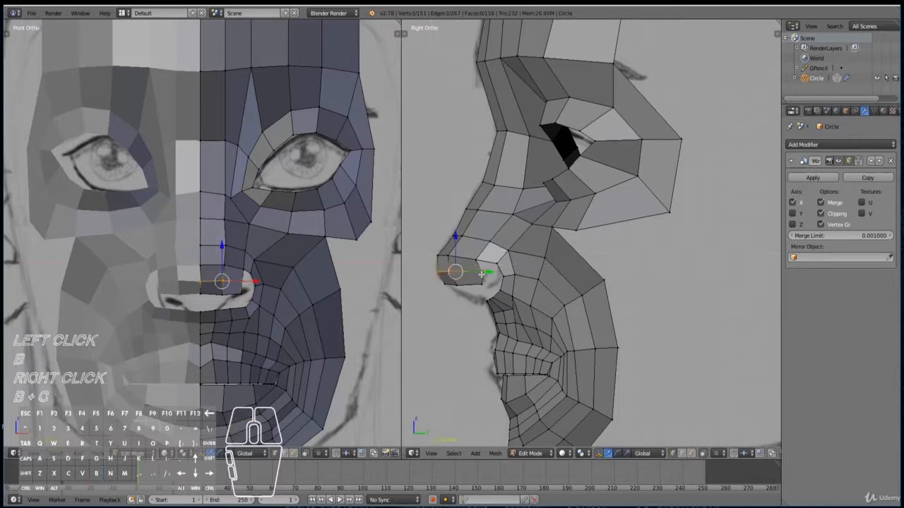
{"action": "key", "text": "g"}
{"action": "left_click", "coordinate": [483, 273]}
Raise the whole bottom row of nose tip vertices slightly in the side view.
{"action": "key", "text": "a"}
{"action": "key", "text": "b"}
{"action": "left_click_drag", "start_coordinate": [430, 280], "coordinate": [485, 291]}
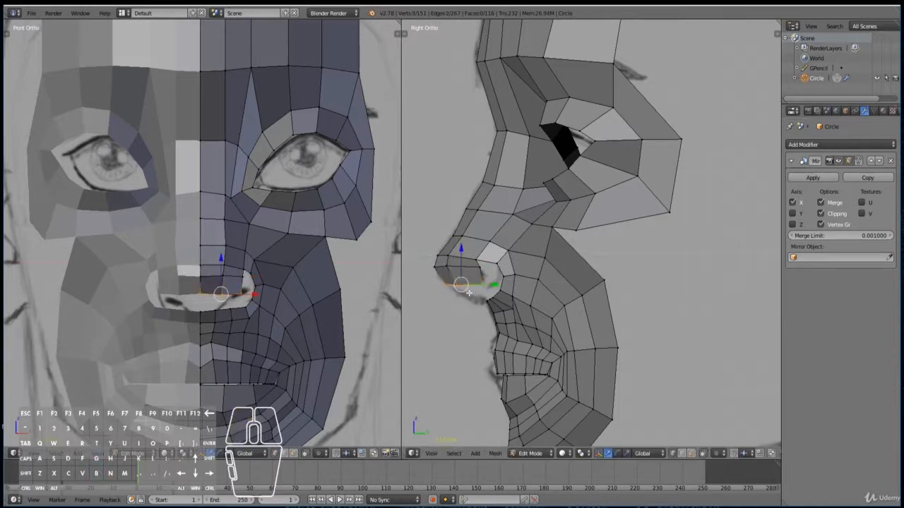
{"action": "left_click", "coordinate": [525, 312]}
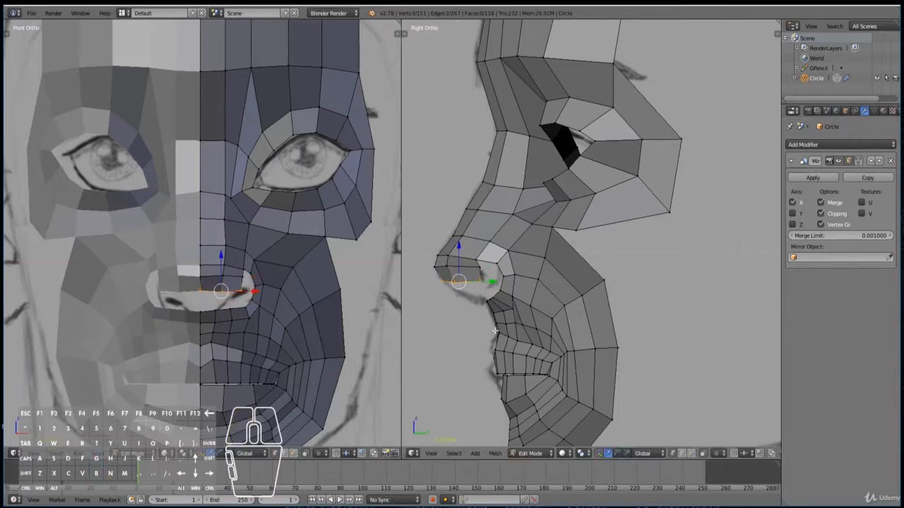
Delete the edge loop running from beside the nostril around the cheek to the chin.
{"action": "scroll", "coordinate": [488, 330], "scroll_direction": "down", "scroll_amount": 1}
{"action": "middle_click_drag", "start_coordinate": [487, 331], "coordinate": [589, 339]}
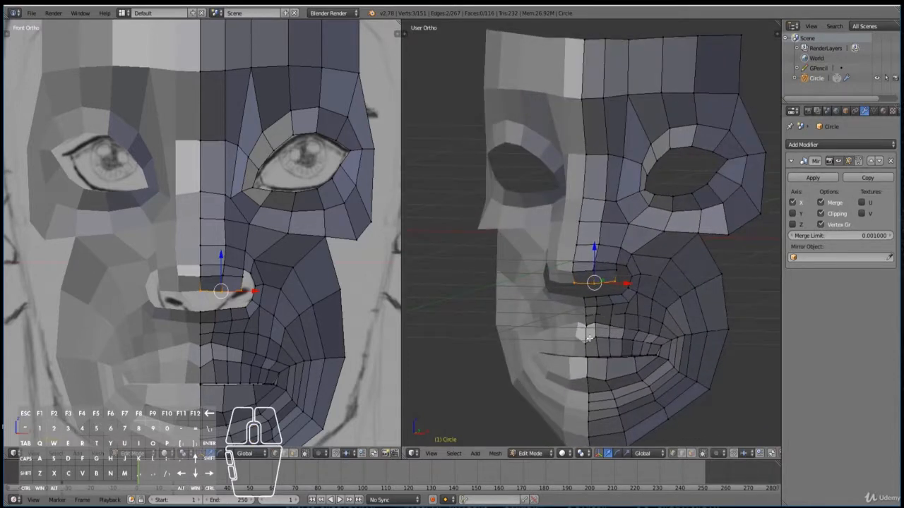
{"action": "key", "text": "KP_1"}
{"action": "right_click", "coordinate": [678, 284], "text": "alt"}
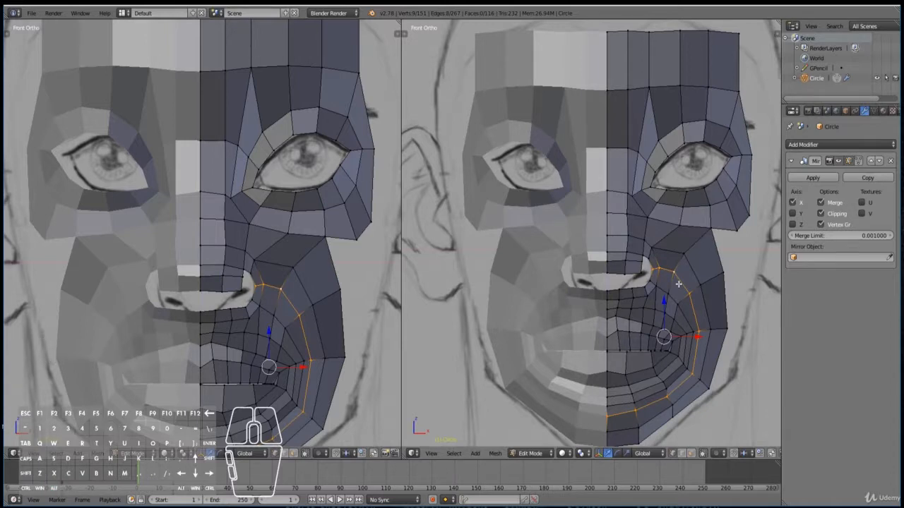
{"action": "key", "text": "x"}
{"action": "left_click", "coordinate": [679, 286]}
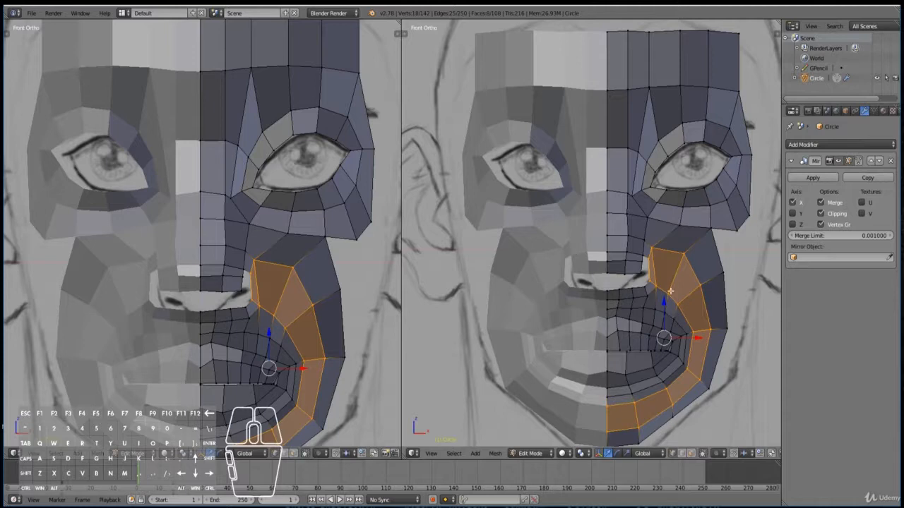
Edge-slide the neighbouring loop around the mouth outward to even out the spacing across the cheek and chin.
{"action": "right_click", "coordinate": [671, 291]}
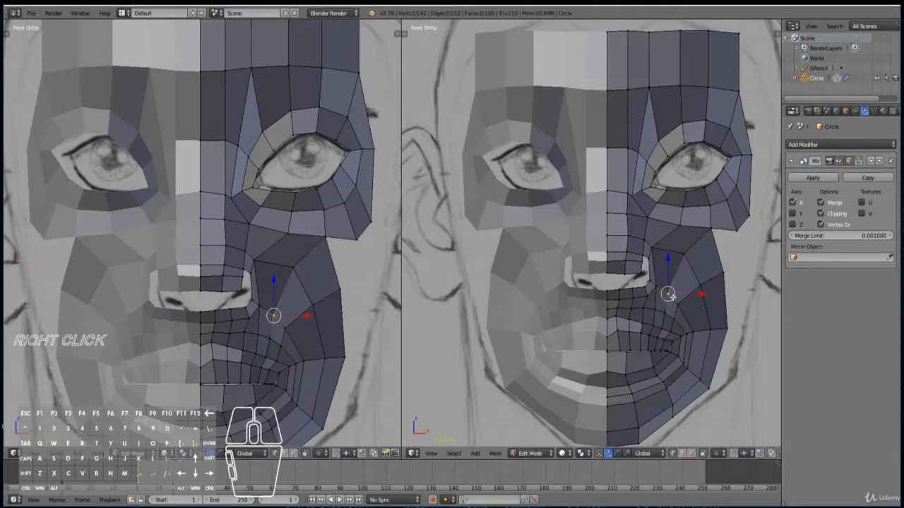
{"action": "right_click", "coordinate": [670, 292], "text": "alt"}
{"action": "key", "text": "g"}
{"action": "key", "text": "g"}
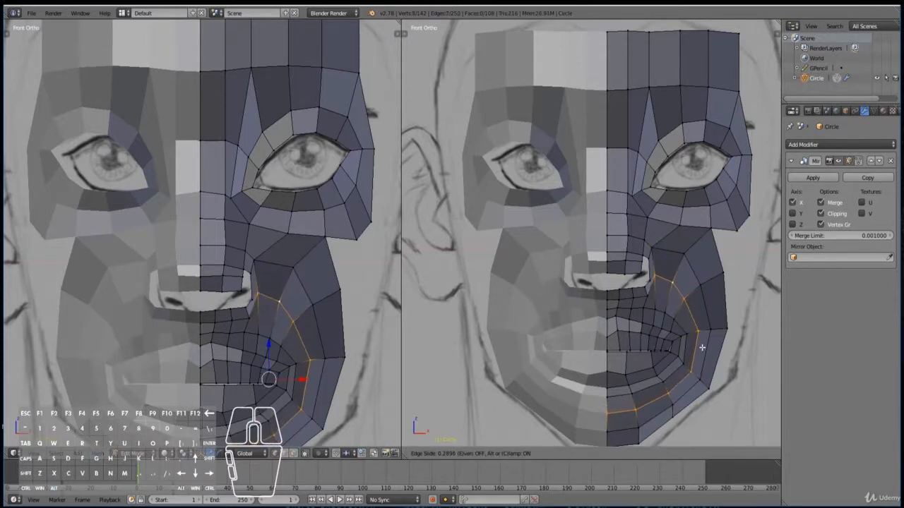
{"action": "left_click", "coordinate": [701, 348]}
Nudge the vertex beside the nostril wing in the front view to fit the nose outline.
{"action": "right_click", "coordinate": [651, 276]}
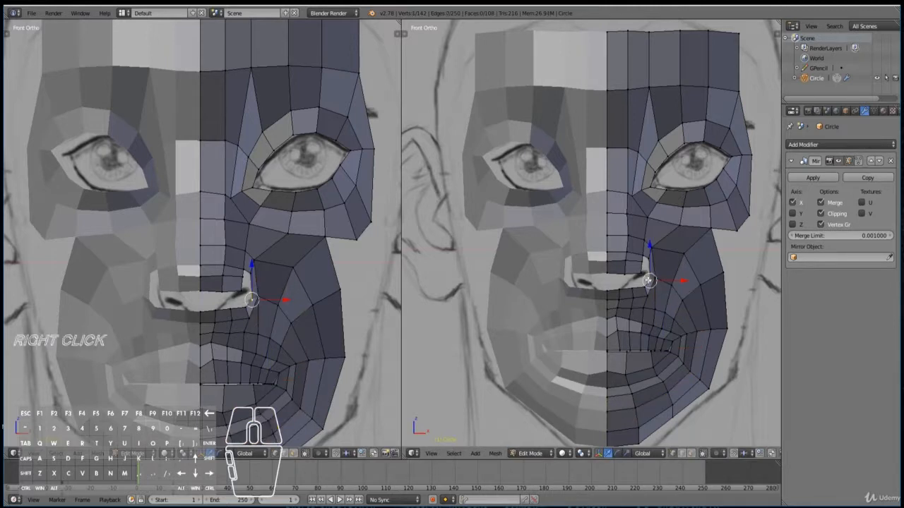
{"action": "key", "text": "g"}
{"action": "right_click", "coordinate": [650, 275]}
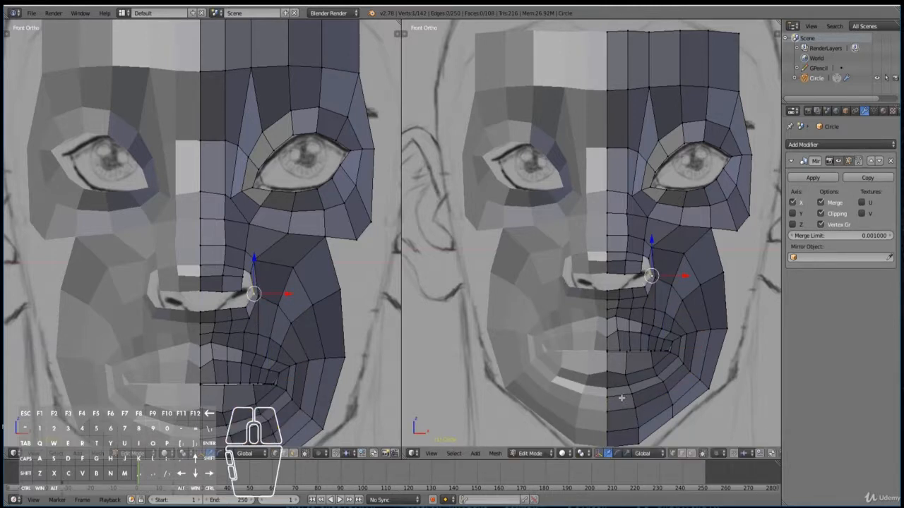
Delete the middle edge loop across the nose tip.
{"action": "key", "text": "KP_3"}
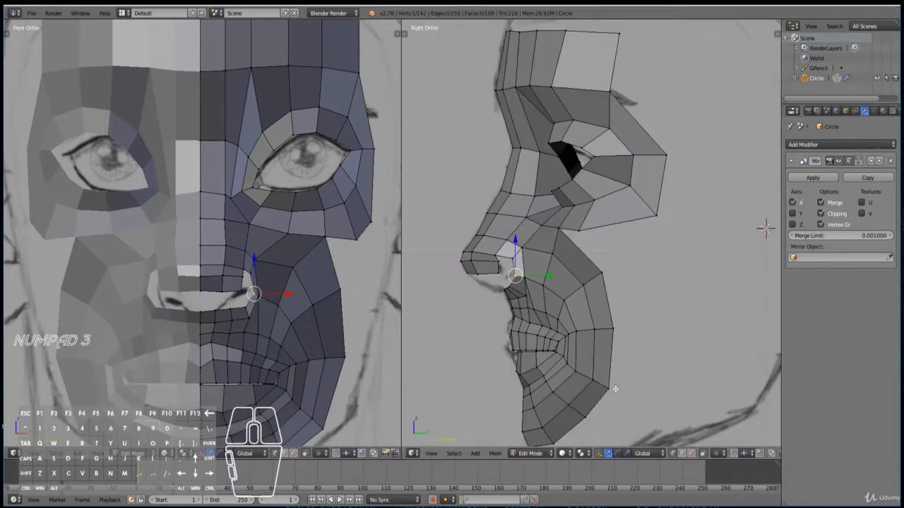
{"action": "scroll", "coordinate": [763, 226], "scroll_direction": "up", "scroll_amount": 2}
{"action": "key", "text": "KP_1"}
{"action": "key", "text": "x"}
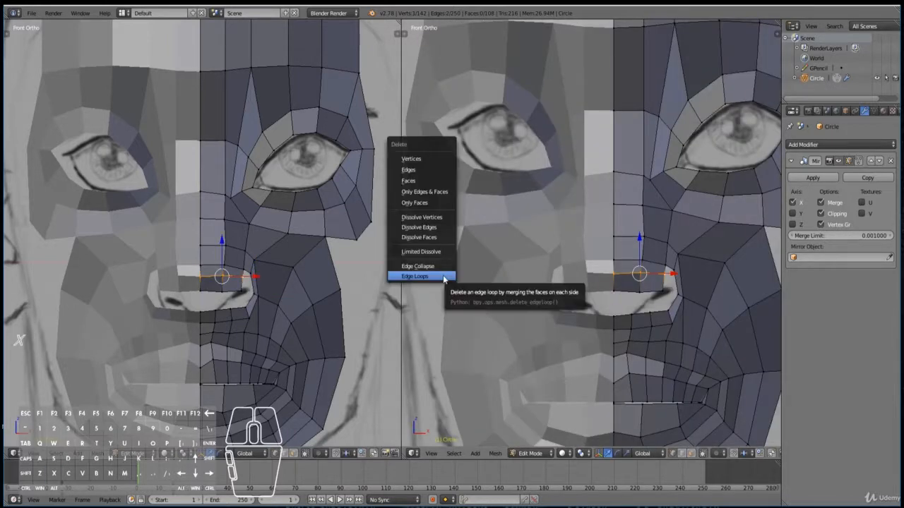
{"action": "left_click", "coordinate": [444, 277]}
Select the three bottom-edge vertices of the nose tip and move them slightly up in the front view.
{"action": "right_click", "coordinate": [606, 290]}
{"action": "right_click", "coordinate": [635, 291], "text": "shift"}
{"action": "right_click", "coordinate": [661, 290], "text": "shift"}
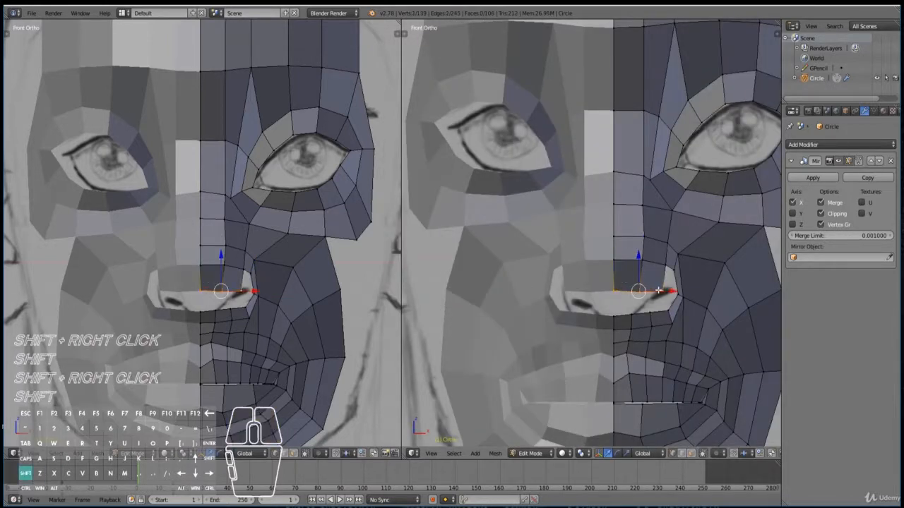
{"action": "key", "text": "g"}
{"action": "left_click", "coordinate": [651, 296]}
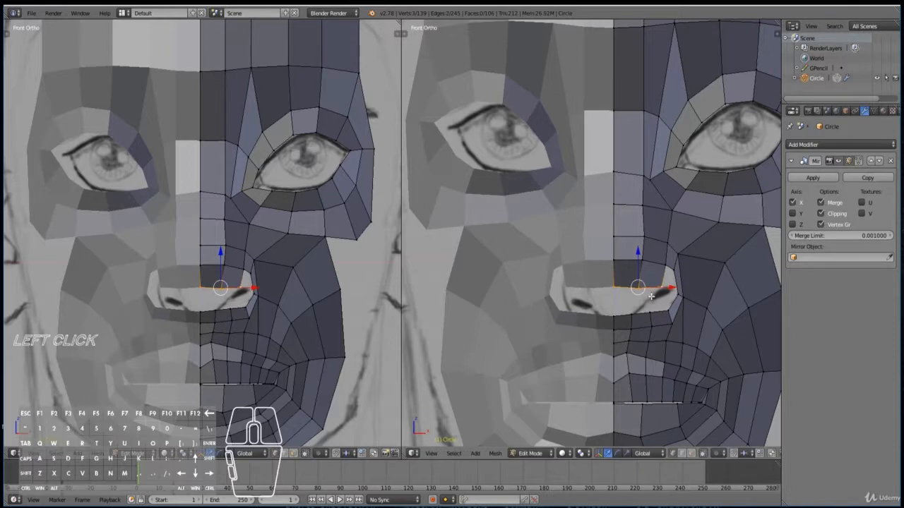
Move the nose tip's two upper vertices in the side view to match the sketched nose profile.
{"action": "key", "text": "KP_3"}
{"action": "right_click", "coordinate": [409, 262]}
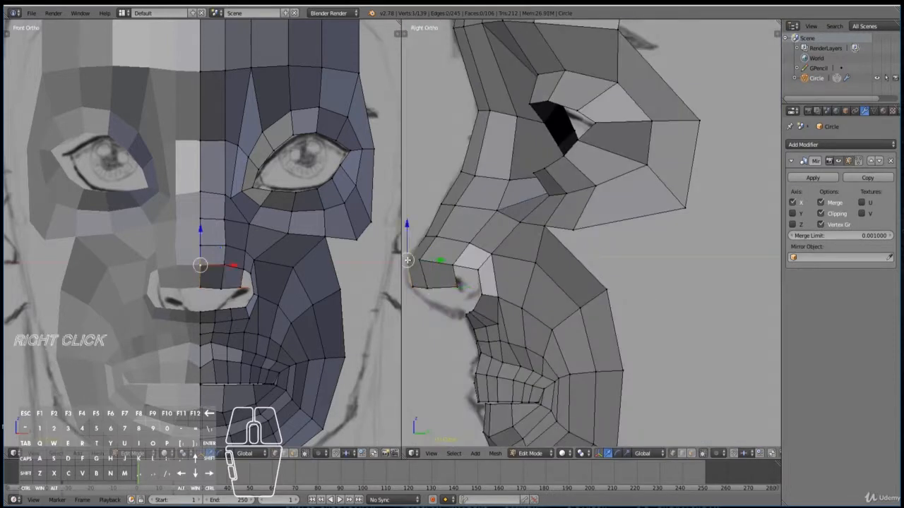
{"action": "key", "text": "a"}
{"action": "key", "text": "b"}
{"action": "left_click_drag", "start_coordinate": [404, 253], "coordinate": [436, 269]}
{"action": "key", "text": "g"}
{"action": "left_click", "coordinate": [434, 270]}
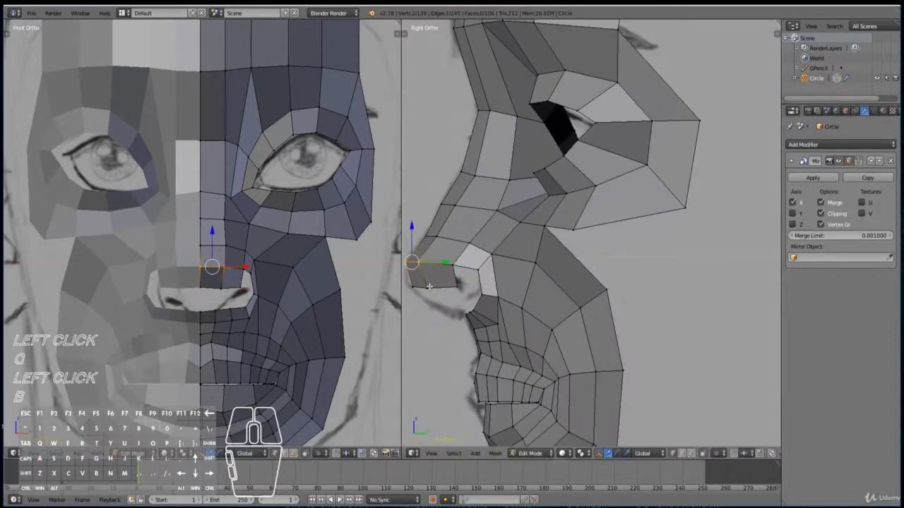
{"action": "scroll", "coordinate": [468, 242], "scroll_direction": "down", "scroll_amount": 1}
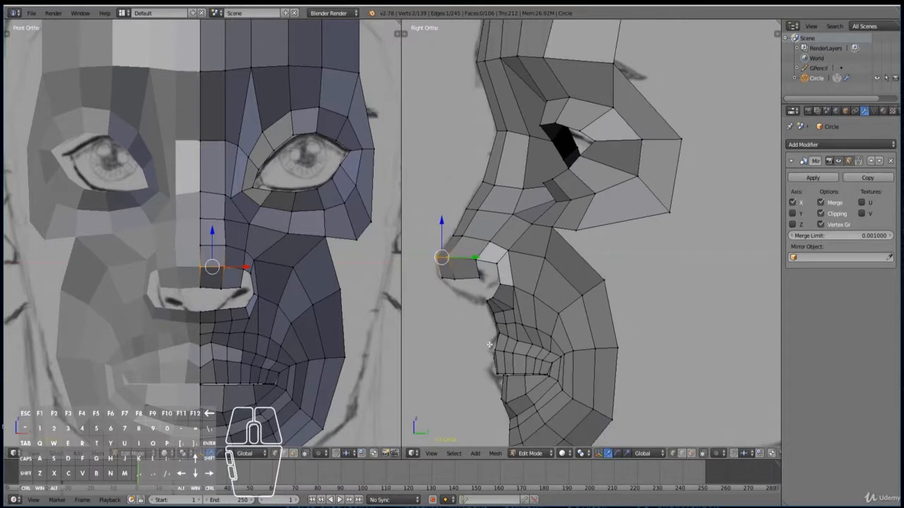
Delete the vertical edge loop running from the nostril base down through the upper lip.
{"action": "right_click", "coordinate": [481, 281]}
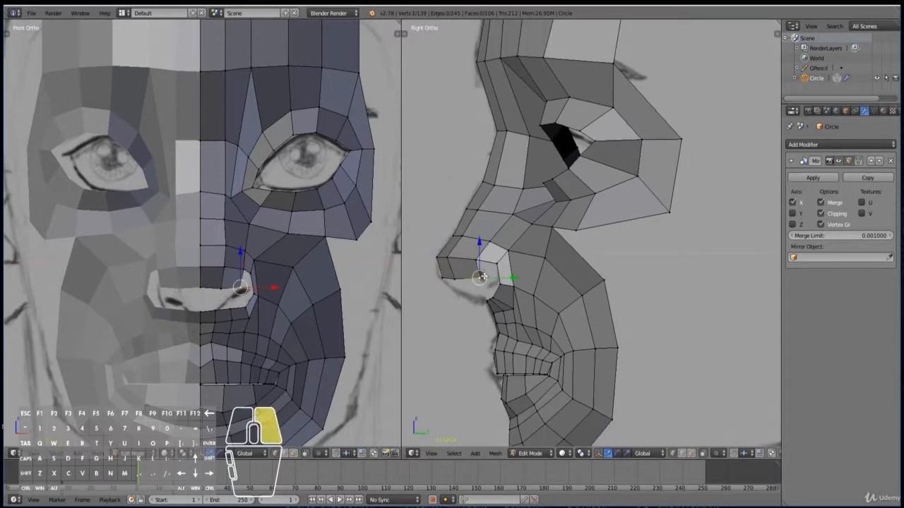
{"action": "right_click", "coordinate": [486, 299], "text": "shift"}
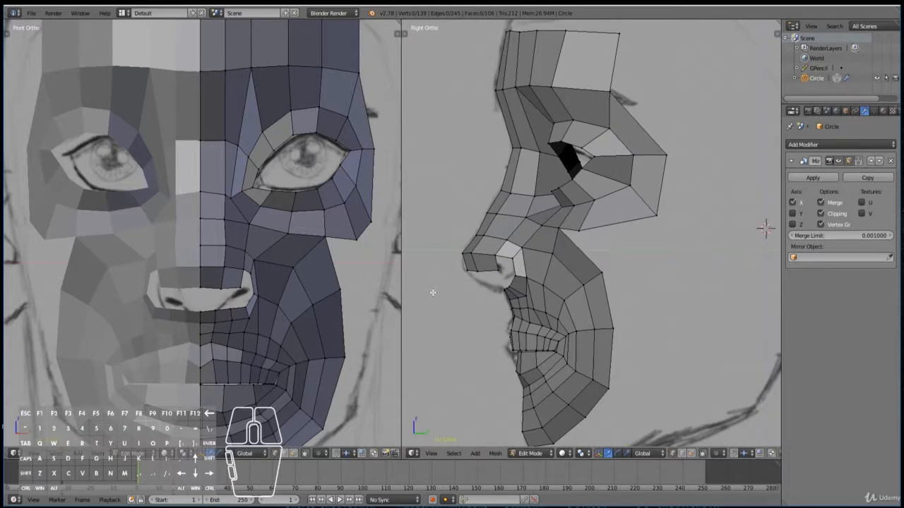
{"action": "middle_click_drag", "start_coordinate": [433, 293], "coordinate": [545, 288]}
{"action": "scroll", "coordinate": [620, 333], "scroll_direction": "up", "scroll_amount": 1}
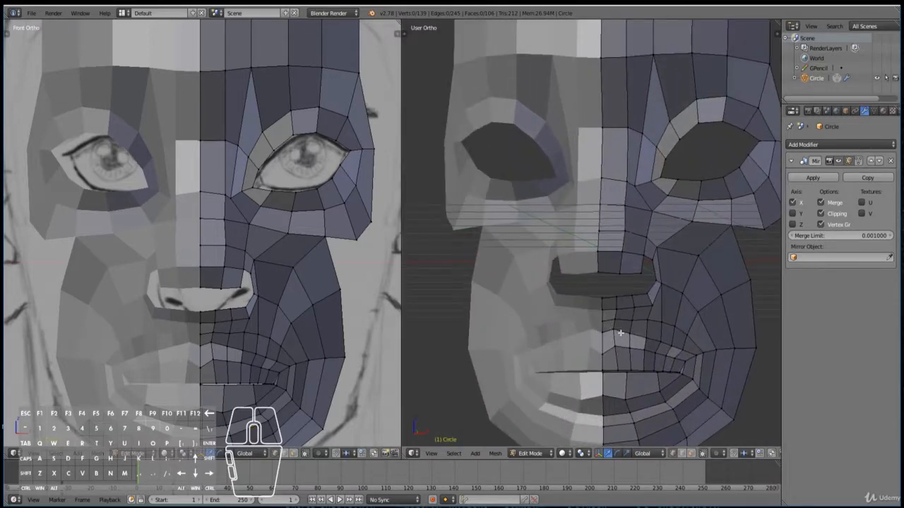
{"action": "right_click", "coordinate": [631, 332], "text": "alt"}
{"action": "key", "text": "x"}
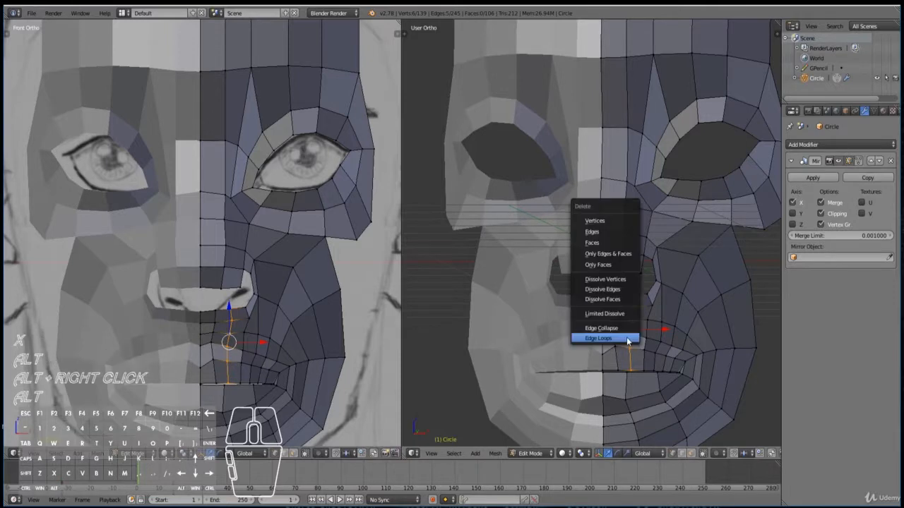
{"action": "left_click", "coordinate": [626, 337]}
Edge-slide the remaining vertical loop beside the centre line of the upper lip outward to even the spacing.
{"action": "right_click", "coordinate": [615, 323], "text": "alt"}
{"action": "key", "text": "g"}
{"action": "key", "text": "g"}
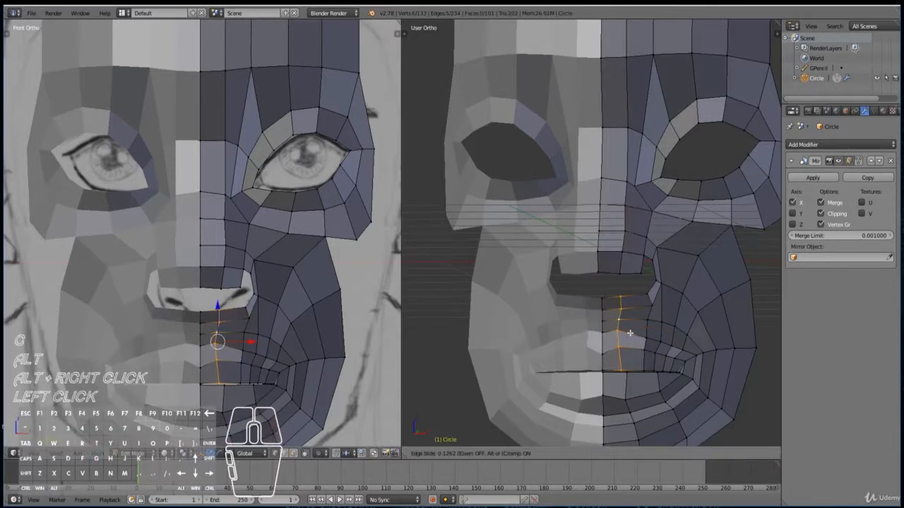
{"action": "left_click", "coordinate": [630, 333]}
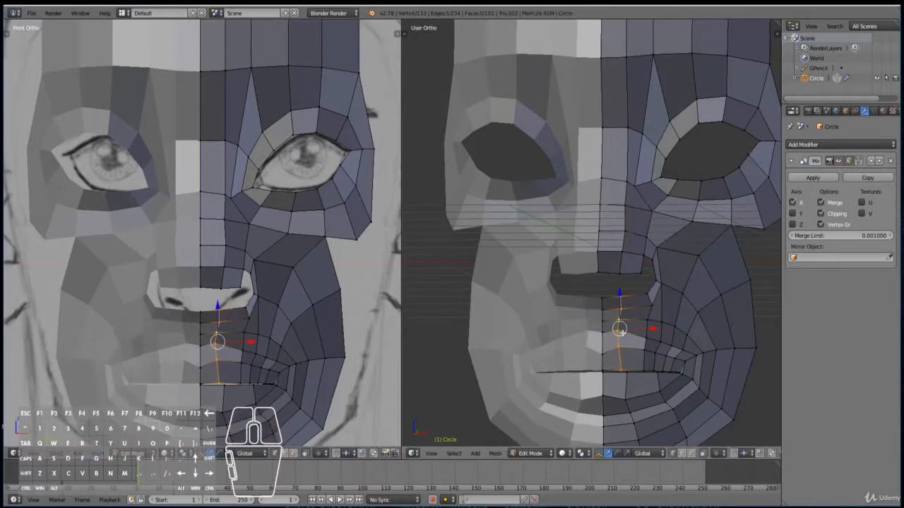
Bridge the nose tip's bottom edge and the edge above the upper lip with a new face along the centre line.
{"action": "scroll", "coordinate": [619, 332], "scroll_direction": "up", "scroll_amount": 3}
{"action": "middle_click_drag", "start_coordinate": [579, 311], "coordinate": [605, 288]}
{"action": "right_click", "coordinate": [607, 284]}
{"action": "right_click", "coordinate": [639, 281], "text": "shift"}
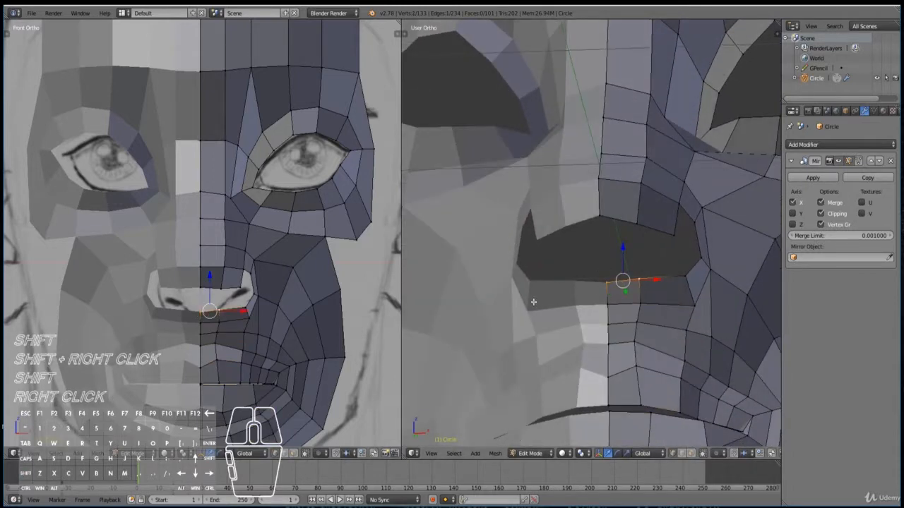
{"action": "key", "text": "KP_3"}
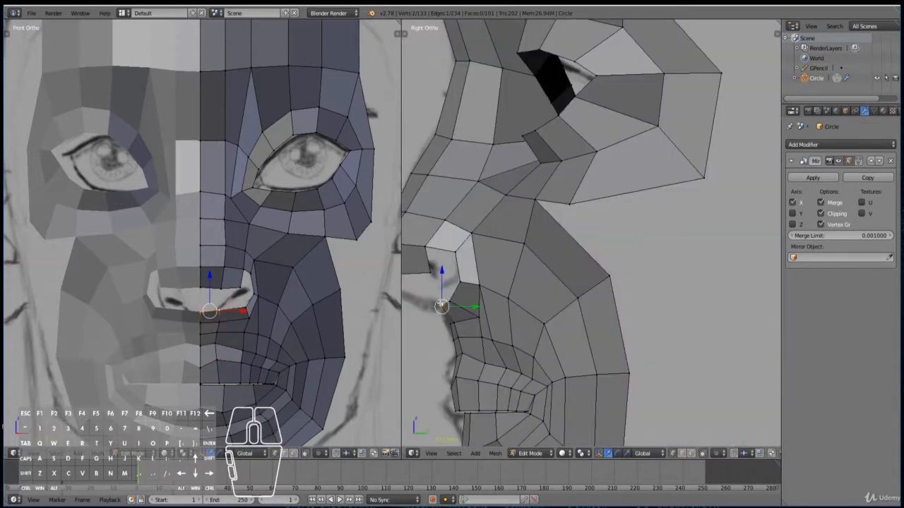
{"action": "right_click", "coordinate": [220, 290], "text": "shift"}
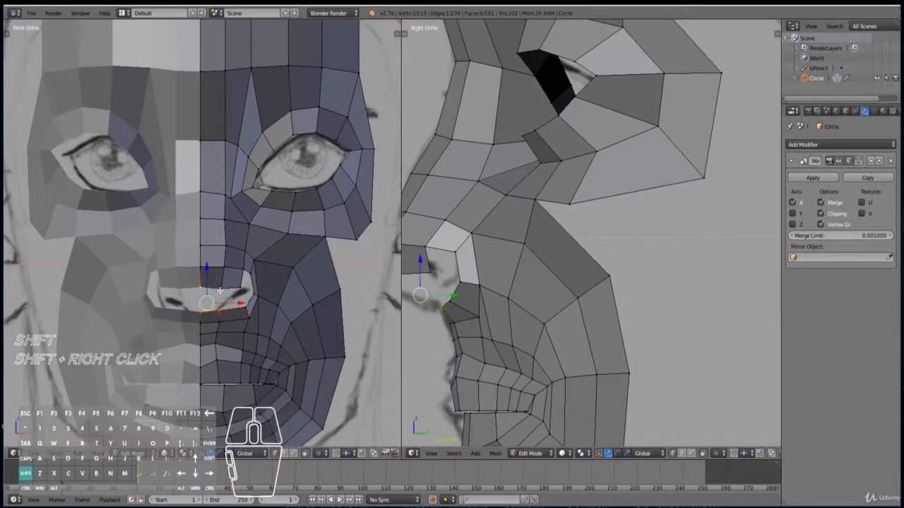
{"action": "right_click", "coordinate": [221, 289], "text": "shift"}
{"action": "scroll", "coordinate": [486, 322], "scroll_direction": "down", "scroll_amount": 4, "text": "ctrl"}
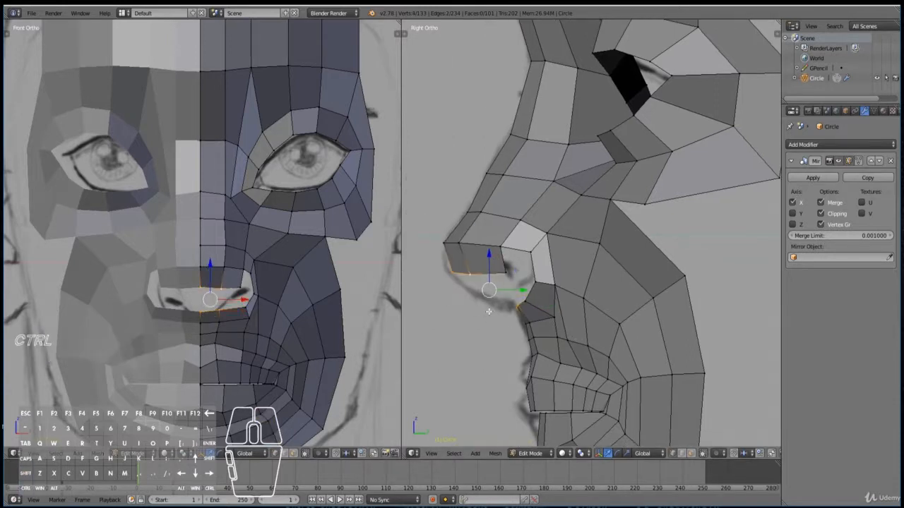
{"action": "key", "text": "f"}
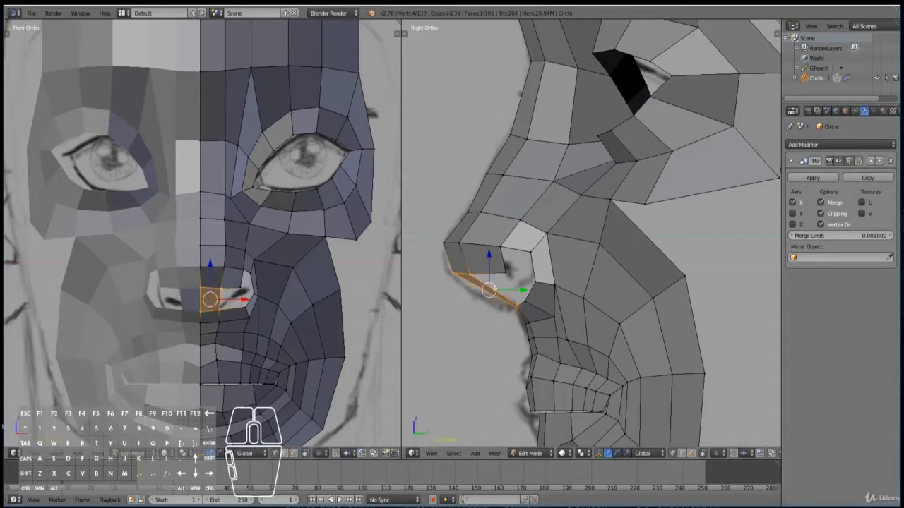
Add two loop cuts across the face under the nose and lower them along Z to follow the side sketch.
{"action": "key", "text": "ctrl+r"}
{"action": "scroll", "coordinate": [495, 297], "scroll_direction": "up", "scroll_amount": 1}
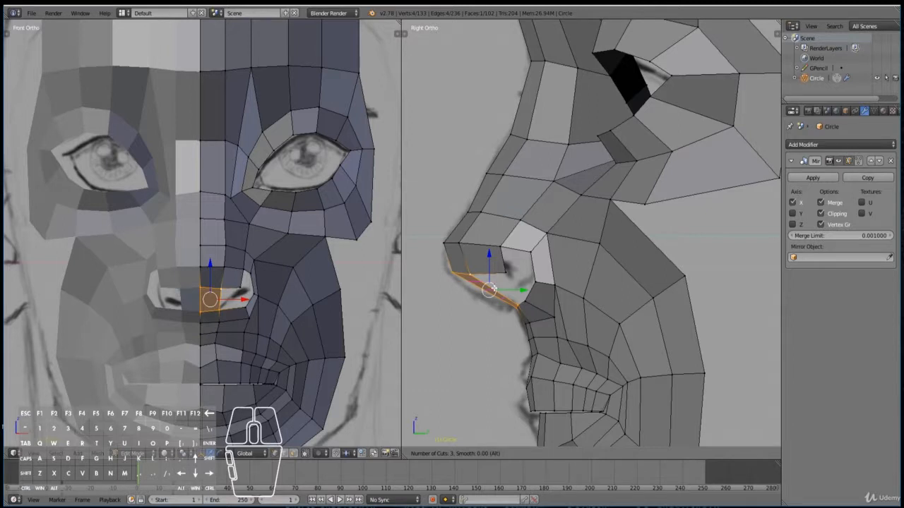
{"action": "left_click", "coordinate": [488, 290]}
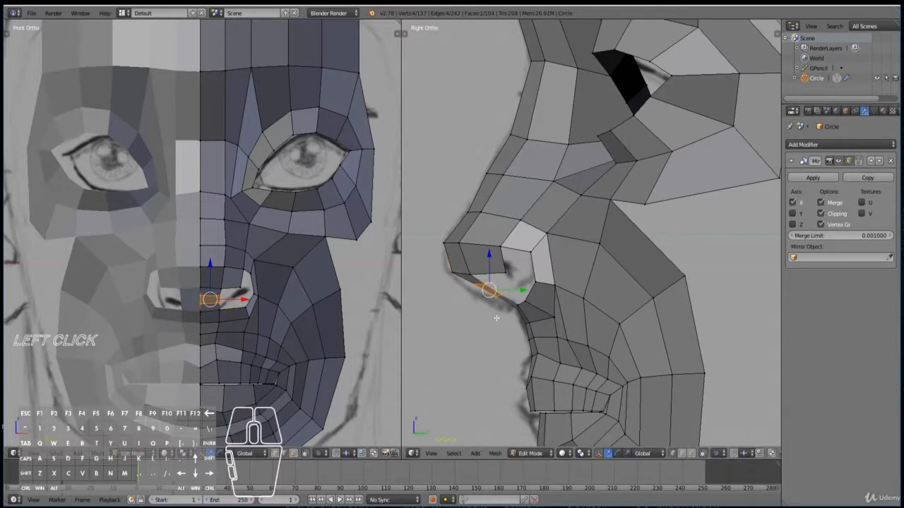
{"action": "left_click", "coordinate": [487, 298]}
{"action": "left_click", "coordinate": [480, 290], "text": "alt"}
{"action": "key", "text": "g"}
{"action": "key", "text": "z"}
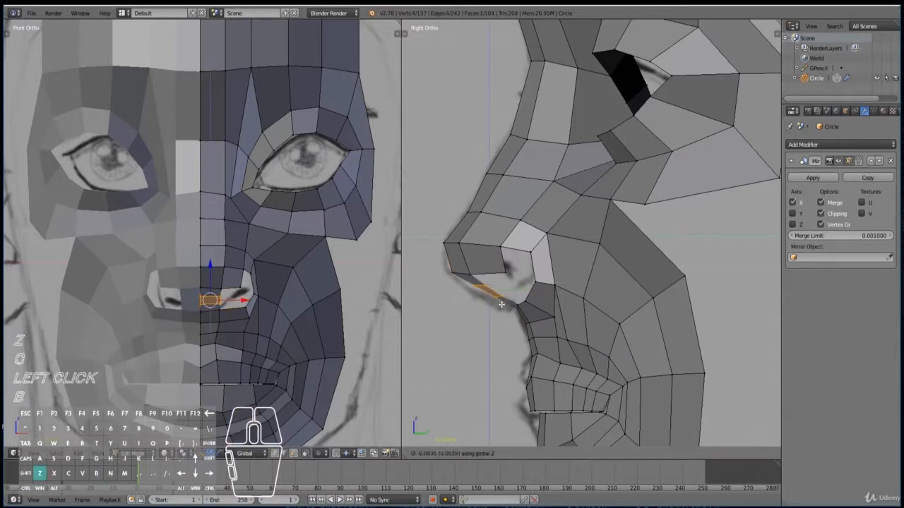
{"action": "left_click", "coordinate": [498, 309]}
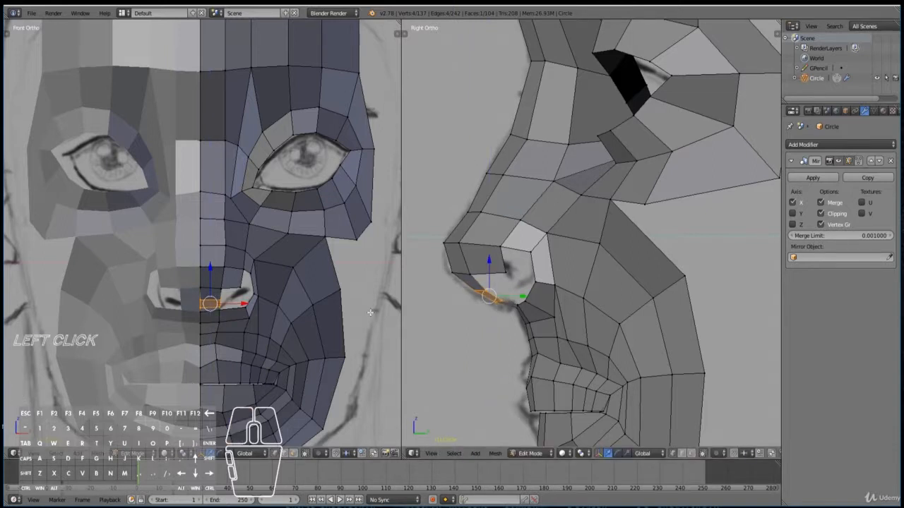
Box-select the nose tip's lower vertices and move them in the side view to fit the sketched underside.
{"action": "key", "text": "a"}
{"action": "key", "text": "b"}
{"action": "left_click_drag", "start_coordinate": [442, 262], "coordinate": [505, 286]}
{"action": "key", "text": "g"}
{"action": "left_click", "coordinate": [500, 286]}
Readjust the two upper nose tip vertices in the side view to refine the tip's profile.
{"action": "key", "text": "a"}
{"action": "key", "text": "b"}
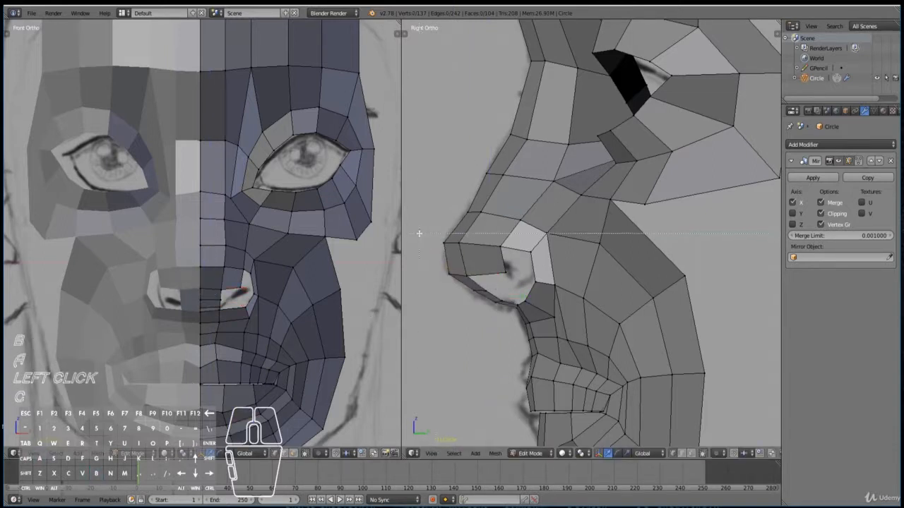
{"action": "left_click_drag", "start_coordinate": [418, 234], "coordinate": [463, 255]}
{"action": "key", "text": "g"}
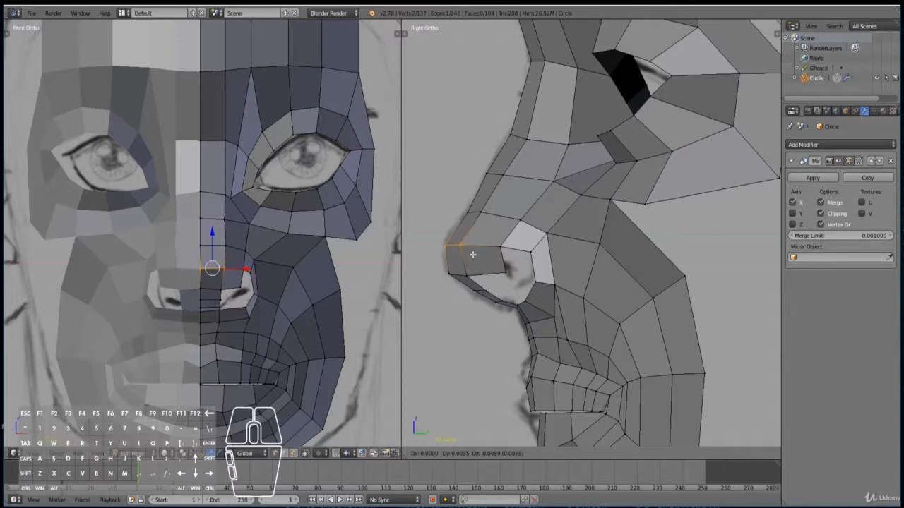
{"action": "left_click", "coordinate": [469, 239]}
{"action": "key", "text": "a"}
{"action": "key", "text": "a"}
{"action": "key", "text": "b"}
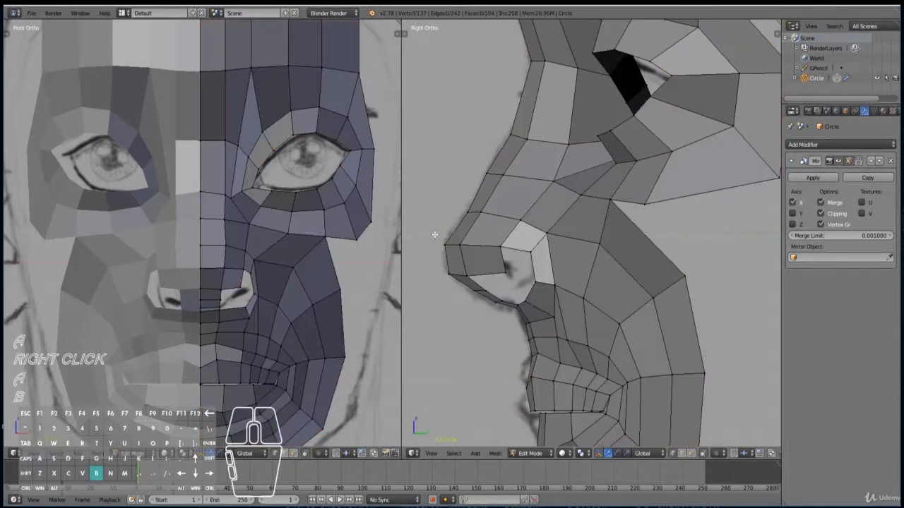
{"action": "left_click_drag", "start_coordinate": [437, 234], "coordinate": [465, 250]}
{"action": "key", "text": "g"}
{"action": "left_click", "coordinate": [463, 247]}
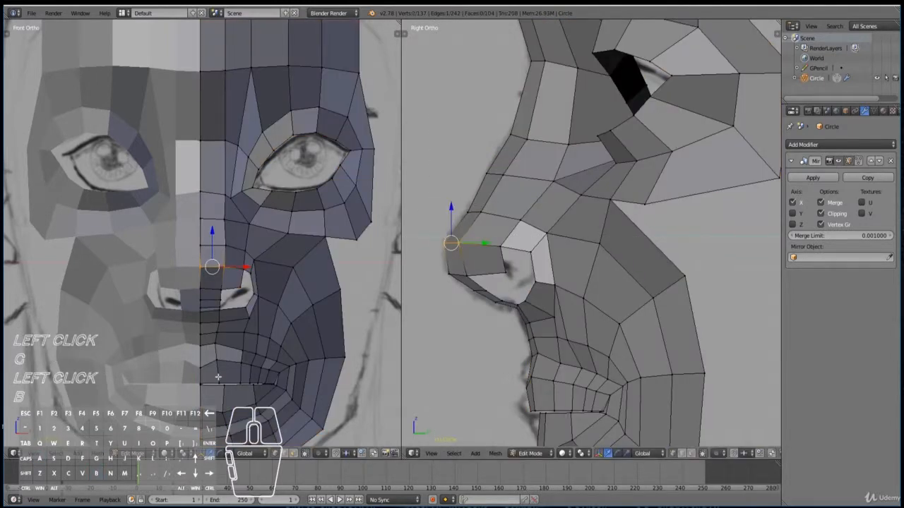
Fill the gap between the nose tip's outer edge and the nostril wing with a face.
{"action": "scroll", "coordinate": [212, 358], "scroll_direction": "up", "scroll_amount": 1}
{"action": "middle_click_drag", "start_coordinate": [235, 315], "coordinate": [185, 316]}
{"action": "right_click", "coordinate": [188, 308]}
{"action": "right_click", "coordinate": [189, 298], "text": "shift"}
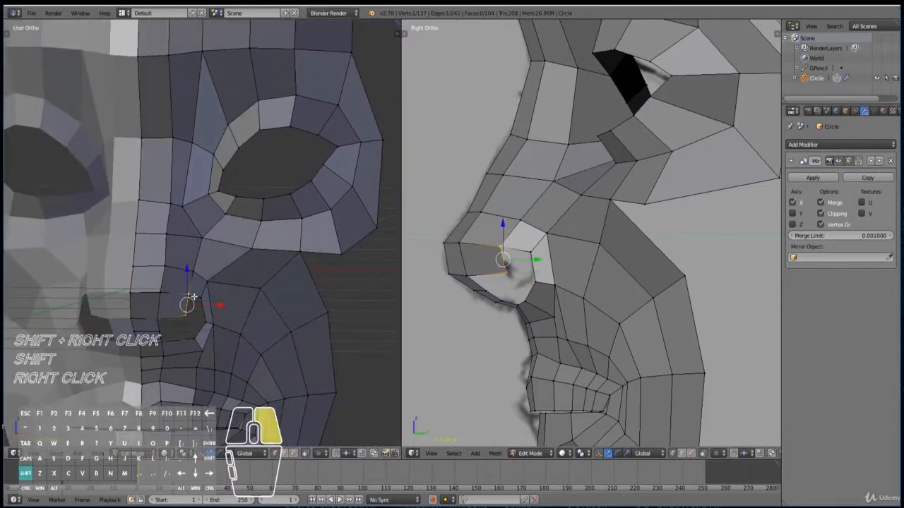
{"action": "key", "text": "f"}
{"action": "right_click", "coordinate": [534, 281], "text": "shift"}
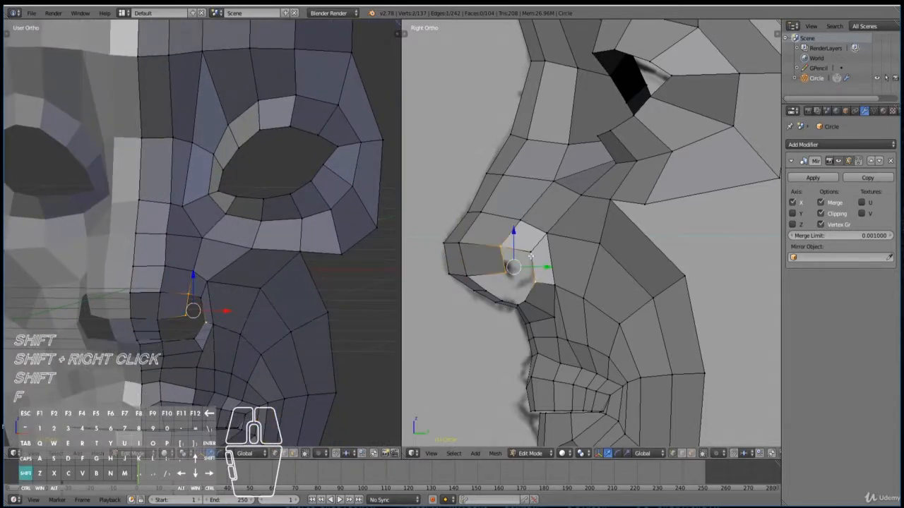
{"action": "right_click", "coordinate": [531, 254], "text": "shift"}
{"action": "key", "text": "f"}
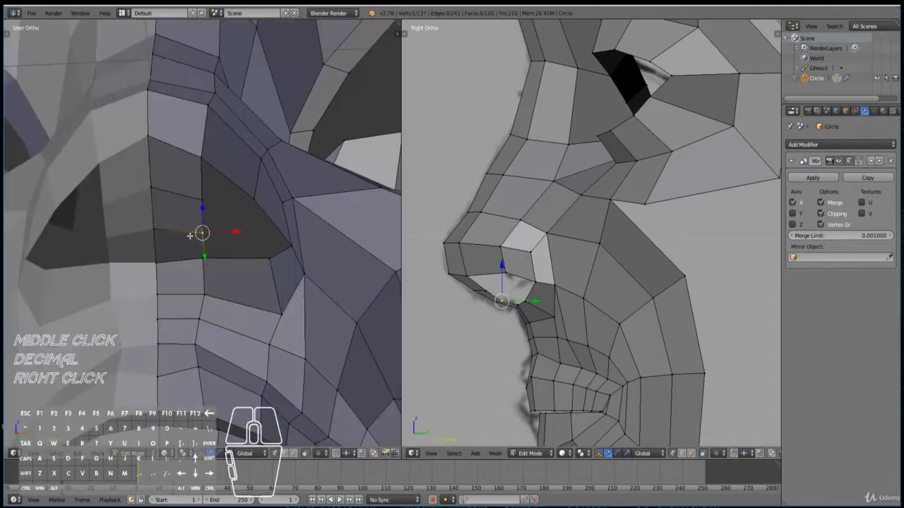
Move the two outer vertices of the strip under the nose toward the centre to widen the nostril opening.
{"action": "key", "text": "g"}
{"action": "left_click", "coordinate": [187, 235]}
{"action": "right_click", "coordinate": [201, 186]}
{"action": "key", "text": "g"}
{"action": "left_click", "coordinate": [190, 188]}
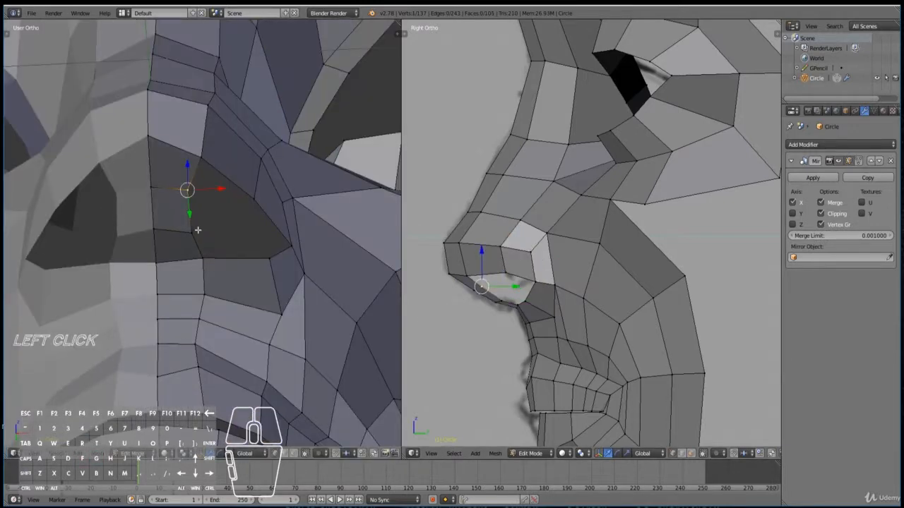
Reposition the vertices on the nose wing above the nostril to round out the side of the nose.
{"action": "right_click", "coordinate": [194, 230]}
{"action": "middle_click_drag", "start_coordinate": [195, 230], "coordinate": [174, 238]}
{"action": "right_click", "coordinate": [247, 194]}
{"action": "middle_click_drag", "start_coordinate": [245, 178], "coordinate": [166, 171]}
{"action": "right_click", "coordinate": [260, 169], "text": "shift"}
{"action": "key", "text": "g"}
{"action": "left_click", "coordinate": [292, 269]}
{"action": "key", "text": "g"}
{"action": "left_click", "coordinate": [285, 248]}
Adjust the two vertices above the nose wing and tip to smooth the transition to the nose bridge.
{"action": "right_click", "coordinate": [205, 85]}
{"action": "key", "text": "g"}
{"action": "left_click", "coordinate": [210, 89]}
{"action": "right_click", "coordinate": [166, 79]}
{"action": "key", "text": "g"}
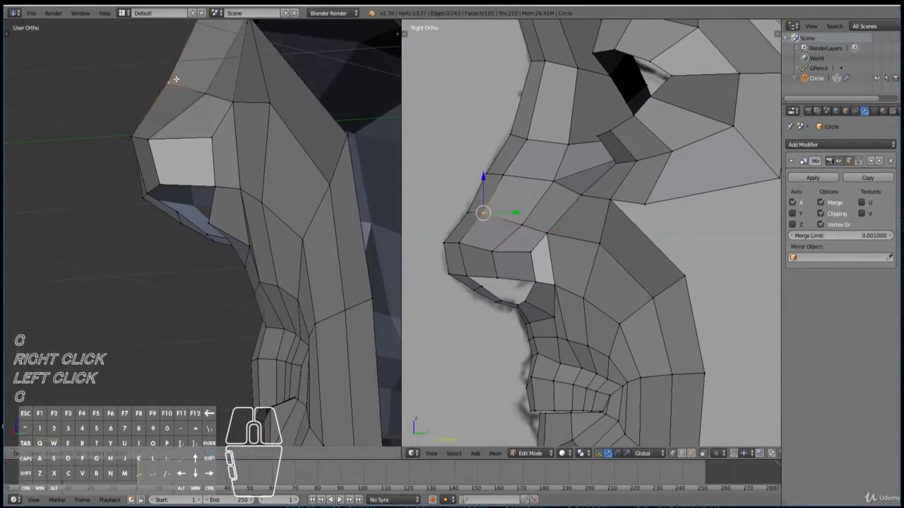
{"action": "left_click", "coordinate": [181, 83]}
{"action": "key", "text": "KP_3"}
{"action": "key", "text": "g"}
{"action": "left_click", "coordinate": [187, 91]}
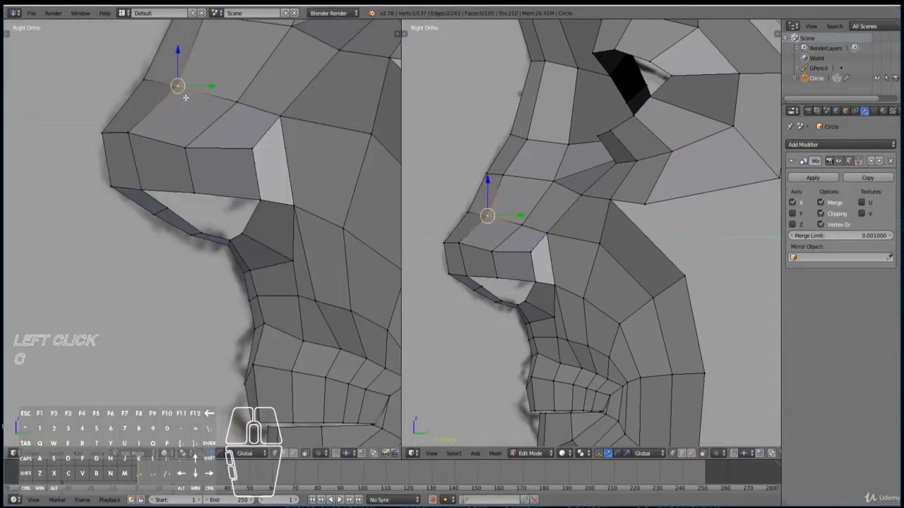
Shift the nose tip's upper side vertex and the nostril's front corner vertex to round the tip.
{"action": "right_click", "coordinate": [141, 139]}
{"action": "key", "text": "g"}
{"action": "left_click", "coordinate": [138, 144]}
{"action": "middle_click_drag", "start_coordinate": [138, 143], "coordinate": [201, 147]}
{"action": "key", "text": "g"}
{"action": "left_click", "coordinate": [265, 232]}
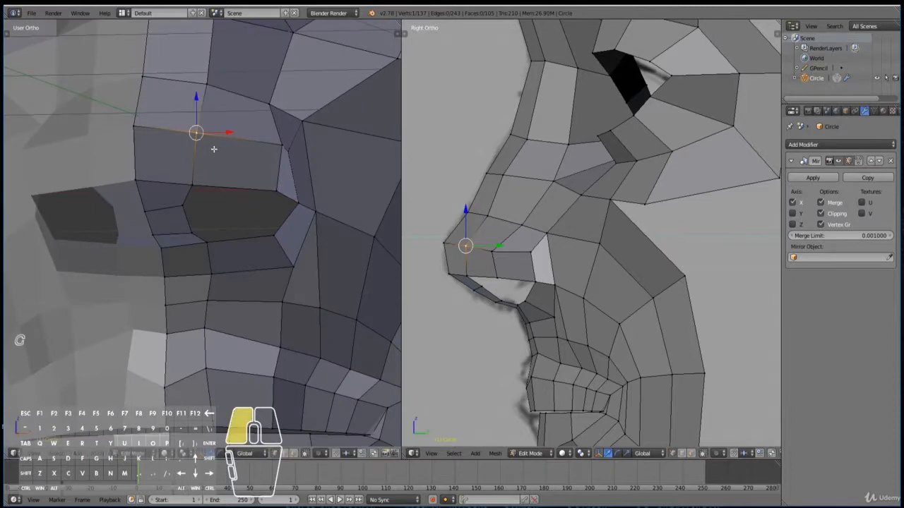
{"action": "right_click", "coordinate": [188, 185]}
{"action": "key", "text": "g"}
{"action": "left_click", "coordinate": [188, 184]}
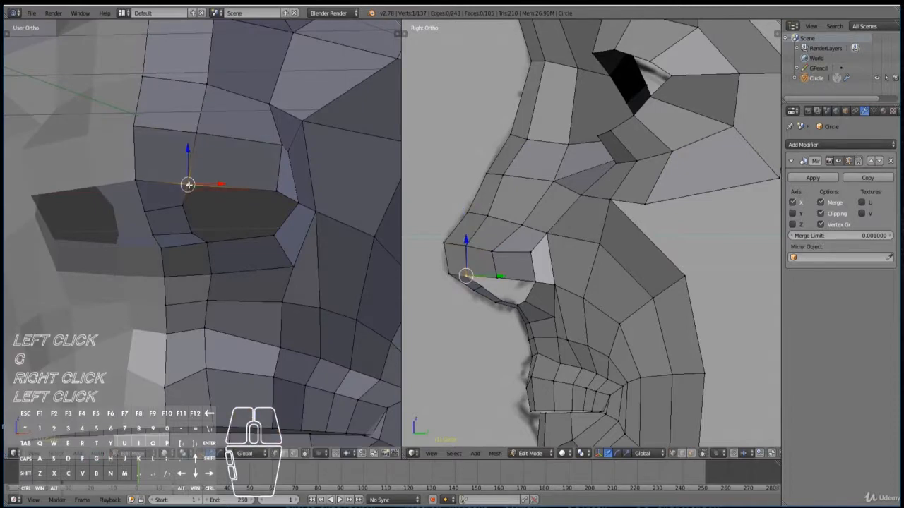
Extrude the nostril's border edge loop and scale it inward to form a rim.
{"action": "middle_click_drag", "start_coordinate": [188, 184], "coordinate": [237, 220]}
{"action": "right_click", "coordinate": [229, 168], "text": "alt"}
{"action": "key", "text": "e"}
{"action": "right_click", "coordinate": [311, 300]}
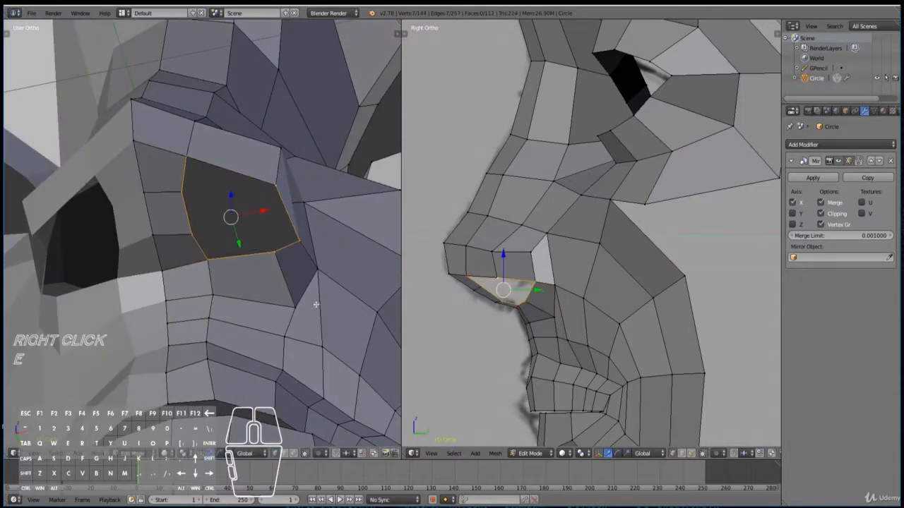
{"action": "key", "text": "s"}
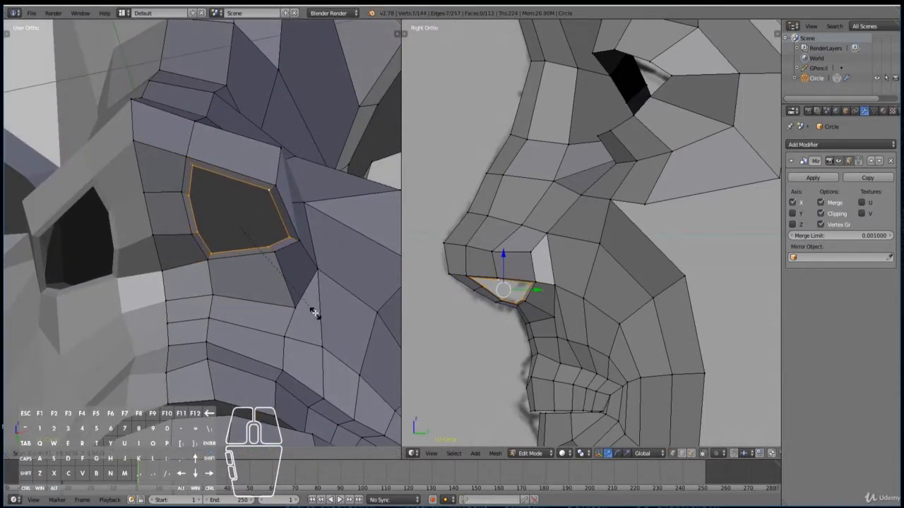
{"action": "left_click", "coordinate": [315, 313]}
Move the inner nostril loop into place and rescale it to refine the rim.
{"action": "mouse_move", "coordinate": [312, 314]}
{"action": "middle_mouse_down"}
{"action": "mouse_move", "coordinate": [331, 341]}
{"action": "mouse_move", "coordinate": [321, 381]}
{"action": "mouse_move", "coordinate": [309, 367]}
{"action": "mouse_move", "coordinate": [229, 344]}
{"action": "mouse_move", "coordinate": [269, 348]}
{"action": "mouse_move", "coordinate": [337, 331]}
{"action": "mouse_move", "coordinate": [296, 321]}
{"action": "middle_mouse_up"}
{"action": "key", "text": "g"}
{"action": "left_click", "coordinate": [323, 378]}
{"action": "key", "text": "s"}
{"action": "left_click", "coordinate": [317, 339]}
{"action": "key", "text": "s"}
{"action": "left_click", "coordinate": [317, 340]}
Extrude the inner nostril loop upward along Z to create the nostril cavity.
{"action": "key", "text": "e"}
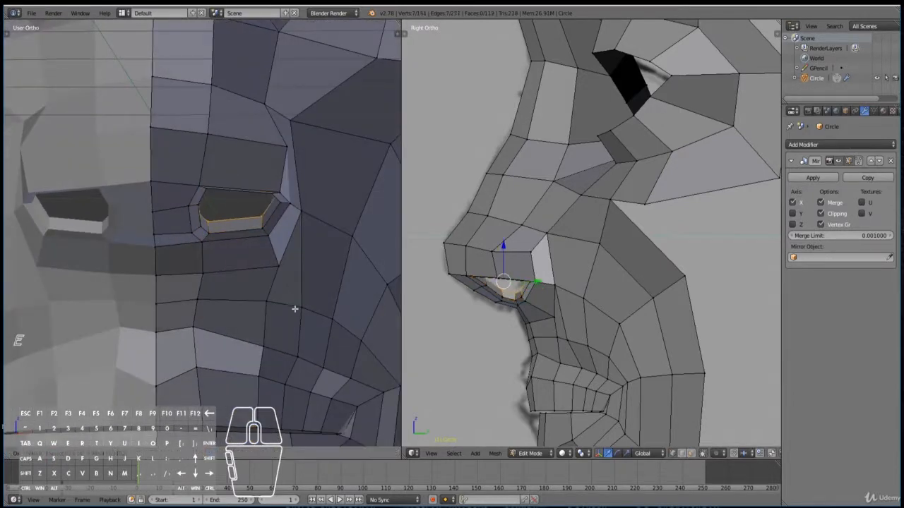
{"action": "key", "text": "z"}
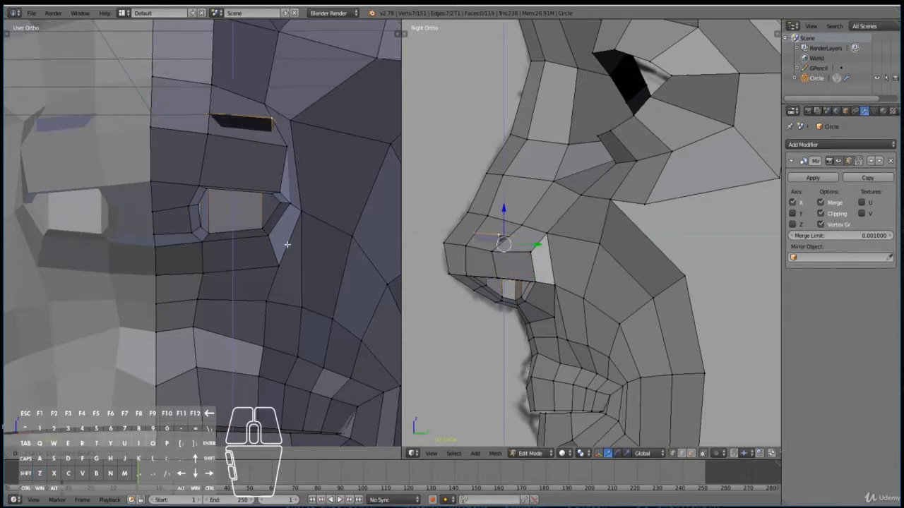
{"action": "left_click", "coordinate": [281, 221]}
{"action": "key", "text": "KP_1"}
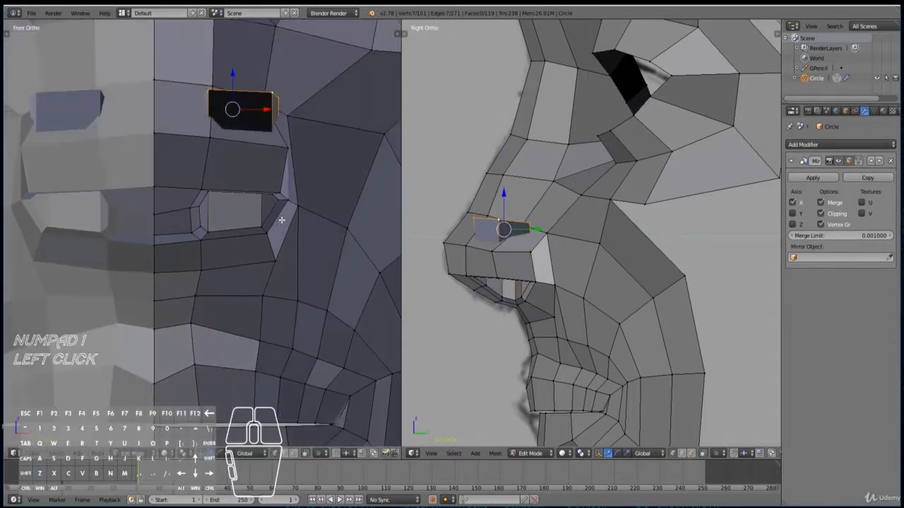
Scale the top loop of the nostril cavity inward almost to a point and lower it slightly along Z.
{"action": "key", "text": "z"}
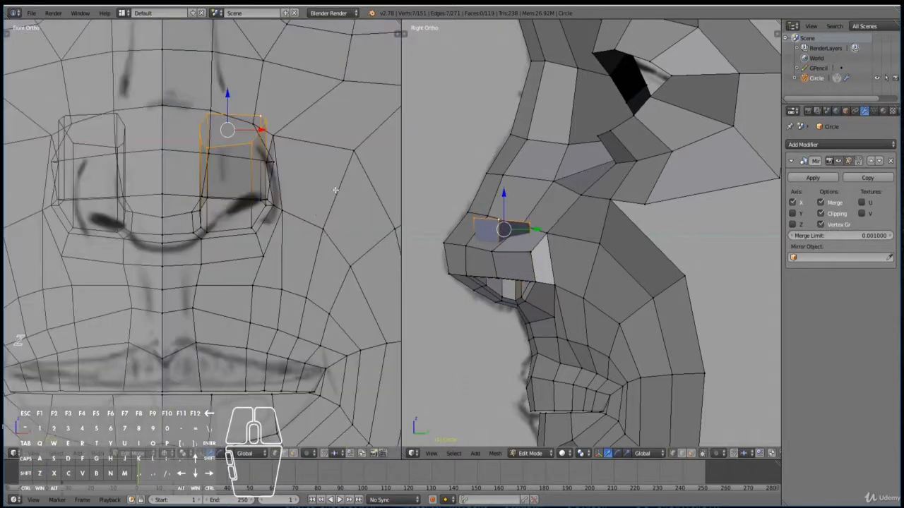
{"action": "key", "text": "s"}
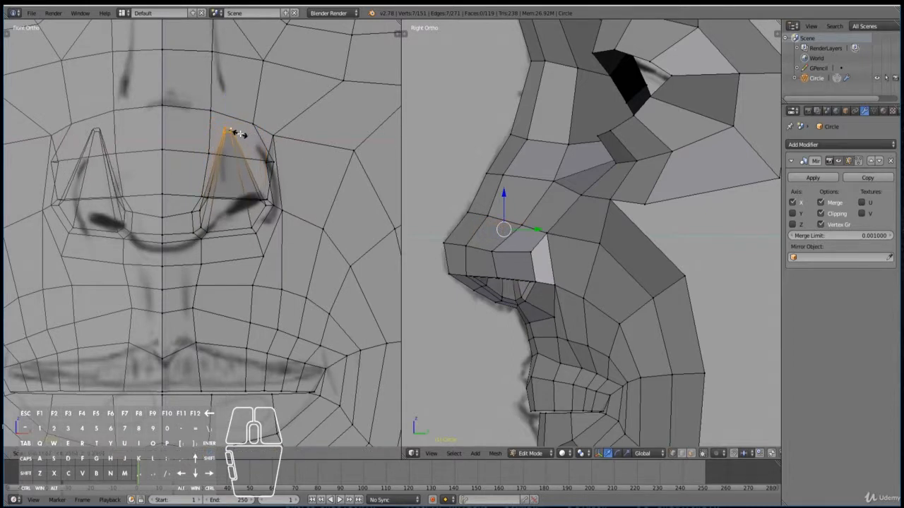
{"action": "left_click", "coordinate": [236, 133]}
{"action": "key", "text": "g"}
{"action": "key", "text": "z"}
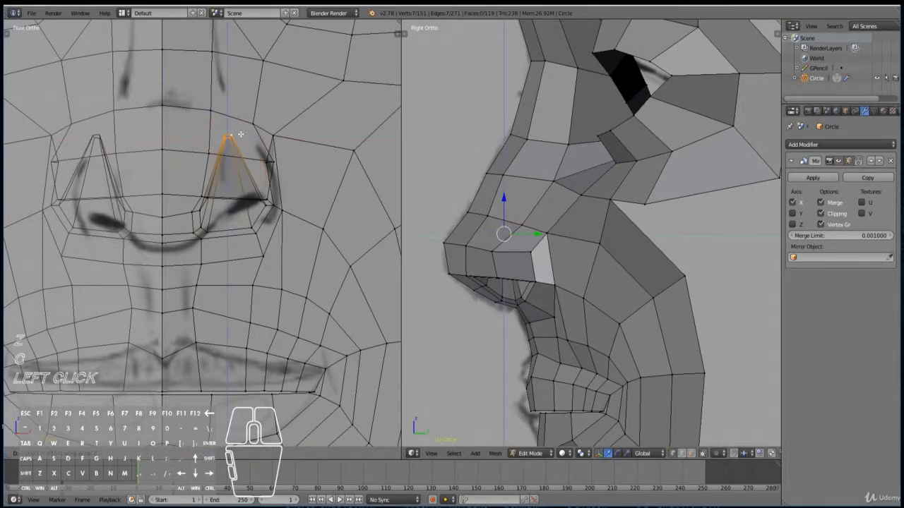
{"action": "left_click", "coordinate": [275, 259]}
Select the face loop running around the nose tip and nostril, and examine its flow from several angles.
{"action": "middle_click_drag", "start_coordinate": [275, 260], "coordinate": [196, 269]}
{"action": "key", "text": "KP_3"}
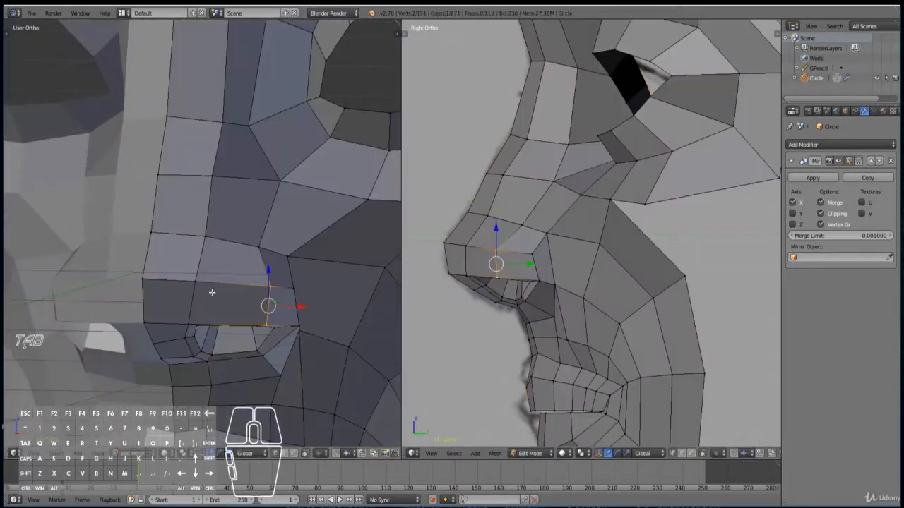
{"action": "middle_click_drag", "start_coordinate": [144, 296], "coordinate": [154, 292]}
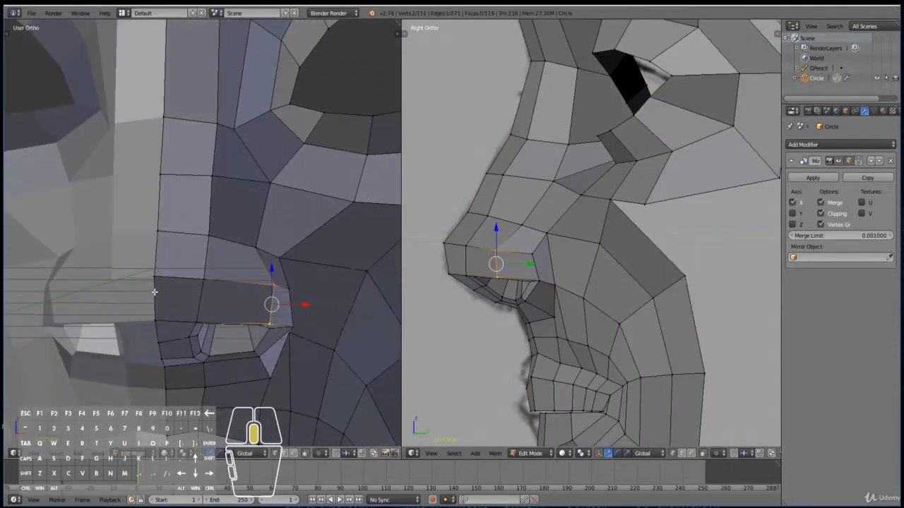
{"action": "middle_click_drag", "start_coordinate": [290, 252], "coordinate": [228, 255]}
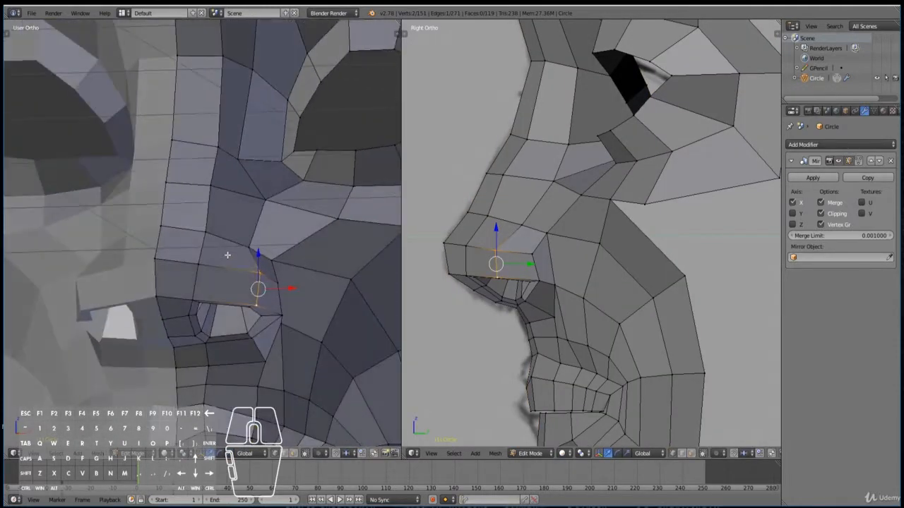
{"action": "left_click", "coordinate": [300, 456]}
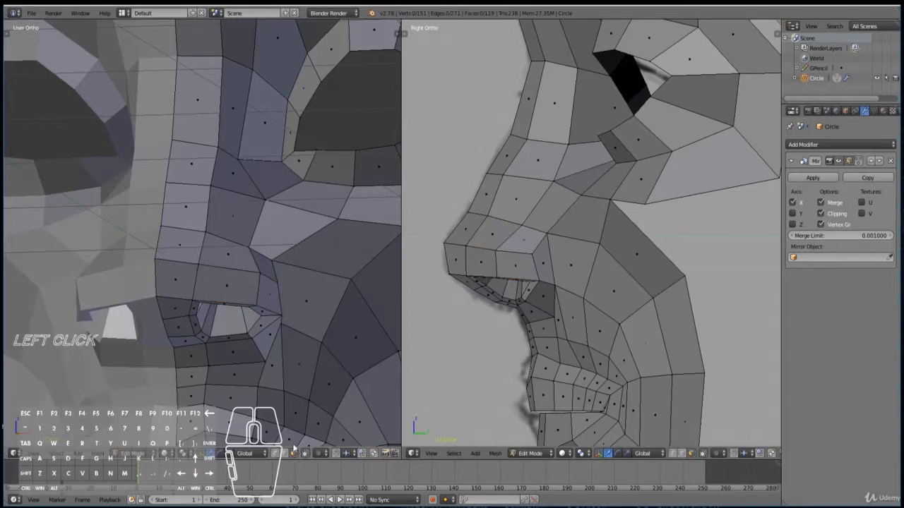
{"action": "right_click", "coordinate": [254, 256], "text": "alt"}
{"action": "middle_click_drag", "start_coordinate": [249, 353], "coordinate": [142, 233]}
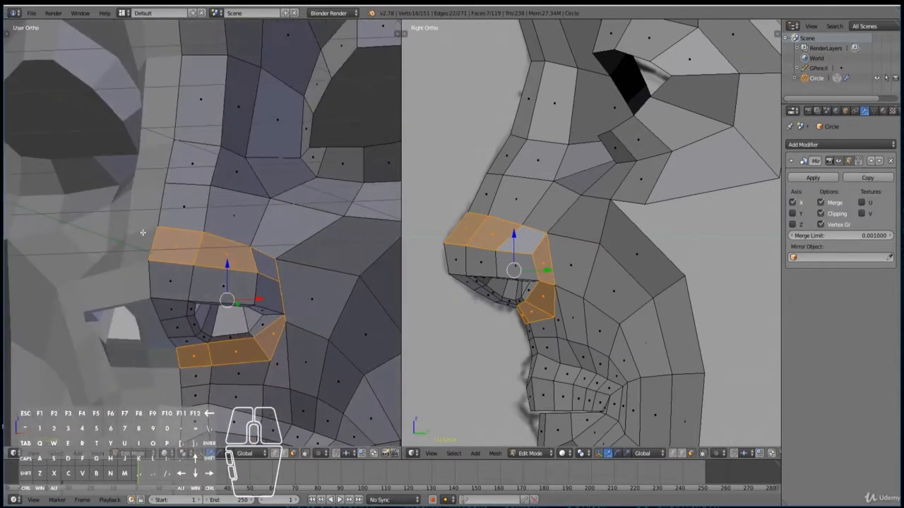
{"action": "middle_click_drag", "start_coordinate": [190, 342], "coordinate": [183, 228]}
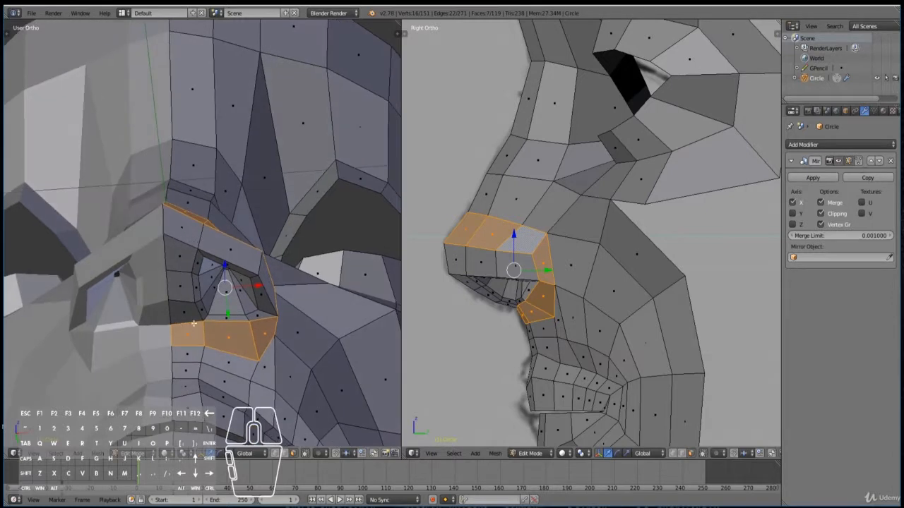
{"action": "middle_click_drag", "start_coordinate": [180, 248], "coordinate": [184, 244]}
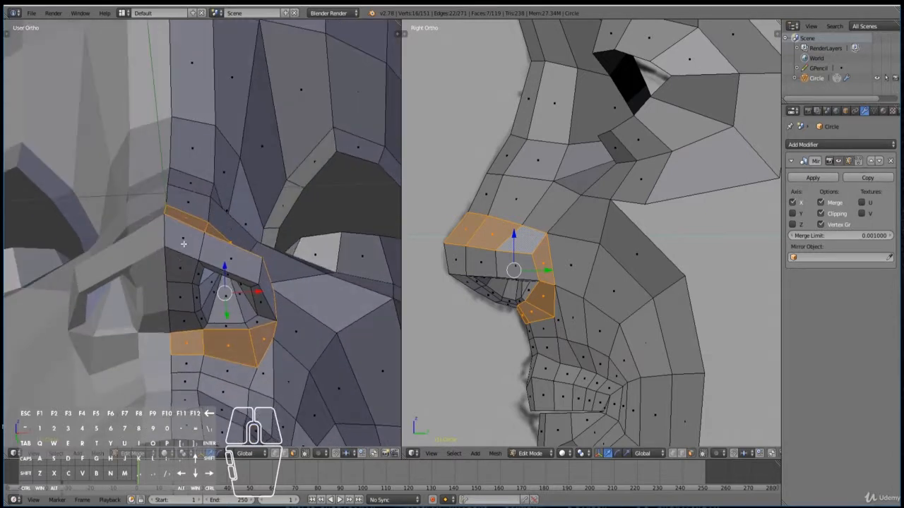
{"action": "middle_click_drag", "start_coordinate": [199, 298], "coordinate": [184, 279]}
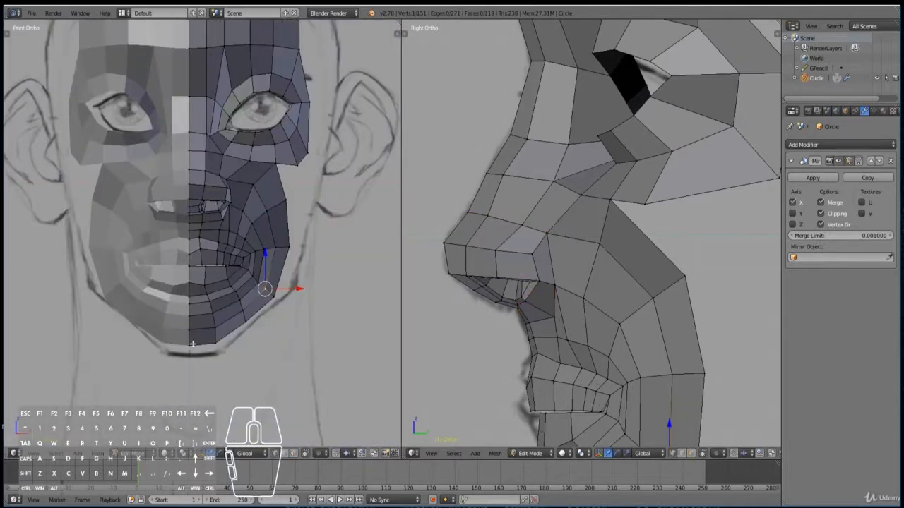
Extrude the lower border edges of the chin and jaw downward toward the sketched jawline.
{"action": "right_click", "coordinate": [192, 344]}
{"action": "right_click", "coordinate": [213, 340], "text": "shift"}
{"action": "right_click", "coordinate": [243, 326], "text": "shift"}
{"action": "right_click", "coordinate": [276, 300], "text": "shift"}
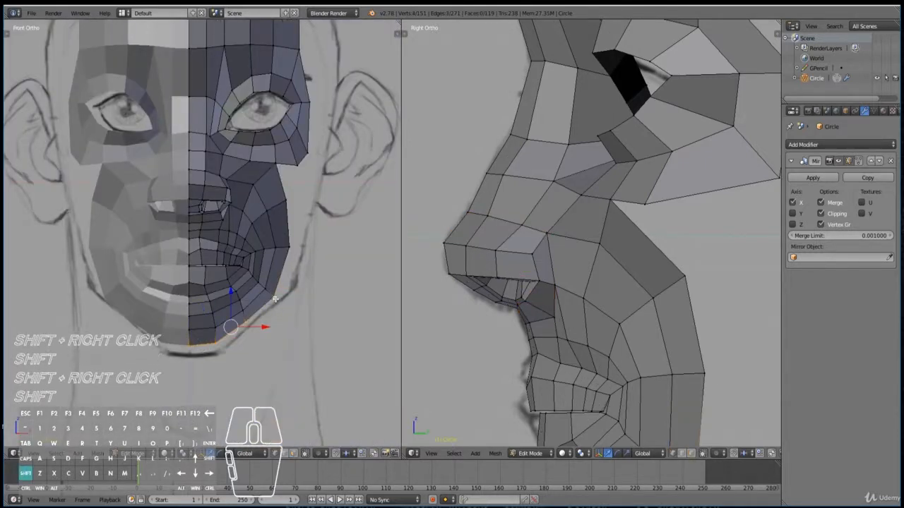
{"action": "scroll", "coordinate": [275, 299], "scroll_direction": "down", "scroll_amount": 2}
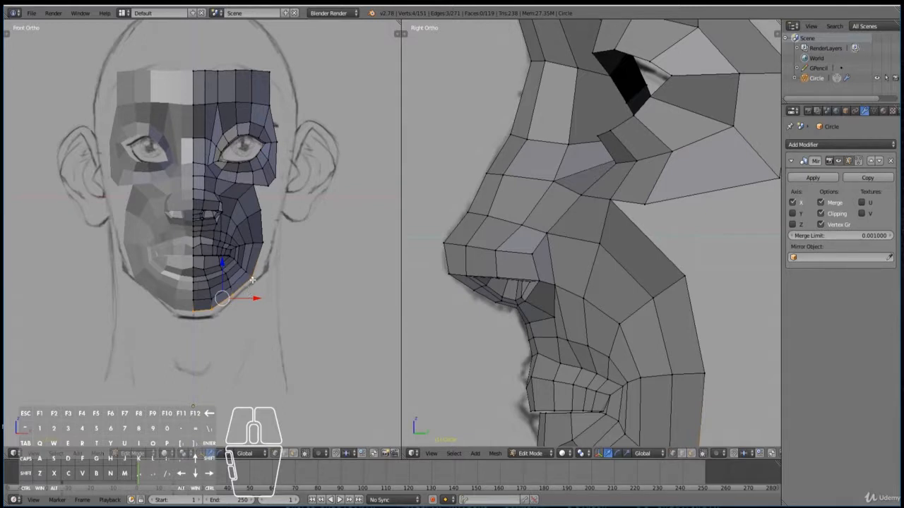
{"action": "key", "text": "e"}
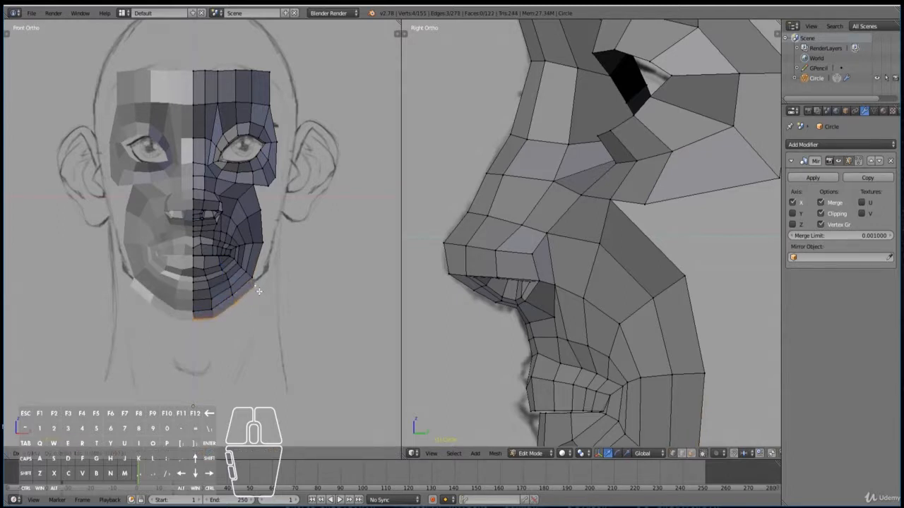
{"action": "left_click", "coordinate": [259, 291]}
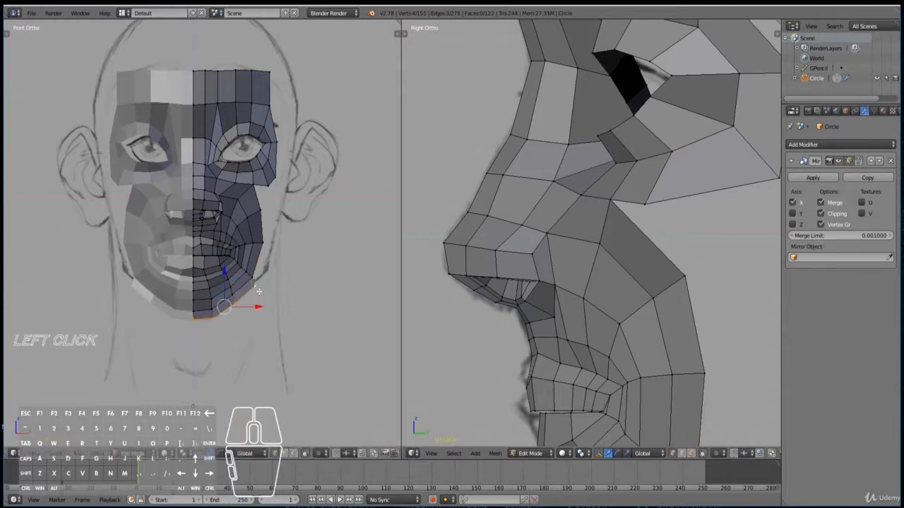
Adjust the new chin strip's lower vertex and move its outer jaw corner vertex slightly down and forward in the side view.
{"action": "right_click", "coordinate": [214, 318]}
{"action": "key", "text": "g"}
{"action": "left_click", "coordinate": [214, 319]}
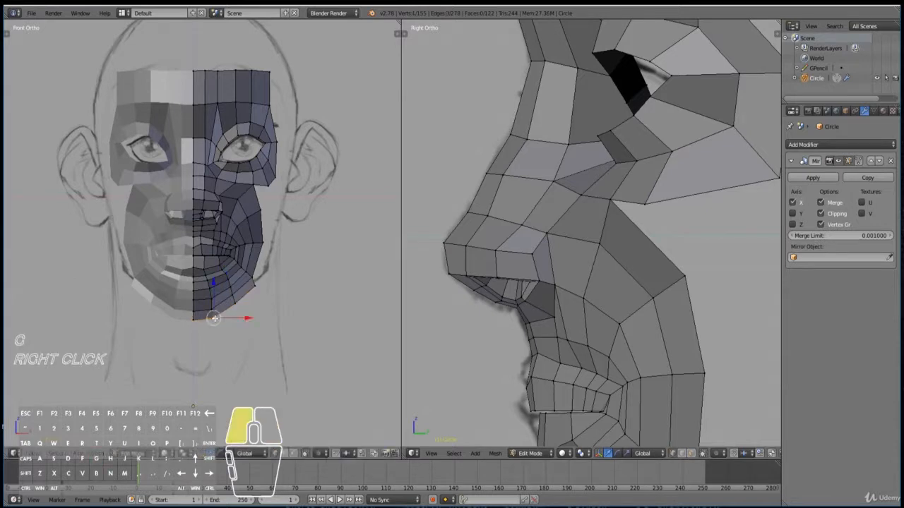
{"action": "key", "text": "g"}
{"action": "right_click", "coordinate": [258, 286]}
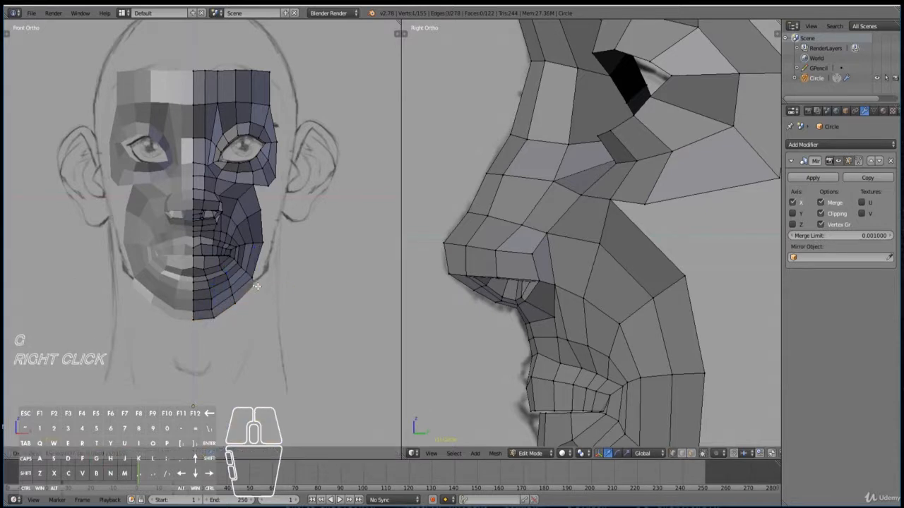
{"action": "left_click", "coordinate": [606, 156]}
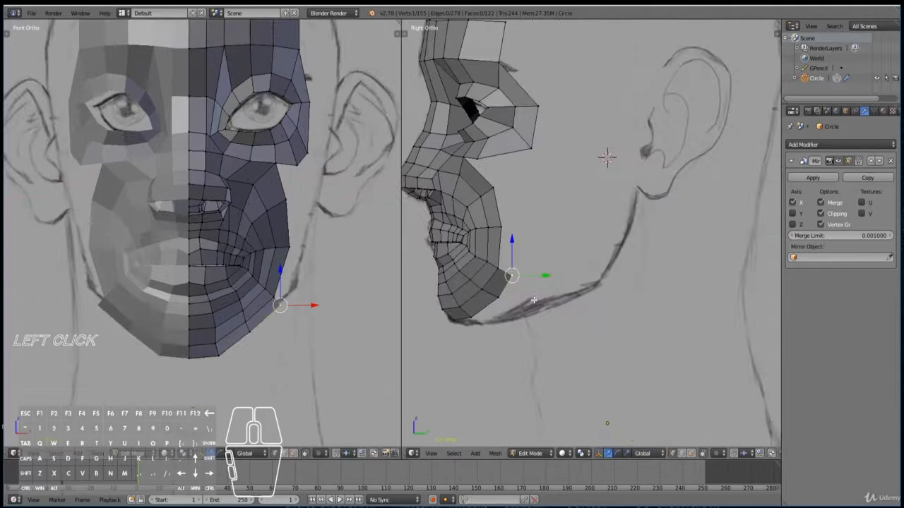
{"action": "key", "text": "g"}
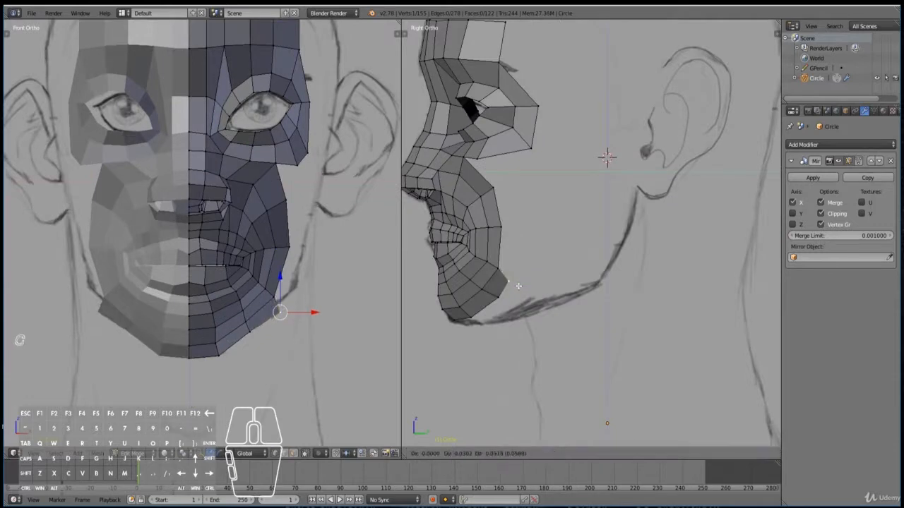
{"action": "left_click", "coordinate": [517, 285]}
Extrude the outer jaw edge backward in three segments, following the jawline toward the ear.
{"action": "right_click", "coordinate": [506, 276], "text": "shift"}
{"action": "right_click", "coordinate": [500, 269], "text": "shift"}
{"action": "right_click", "coordinate": [510, 278], "text": "shift"}
{"action": "key", "text": "e"}
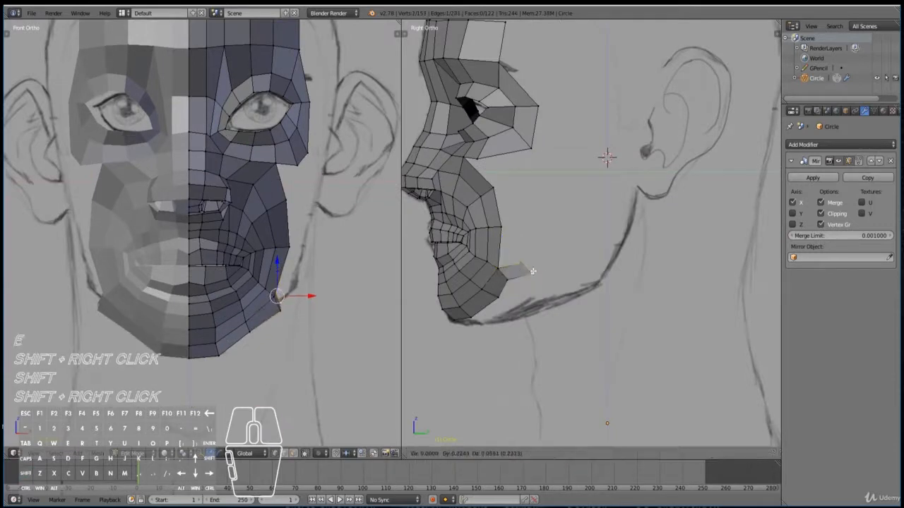
{"action": "left_click", "coordinate": [557, 263]}
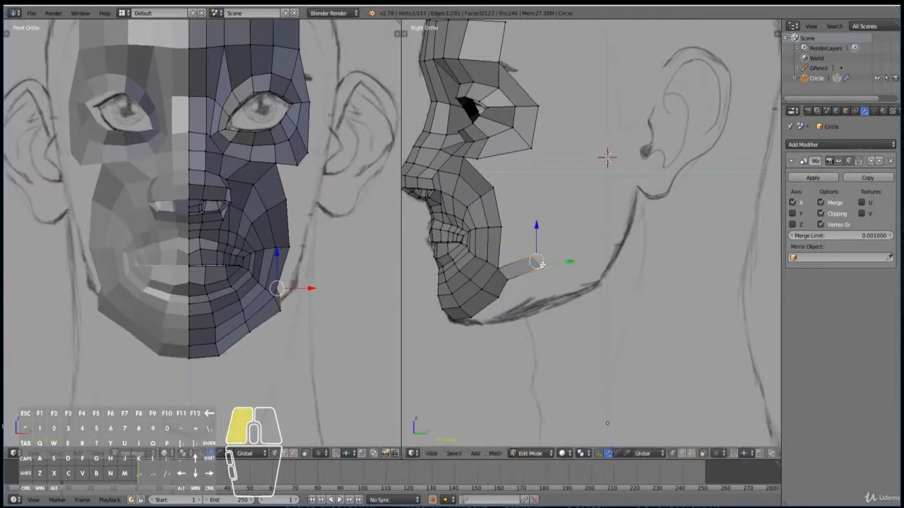
{"action": "key", "text": "e"}
{"action": "left_click", "coordinate": [580, 247]}
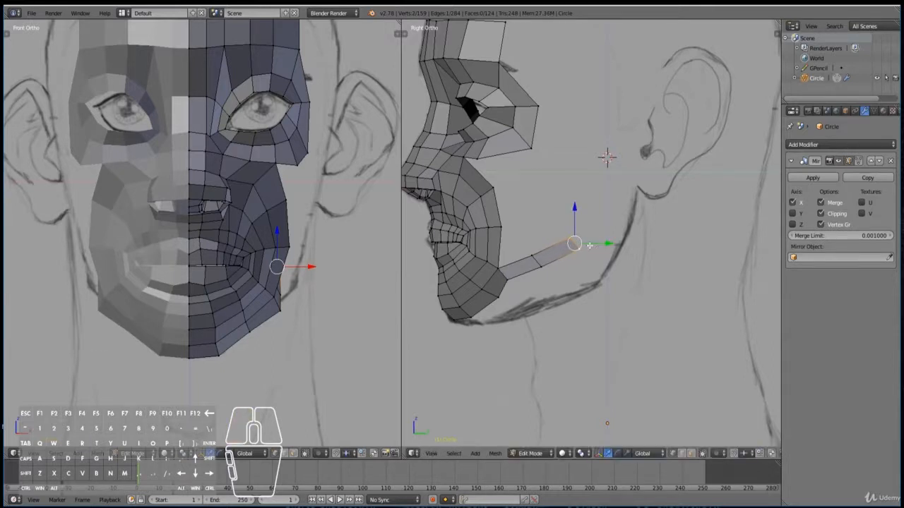
{"action": "right_click", "coordinate": [590, 244], "text": "ctrl"}
{"action": "scroll", "coordinate": [361, 293], "scroll_direction": "down", "scroll_amount": 2}
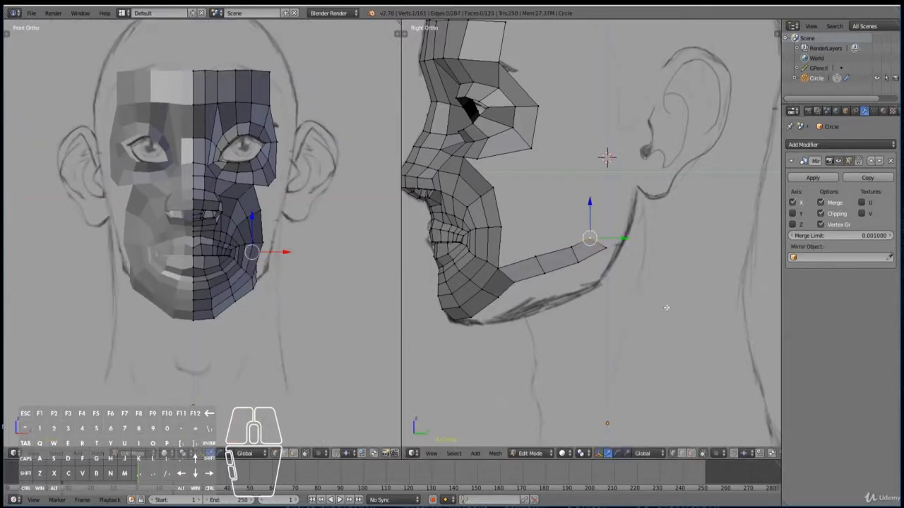
Move the upper vertices of the jaw strip down slightly to even out its width and curve.
{"action": "right_click", "coordinate": [580, 246]}
{"action": "key", "text": "g"}
{"action": "left_click", "coordinate": [579, 251]}
{"action": "right_click", "coordinate": [549, 257]}
{"action": "key", "text": "g"}
{"action": "left_click", "coordinate": [551, 261]}
Extrude the jaw strip's end edge upward at the jaw angle, rotate it level, and extrude one more segment toward the ear.
{"action": "right_click", "coordinate": [596, 242]}
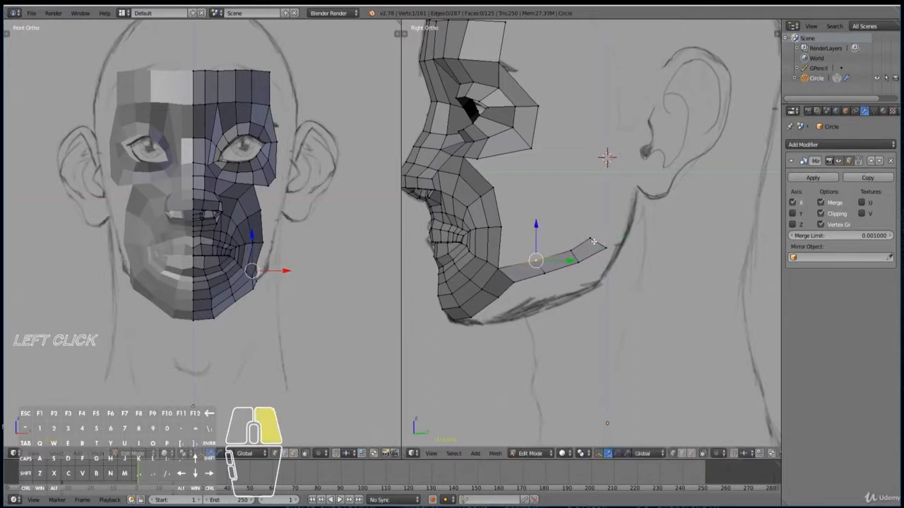
{"action": "right_click", "coordinate": [607, 247], "text": "shift"}
{"action": "key", "text": "e"}
{"action": "left_click", "coordinate": [614, 214]}
{"action": "key", "text": "r"}
{"action": "left_click", "coordinate": [642, 204]}
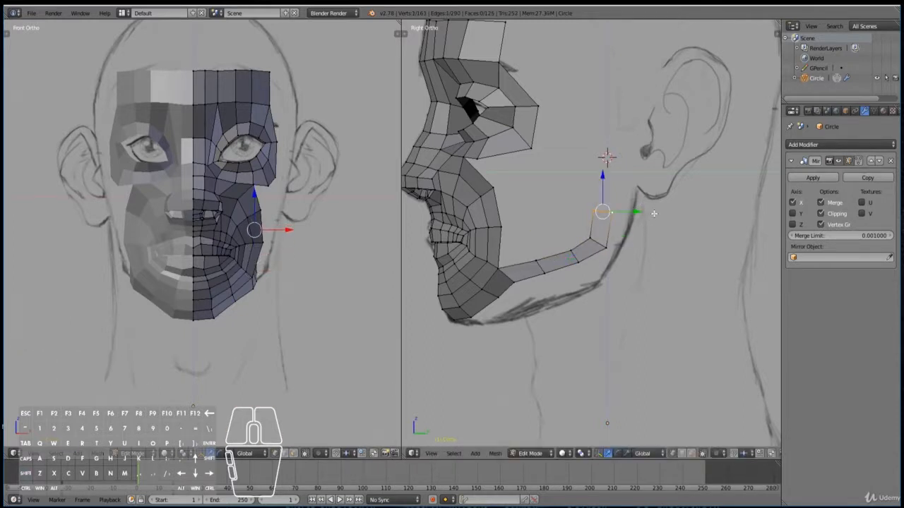
{"action": "key", "text": "e"}
{"action": "left_click", "coordinate": [510, 220]}
{"action": "key", "text": "e"}
{"action": "left_click", "coordinate": [599, 155]}
{"action": "key", "text": "x"}
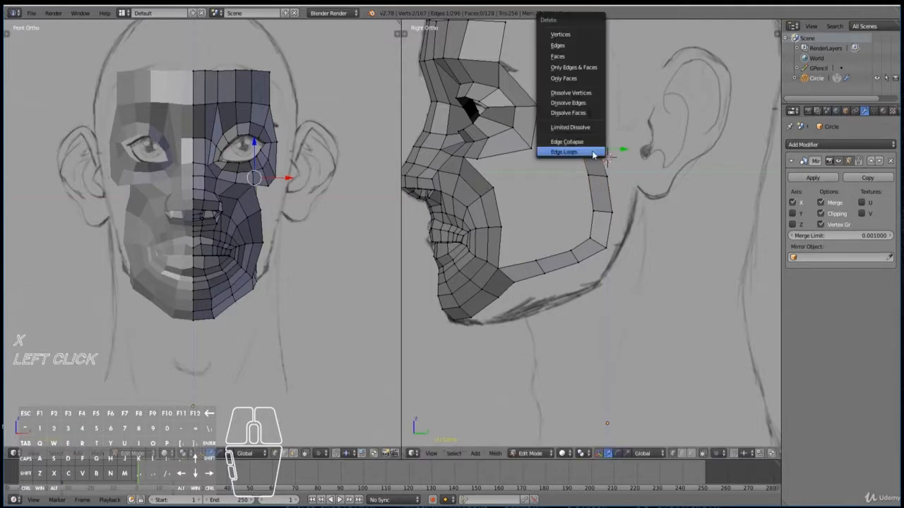
{"action": "left_click", "coordinate": [563, 35]}
Extrude the two outer border edges beside the eye backward toward the ear by about 0.54 units.
{"action": "right_click", "coordinate": [532, 149]}
{"action": "right_click", "coordinate": [537, 106], "text": "shift"}
{"action": "right_click", "coordinate": [501, 63], "text": "shift"}
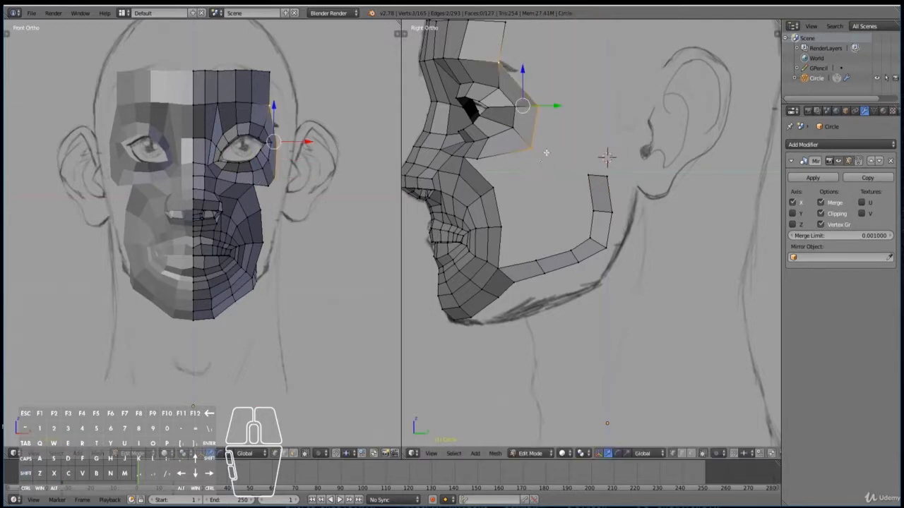
{"action": "key", "text": "e"}
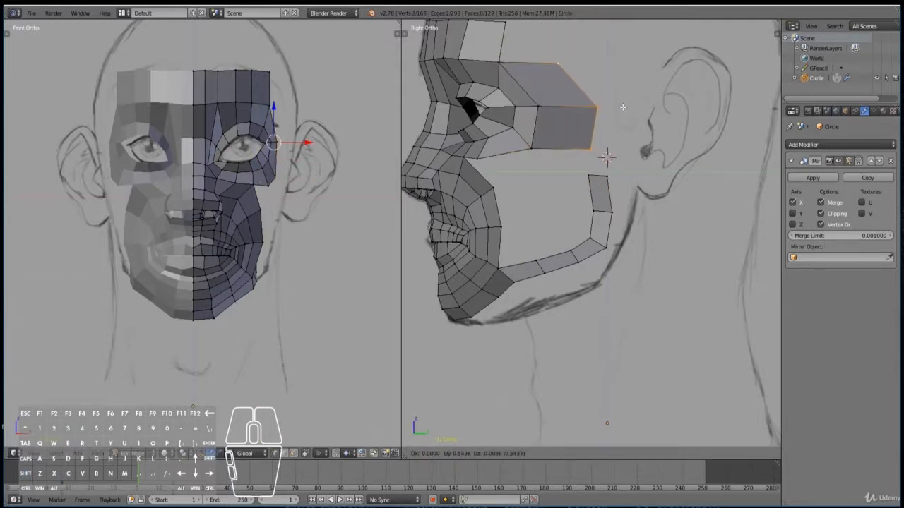
{"action": "left_click", "coordinate": [623, 107]}
Move the temple strip's upper rear vertex backward and its middle and lower rear vertices forward to straighten the edge.
{"action": "right_click", "coordinate": [558, 63]}
{"action": "key", "text": "g"}
{"action": "left_click", "coordinate": [580, 62]}
{"action": "right_click", "coordinate": [596, 105]}
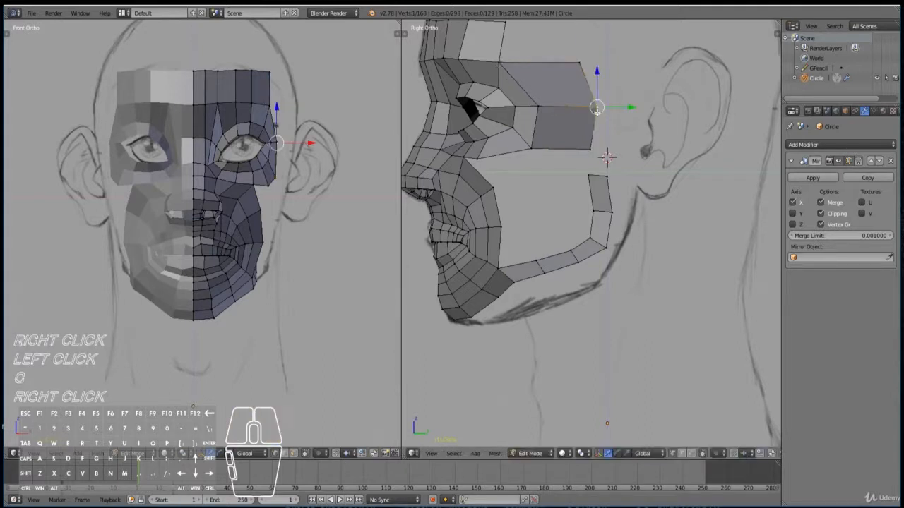
{"action": "key", "text": "g"}
{"action": "left_click", "coordinate": [586, 111]}
{"action": "right_click", "coordinate": [599, 147]}
{"action": "key", "text": "g"}
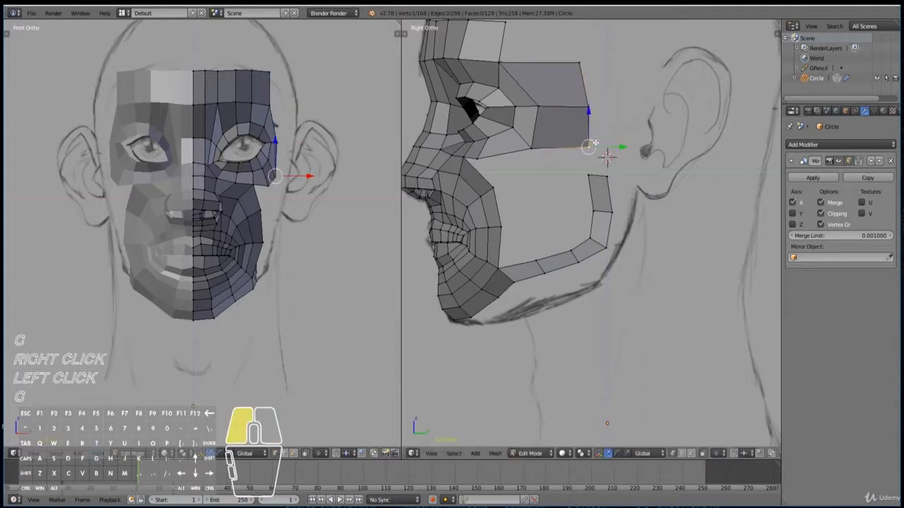
{"action": "left_click", "coordinate": [598, 148]}
Nudge the middle and lower rear vertices of the temple strip farther forward.
{"action": "right_click", "coordinate": [599, 110]}
{"action": "key", "text": "g"}
{"action": "left_click", "coordinate": [595, 109]}
{"action": "right_click", "coordinate": [591, 147]}
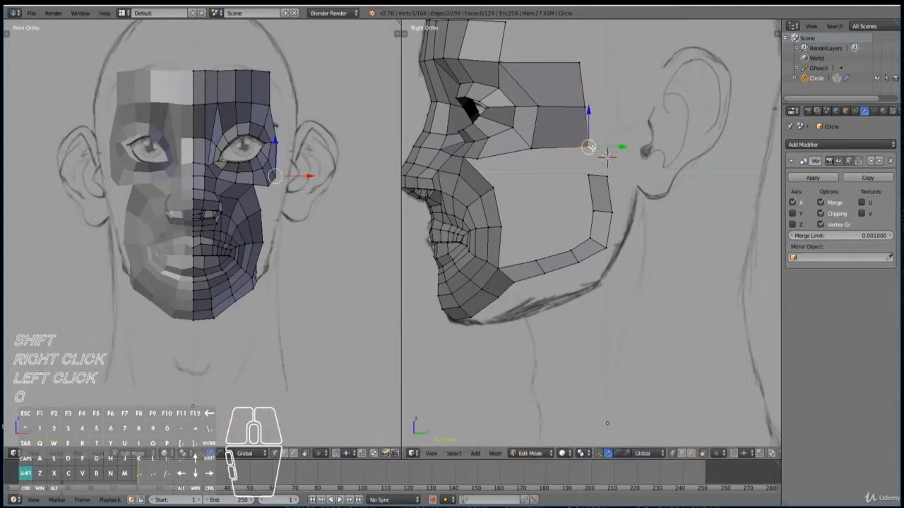
{"action": "key", "text": "g"}
{"action": "left_click", "coordinate": [590, 148]}
{"action": "right_click", "coordinate": [587, 109]}
{"action": "key", "text": "g"}
{"action": "left_click", "coordinate": [582, 109]}
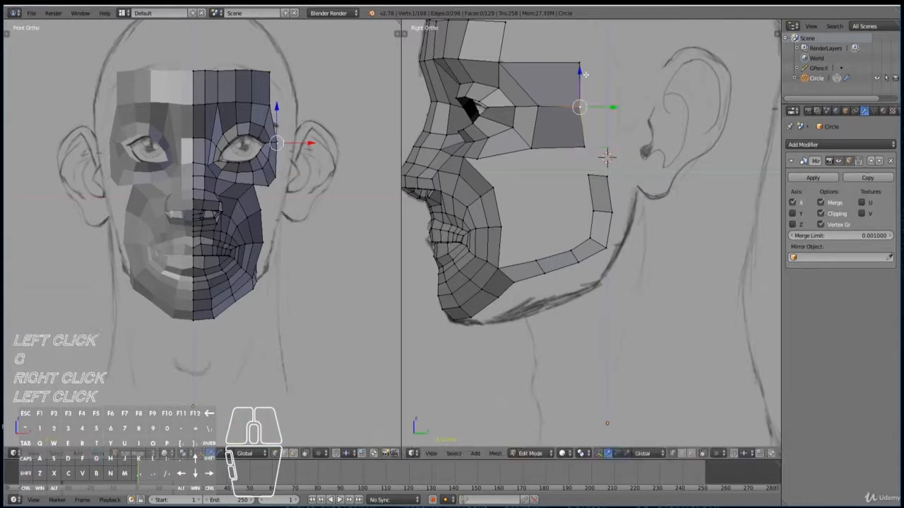
Shift the temple strip's upper rear vertex forward and its middle rear vertex backward to give the edge a slight curve.
{"action": "right_click", "coordinate": [581, 63]}
{"action": "key", "text": "g"}
{"action": "left_click", "coordinate": [576, 64]}
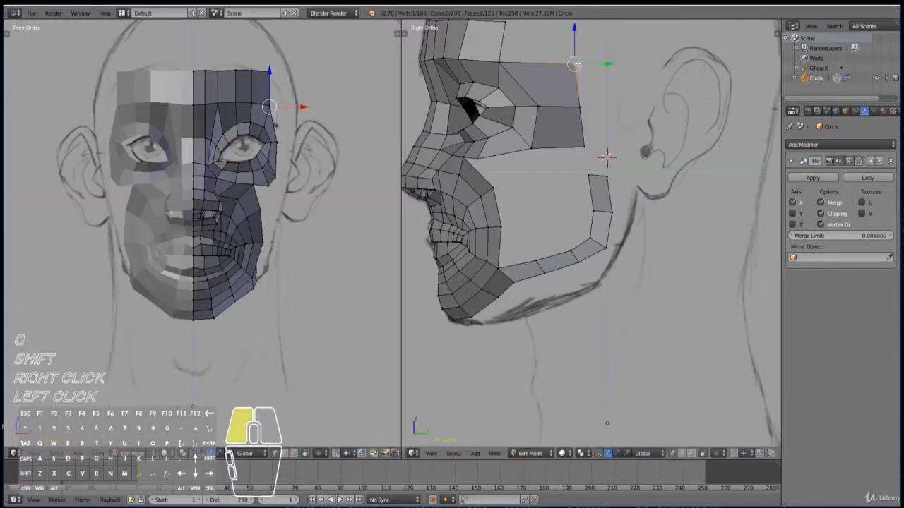
{"action": "right_click", "coordinate": [585, 104]}
{"action": "key", "text": "g"}
{"action": "left_click", "coordinate": [587, 107]}
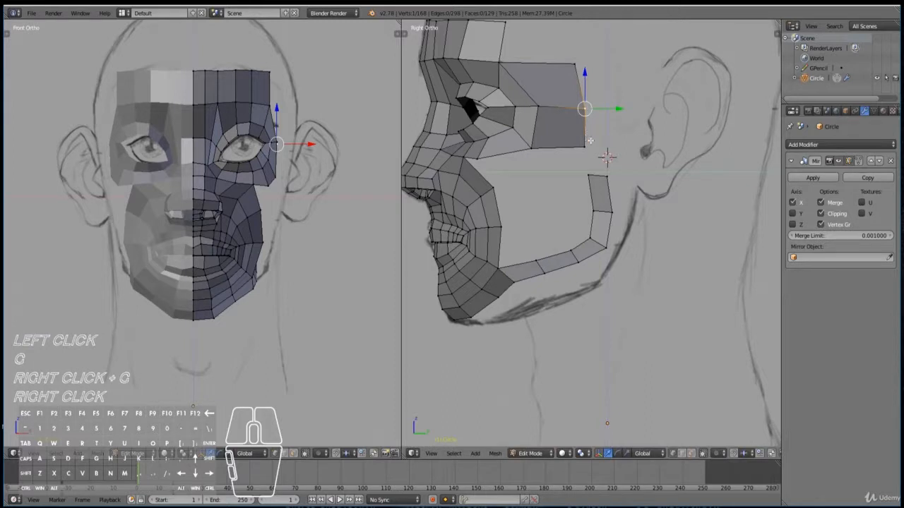
Extrude the temple strip's three rear border vertices backward toward the ear by about 0.2 units.
{"action": "right_click", "coordinate": [584, 146]}
{"action": "right_click", "coordinate": [584, 109], "text": "shift"}
{"action": "right_click", "coordinate": [576, 63], "text": "shift"}
{"action": "key", "text": "e"}
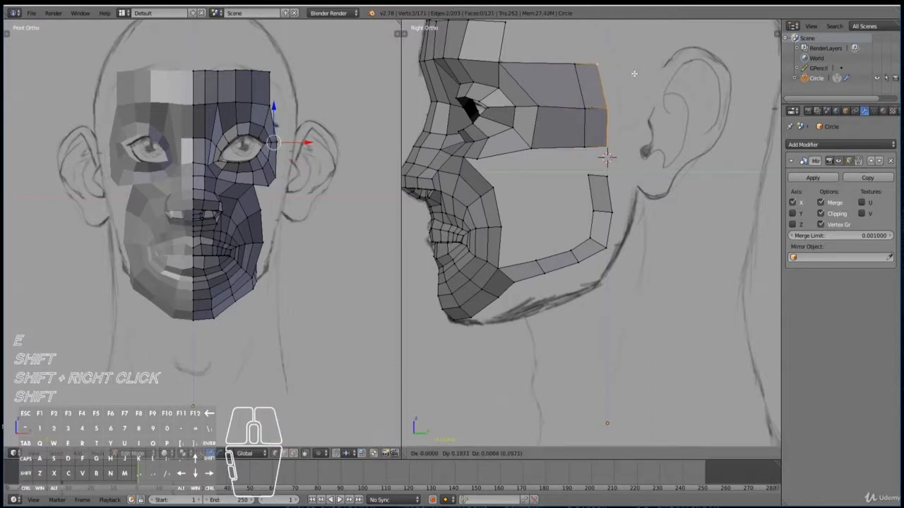
{"action": "left_click", "coordinate": [637, 74]}
Fill a face between the lower rear edge of the temple strip and the upper end of the jaw strip.
{"action": "right_click", "coordinate": [588, 173]}
{"action": "right_click", "coordinate": [586, 149], "text": "shift"}
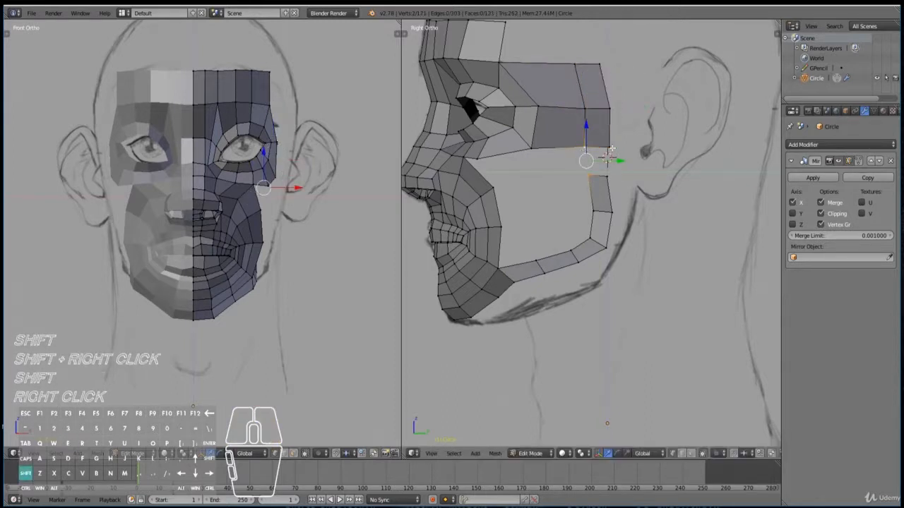
{"action": "right_click", "coordinate": [611, 149], "text": "shift"}
{"action": "right_click", "coordinate": [607, 175], "text": "shift"}
{"action": "key", "text": "f"}
{"action": "key", "text": "a"}
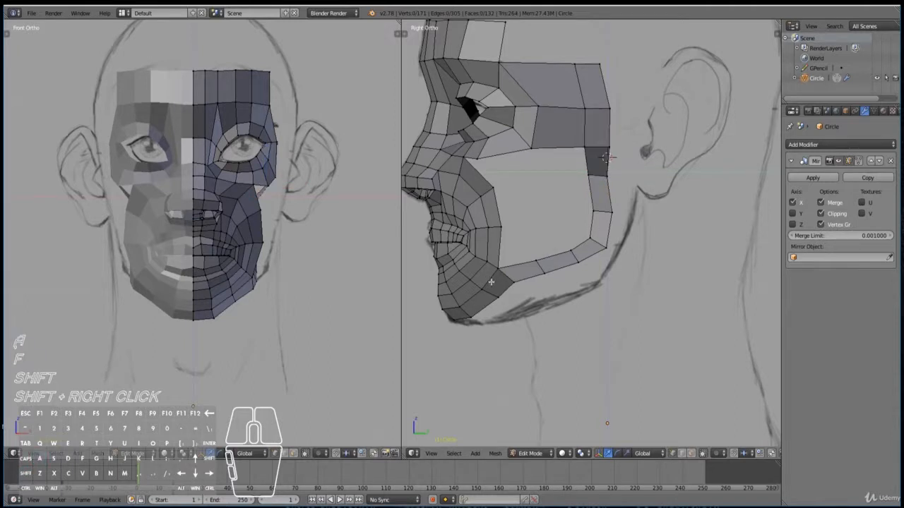
Connect the temple strip's lower front vertex to the jaw strip's inner edge with a new edge and subdivide it with 2 cuts.
{"action": "right_click", "coordinate": [534, 149]}
{"action": "right_click", "coordinate": [573, 251], "text": "shift"}
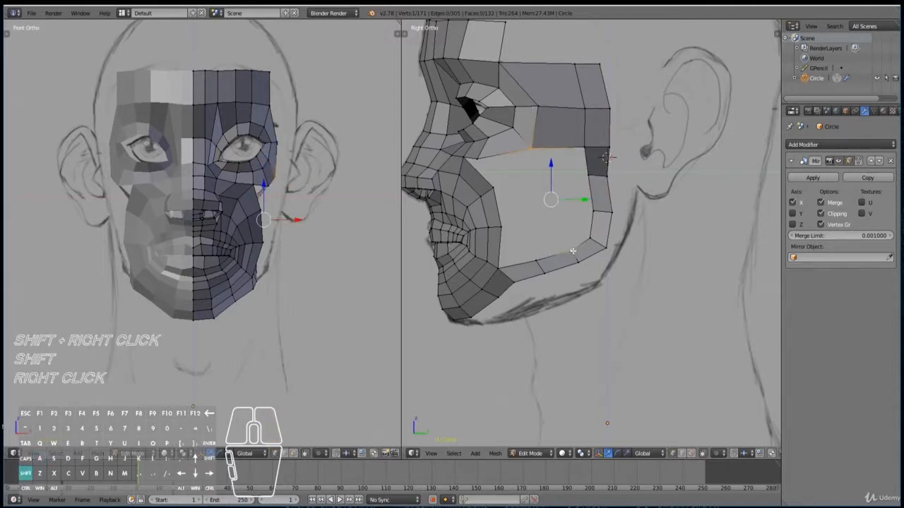
{"action": "key", "text": "f"}
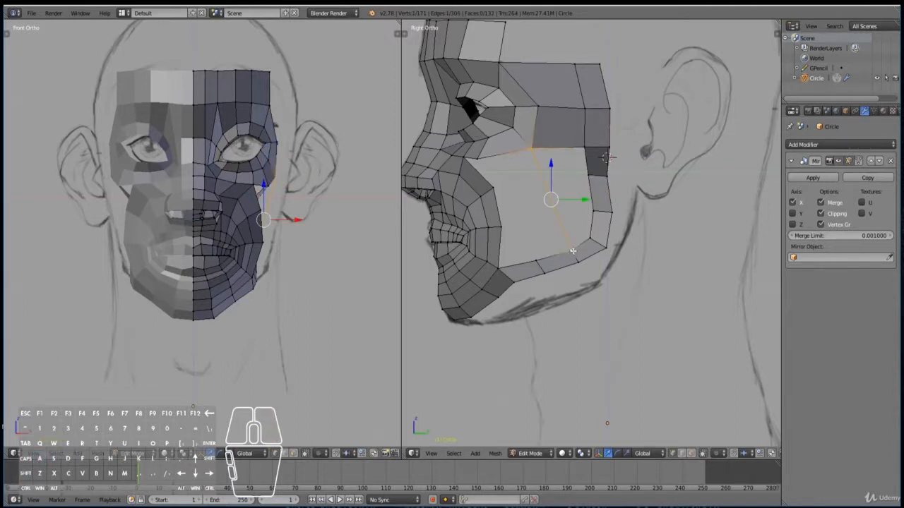
{"action": "key", "text": "w"}
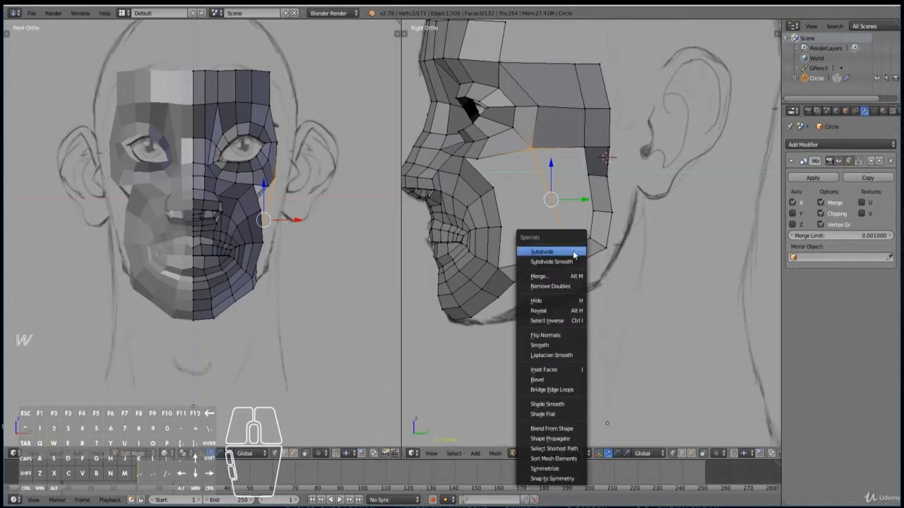
{"action": "left_click", "coordinate": [573, 250]}
{"action": "key", "text": "t"}
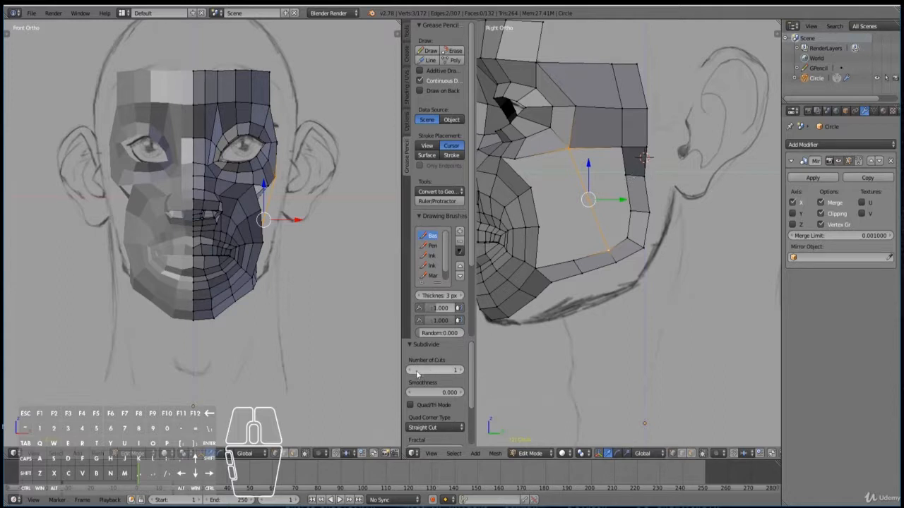
Fill the gap between the new subdivided cheek edge and the rear jaw strip with three quad faces.
{"action": "right_click", "coordinate": [579, 177]}
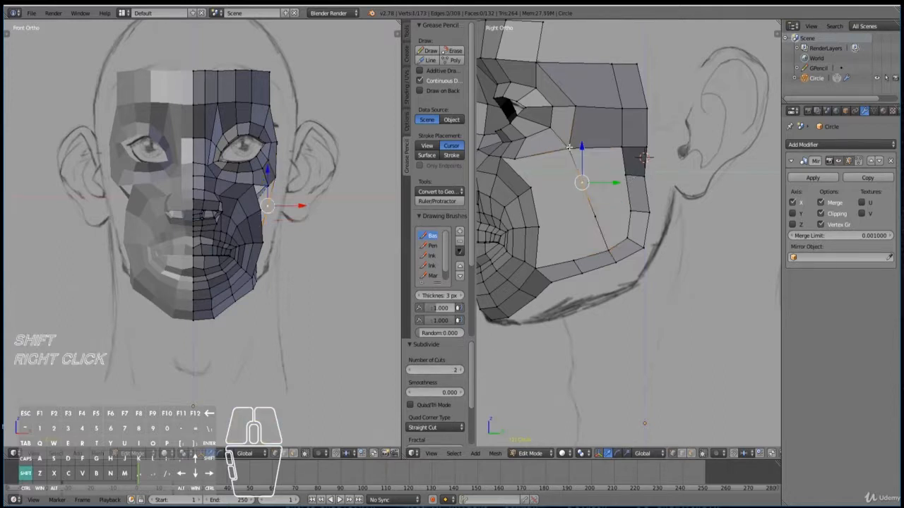
{"action": "right_click", "coordinate": [570, 151]}
{"action": "right_click", "coordinate": [619, 146], "text": "shift"}
{"action": "key", "text": "f"}
{"action": "key", "text": "f"}
{"action": "key", "text": "f"}
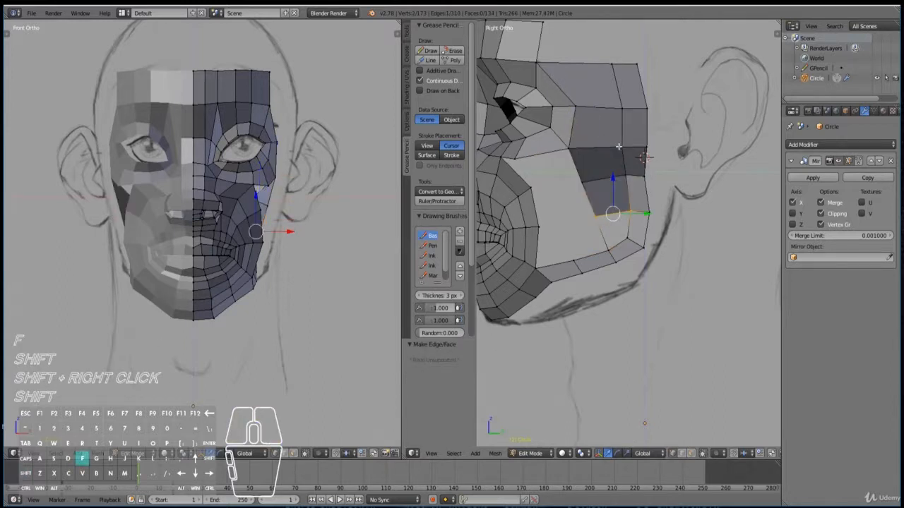
Connect the border vertex under the eye to the jaw strip's next inner vertex and subdivide that edge with 2 cuts.
{"action": "right_click", "coordinate": [516, 158]}
{"action": "right_click", "coordinate": [576, 257], "text": "shift"}
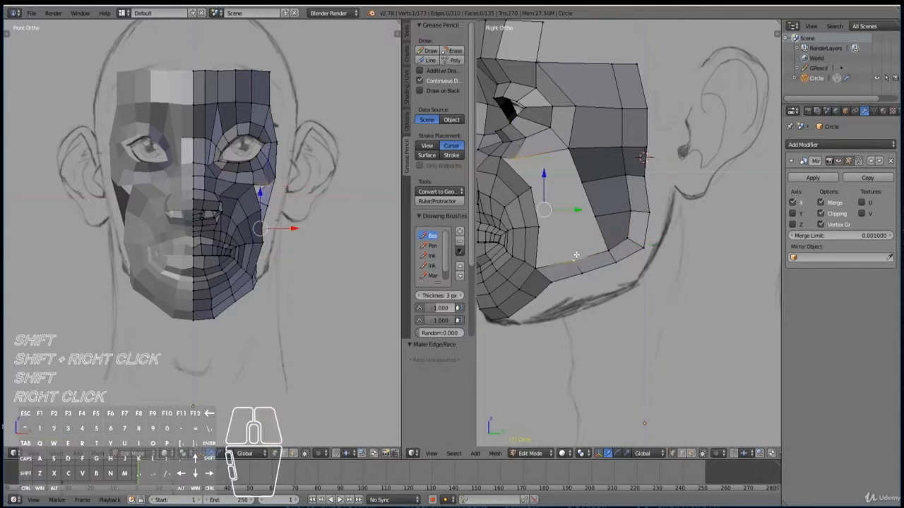
{"action": "key", "text": "f"}
{"action": "key", "text": "w"}
{"action": "left_click", "coordinate": [576, 264]}
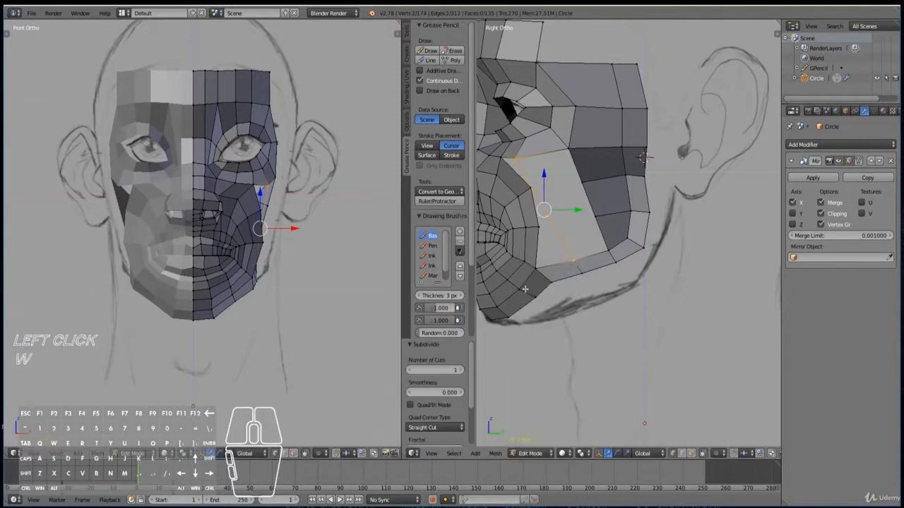
{"action": "left_click", "coordinate": [459, 370]}
Move the two new vertices of the front cheek edge backward, raising the upper one, to space the cheek columns evenly.
{"action": "right_click", "coordinate": [544, 199]}
{"action": "key", "text": "g"}
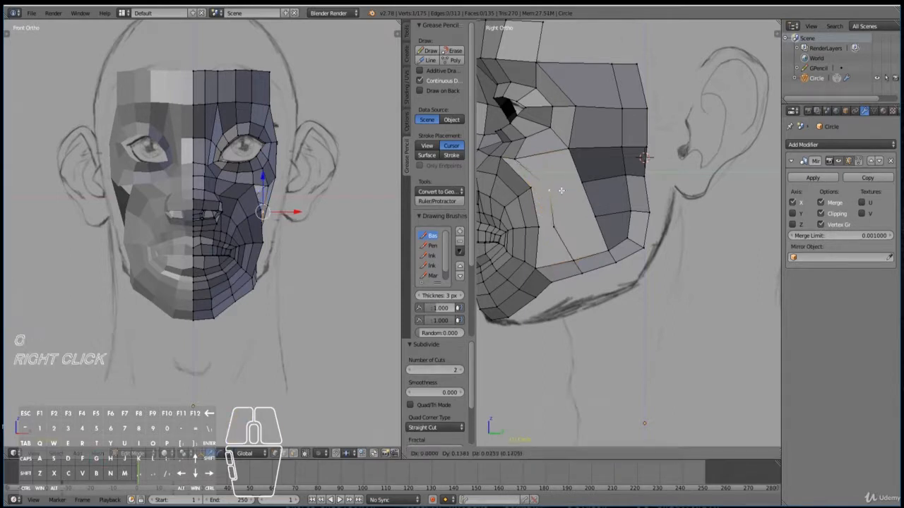
{"action": "left_click", "coordinate": [559, 192]}
{"action": "right_click", "coordinate": [557, 197]}
{"action": "key", "text": "g"}
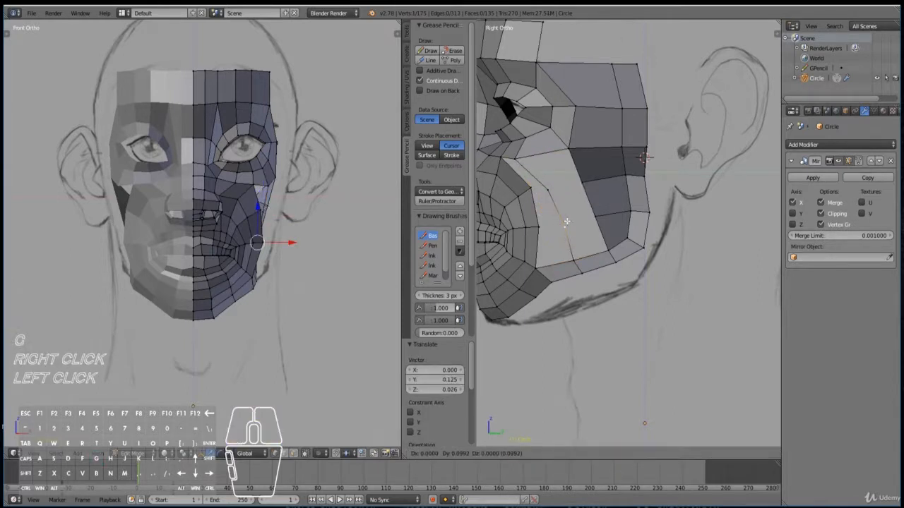
{"action": "left_click", "coordinate": [556, 197]}
{"action": "key", "text": "g"}
{"action": "left_click", "coordinate": [549, 182]}
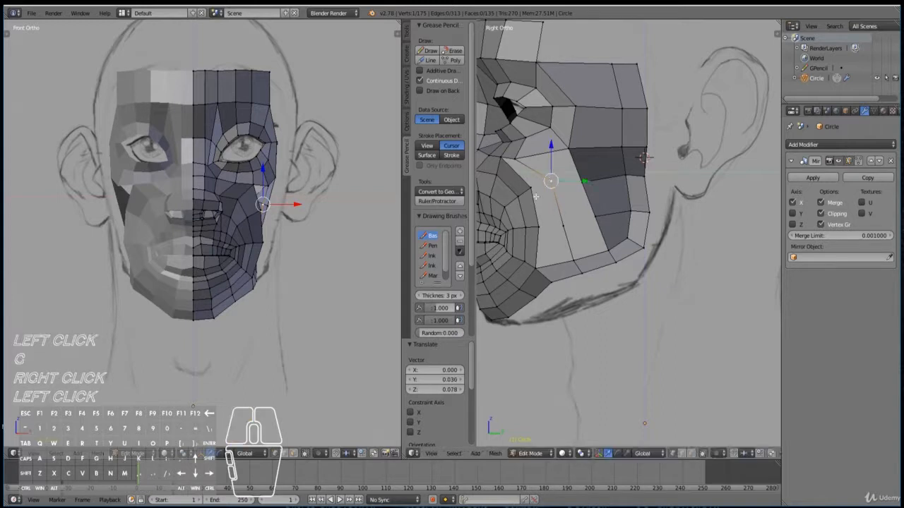
Fill the remaining cheek gaps on both sides of the front cheek edge with quad faces.
{"action": "right_click", "coordinate": [514, 160]}
{"action": "right_click", "coordinate": [572, 153], "text": "shift"}
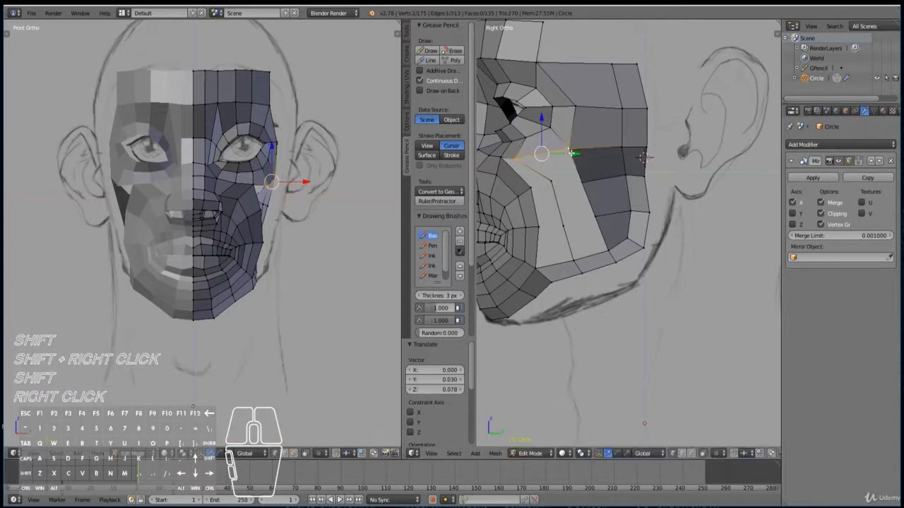
{"action": "key", "text": "f"}
{"action": "right_click", "coordinate": [513, 158]}
{"action": "right_click", "coordinate": [516, 157], "text": "shift"}
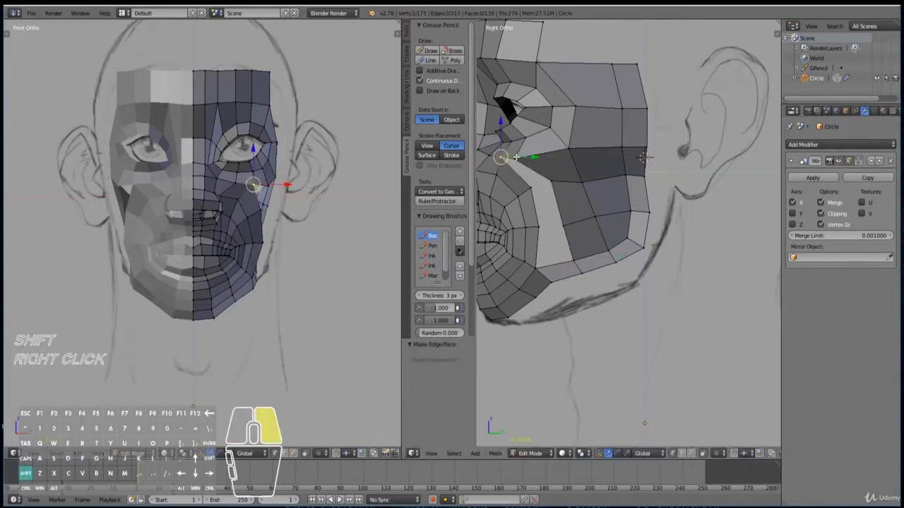
{"action": "key", "text": "f"}
{"action": "key", "text": "f"}
{"action": "key", "text": "f"}
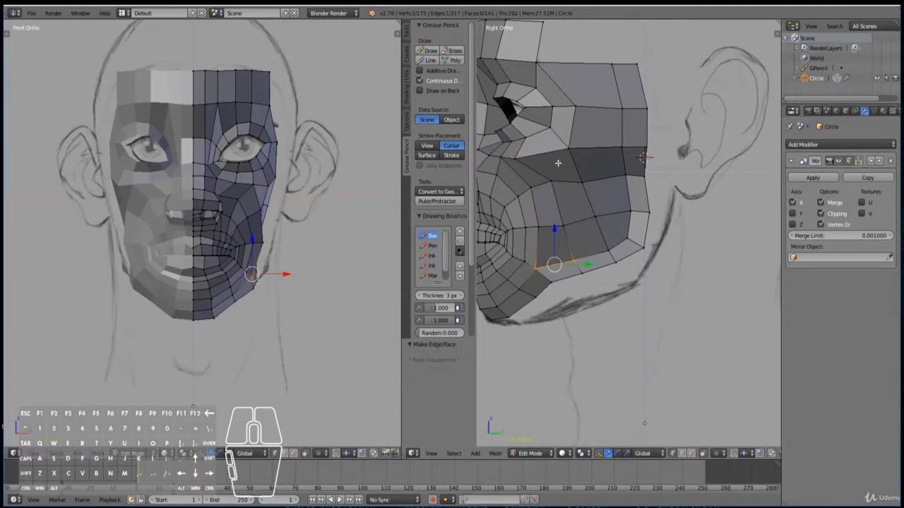
Enable proportional editing and pull the lower rear cheek vertex outward by about 0.25 units in the front view.
{"action": "middle_click_drag", "start_coordinate": [557, 163], "coordinate": [604, 270]}
{"action": "right_click", "coordinate": [677, 235]}
{"action": "key", "text": "Tab"}
{"action": "key", "text": "Tab"}
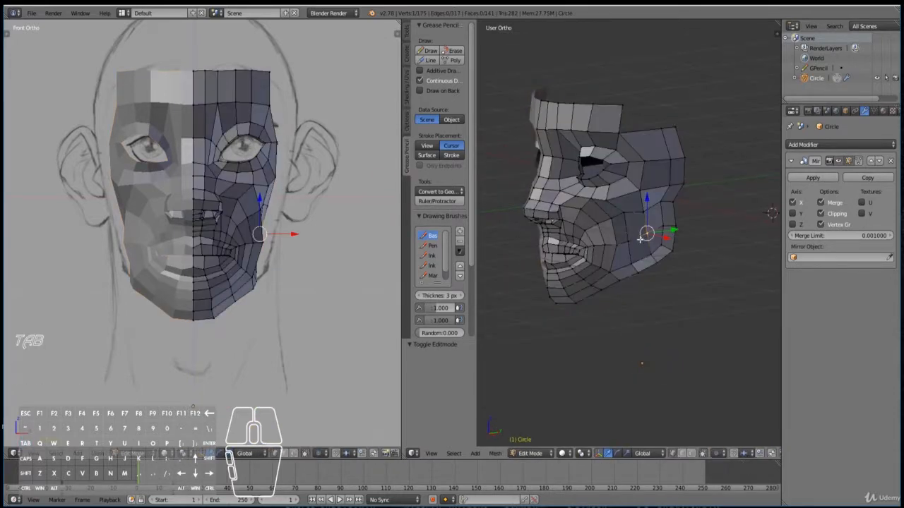
{"action": "key", "text": "KP_1"}
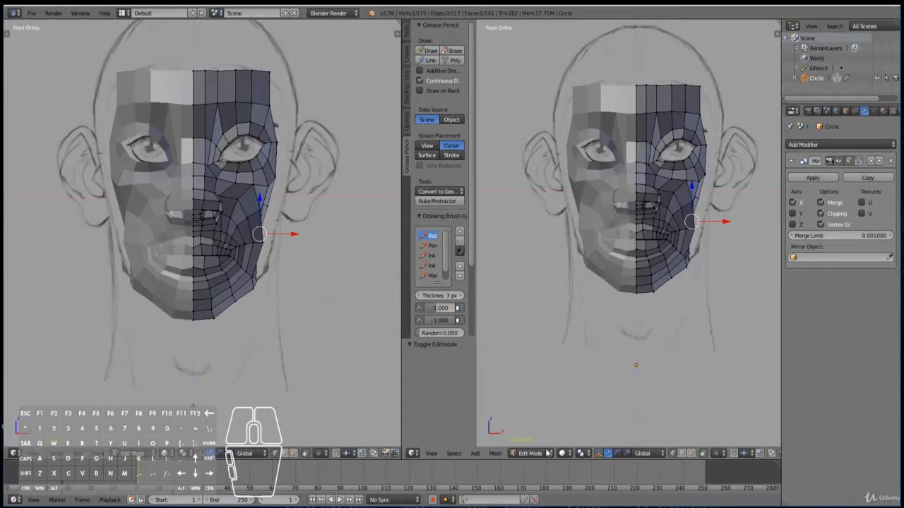
{"action": "key", "text": "KP_3"}
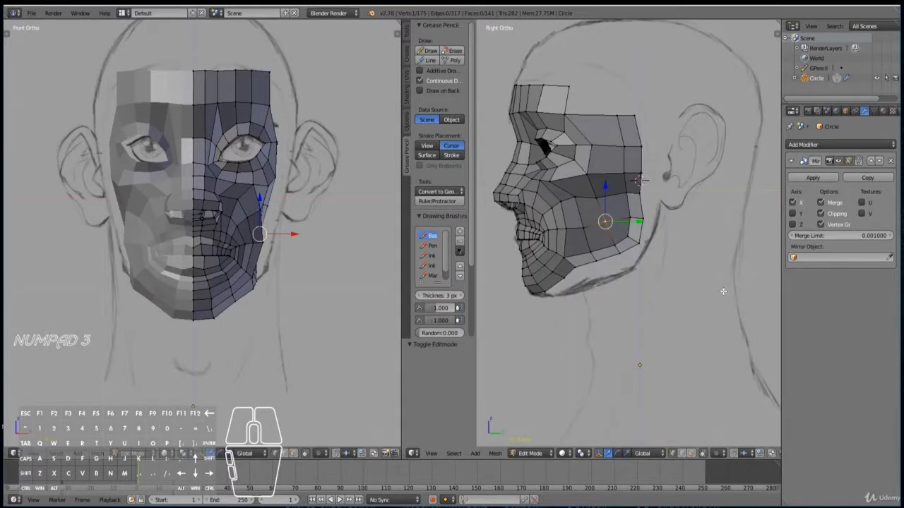
{"action": "left_click", "coordinate": [318, 459]}
{"action": "left_click", "coordinate": [350, 419]}
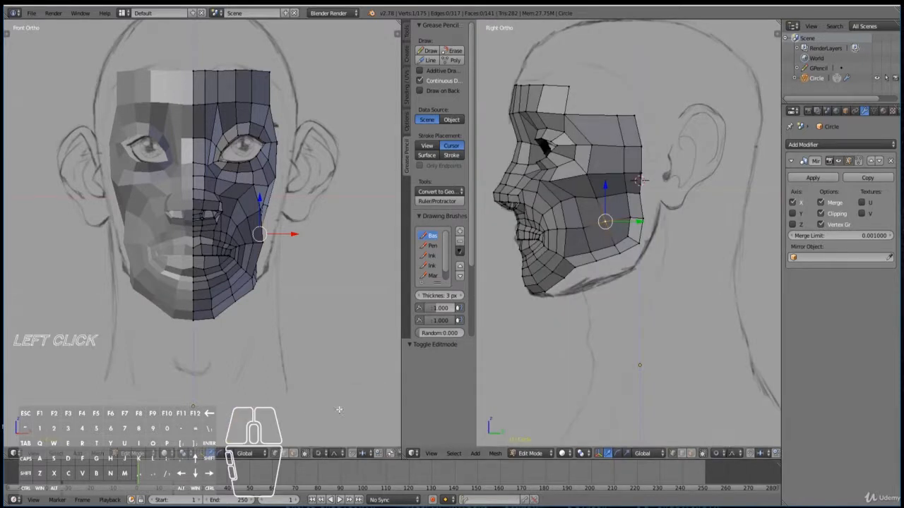
{"action": "key", "text": "g"}
{"action": "scroll", "coordinate": [305, 272], "scroll_direction": "down", "scroll_amount": 7}
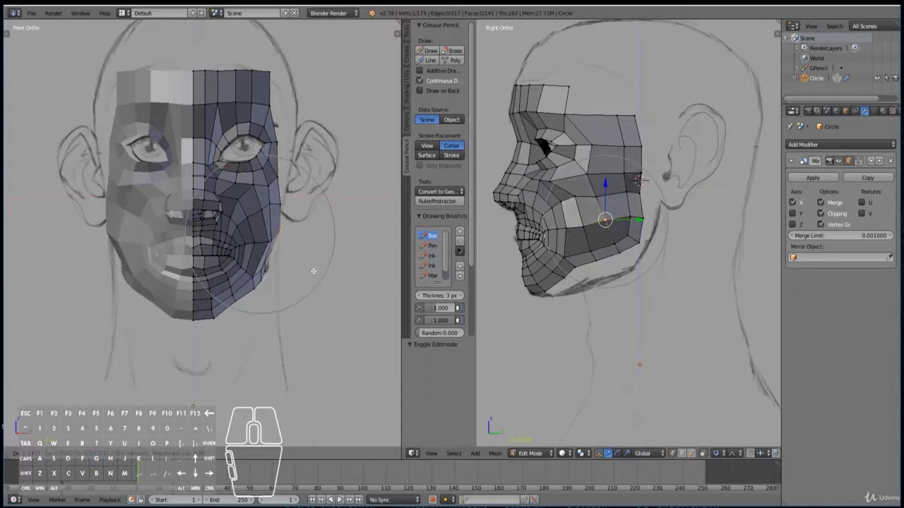
{"action": "left_click", "coordinate": [315, 271]}
Move two rear border vertices above the jaw corner outward by about 0.16 units in the front view.
{"action": "middle_click_drag", "start_coordinate": [323, 265], "coordinate": [340, 230]}
{"action": "right_click", "coordinate": [349, 222]}
{"action": "right_click", "coordinate": [355, 224], "text": "shift"}
{"action": "key", "text": "KP_1"}
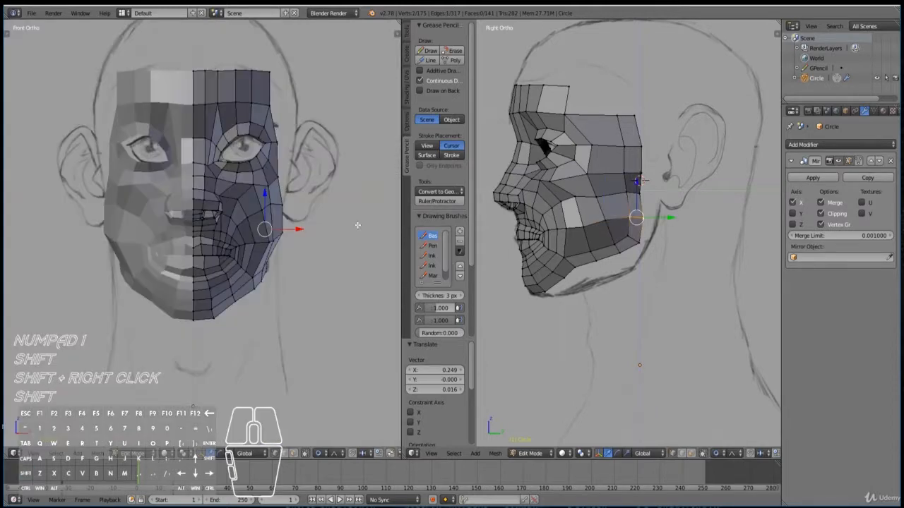
{"action": "key", "text": "KP_3"}
{"action": "key", "text": "KP_1"}
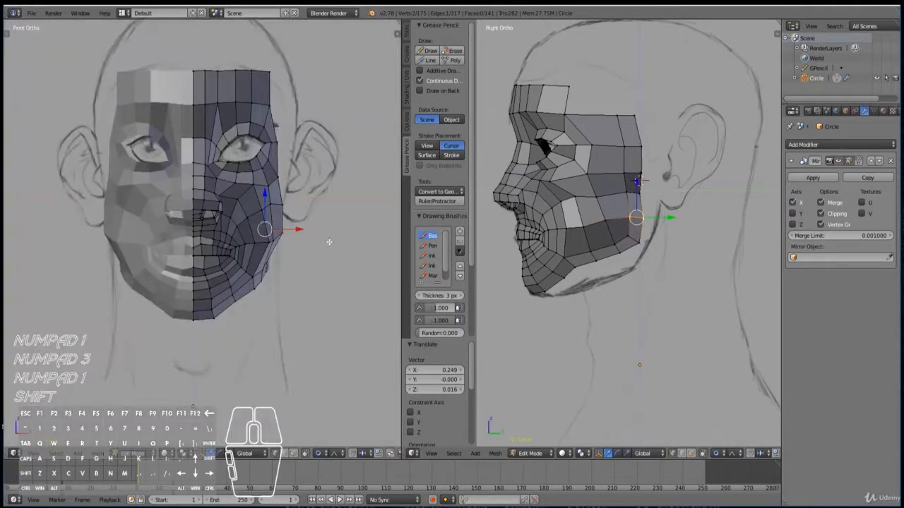
{"action": "key", "text": "g"}
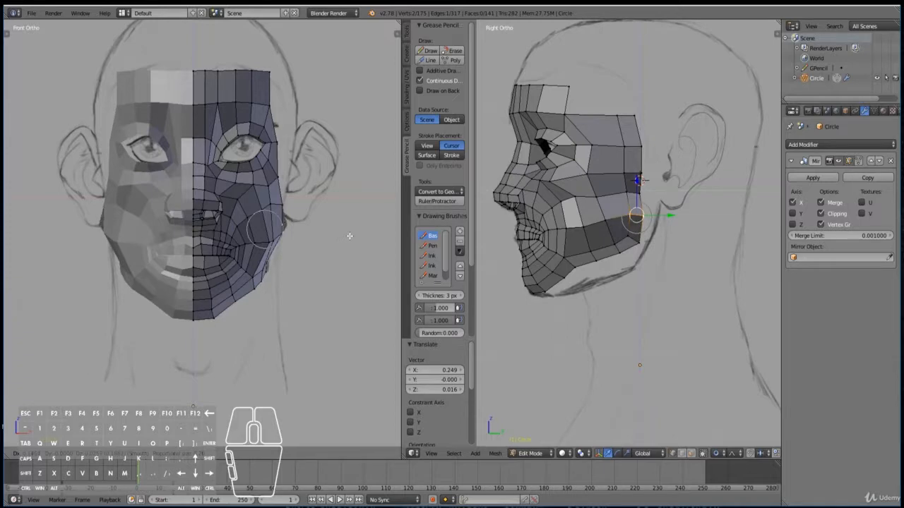
{"action": "left_click", "coordinate": [343, 236]}
Move the two rear cheek vertices just below the temple strip outward along X by about 0.24 units.
{"action": "middle_click_drag", "start_coordinate": [342, 236], "coordinate": [289, 218]}
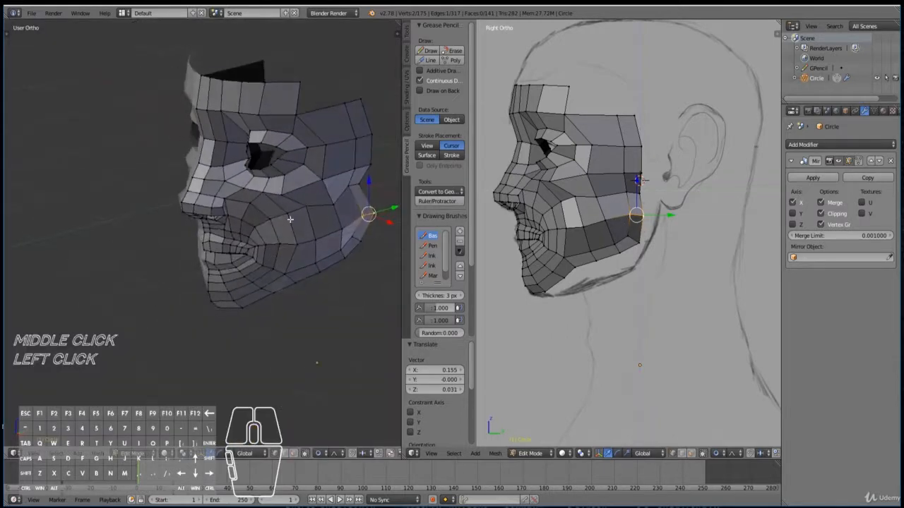
{"action": "right_click", "coordinate": [366, 182]}
{"action": "right_click", "coordinate": [348, 188], "text": "shift"}
{"action": "key", "text": "g"}
{"action": "key", "text": "y"}
{"action": "middle_click_drag", "start_coordinate": [347, 188], "coordinate": [346, 241]}
{"action": "key", "text": "x"}
{"action": "left_click", "coordinate": [356, 209]}
Shift the two jaw-corner vertices outward along X by about 0.07 units and nudge them slightly farther.
{"action": "right_click", "coordinate": [343, 251]}
{"action": "right_click", "coordinate": [340, 260], "text": "shift"}
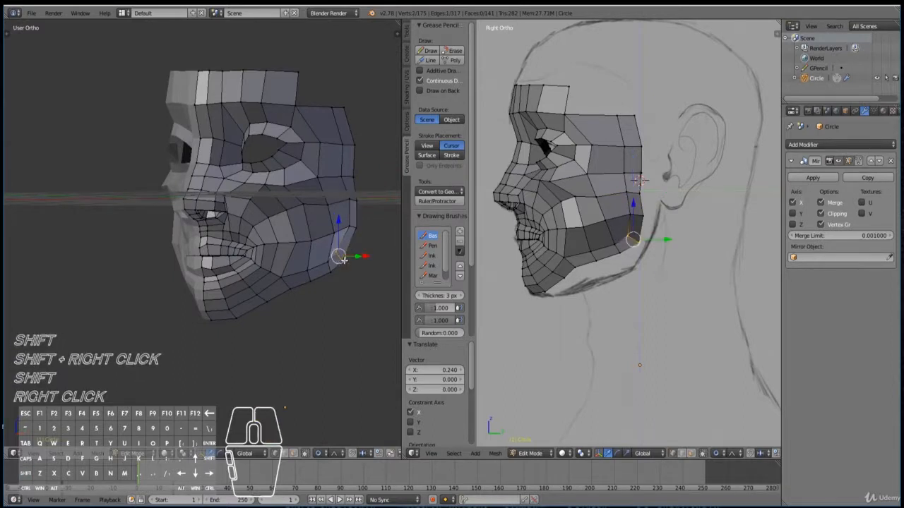
{"action": "key", "text": "g"}
{"action": "key", "text": "x"}
{"action": "left_click", "coordinate": [343, 315]}
{"action": "key", "text": "g"}
{"action": "key", "text": "x"}
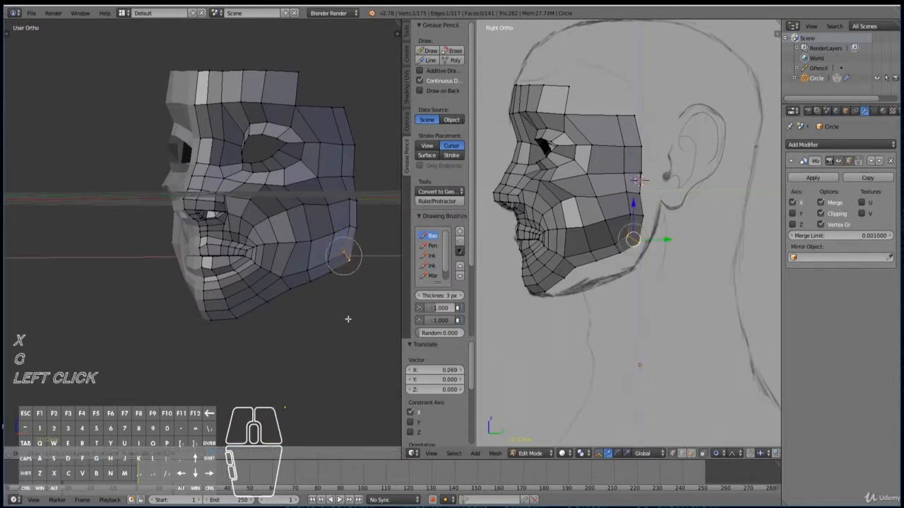
{"action": "left_click", "coordinate": [348, 319]}
Select the neighbouring vertices in the lower cheek row and shift them sideways in the front view to smooth the cheek contour.
{"action": "middle_click_drag", "start_coordinate": [347, 319], "coordinate": [311, 309]}
{"action": "right_click", "coordinate": [276, 260]}
{"action": "right_click", "coordinate": [279, 265], "text": "shift"}
{"action": "right_click", "coordinate": [283, 263], "text": "shift"}
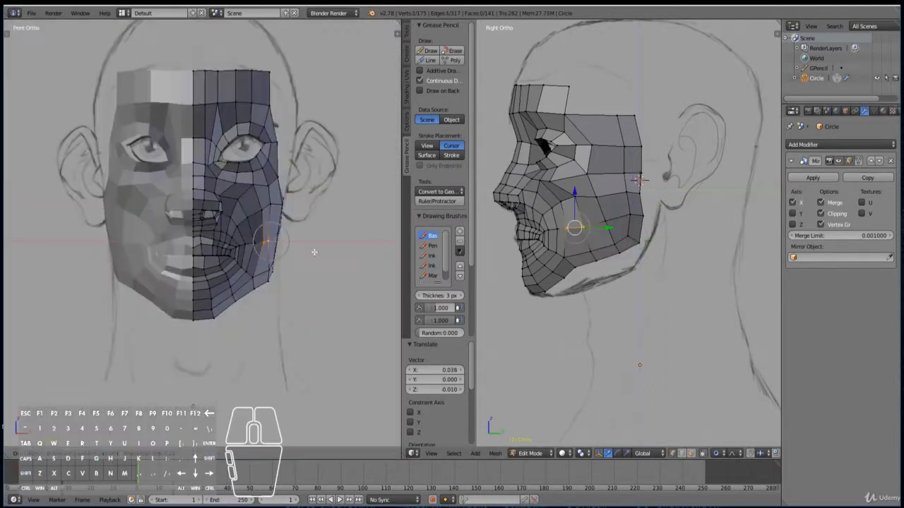
{"action": "key", "text": "g"}
{"action": "left_click", "coordinate": [293, 241]}
Adjust individual mid-cheek and lower-cheek vertices sideways in the front view to even out the side of the face.
{"action": "right_click", "coordinate": [272, 243]}
{"action": "key", "text": "g"}
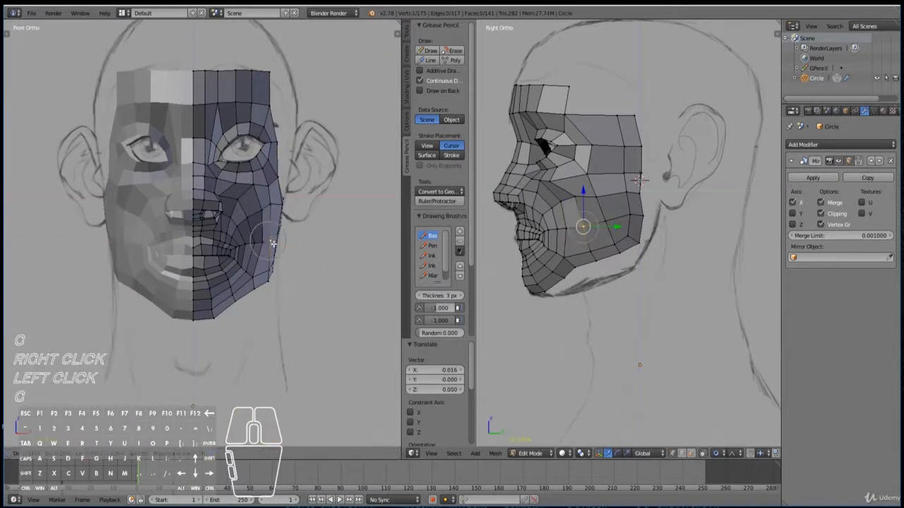
{"action": "left_click", "coordinate": [275, 242]}
{"action": "right_click", "coordinate": [272, 204]}
{"action": "key", "text": "g"}
{"action": "left_click", "coordinate": [272, 204]}
{"action": "right_click", "coordinate": [282, 203]}
{"action": "key", "text": "g"}
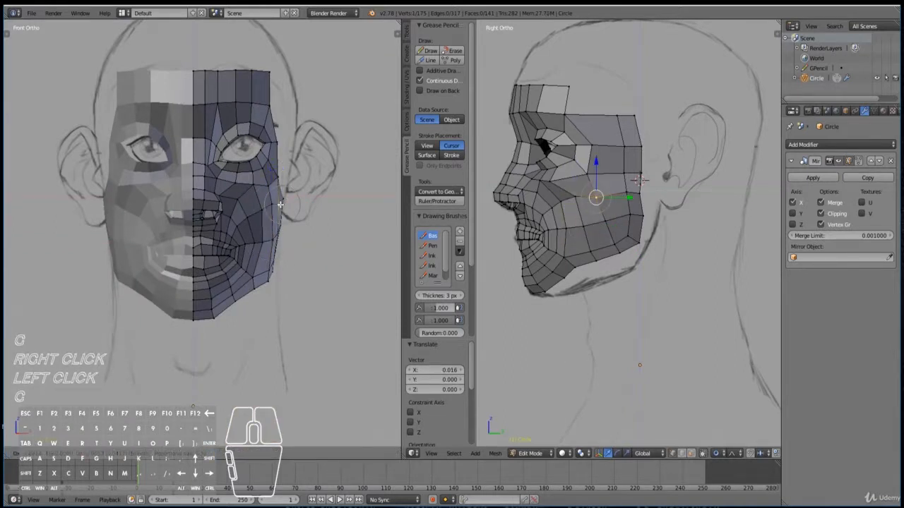
{"action": "left_click", "coordinate": [312, 197]}
Move the two adjacent upper cheek vertices forward in the side view.
{"action": "middle_click_drag", "start_coordinate": [313, 197], "coordinate": [148, 228]}
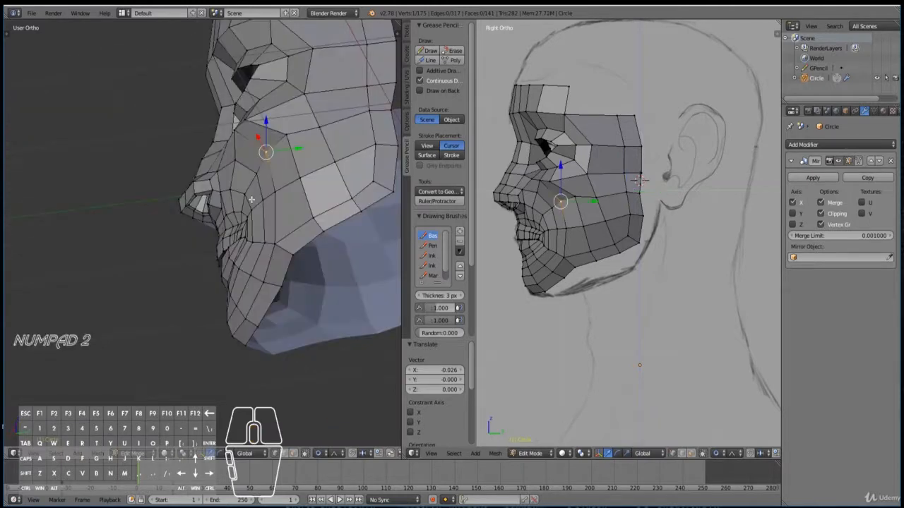
{"action": "key", "text": "KP_3"}
{"action": "right_click", "coordinate": [317, 194], "text": "shift"}
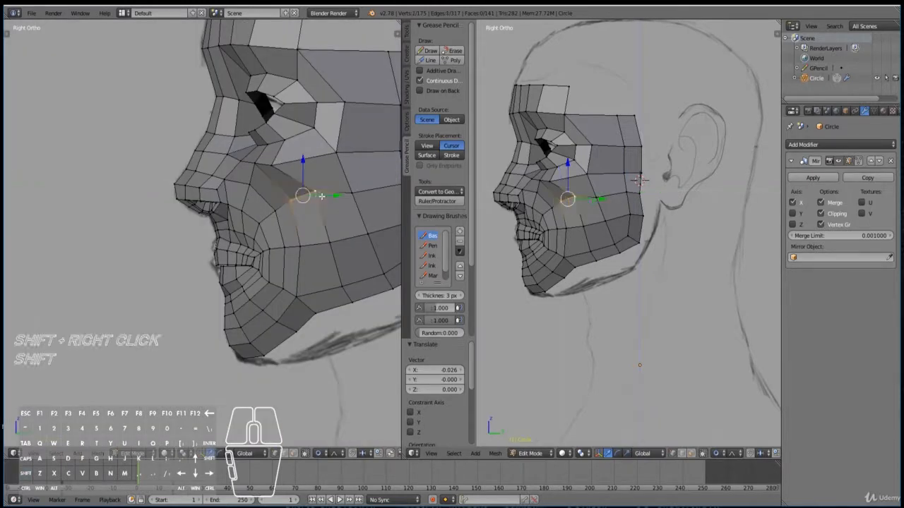
{"action": "key", "text": "g"}
{"action": "left_click", "coordinate": [303, 196]}
Pull individual mid-cheek vertices beside the nose and mouth forward in the side view, and check the cheek shape in Object Mode.
{"action": "right_click", "coordinate": [278, 204]}
{"action": "key", "text": "g"}
{"action": "left_click", "coordinate": [274, 214]}
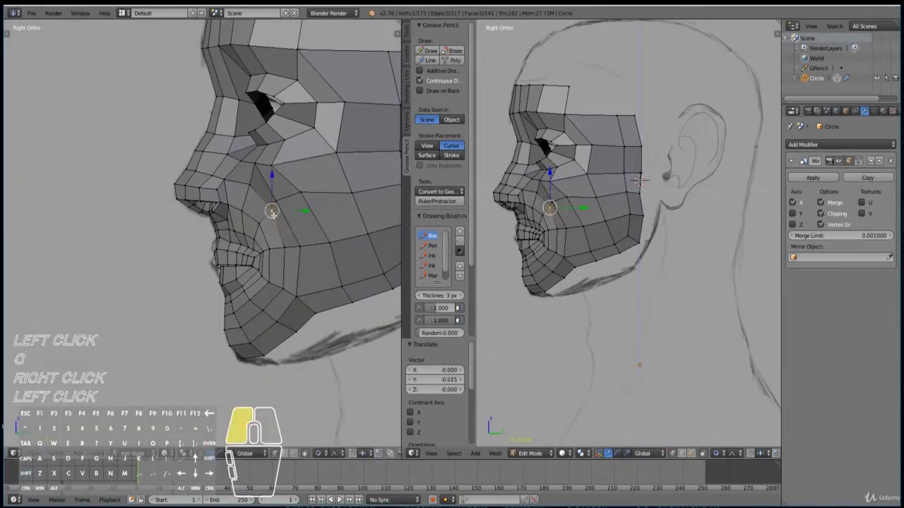
{"action": "right_click", "coordinate": [343, 192]}
{"action": "key", "text": "g"}
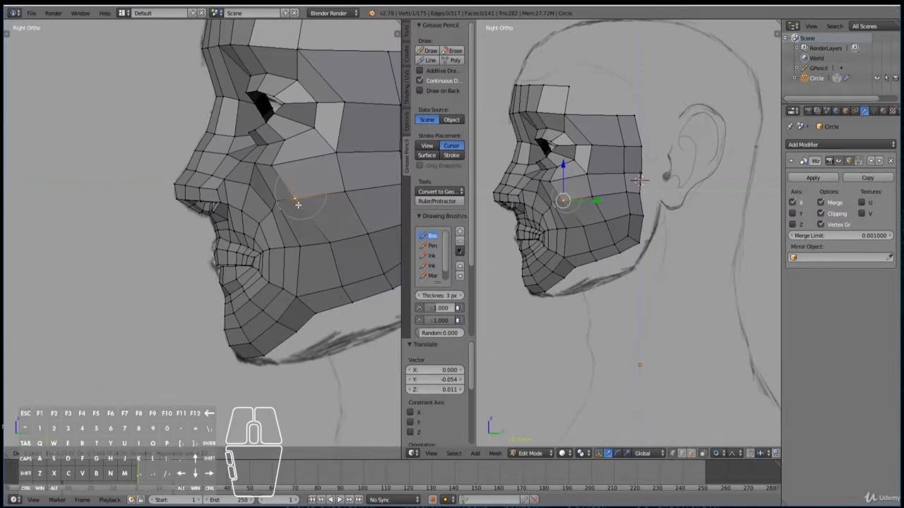
{"action": "left_click", "coordinate": [298, 204]}
{"action": "key", "text": "KP_1"}
{"action": "key", "text": "Tab"}
{"action": "middle_click_drag", "start_coordinate": [279, 223], "coordinate": [232, 234]}
{"action": "key", "text": "KP_3"}
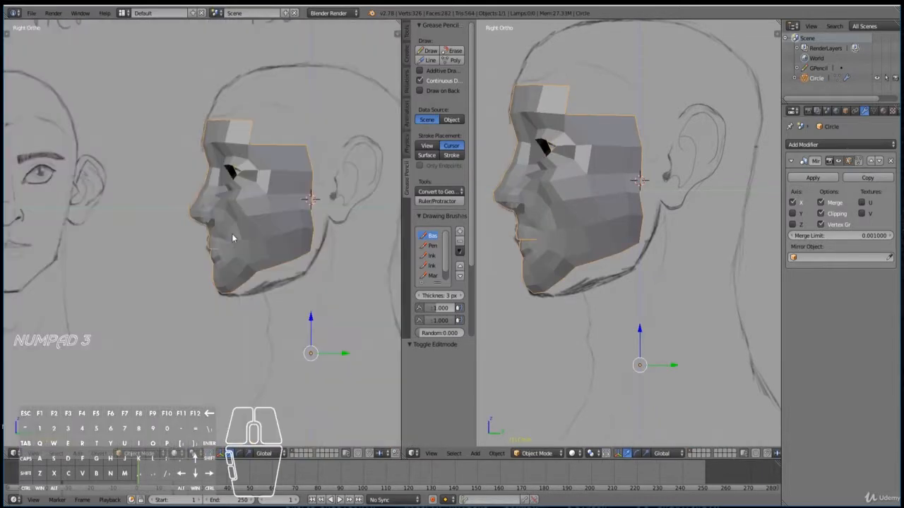
Lower two vertices near the jawline in the side view, by about 0.04 and 0.03 units, to even out the lower cheek.
{"action": "scroll", "coordinate": [232, 238], "scroll_direction": "up", "scroll_amount": 3}
{"action": "key", "text": "Tab"}
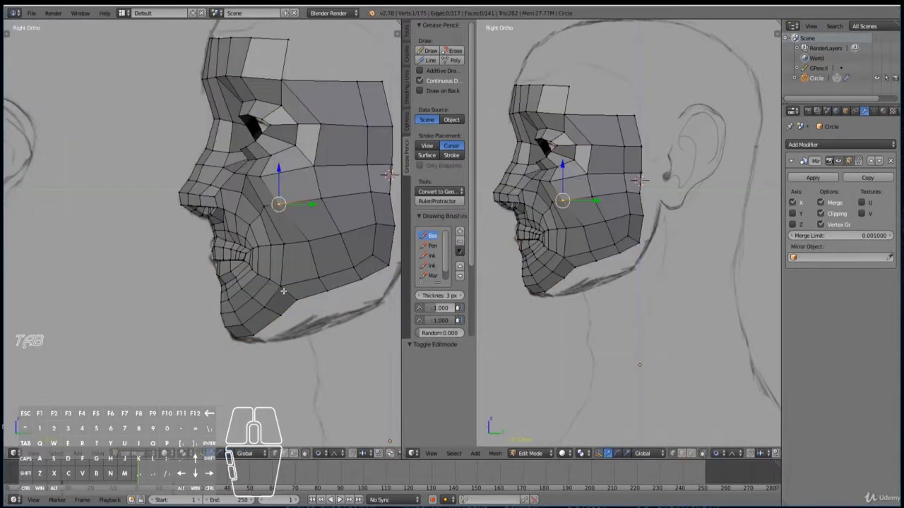
{"action": "right_click", "coordinate": [283, 271]}
{"action": "key", "text": "g"}
{"action": "left_click", "coordinate": [298, 305]}
{"action": "right_click", "coordinate": [284, 291]}
{"action": "key", "text": "g"}
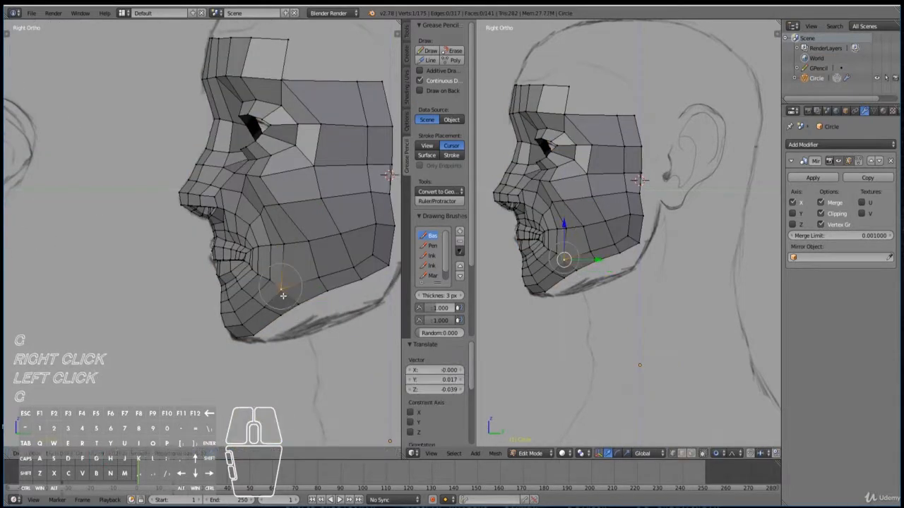
{"action": "left_click", "coordinate": [280, 295]}
Extrude the forehead's top row of vertices up and back by about 0.49 units in Z and 0.19 in Y.
{"action": "scroll", "coordinate": [254, 117], "scroll_direction": "down", "scroll_amount": 3}
{"action": "right_click", "coordinate": [229, 118]}
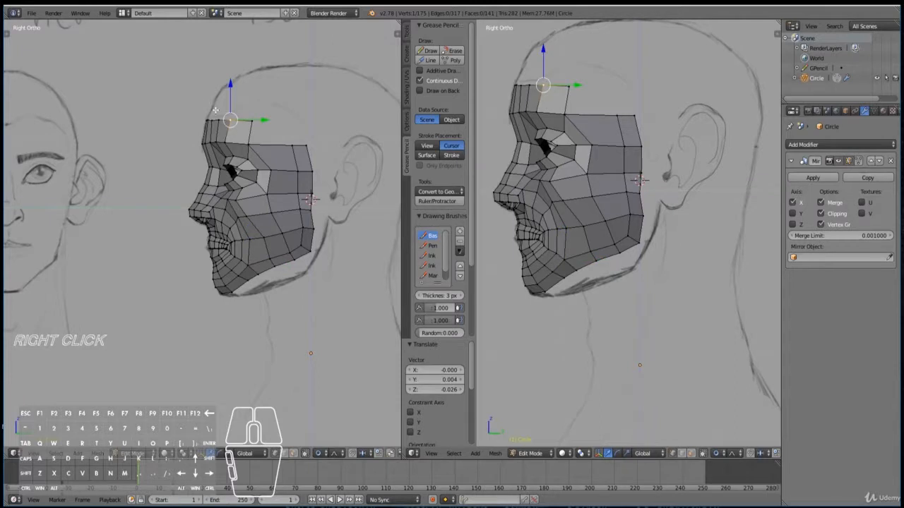
{"action": "key", "text": "a"}
{"action": "key", "text": "b"}
{"action": "left_click_drag", "start_coordinate": [180, 102], "coordinate": [288, 131]}
{"action": "key", "text": "e"}
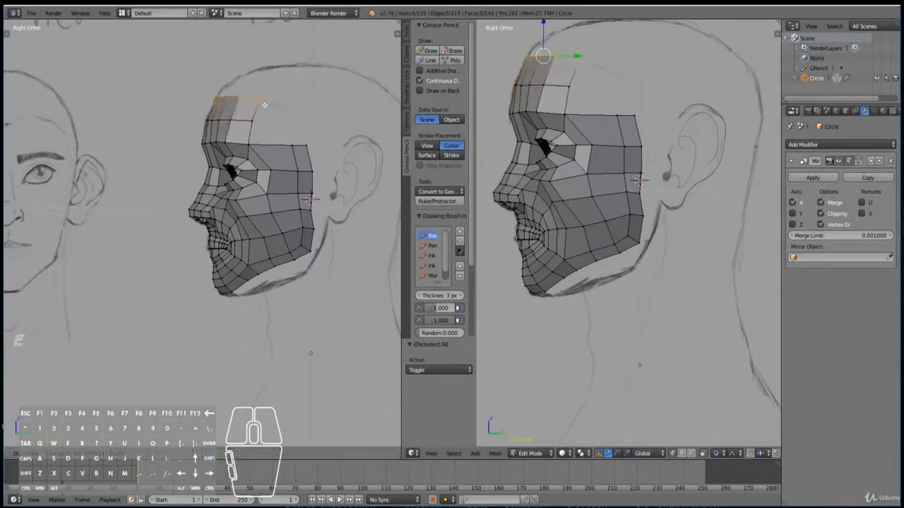
{"action": "left_click", "coordinate": [269, 98]}
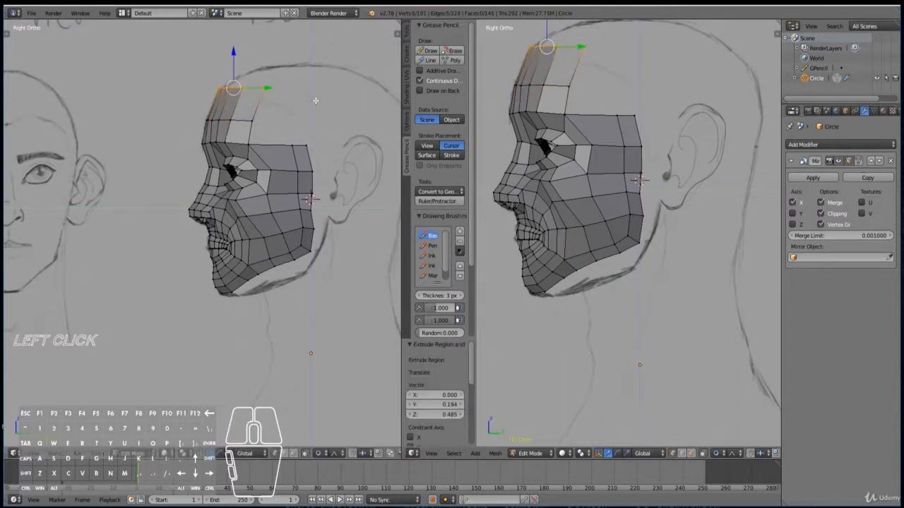
Tilt the extruded forehead edge to slope down toward the back, and shift it about 0.05 units in Y and -0.08 in Z.
{"action": "key", "text": "r"}
{"action": "left_click", "coordinate": [284, 122]}
{"action": "key", "text": "g"}
{"action": "left_click", "coordinate": [286, 128]}
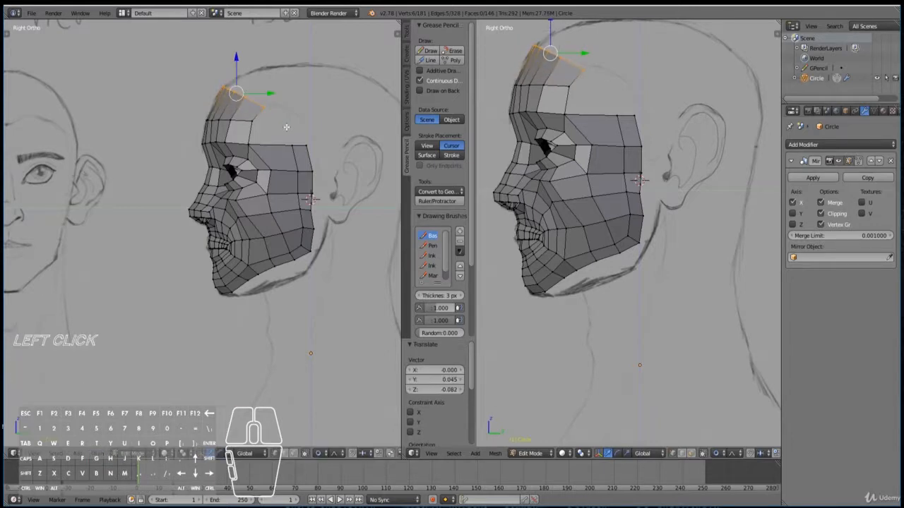
{"action": "key", "text": "KP_1"}
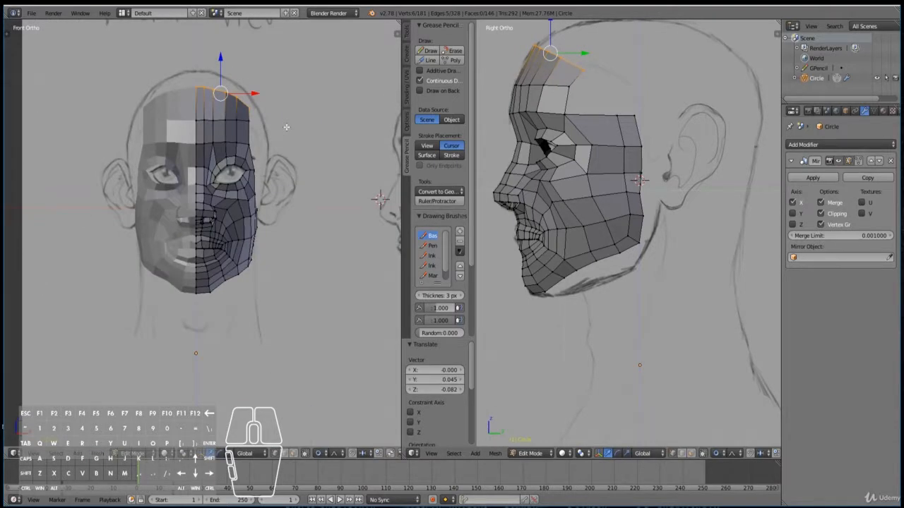
Move the selected top forehead edge row in the side view to follow the sketched skull outline.
{"action": "key", "text": "KP_3"}
{"action": "key", "text": "e"}
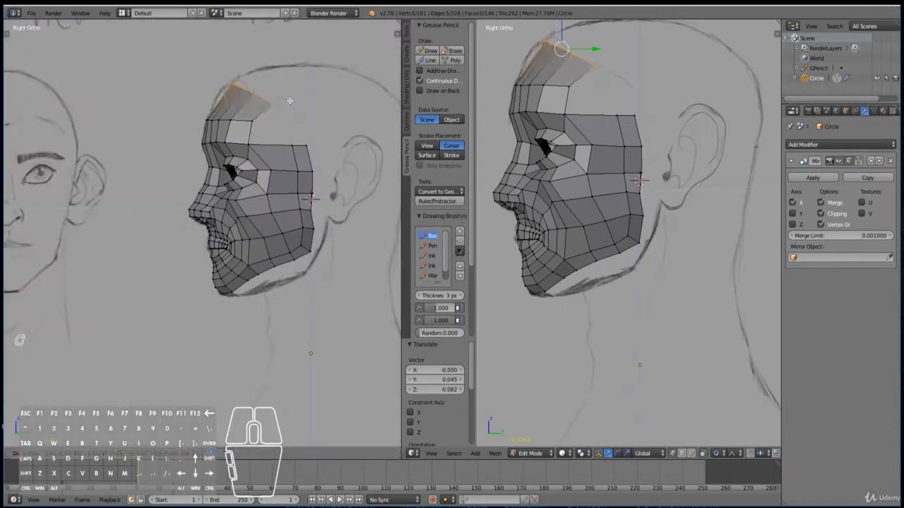
{"action": "left_click", "coordinate": [285, 98]}
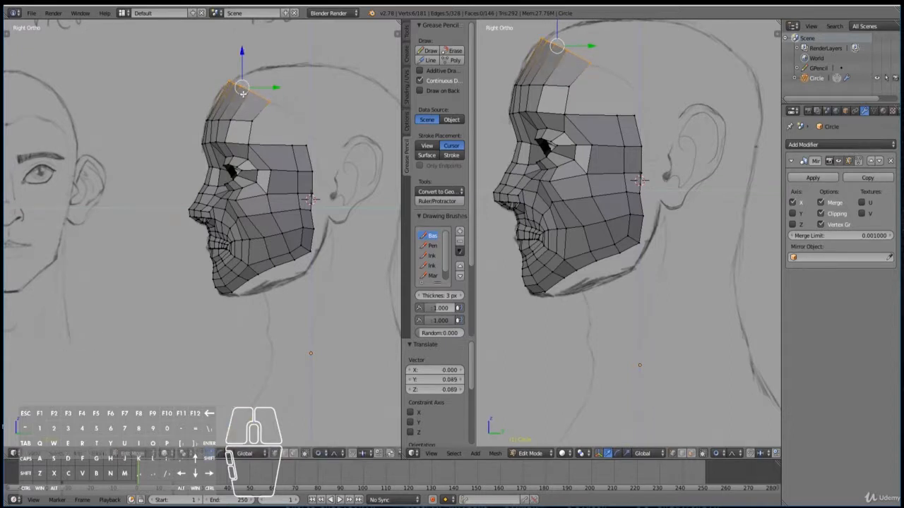
Extrude the top forehead edge row back to the crown, rotate it about 52°, and align it with the side-view outline.
{"action": "key", "text": "e"}
{"action": "left_click", "coordinate": [292, 77]}
{"action": "key", "text": "r"}
{"action": "left_click", "coordinate": [280, 142]}
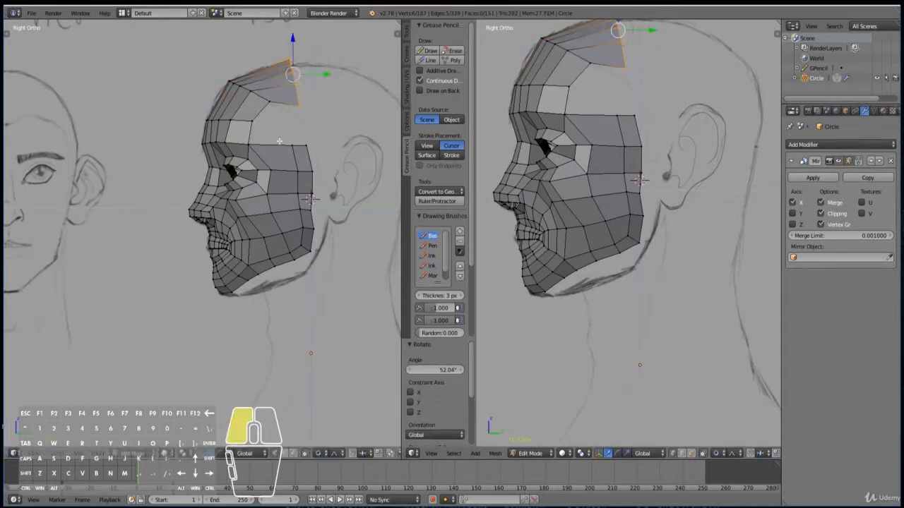
{"action": "key", "text": "g"}
{"action": "left_click", "coordinate": [285, 146]}
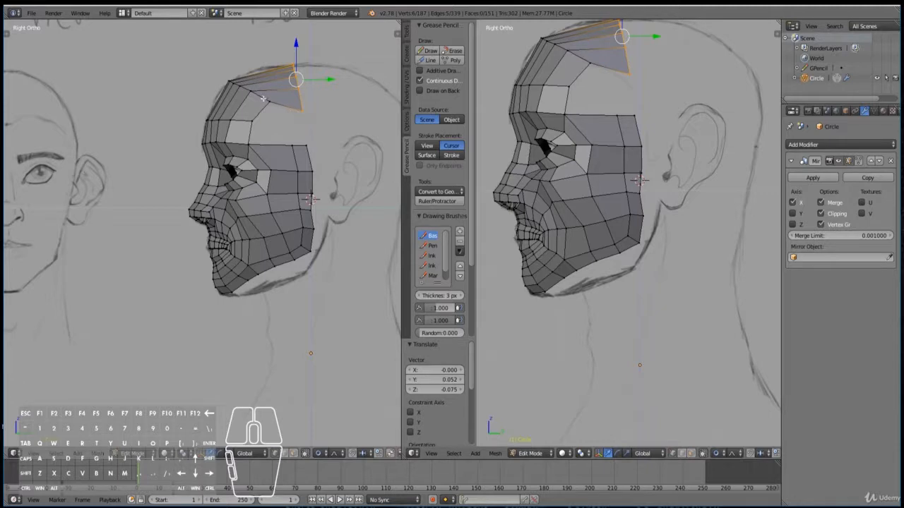
Adjust the individual crown vertices along Z in the front view to shape the curved top of the head.
{"action": "middle_click_drag", "start_coordinate": [317, 110], "coordinate": [185, 113]}
{"action": "key", "text": "KP_1"}
{"action": "right_click", "coordinate": [215, 73]}
{"action": "key", "text": "g"}
{"action": "key", "text": "z"}
{"action": "left_click", "coordinate": [214, 71]}
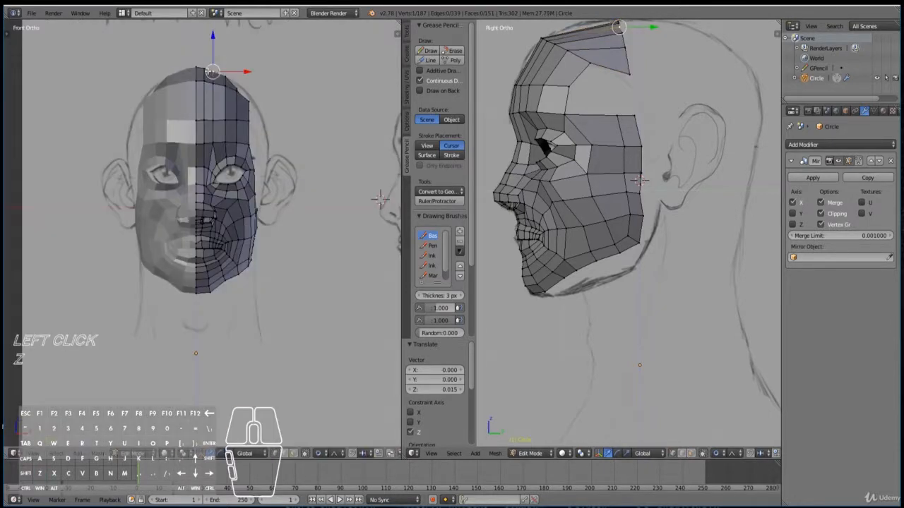
{"action": "right_click", "coordinate": [204, 69]}
{"action": "right_click", "coordinate": [197, 69]}
{"action": "key", "text": "g"}
{"action": "key", "text": "z"}
{"action": "left_click", "coordinate": [211, 71]}
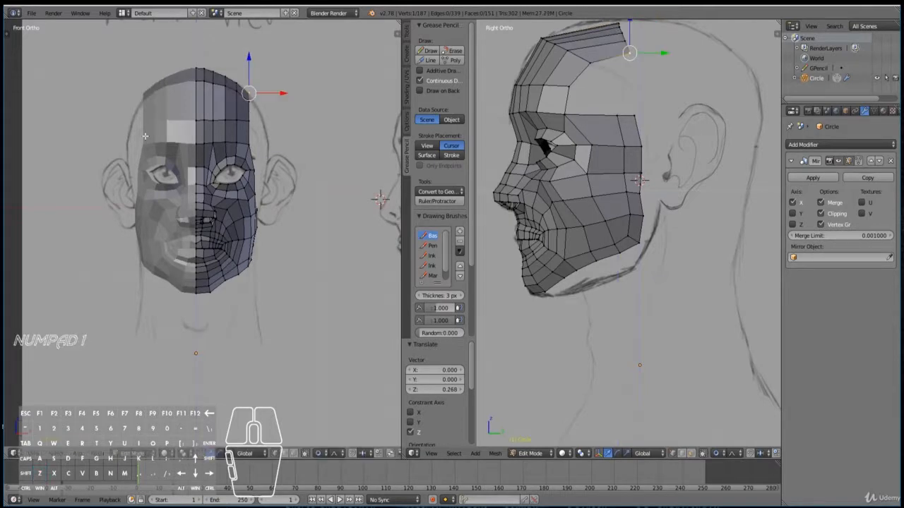
Edge-slide the vertical cheek loop just in front of the face's rear edge by a factor of about 0.182.
{"action": "key", "text": "KP_3"}
{"action": "key", "text": "a"}
{"action": "key", "text": "b"}
{"action": "left_click_drag", "start_coordinate": [317, 104], "coordinate": [282, 59]}
{"action": "scroll", "coordinate": [265, 159], "scroll_direction": "down", "scroll_amount": 1}
{"action": "right_click", "coordinate": [281, 173], "text": "alt"}
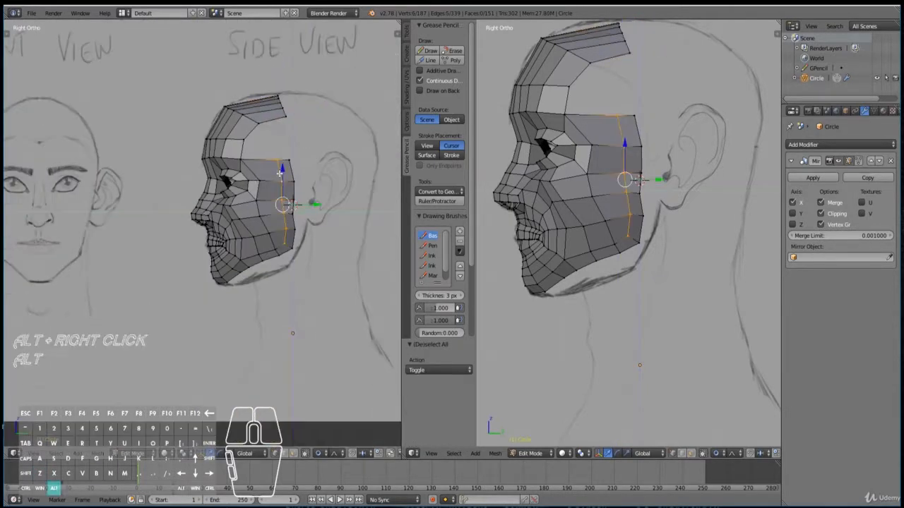
{"action": "scroll", "coordinate": [300, 196], "scroll_direction": "up", "scroll_amount": 2}
{"action": "key", "text": "g"}
{"action": "key", "text": "g"}
{"action": "left_click", "coordinate": [316, 206]}
{"action": "scroll", "coordinate": [315, 207], "scroll_direction": "down", "scroll_amount": 2}
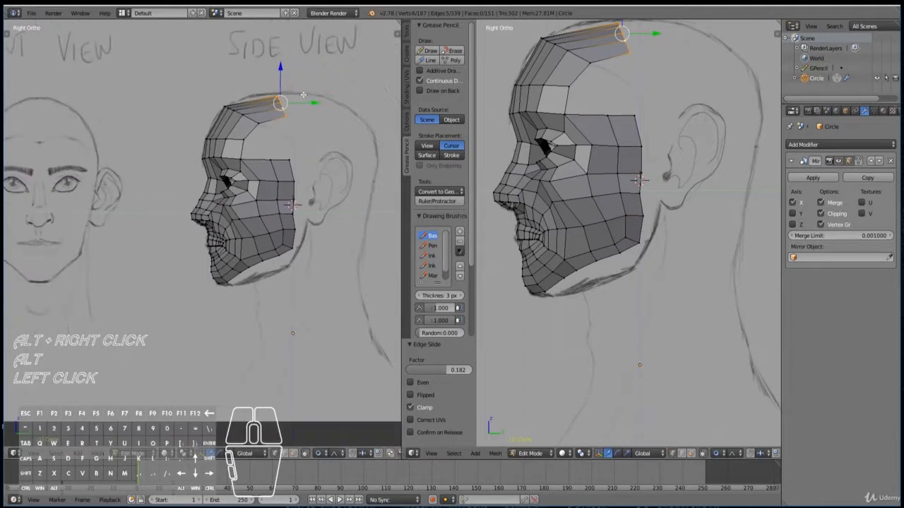
Extrude the crown's rear edge backward along the top of the skull, then rotate and reposition it to follow the outline.
{"action": "key", "text": "e"}
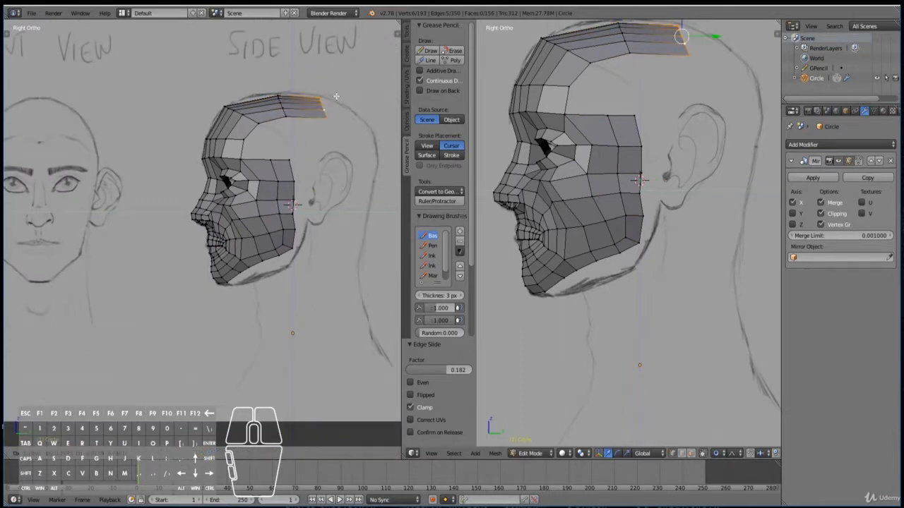
{"action": "left_click", "coordinate": [336, 95]}
{"action": "key", "text": "r"}
{"action": "left_click", "coordinate": [333, 175]}
{"action": "key", "text": "g"}
{"action": "left_click", "coordinate": [329, 178]}
Extend the strip around the upper back of the skull, rotating its end edges about 28° and 40° to follow the curve.
{"action": "key", "text": "e"}
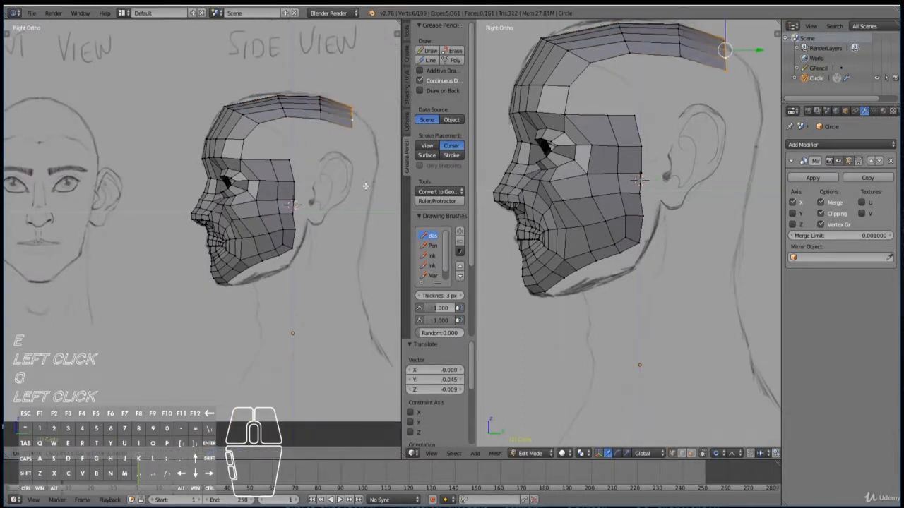
{"action": "left_click", "coordinate": [366, 197]}
{"action": "key", "text": "r"}
{"action": "left_click", "coordinate": [367, 233]}
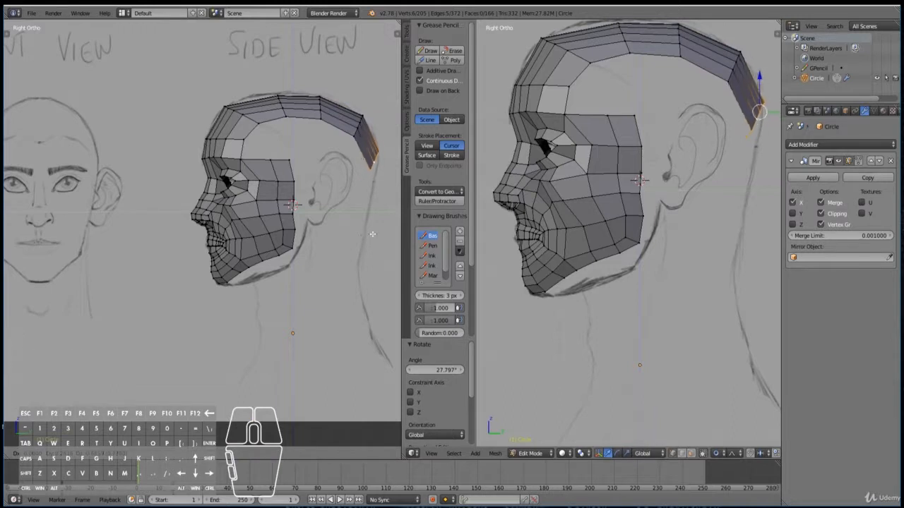
{"action": "key", "text": "r"}
{"action": "left_click", "coordinate": [306, 277]}
Extrude the strip in five more sections down the back of the head and neck along the side-view outline.
{"action": "key", "text": "e"}
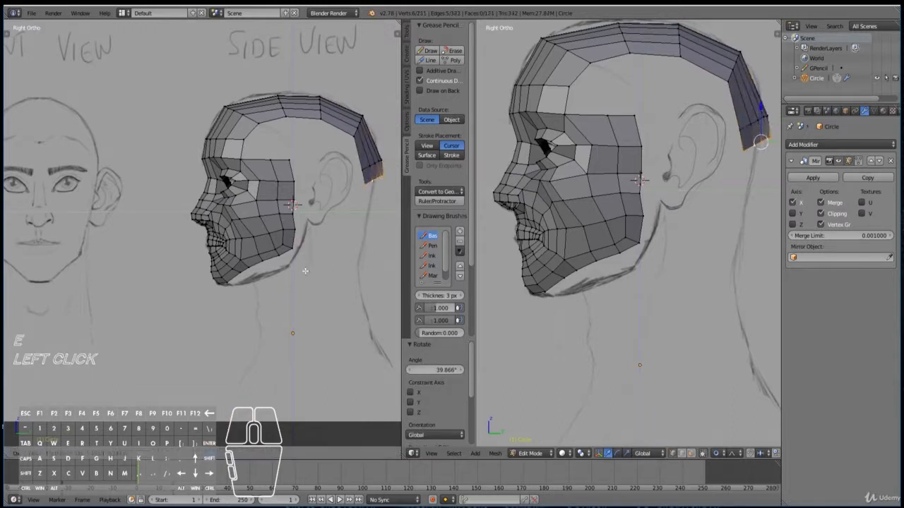
{"action": "left_click", "coordinate": [290, 306]}
{"action": "key", "text": "e"}
{"action": "left_click", "coordinate": [286, 342]}
{"action": "key", "text": "e"}
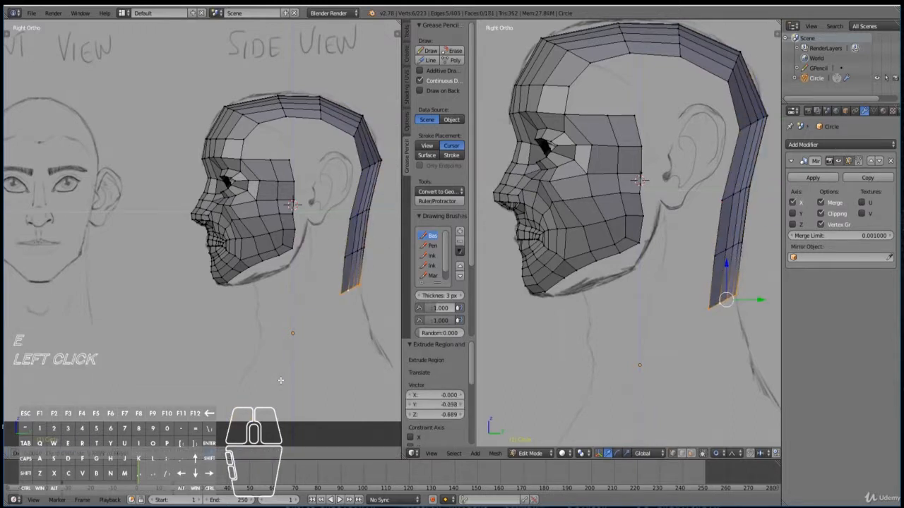
{"action": "left_click", "coordinate": [282, 381]}
{"action": "key", "text": "e"}
{"action": "left_click", "coordinate": [288, 419]}
{"action": "key", "text": "e"}
{"action": "left_click", "coordinate": [301, 454]}
Widen the upper neck edge loop along X in the front view to match the sketched neck width.
{"action": "middle_click_drag", "start_coordinate": [233, 229], "coordinate": [318, 223]}
{"action": "key", "text": "KP_1"}
{"action": "scroll", "coordinate": [318, 223], "scroll_direction": "up", "scroll_amount": 2}
{"action": "right_click", "coordinate": [233, 288], "text": "alt"}
{"action": "right_click", "coordinate": [234, 281], "text": "alt"}
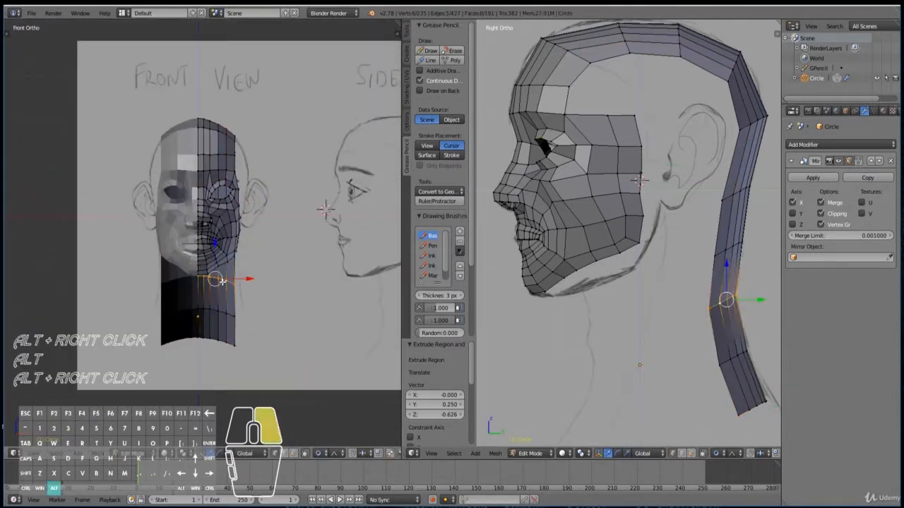
{"action": "key", "text": "g"}
{"action": "right_click", "coordinate": [275, 300]}
{"action": "scroll", "coordinate": [261, 296], "scroll_direction": "up", "scroll_amount": 4}
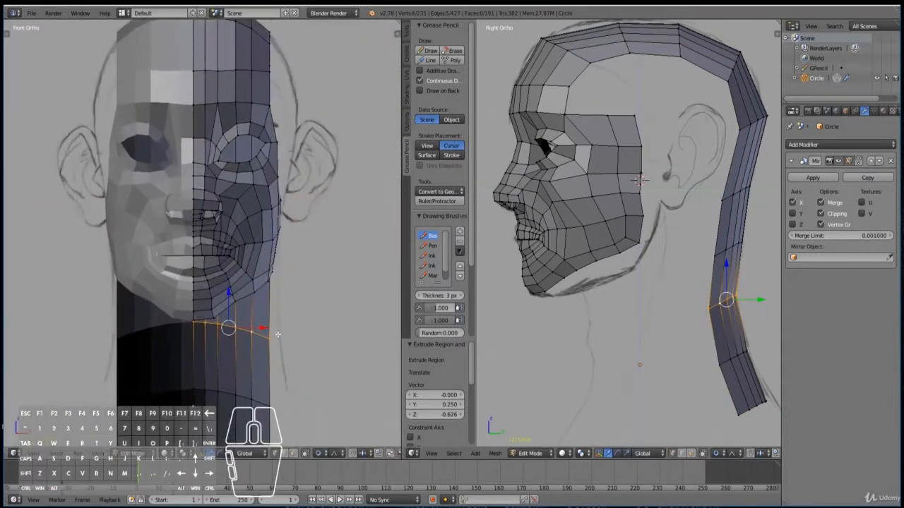
{"action": "key", "text": "s"}
{"action": "key", "text": "x"}
{"action": "left_click", "coordinate": [296, 338]}
{"action": "scroll", "coordinate": [240, 367], "scroll_direction": "down", "scroll_amount": 2}
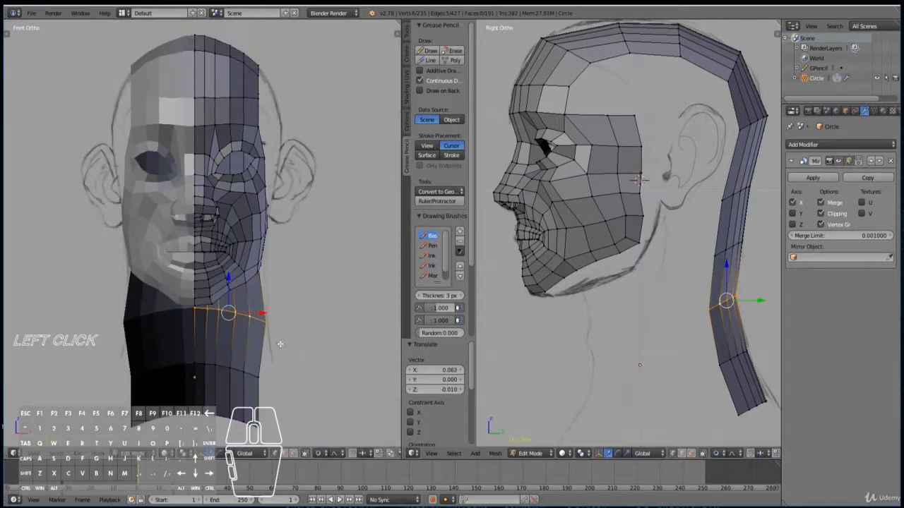
Widen the next lower neck edge loop along X and shift it outward toward the sketched neck outline.
{"action": "key", "text": "a"}
{"action": "right_click", "coordinate": [240, 373]}
{"action": "key", "text": "alt+space"}
{"action": "left_click", "coordinate": [240, 373]}
{"action": "right_click", "coordinate": [239, 369], "text": "alt"}
{"action": "key", "text": "s"}
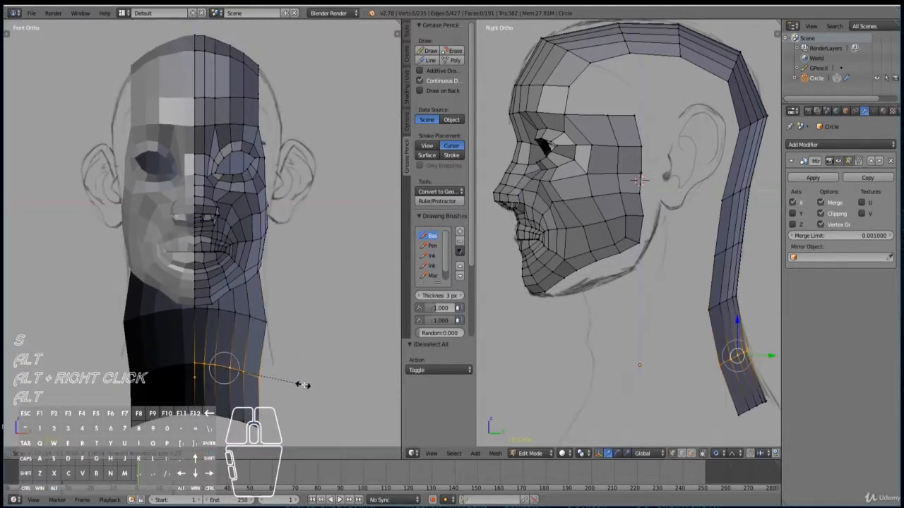
{"action": "right_click", "coordinate": [303, 383]}
{"action": "key", "text": "s"}
{"action": "key", "text": "x"}
{"action": "left_click", "coordinate": [312, 377]}
{"action": "key", "text": "g"}
{"action": "left_click", "coordinate": [323, 376]}
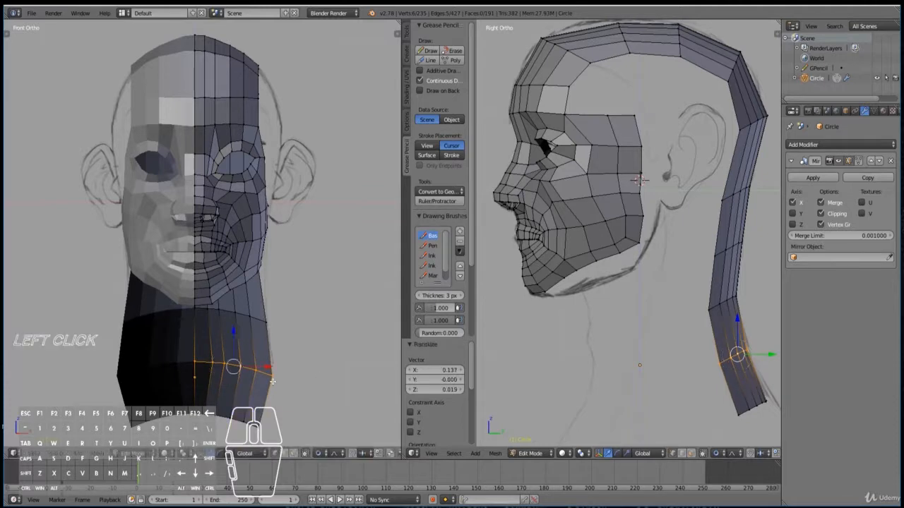
Delete the vertices of the lowest neck edge loop.
{"action": "right_click", "coordinate": [237, 418], "text": "alt"}
{"action": "key", "text": "x"}
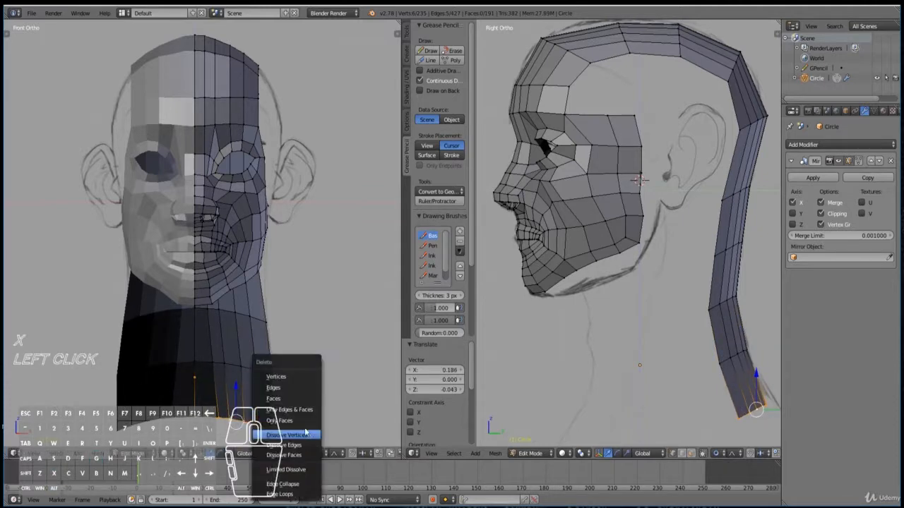
{"action": "left_click", "coordinate": [280, 380]}
{"action": "scroll", "coordinate": [301, 366], "scroll_direction": "down", "scroll_amount": 3}
Add a 12-vertex mesh circle at the ear in the side view and rotate it 90° about Y.
{"action": "key", "text": "KP_3"}
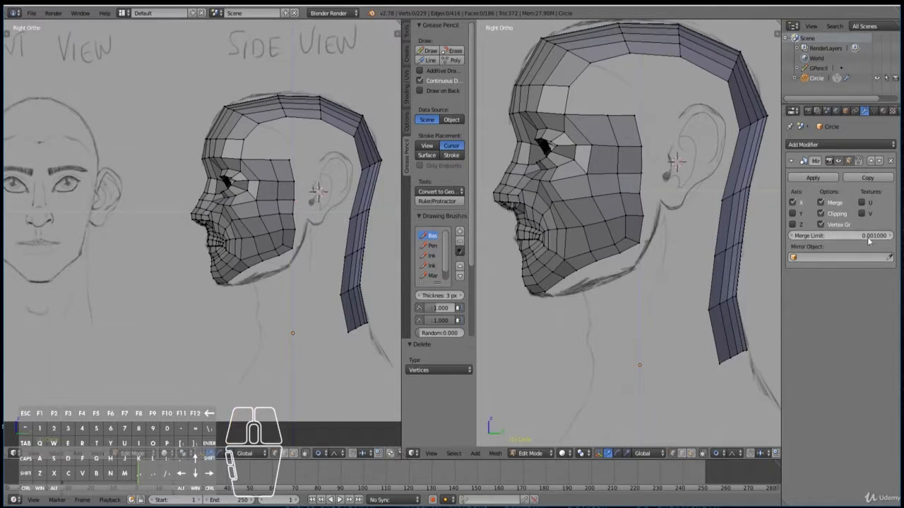
{"action": "key", "text": "shift+a"}
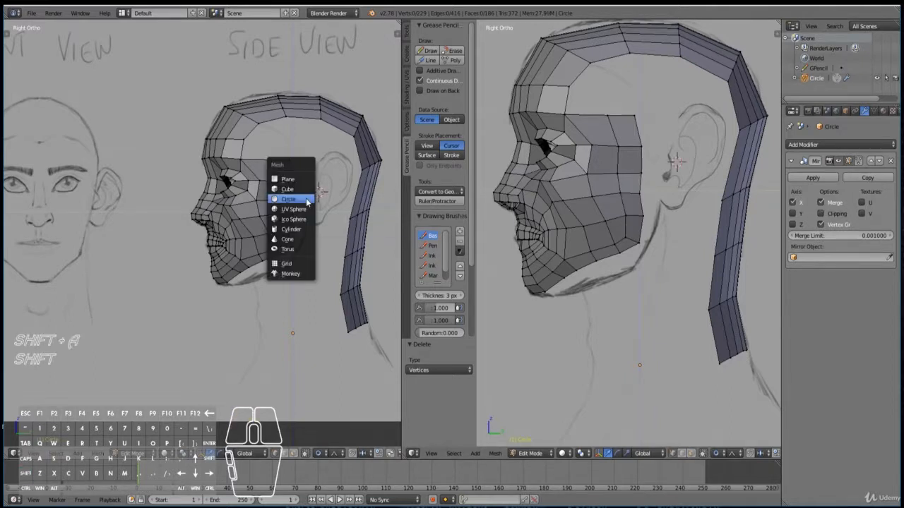
{"action": "left_click", "coordinate": [307, 199]}
{"action": "key", "text": "r"}
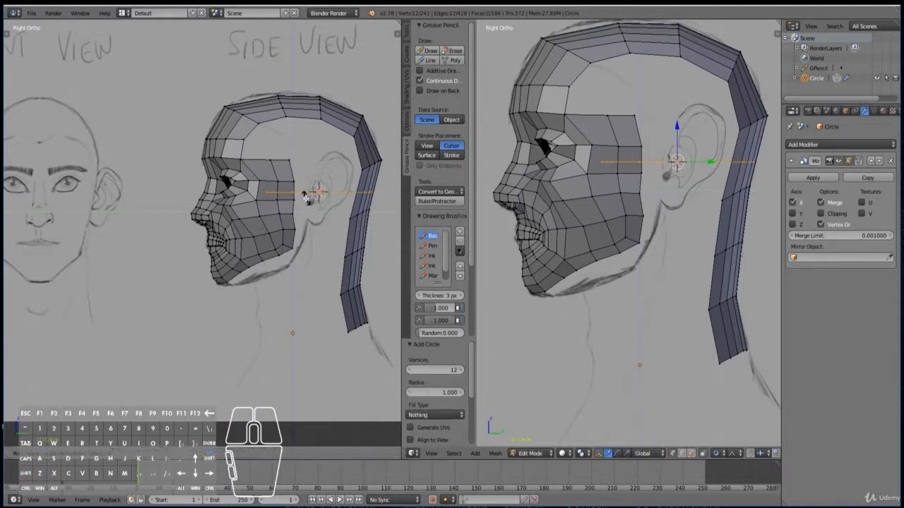
{"action": "key", "text": "9"}
{"action": "key", "text": "0"}
{"action": "left_click", "coordinate": [307, 198]}
Scale the ear circle down to about 0.427 and stretch it along Z by about 1.265.
{"action": "key", "text": "s"}
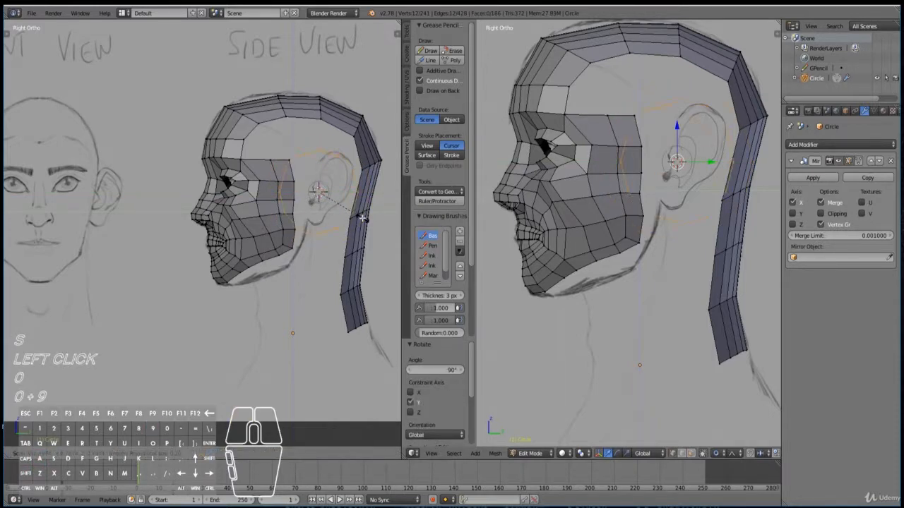
{"action": "left_click", "coordinate": [345, 212]}
{"action": "scroll", "coordinate": [346, 212], "scroll_direction": "up", "scroll_amount": 4}
{"action": "scroll", "coordinate": [347, 214], "scroll_direction": "down", "scroll_amount": 3}
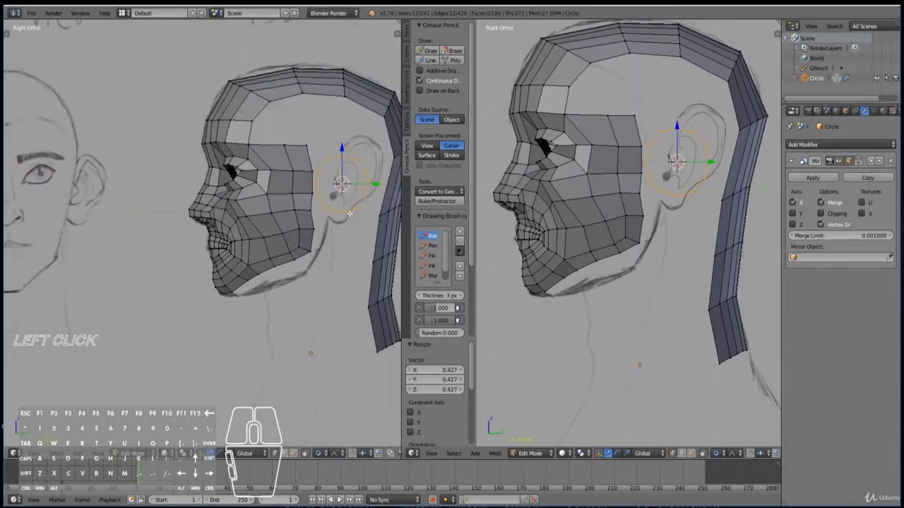
{"action": "scroll", "coordinate": [349, 214], "scroll_direction": "up", "scroll_amount": 5, "text": "ctrl"}
{"action": "scroll", "coordinate": [349, 213], "scroll_direction": "up", "scroll_amount": 3}
{"action": "key", "text": "s"}
{"action": "key", "text": "z"}
{"action": "left_click", "coordinate": [388, 217]}
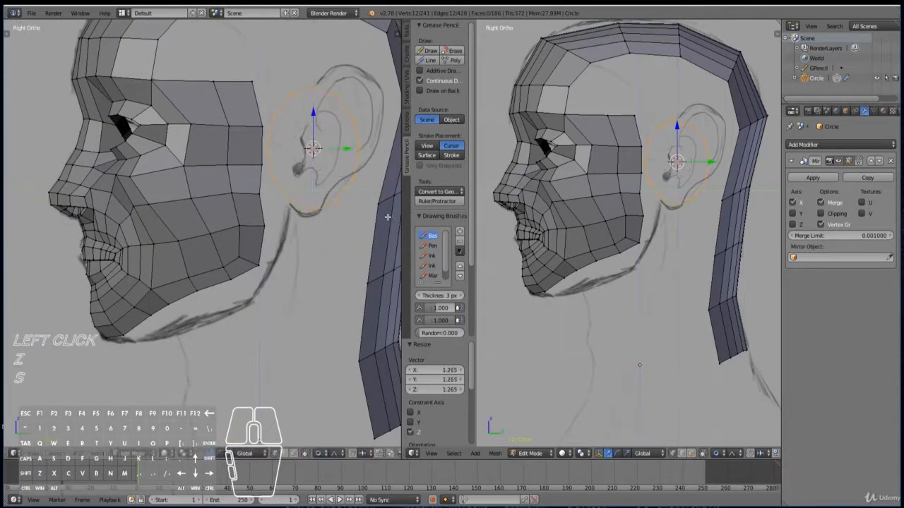
Move the ear circle about 0.099 in Y and -0.039 in Z, then adjust its size and rotate it about 7.8°.
{"action": "key", "text": "g"}
{"action": "left_click", "coordinate": [7, 222]}
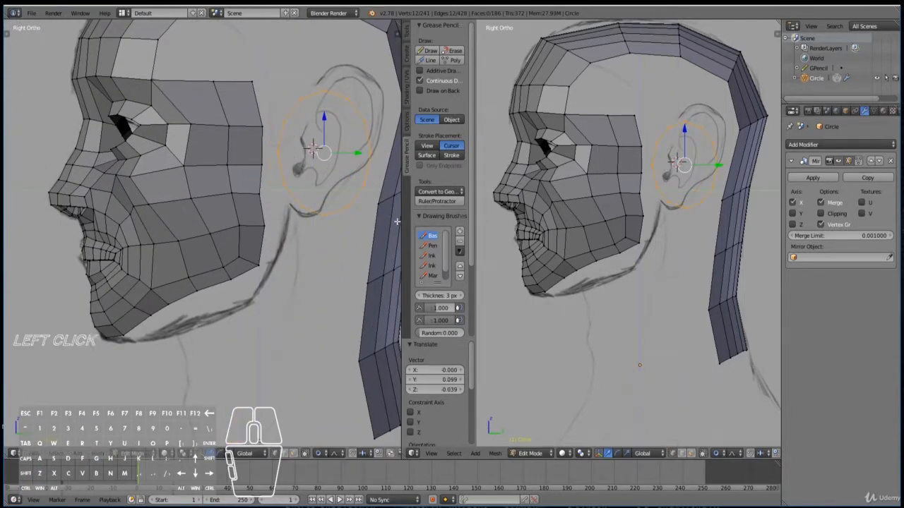
{"action": "scroll", "coordinate": [364, 213], "scroll_direction": "down", "scroll_amount": 2}
{"action": "key", "text": "s"}
{"action": "left_click", "coordinate": [352, 212]}
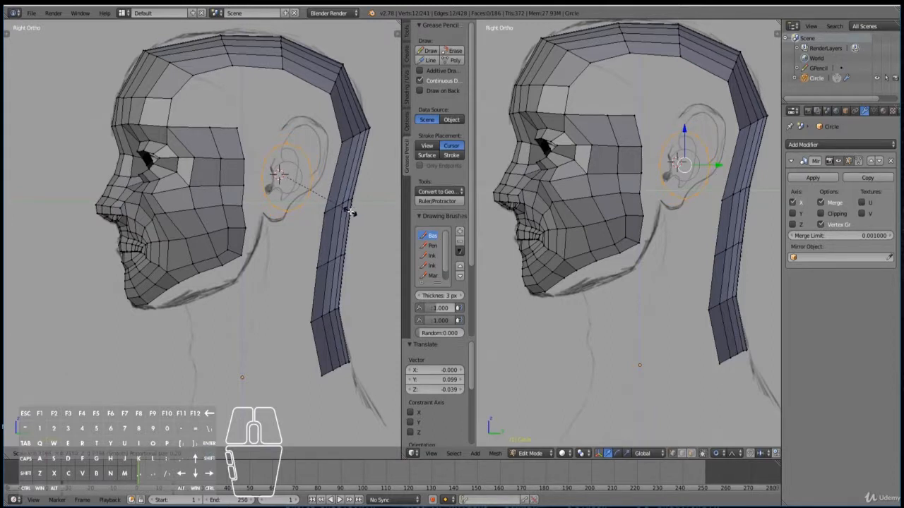
{"action": "key", "text": "r"}
{"action": "left_click", "coordinate": [350, 222]}
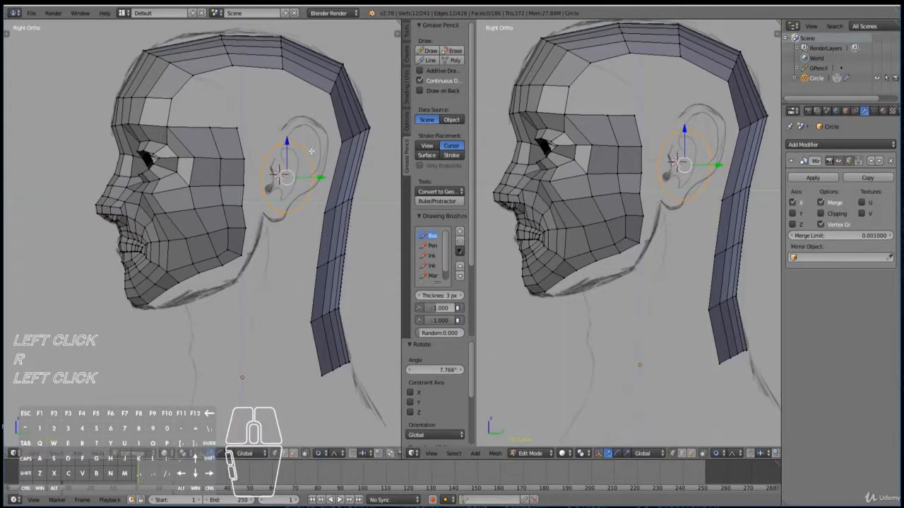
Enlarge the ear circle by about 1.018 and fine-tune its rotation to match the sketched ear's tilt.
{"action": "scroll", "coordinate": [339, 204], "scroll_direction": "down", "scroll_amount": 2, "text": "ctrl"}
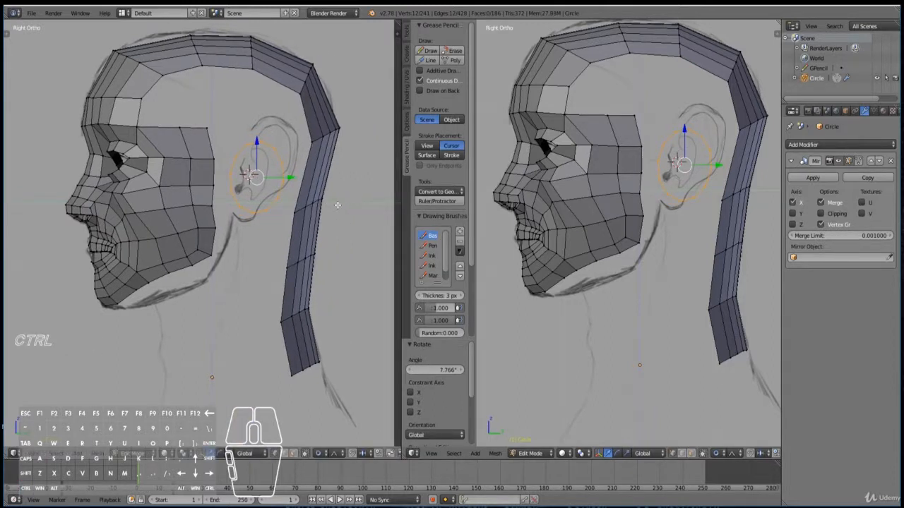
{"action": "scroll", "coordinate": [338, 205], "scroll_direction": "up", "scroll_amount": 2}
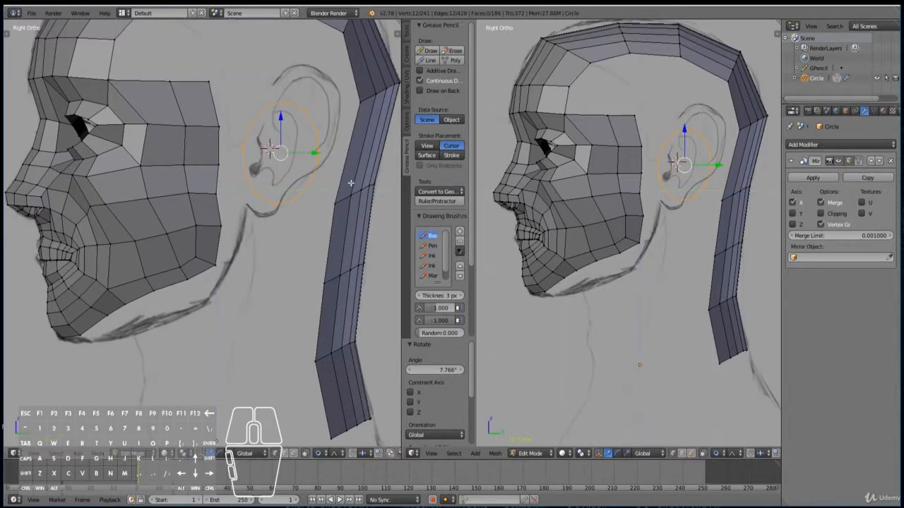
{"action": "key", "text": "s"}
{"action": "left_click", "coordinate": [349, 181]}
{"action": "key", "text": "r"}
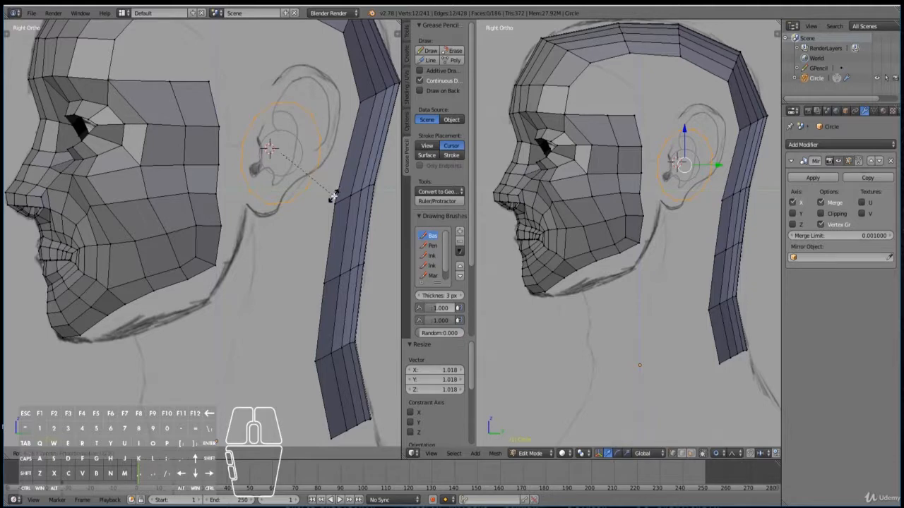
{"action": "left_click", "coordinate": [333, 197]}
Extrude the ear circle in place, turn off proportional editing, and scale the new edge outward by about 1.462.
{"action": "key", "text": "e"}
{"action": "right_click", "coordinate": [349, 202]}
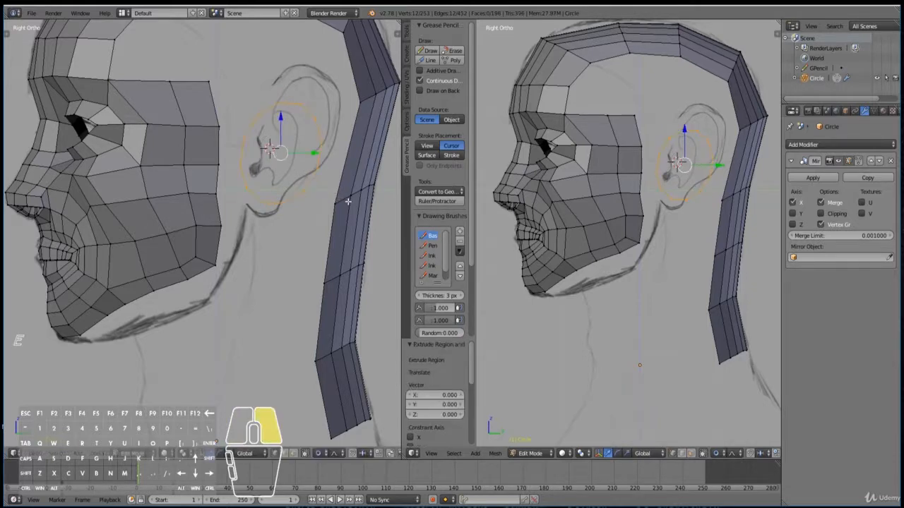
{"action": "key", "text": "s"}
{"action": "right_click", "coordinate": [357, 207]}
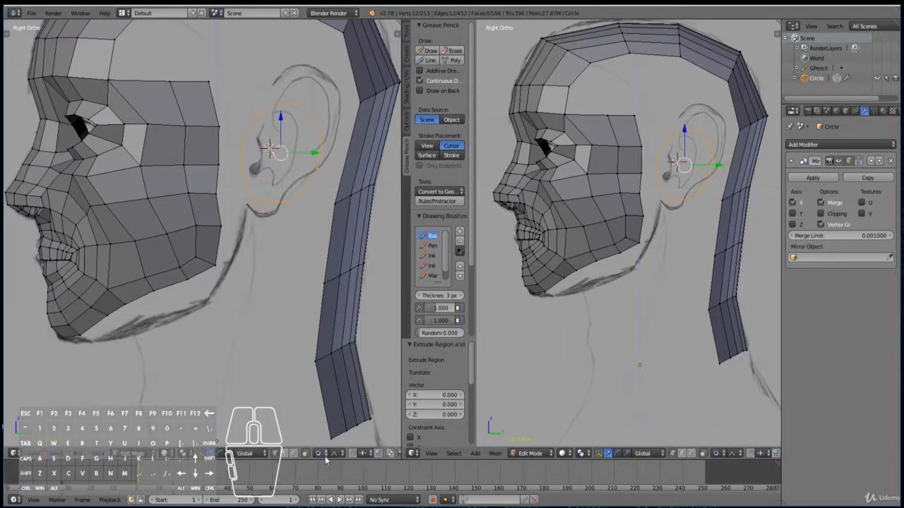
{"action": "left_click_drag", "start_coordinate": [325, 455], "coordinate": [331, 432]}
{"action": "key", "text": "s"}
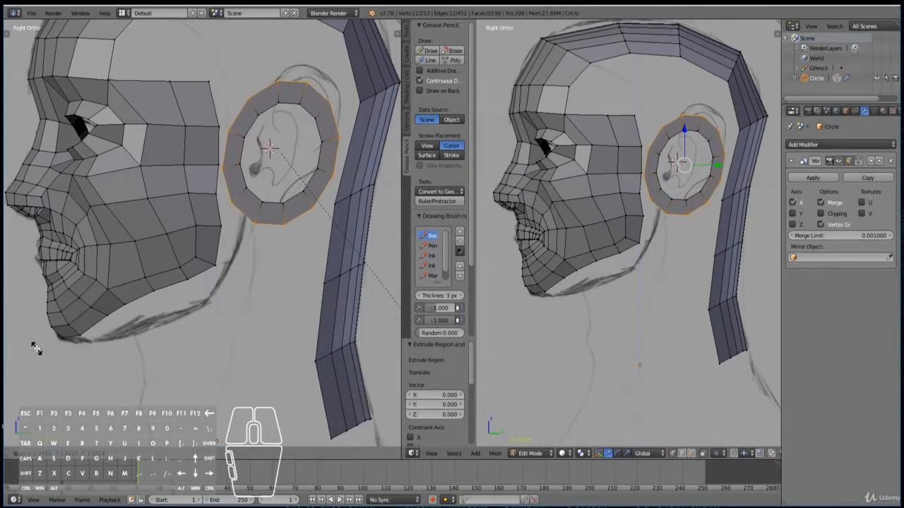
{"action": "left_click", "coordinate": [35, 347]}
Merge two front vertices of the ear ring with the neighbouring vertices on the face's rear edge, each pair at center.
{"action": "right_click", "coordinate": [228, 172]}
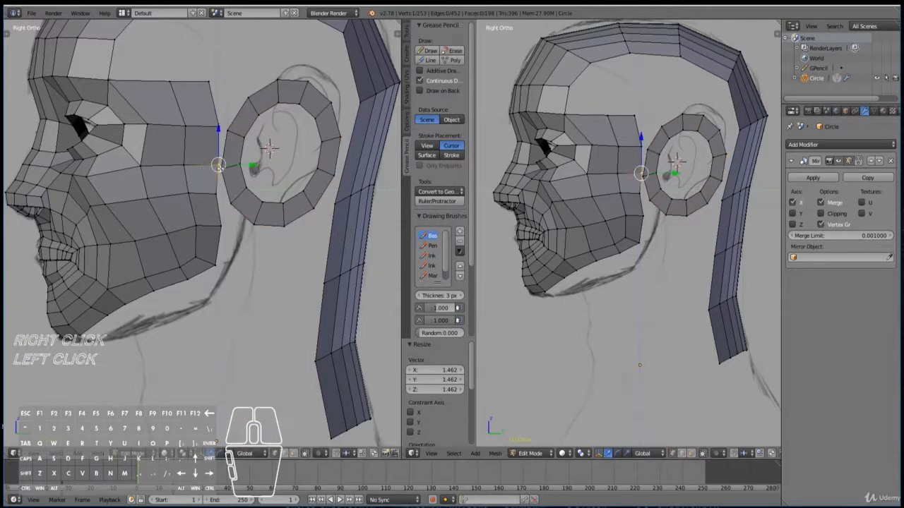
{"action": "right_click", "coordinate": [219, 168], "text": "shift"}
{"action": "key", "text": "alt+m"}
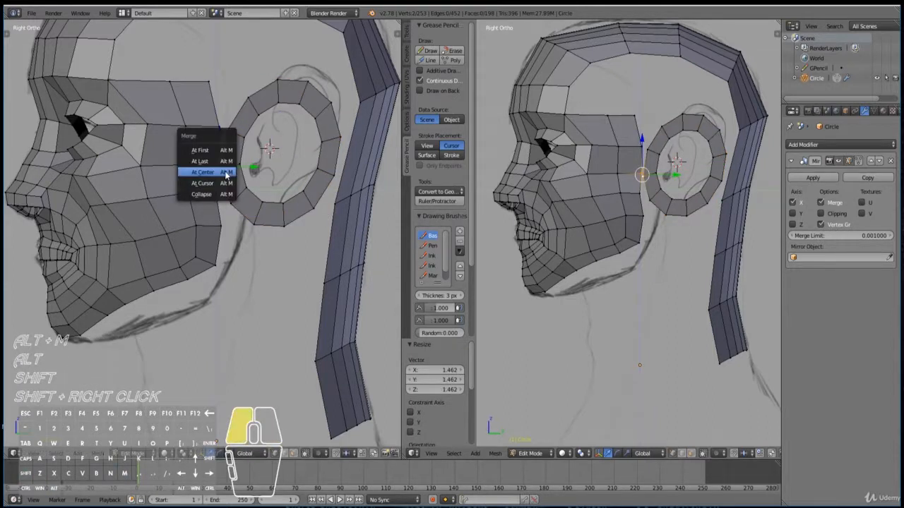
{"action": "left_click", "coordinate": [212, 176]}
{"action": "right_click", "coordinate": [230, 141]}
{"action": "right_click", "coordinate": [221, 129], "text": "shift"}
{"action": "key", "text": "alt+m"}
{"action": "left_click", "coordinate": [221, 130], "text": "alt"}
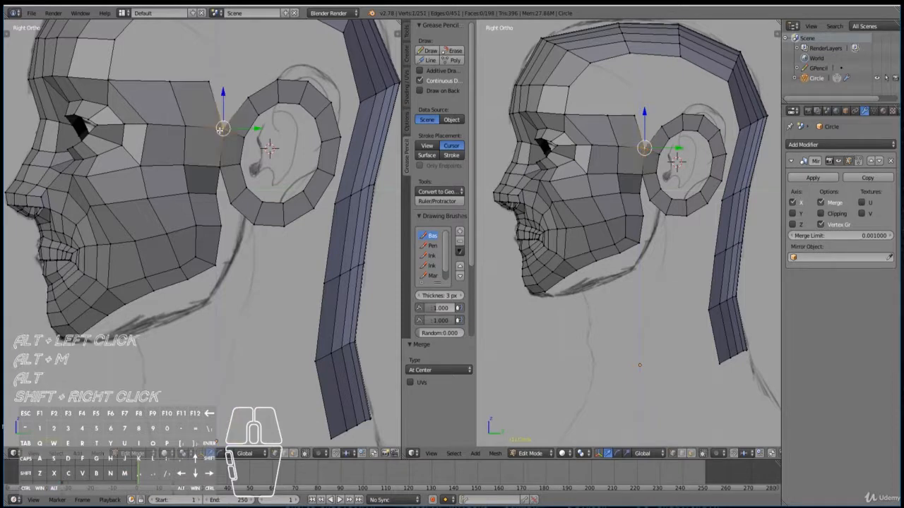
{"action": "left_click", "coordinate": [221, 129]}
Select the whole ear ring, including the vertices joined to the face.
{"action": "key", "text": "a"}
{"action": "key", "text": "b"}
{"action": "left_click_drag", "start_coordinate": [240, 60], "coordinate": [319, 230]}
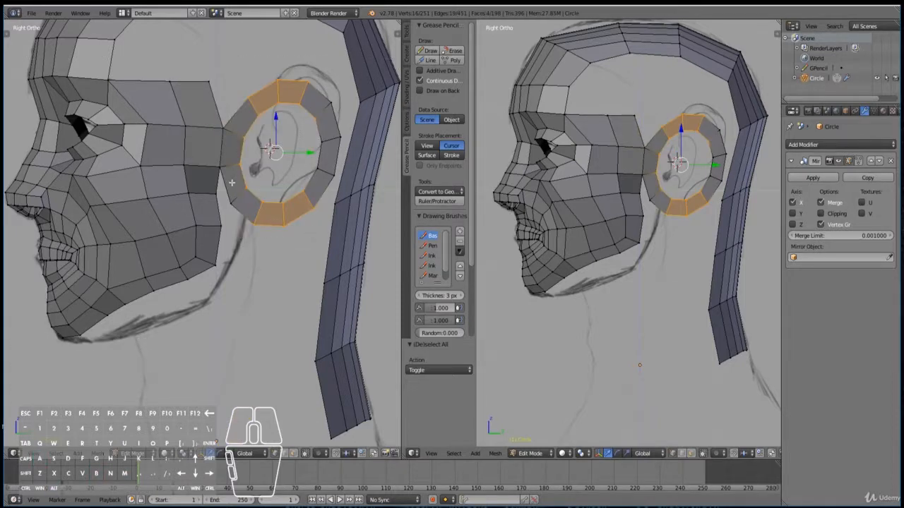
{"action": "left_click_drag", "start_coordinate": [235, 202], "coordinate": [255, 175]}
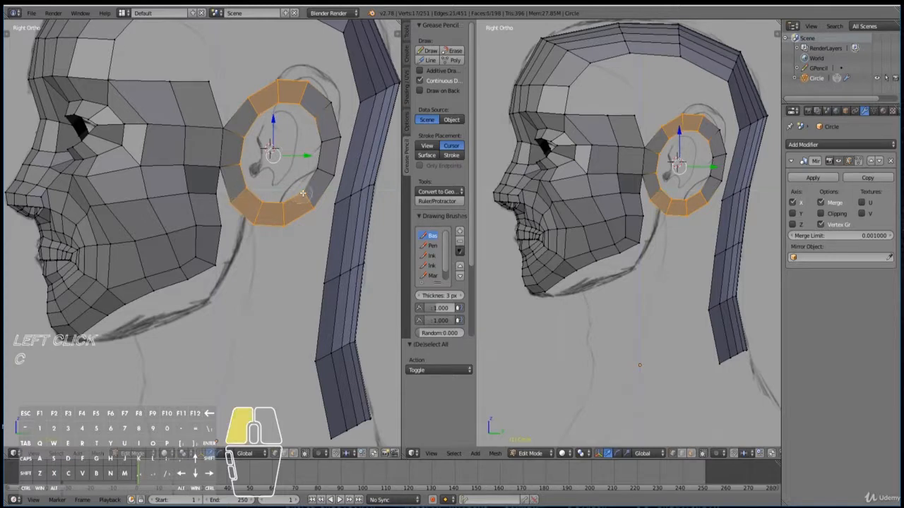
{"action": "mouse_move", "coordinate": [303, 192]}
{"action": "left_mouse_down"}
{"action": "mouse_move", "coordinate": [326, 175]}
{"action": "mouse_move", "coordinate": [324, 108]}
{"action": "left_mouse_up"}
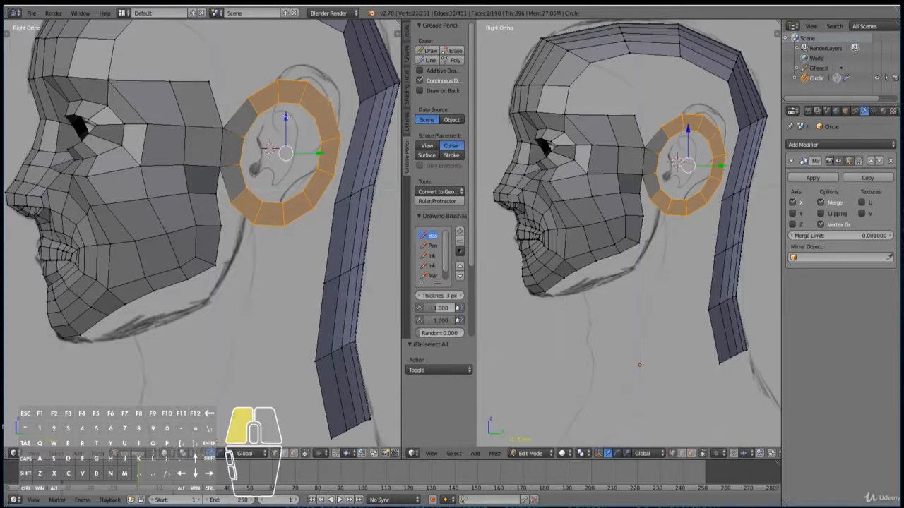
{"action": "mouse_move", "coordinate": [236, 130]}
{"action": "left_mouse_down"}
{"action": "mouse_move", "coordinate": [237, 166]}
{"action": "mouse_move", "coordinate": [247, 171]}
{"action": "left_mouse_up"}
{"action": "right_click", "coordinate": [249, 172]}
In the front view, move the ear ring about -0.984 along X toward the head.
{"action": "key", "text": "KP_1"}
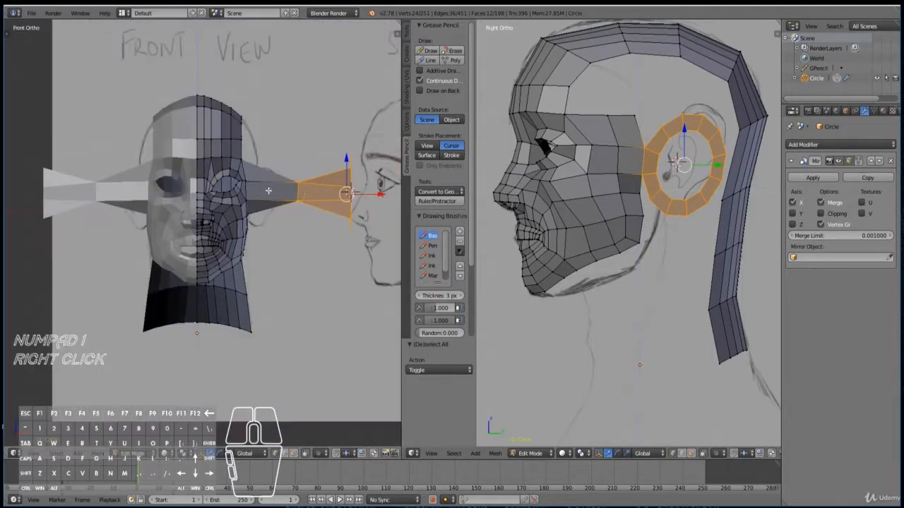
{"action": "key", "text": "g"}
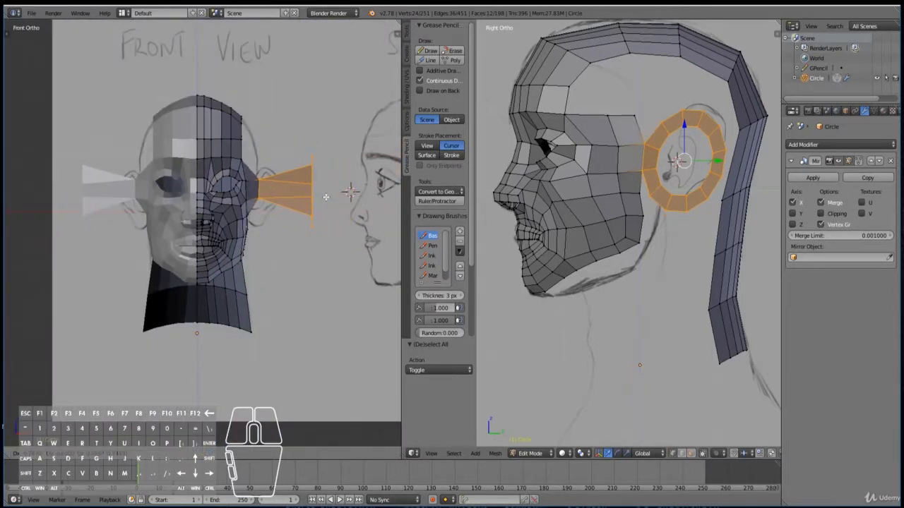
{"action": "key", "text": "y"}
{"action": "right_click", "coordinate": [322, 200]}
{"action": "key", "text": "g"}
{"action": "key", "text": "x"}
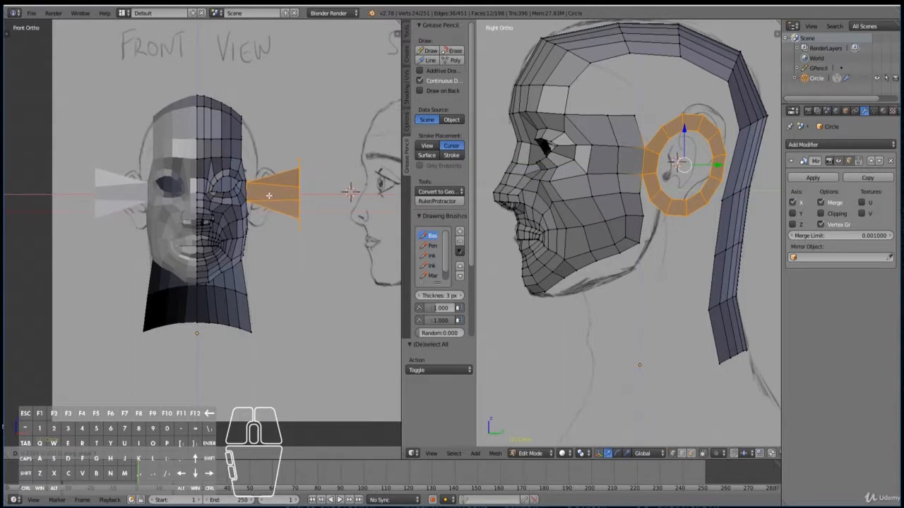
{"action": "left_click", "coordinate": [269, 195]}
Deselect the ring vertices joined to the face, bring the rest against the head along X, and offset them about 0.152 in X.
{"action": "key", "text": "c"}
{"action": "middle_click", "coordinate": [236, 191]}
{"action": "right_click", "coordinate": [238, 192]}
{"action": "key", "text": "g"}
{"action": "key", "text": "x"}
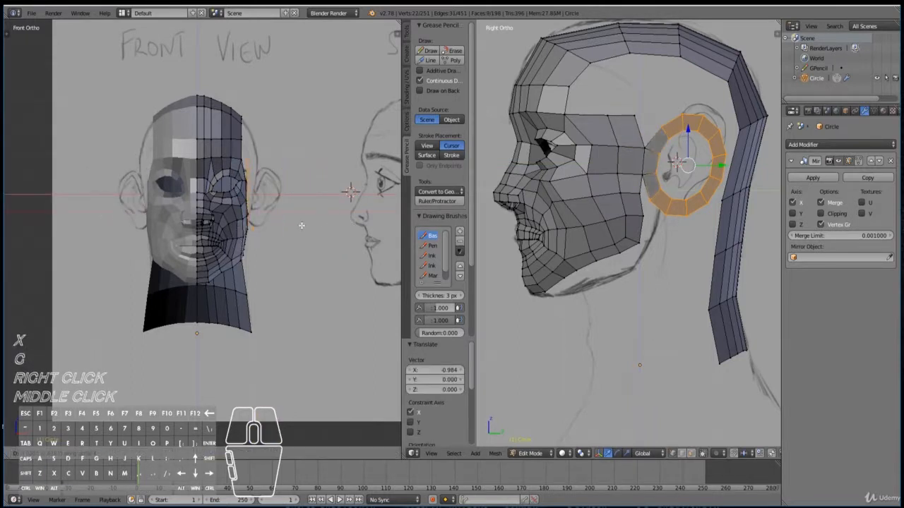
{"action": "left_click", "coordinate": [304, 226]}
{"action": "key", "text": "g"}
{"action": "key", "text": "x"}
{"action": "left_click", "coordinate": [310, 229]}
Tilt the ear ring to follow the front-view ear sketch and shift it about -0.027 in X and -0.009 in Z.
{"action": "key", "text": "r"}
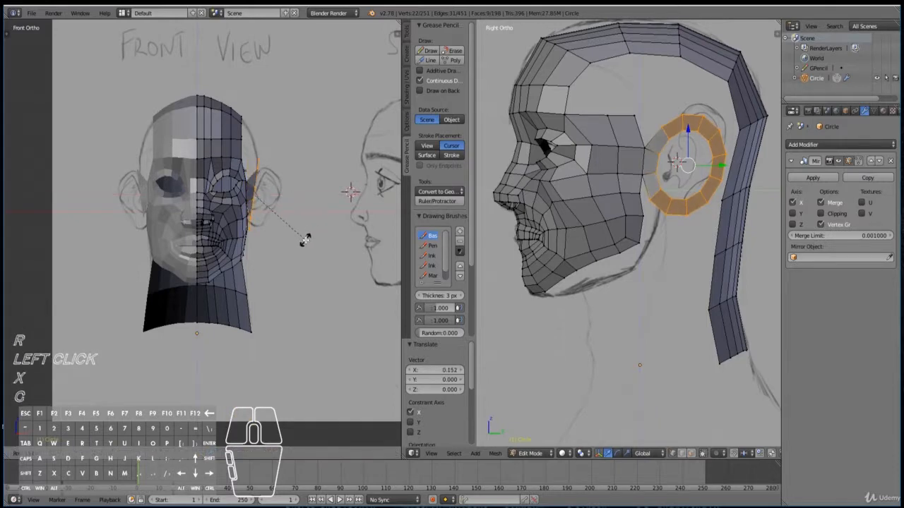
{"action": "left_click", "coordinate": [304, 240]}
{"action": "key", "text": "g"}
{"action": "left_click", "coordinate": [303, 240]}
Rotate the ear ring about 9.759° in the top view.
{"action": "key", "text": "KP_3"}
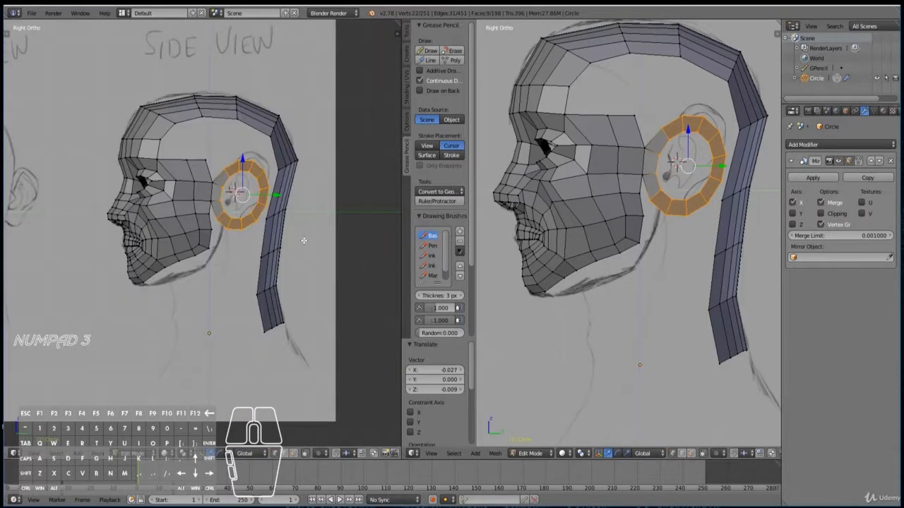
{"action": "key", "text": "KP_7"}
{"action": "scroll", "coordinate": [305, 240], "scroll_direction": "up", "scroll_amount": 2}
{"action": "scroll", "coordinate": [321, 234], "scroll_direction": "up", "scroll_amount": 5, "text": "shift"}
{"action": "key", "text": "KP_1"}
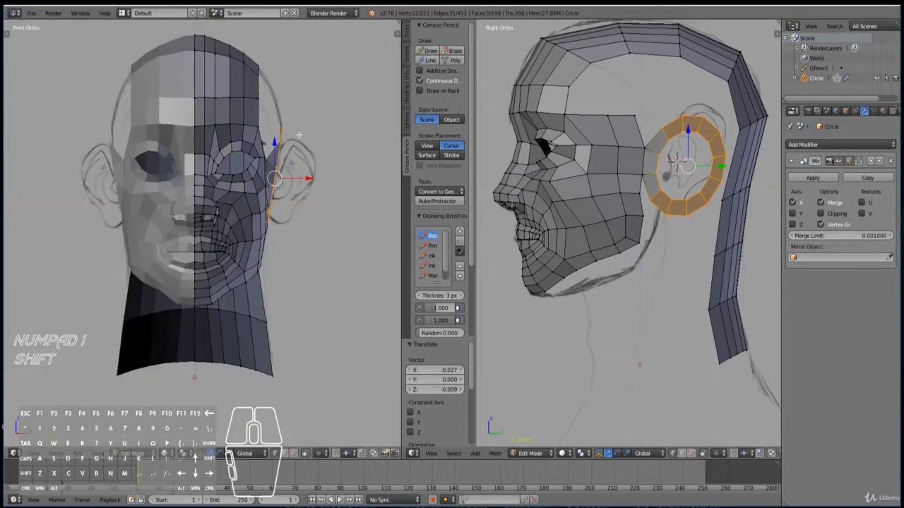
{"action": "key", "text": "KP_7"}
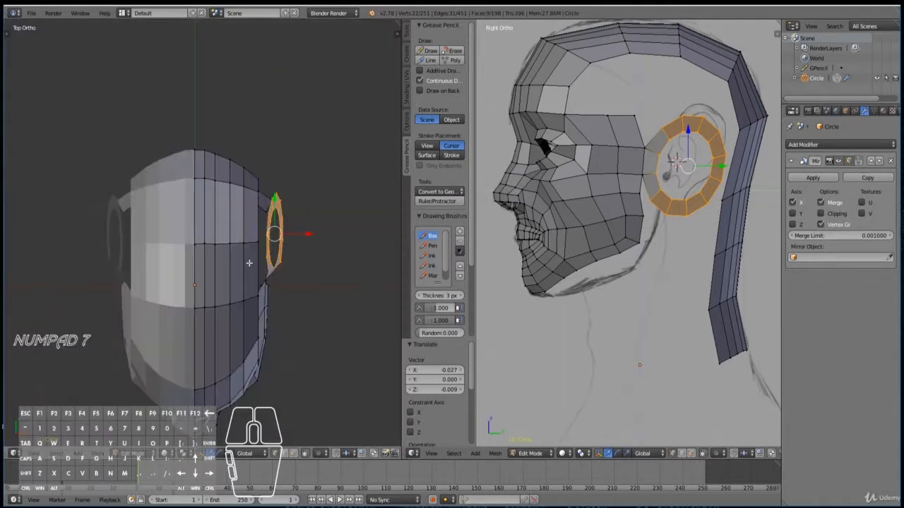
{"action": "key", "text": "r"}
{"action": "left_click", "coordinate": [304, 162]}
Fine-tune the ear ring's X position in steps of about 0.050 and its rotation about Z to fit the front sketch.
{"action": "key", "text": "KP_1"}
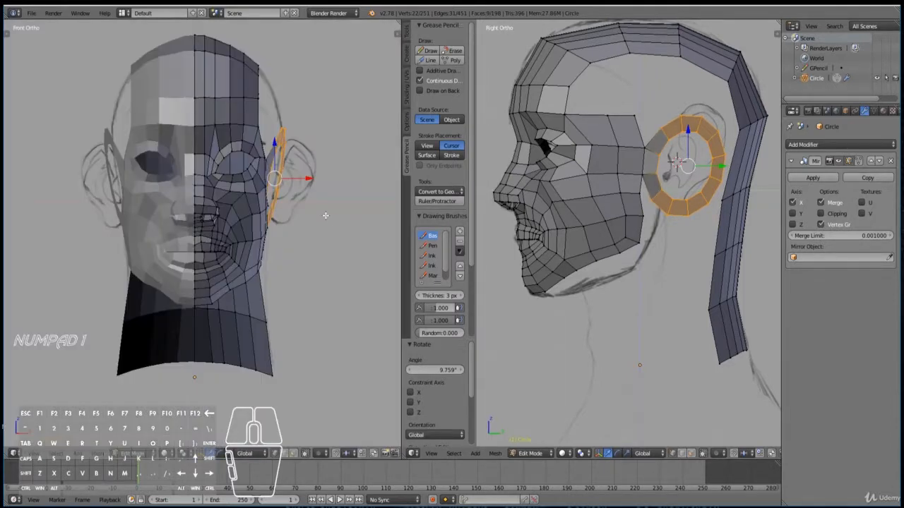
{"action": "key", "text": "g"}
{"action": "key", "text": "x"}
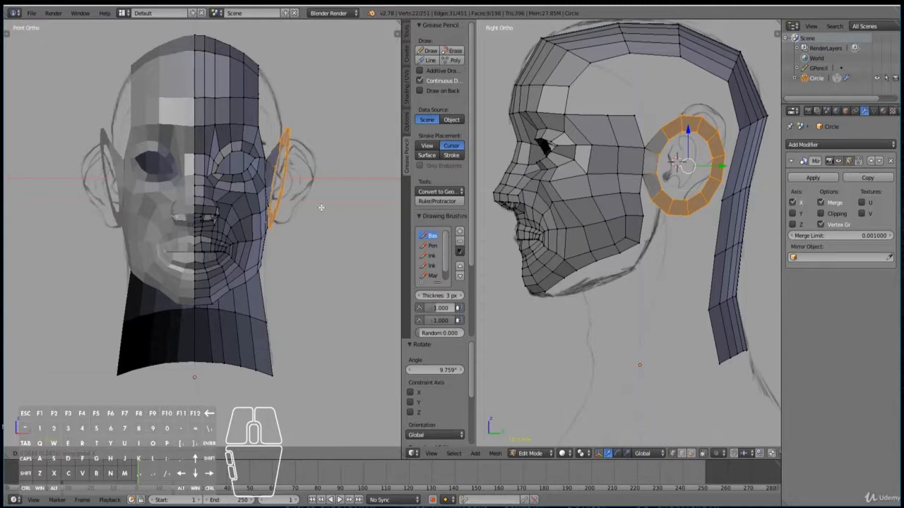
{"action": "left_click", "coordinate": [321, 205]}
{"action": "key", "text": "s"}
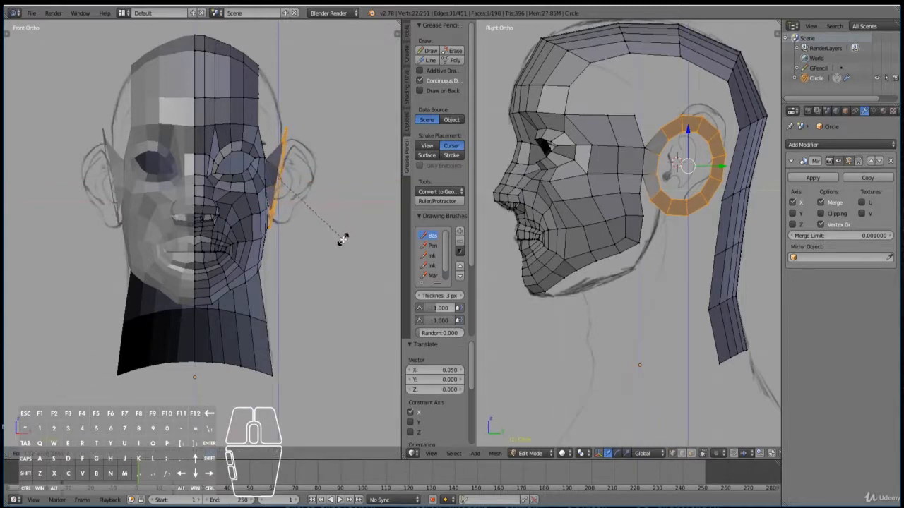
{"action": "left_click", "coordinate": [339, 239]}
{"action": "key", "text": "g"}
{"action": "key", "text": "x"}
{"action": "left_click", "coordinate": [339, 238]}
{"action": "middle_click_drag", "start_coordinate": [339, 238], "coordinate": [335, 326]}
{"action": "key", "text": "KP_7"}
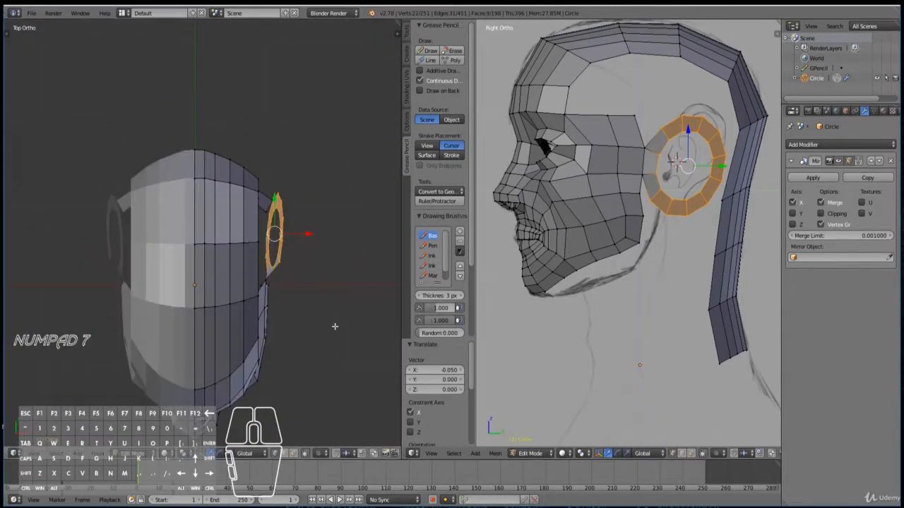
Merge the ear ring's upper front vertex with the face's upper rear corner vertex at center.
{"action": "right_click", "coordinate": [661, 127]}
{"action": "right_click", "coordinate": [641, 120], "text": "shift"}
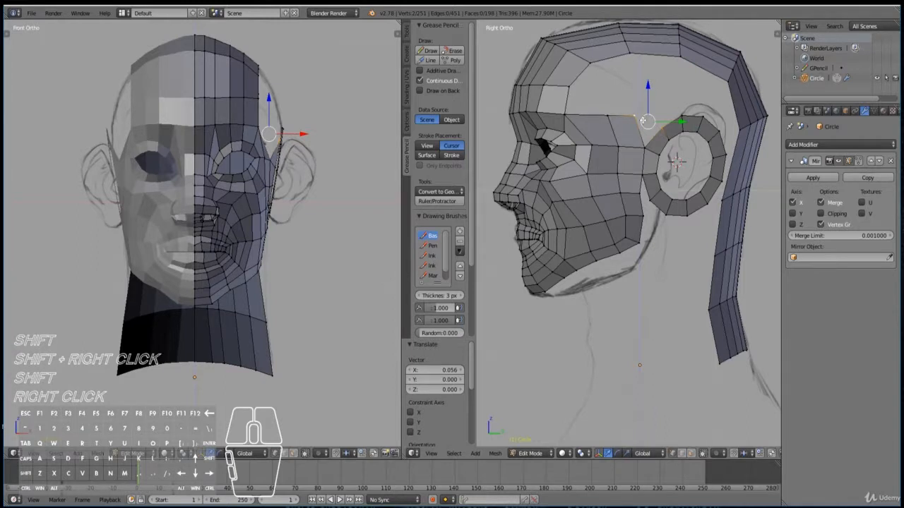
{"action": "key", "text": "alt+m"}
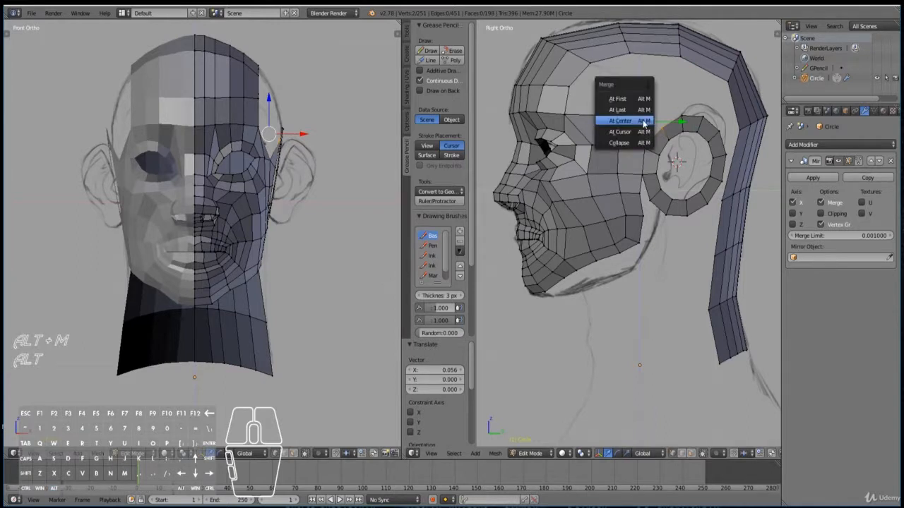
{"action": "left_click", "coordinate": [643, 122]}
Merge the ear ring's two lower front vertices with the adjacent vertices on the cheek's rear edge at center.
{"action": "right_click", "coordinate": [644, 198], "text": "shift"}
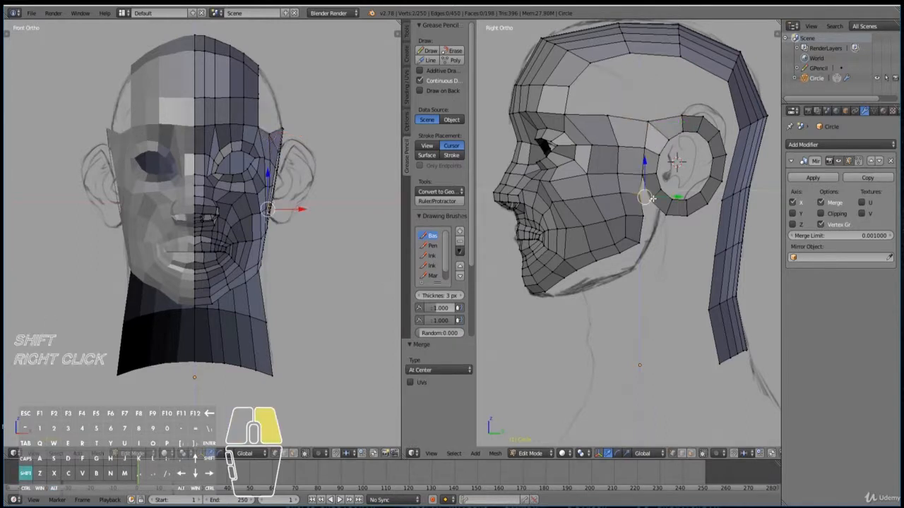
{"action": "key", "text": "alt+m"}
{"action": "left_click", "coordinate": [652, 199]}
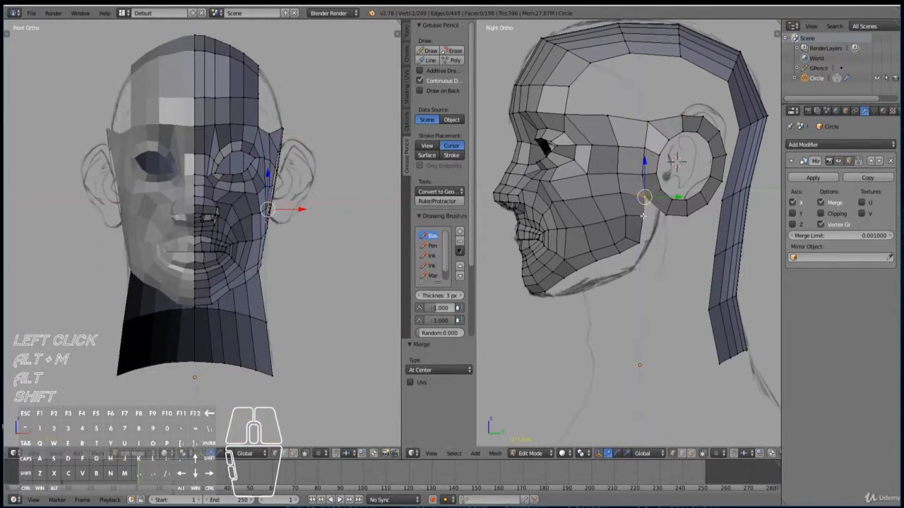
{"action": "right_click", "coordinate": [655, 212]}
{"action": "right_click", "coordinate": [659, 213], "text": "shift"}
{"action": "key", "text": "alt+m"}
{"action": "left_click", "coordinate": [657, 214]}
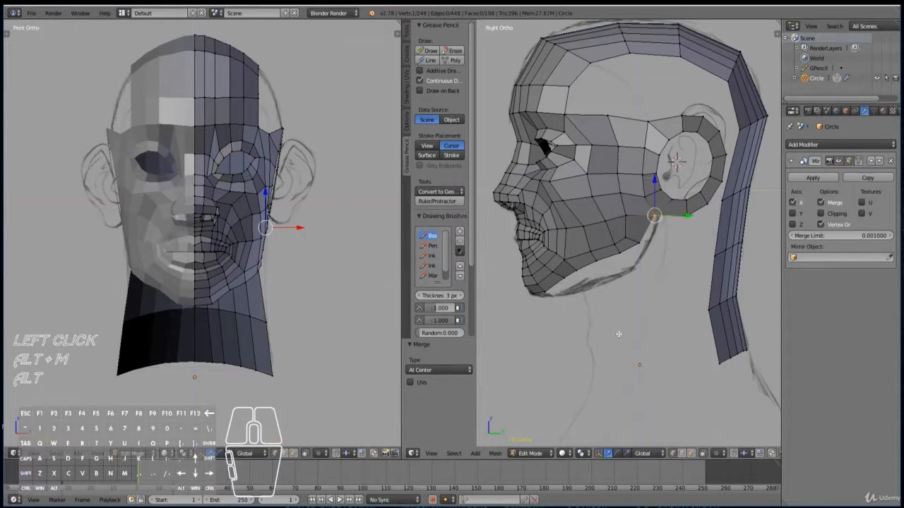
Adjust the jaw corner vertices below the ear, moving the inner one about 0.043 in Y and 0.019 in Z.
{"action": "right_click", "coordinate": [648, 245]}
{"action": "key", "text": "g"}
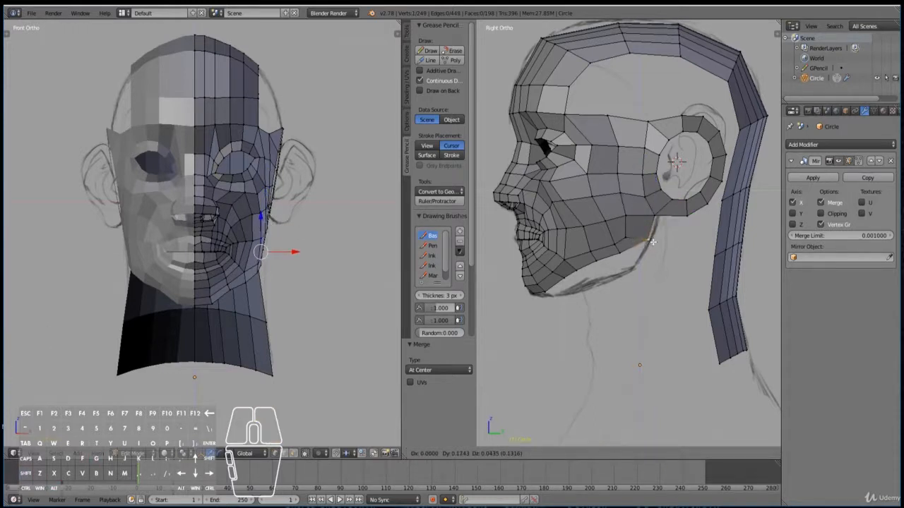
{"action": "left_click", "coordinate": [647, 245]}
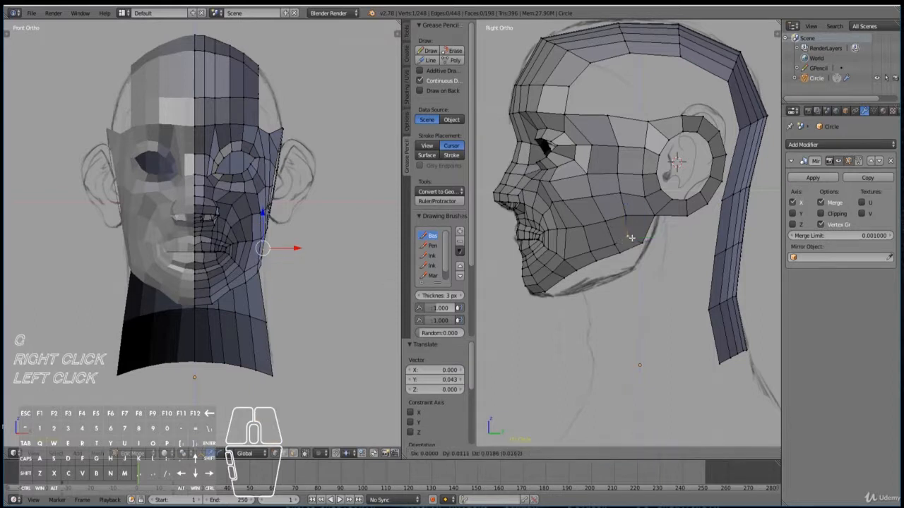
{"action": "left_click", "coordinate": [632, 238]}
{"action": "right_click", "coordinate": [654, 213]}
Fill the gap between the skull strip and the temple and ear ring with faces, working from the forehead toward the back.
{"action": "right_click", "coordinate": [646, 119]}
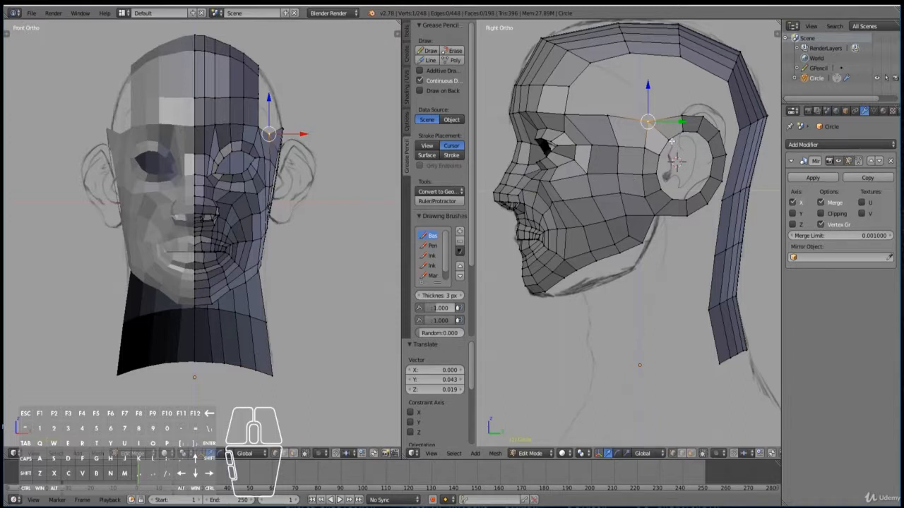
{"action": "right_click", "coordinate": [582, 123], "text": "shift"}
{"action": "right_click", "coordinate": [608, 125], "text": "shift"}
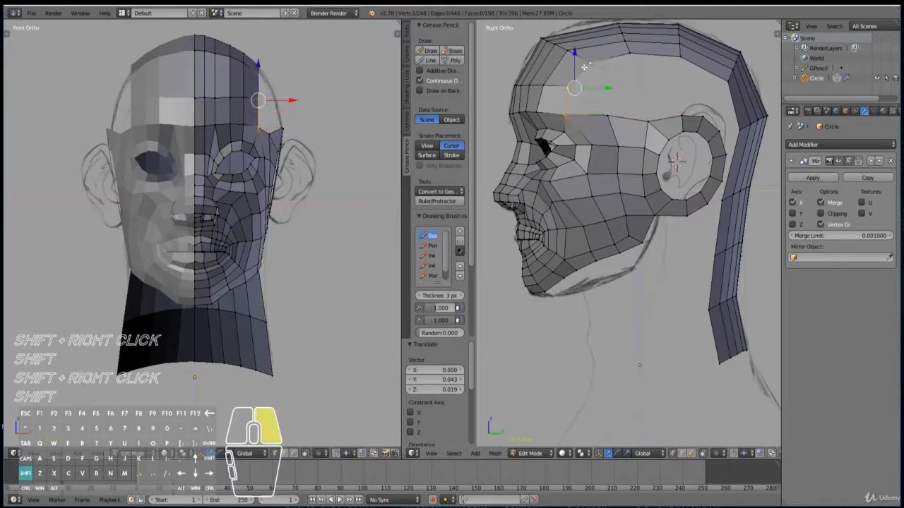
{"action": "key", "text": "f"}
{"action": "right_click", "coordinate": [609, 124]}
{"action": "right_click", "coordinate": [590, 59], "text": "shift"}
{"action": "key", "text": "f"}
{"action": "key", "text": "f"}
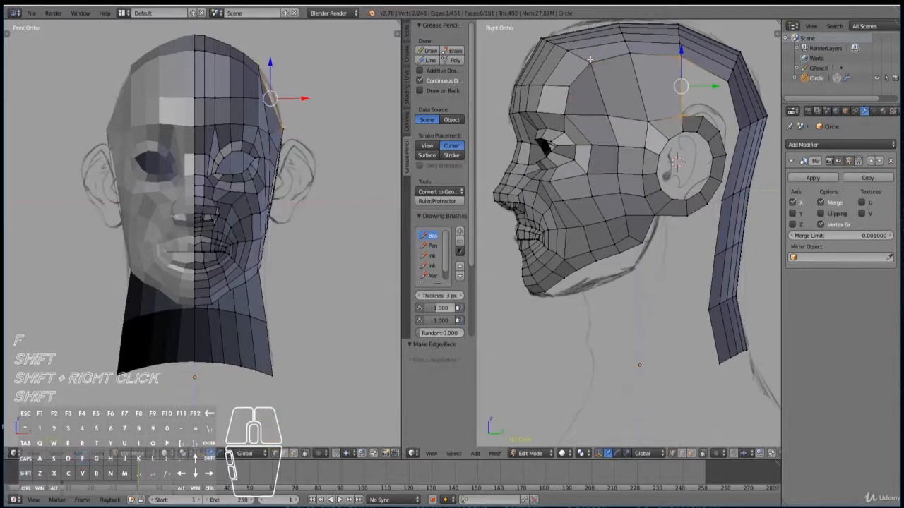
{"action": "key", "text": "f"}
{"action": "key", "text": "f"}
{"action": "key", "text": "f"}
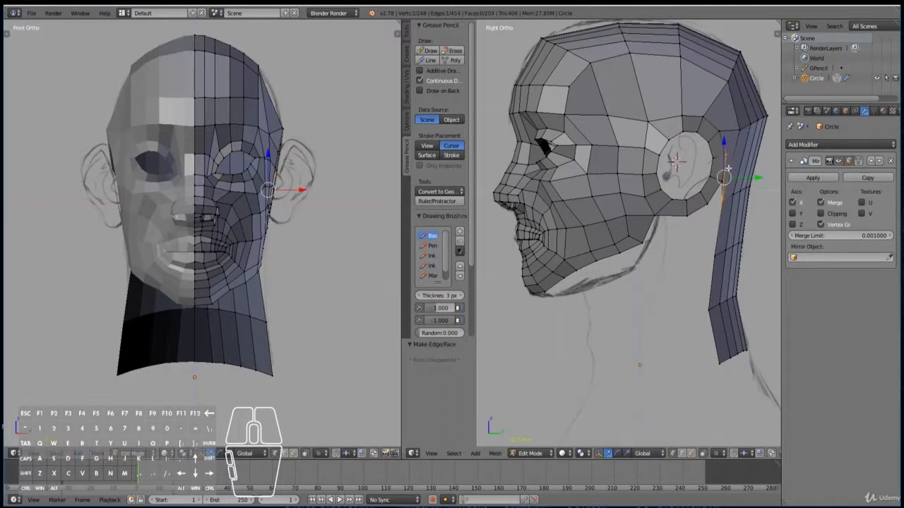
Undo the last face, add a loop cut across the strip behind the ear, rotate it about 10.435° and move it about 0.044 in Y.
{"action": "key", "text": "ctrl+z"}
{"action": "key", "text": "ctrl+r"}
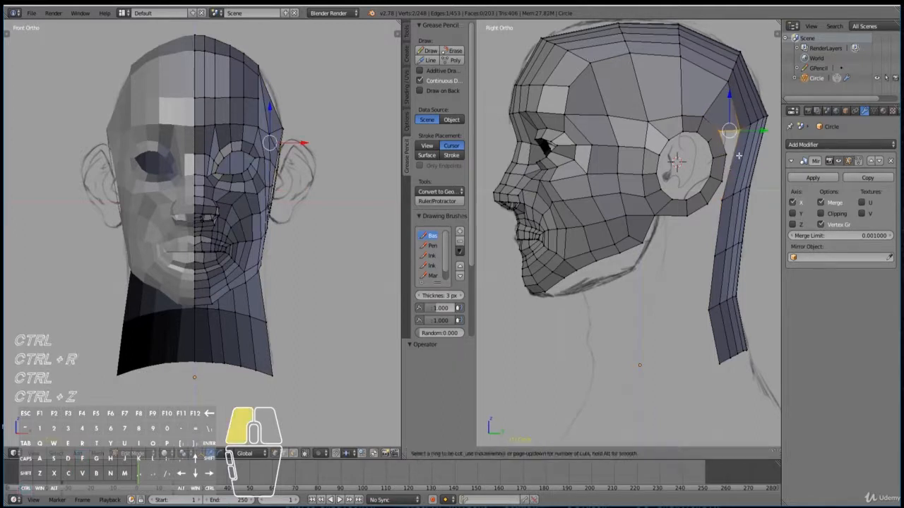
{"action": "left_click", "coordinate": [738, 156]}
{"action": "key", "text": "r"}
{"action": "left_click", "coordinate": [767, 153]}
{"action": "key", "text": "g"}
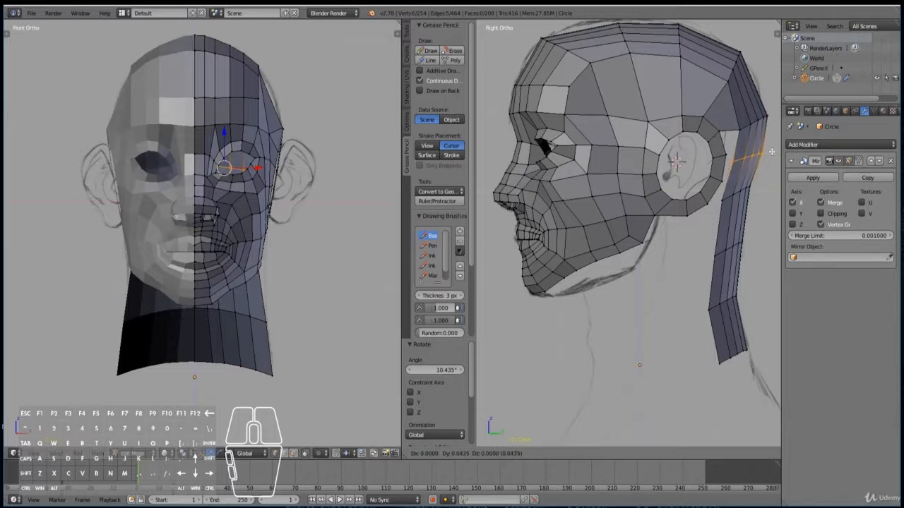
{"action": "left_click", "coordinate": [772, 152]}
Move the new cut's front vertex about 0.062 in Y and 0.050 in Z, and fill the gap behind the ear ring with faces.
{"action": "right_click", "coordinate": [735, 159]}
{"action": "key", "text": "g"}
{"action": "left_click", "coordinate": [738, 157]}
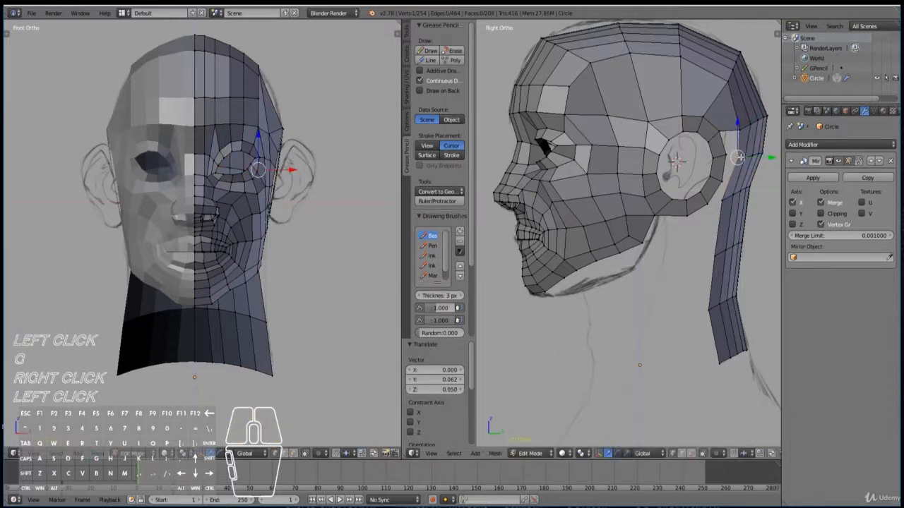
{"action": "right_click", "coordinate": [710, 240]}
{"action": "right_click", "coordinate": [739, 134], "text": "shift"}
{"action": "key", "text": "f"}
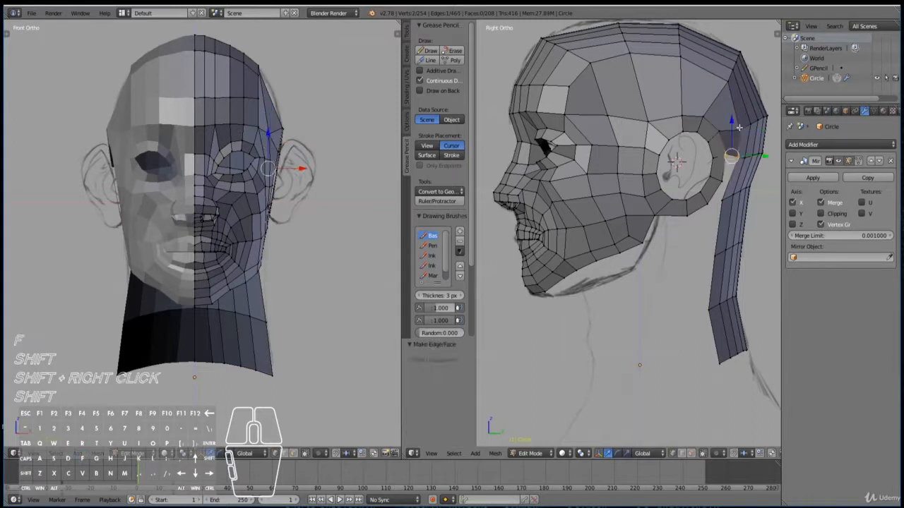
Move the ear ring's lower rear outer vertex about -0.068 in Y and -0.099 in Z, and its inner neighbour about -0.043 in both.
{"action": "right_click", "coordinate": [720, 182]}
{"action": "key", "text": "g"}
{"action": "left_click", "coordinate": [714, 187]}
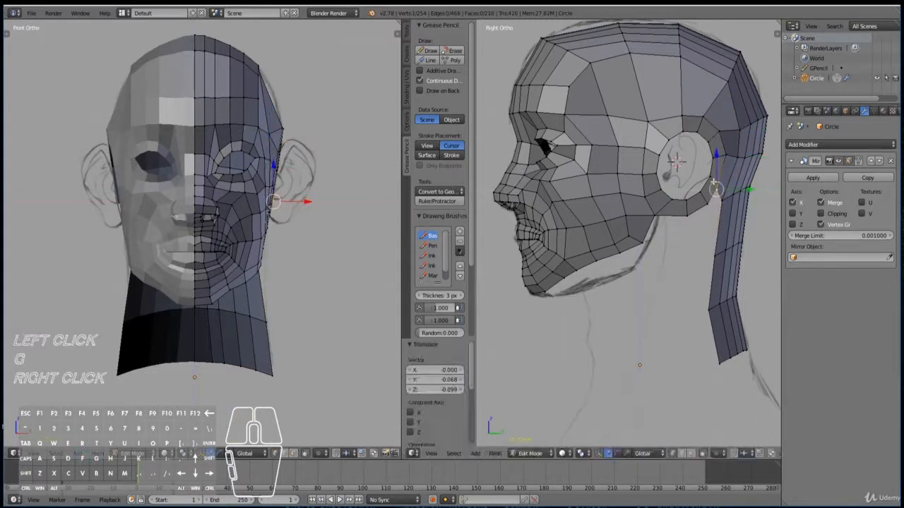
{"action": "right_click", "coordinate": [709, 178]}
{"action": "key", "text": "g"}
{"action": "left_click", "coordinate": [707, 179]}
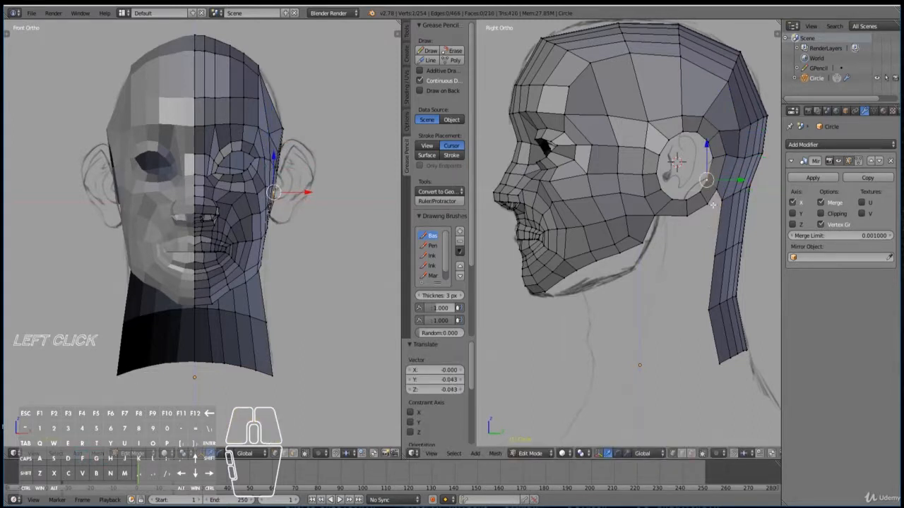
Extrude the ear ring's lower rear edge down the neck in two segments, rotating the first about 22.982° and moving it 0.037 in Y and 0.050 in Z.
{"action": "right_click", "coordinate": [646, 120]}
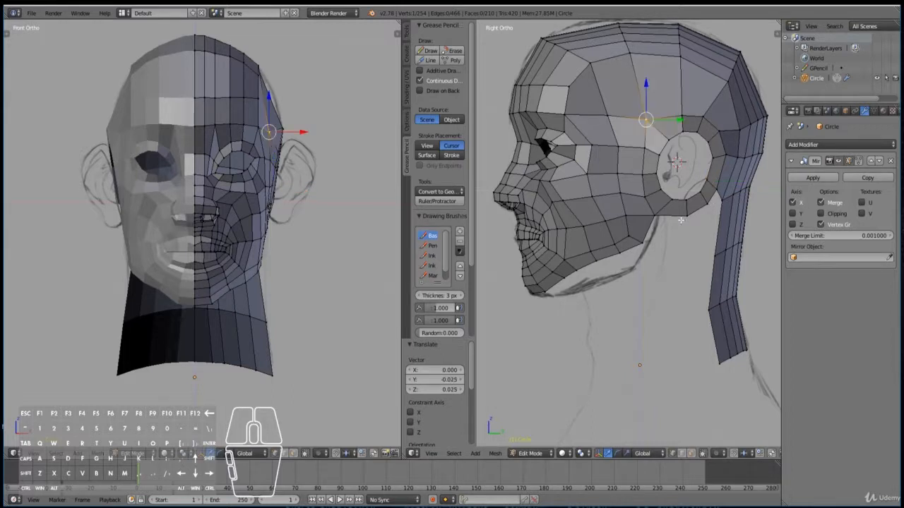
{"action": "right_click", "coordinate": [686, 216]}
{"action": "right_click", "coordinate": [708, 205], "text": "shift"}
{"action": "key", "text": "e"}
{"action": "left_click", "coordinate": [700, 260]}
{"action": "key", "text": "g"}
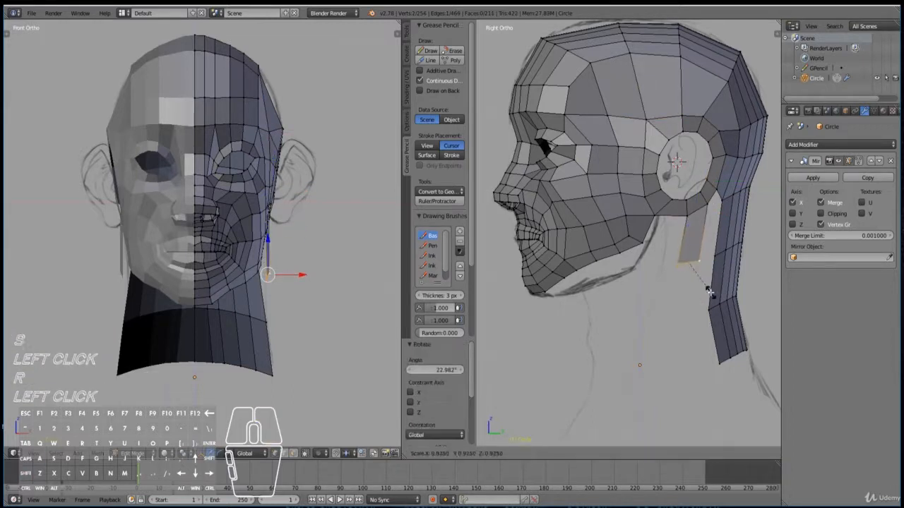
{"action": "left_click", "coordinate": [699, 260]}
{"action": "key", "text": "e"}
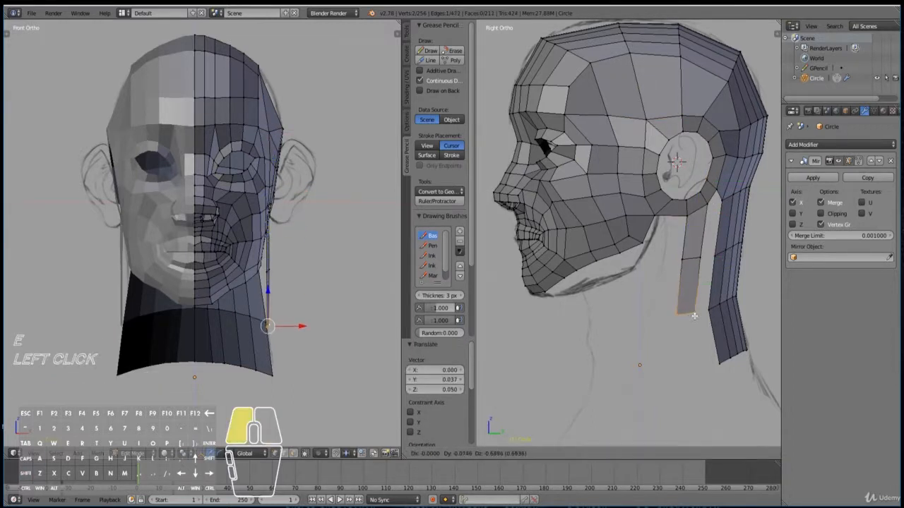
{"action": "left_click", "coordinate": [694, 313]}
Fill the gap between the rear jaw corner and the new neck strip below the ear with faces.
{"action": "right_click", "coordinate": [651, 239], "text": "shift"}
{"action": "key", "text": "f"}
{"action": "key", "text": "a"}
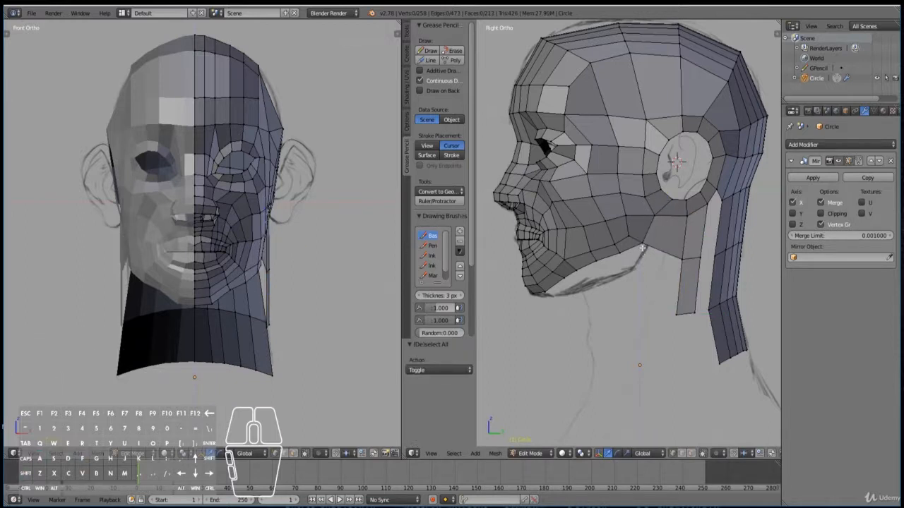
{"action": "right_click", "coordinate": [643, 247]}
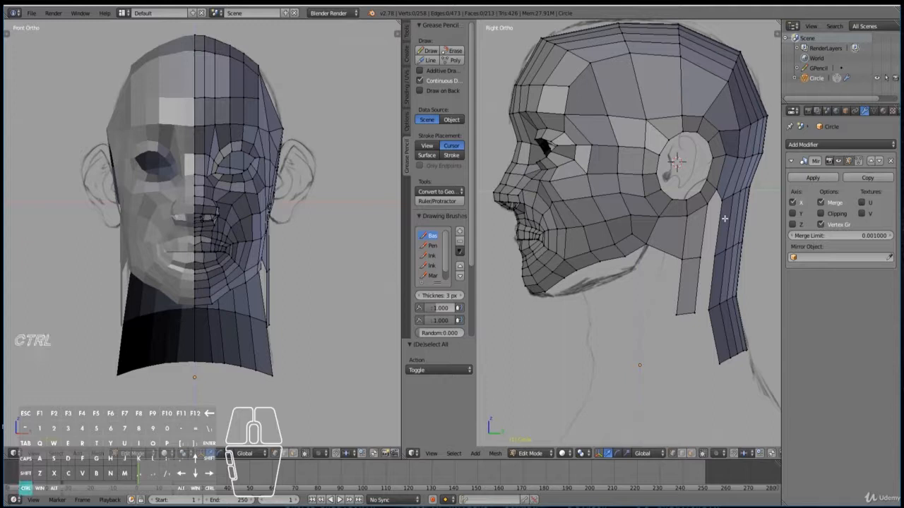
Add a loop cut across the rear neck strip behind the ear and fill the small gap beside the ear ring's lower rear corner.
{"action": "key", "text": "ctrl+r"}
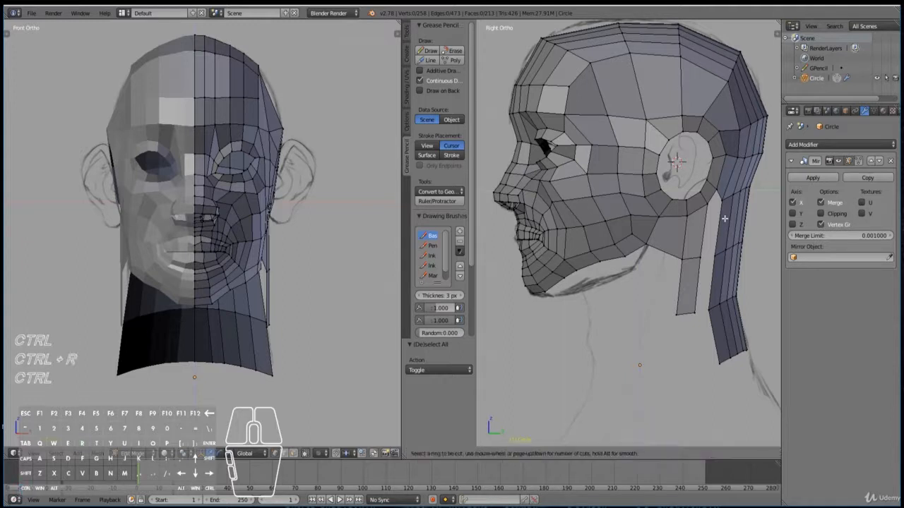
{"action": "left_click", "coordinate": [724, 219]}
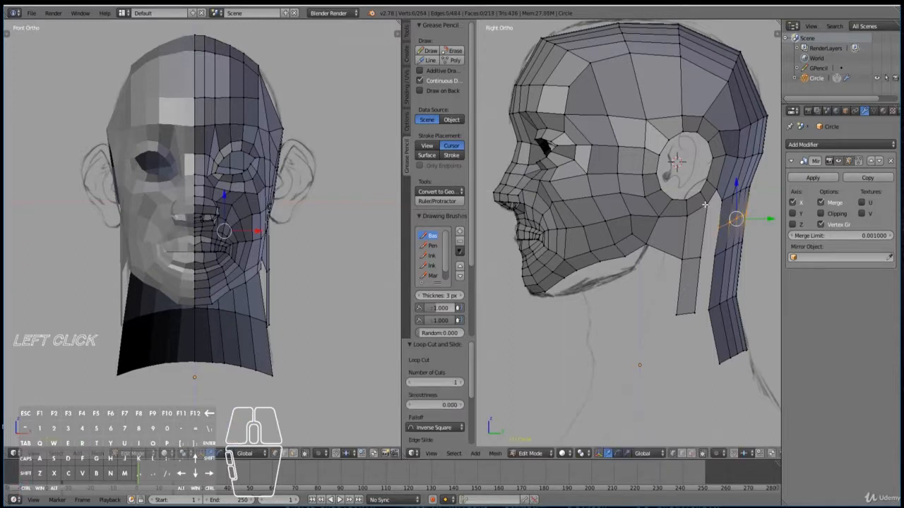
{"action": "right_click", "coordinate": [717, 212]}
{"action": "right_click", "coordinate": [718, 225], "text": "shift"}
{"action": "right_click", "coordinate": [719, 225], "text": "shift"}
{"action": "key", "text": "f"}
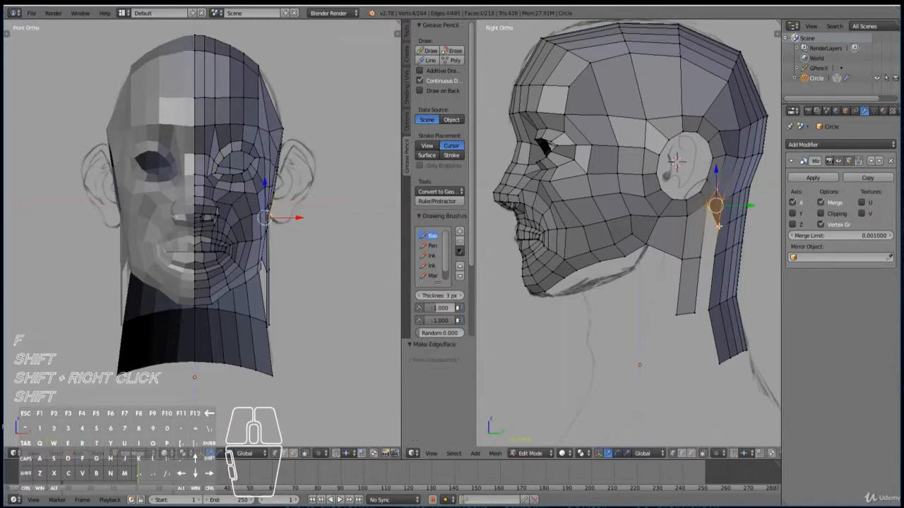
Fill the gap between the front and rear neck strips with faces, from below the ear down to the front strip's lower end.
{"action": "key", "text": "a"}
{"action": "right_click", "coordinate": [712, 260]}
{"action": "right_click", "coordinate": [698, 266], "text": "shift"}
{"action": "key", "text": "f"}
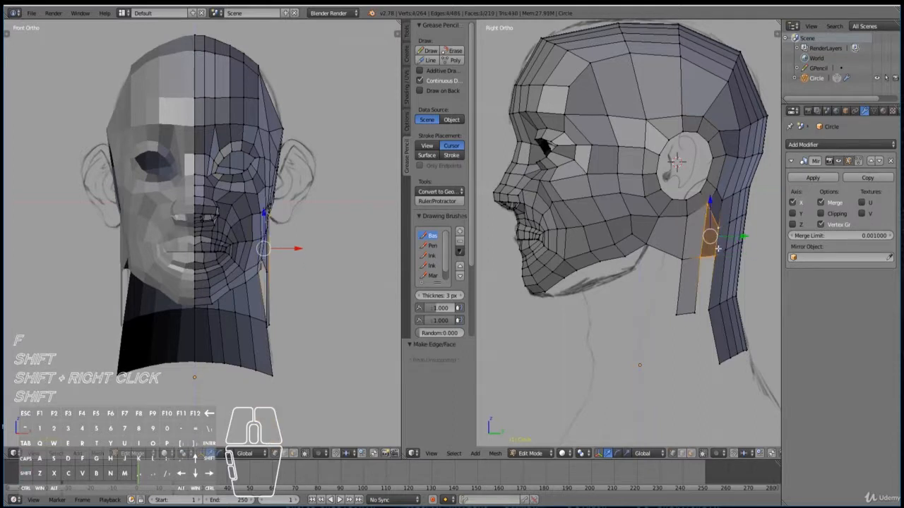
{"action": "key", "text": "a"}
{"action": "right_click", "coordinate": [699, 264]}
{"action": "right_click", "coordinate": [713, 260], "text": "shift"}
{"action": "key", "text": "f"}
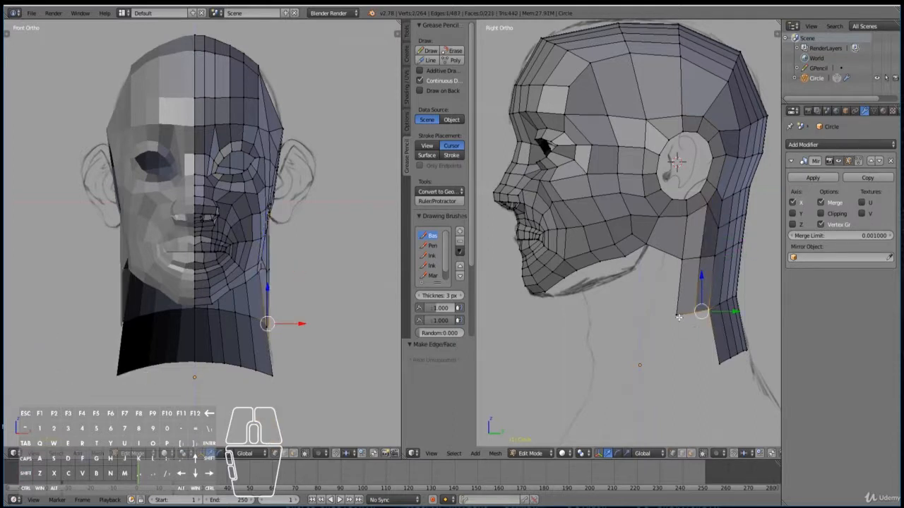
Extrude the lower edge of the front neck strip about -0.137 in Y and -0.696 in Z.
{"action": "right_click", "coordinate": [681, 316]}
{"action": "right_click", "coordinate": [693, 316], "text": "shift"}
{"action": "key", "text": "e"}
{"action": "left_click", "coordinate": [684, 374]}
Move the lower front corner vertex of the rear neck strip about -0.180 in Y and -0.012 in Z.
{"action": "right_click", "coordinate": [686, 372]}
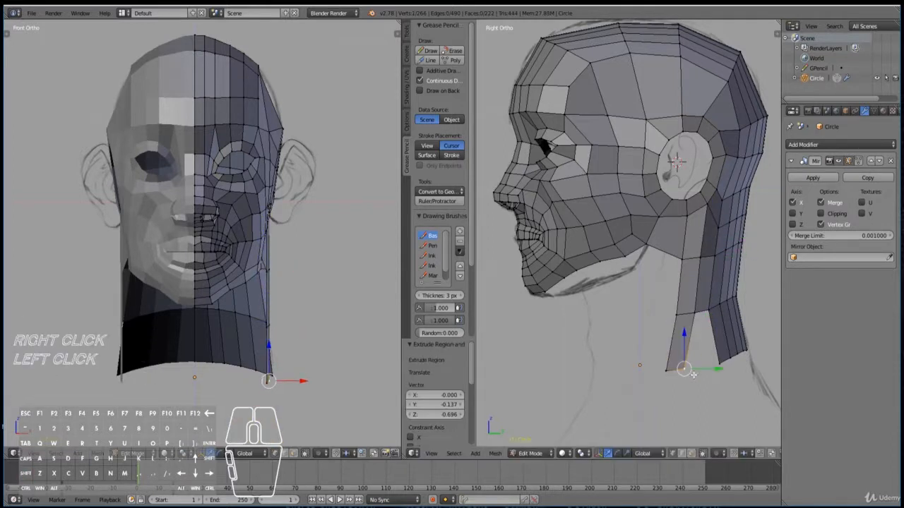
{"action": "right_click", "coordinate": [719, 370], "text": "shift"}
{"action": "key", "text": "g"}
{"action": "right_click", "coordinate": [714, 370]}
{"action": "right_click", "coordinate": [719, 368]}
{"action": "key", "text": "g"}
{"action": "left_click", "coordinate": [707, 367]}
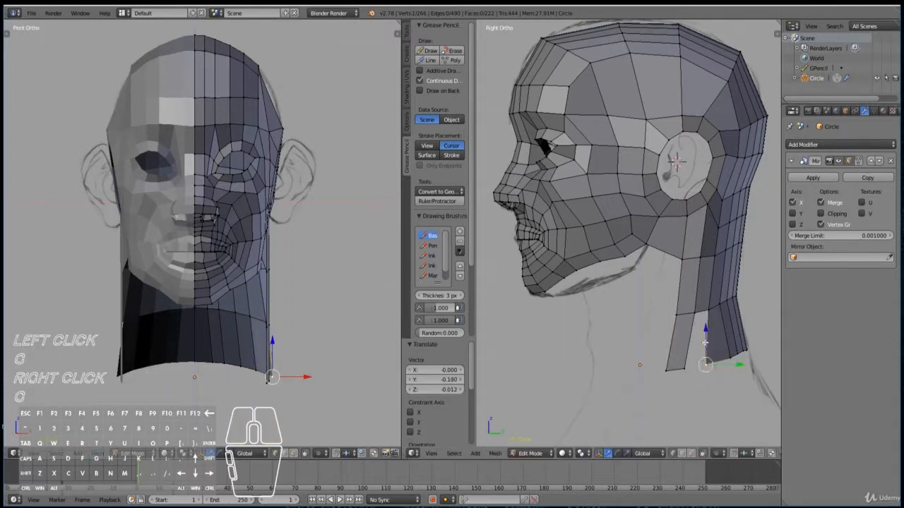
Nudge the vertex above that corner, and move the corner itself about -0.050 in Y and -0.012 in Z.
{"action": "right_click", "coordinate": [709, 314]}
{"action": "key", "text": "g"}
{"action": "left_click", "coordinate": [708, 316]}
{"action": "key", "text": "g"}
{"action": "left_click", "coordinate": [707, 311]}
{"action": "right_click", "coordinate": [707, 357]}
{"action": "key", "text": "g"}
{"action": "left_click", "coordinate": [704, 358]}
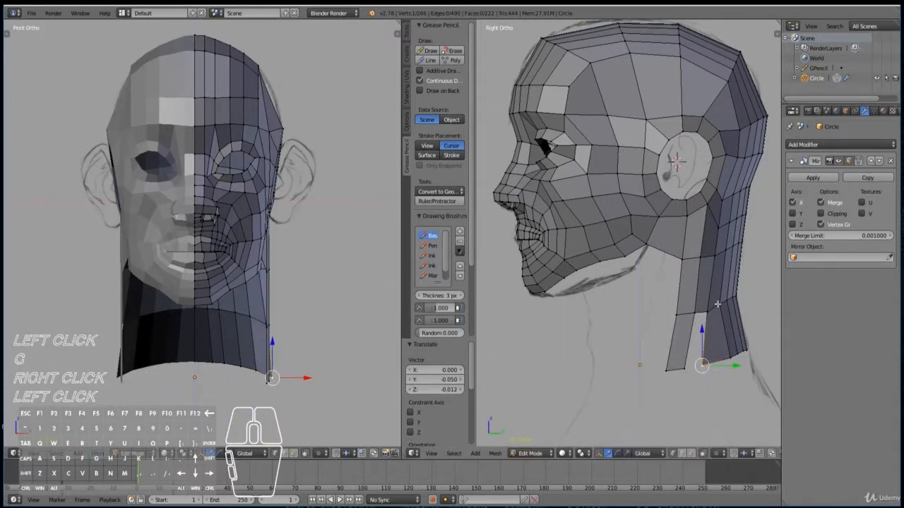
Shift the next vertex column of the rear neck strip forward, moving its bottom vertex about -0.137 in Y and -0.031 in Z.
{"action": "key", "text": "g"}
{"action": "right_click", "coordinate": [718, 305]}
{"action": "key", "text": "g"}
{"action": "left_click", "coordinate": [714, 306]}
{"action": "right_click", "coordinate": [726, 357]}
{"action": "key", "text": "g"}
{"action": "left_click", "coordinate": [716, 360]}
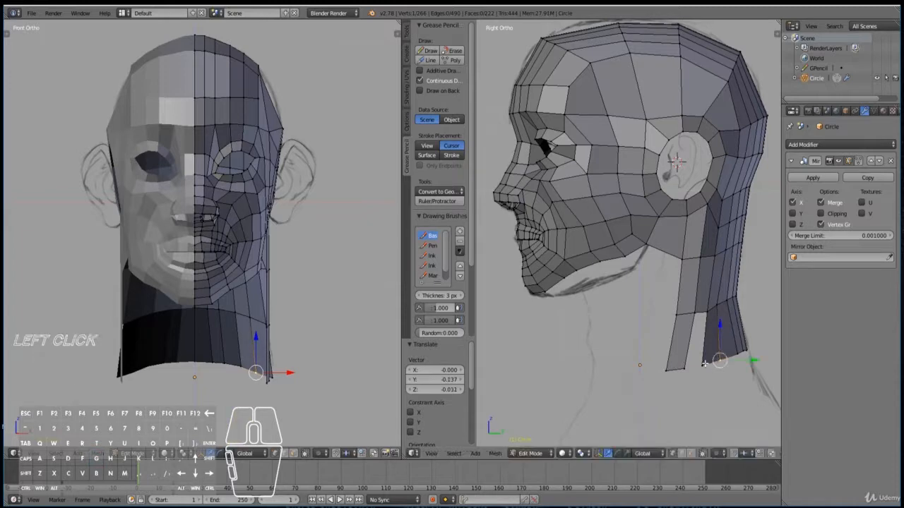
Fill the lowest gap between the front and rear neck strips with a face.
{"action": "right_click", "coordinate": [704, 365]}
{"action": "right_click", "coordinate": [686, 368], "text": "shift"}
{"action": "right_click", "coordinate": [695, 316], "text": "shift"}
{"action": "right_click", "coordinate": [706, 316], "text": "shift"}
{"action": "key", "text": "f"}
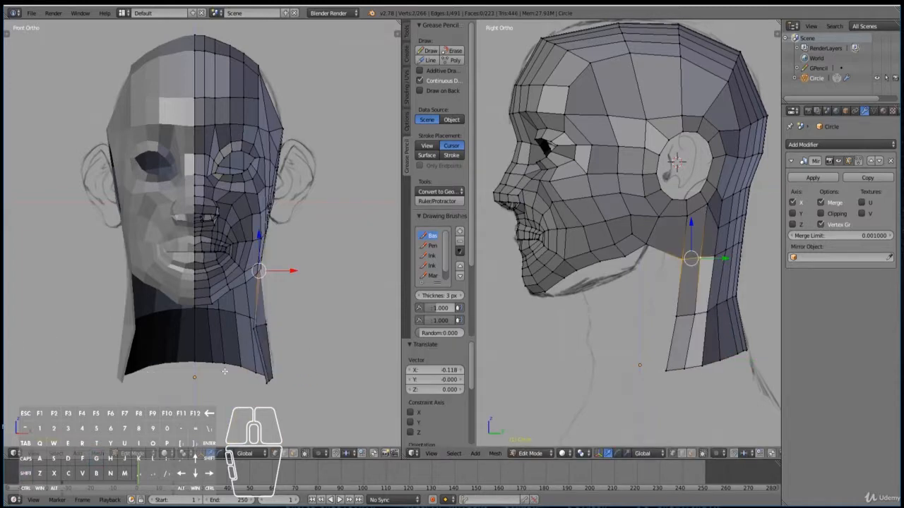
Extrude an edge on the underside of the jaw toward the neck and rotate the new edge about 17.49°.
{"action": "middle_click_drag", "start_coordinate": [256, 321], "coordinate": [236, 269]}
{"action": "scroll", "coordinate": [200, 229], "scroll_direction": "up", "scroll_amount": 2}
{"action": "scroll", "coordinate": [184, 216], "scroll_direction": "up", "scroll_amount": 4, "text": "shift"}
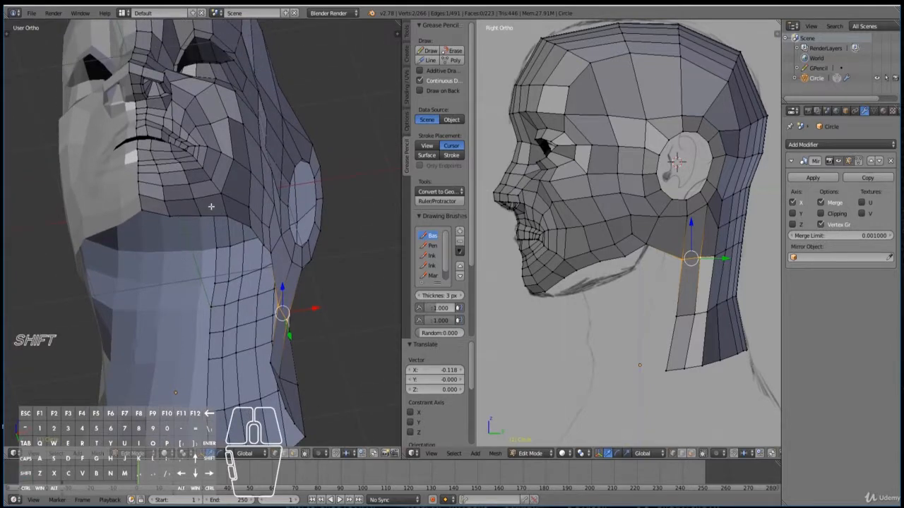
{"action": "right_click", "coordinate": [205, 207]}
{"action": "right_click", "coordinate": [212, 211], "text": "shift"}
{"action": "middle_click_drag", "start_coordinate": [212, 212], "coordinate": [217, 145]}
{"action": "key", "text": "e"}
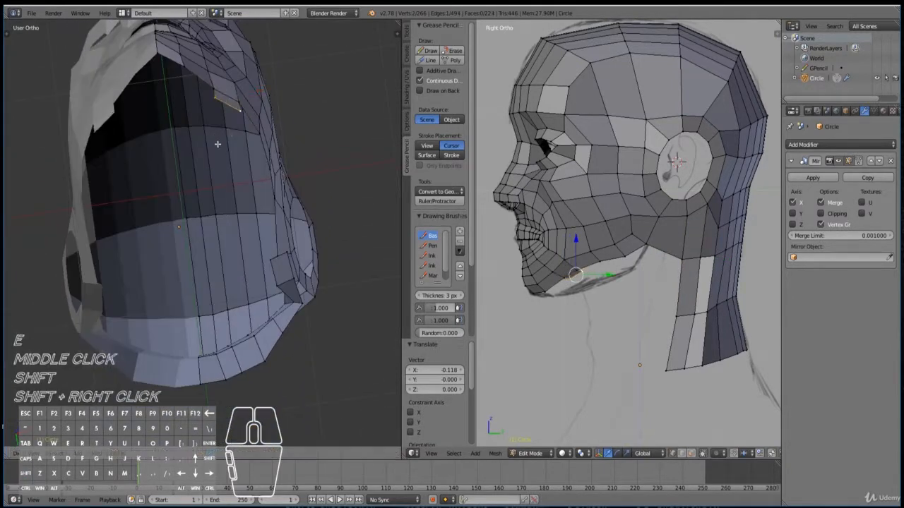
{"action": "left_click", "coordinate": [213, 154]}
{"action": "key", "text": "r"}
{"action": "left_click", "coordinate": [243, 188]}
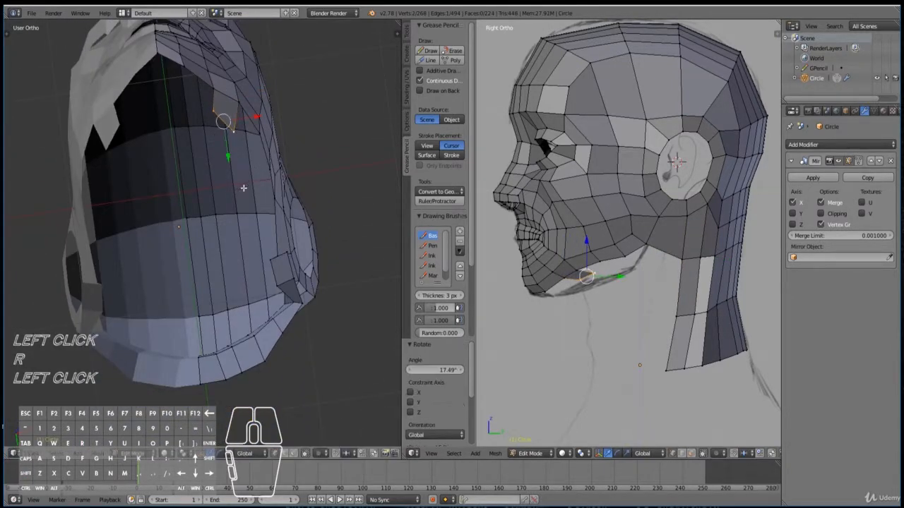
Refine the extruded under-jaw edge by rotating it about 8.284° and moving it about -0.029 in X and -0.008 in Y.
{"action": "key", "text": "g"}
{"action": "left_click", "coordinate": [248, 191]}
{"action": "key", "text": "r"}
{"action": "left_click", "coordinate": [240, 192]}
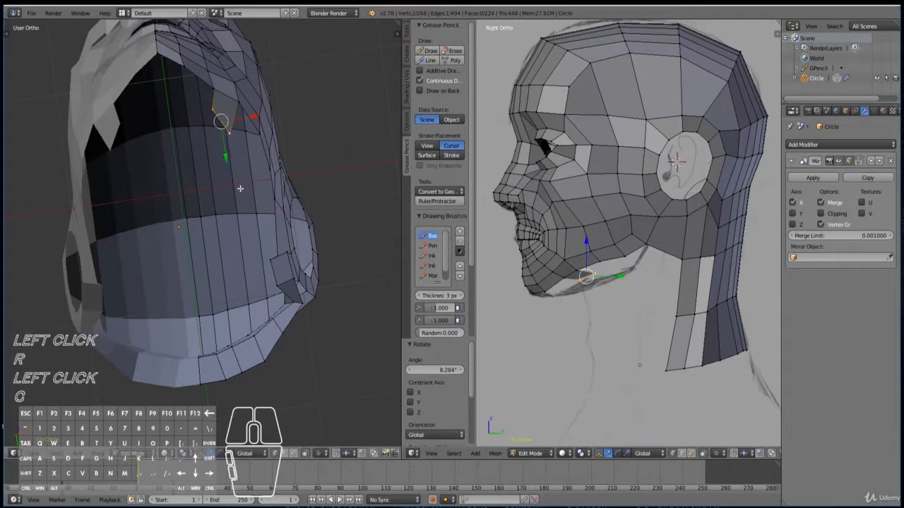
{"action": "middle_click_drag", "start_coordinate": [172, 77], "coordinate": [149, 219]}
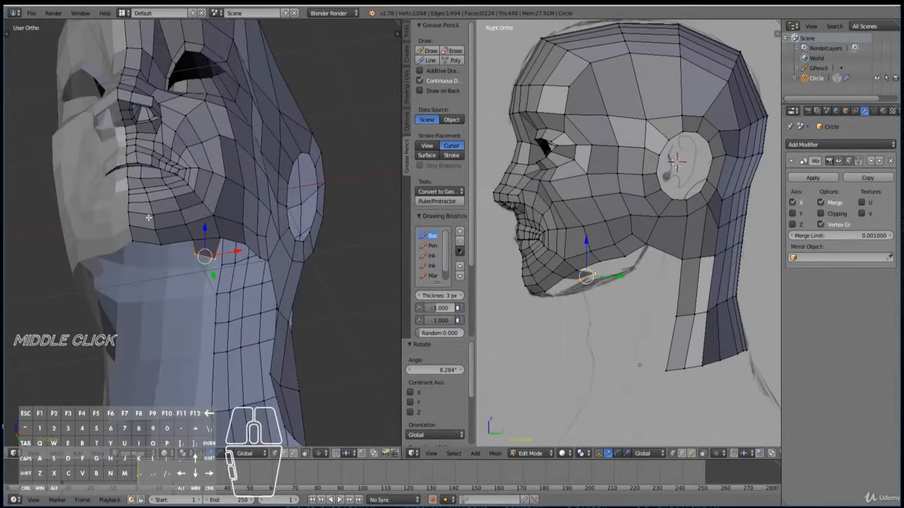
{"action": "middle_click_drag", "start_coordinate": [189, 268], "coordinate": [270, 198]}
{"action": "key", "text": "r"}
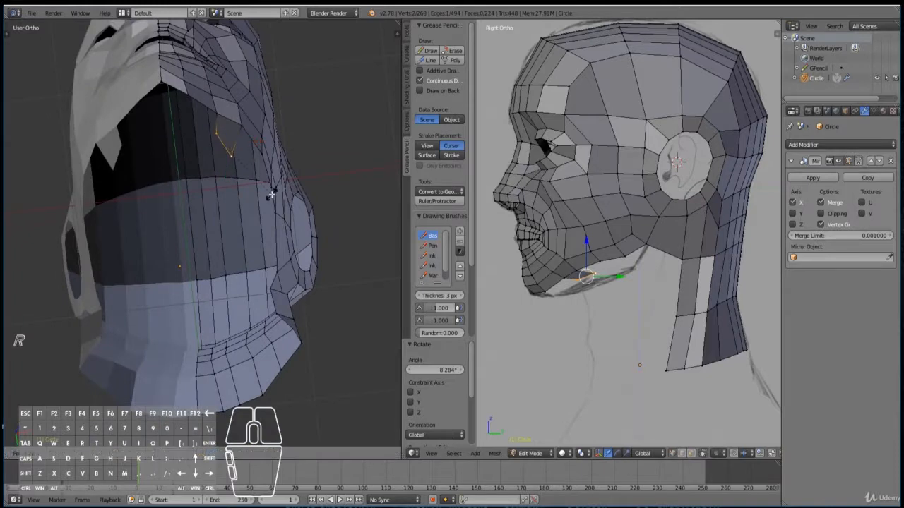
{"action": "left_click", "coordinate": [266, 193]}
{"action": "key", "text": "g"}
{"action": "left_click", "coordinate": [256, 185]}
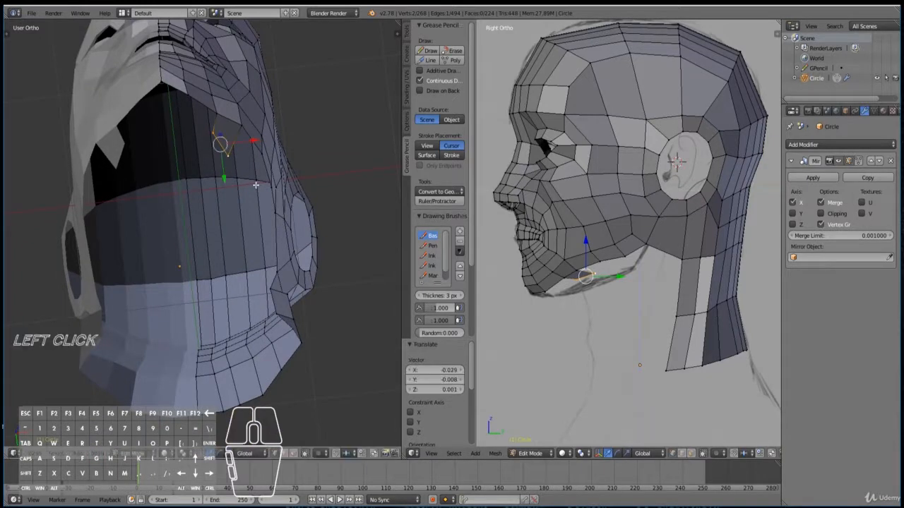
Extrude the under-jaw edge toward the centre line, rotate it about 21.632°, and extrude again about -0.115 in X and 0.019 in Y.
{"action": "key", "text": "e"}
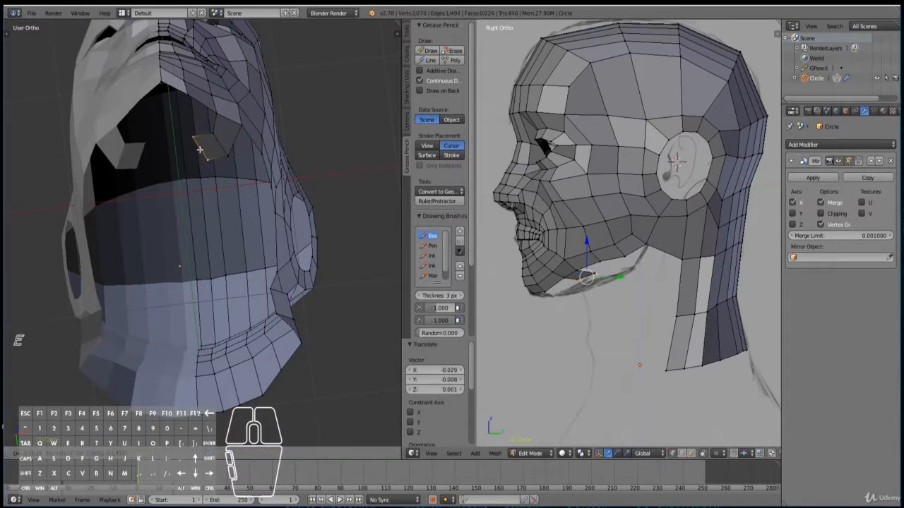
{"action": "left_click", "coordinate": [228, 182]}
{"action": "key", "text": "r"}
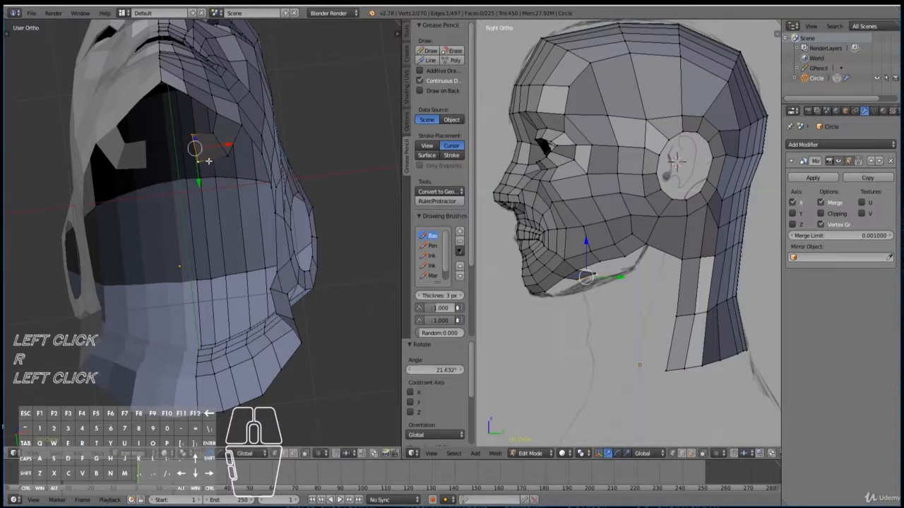
{"action": "left_click", "coordinate": [184, 162]}
{"action": "left_click", "coordinate": [188, 166]}
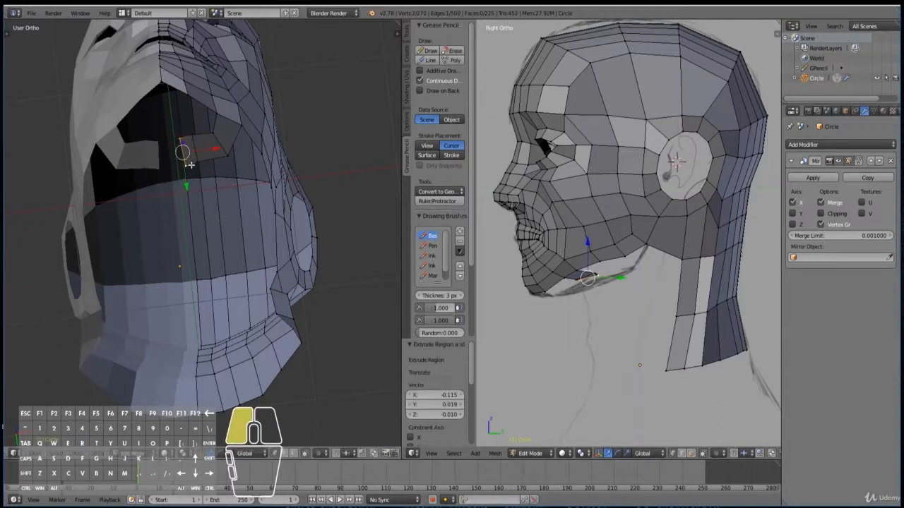
Enable Clipping on the Mirror modifier and move the end edge of the under-jaw strip onto the centre line.
{"action": "left_click", "coordinate": [820, 214]}
{"action": "key", "text": "g"}
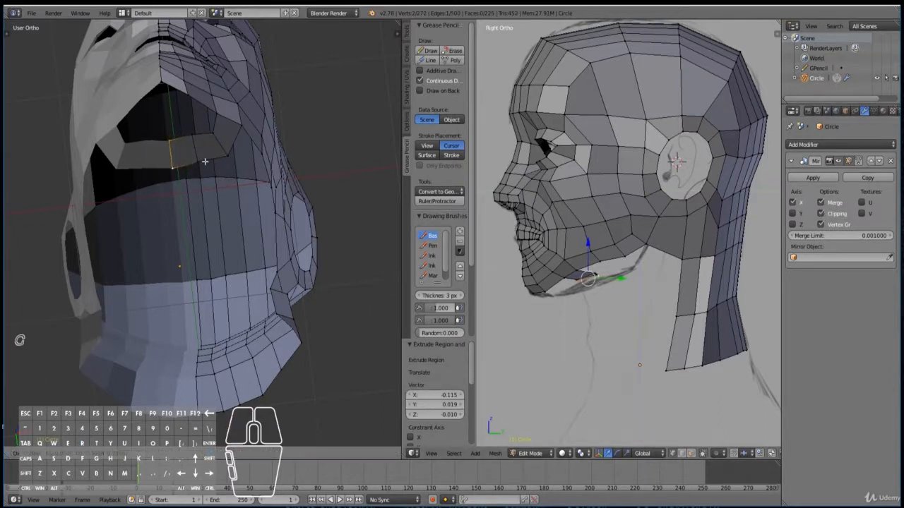
{"action": "left_click", "coordinate": [189, 162]}
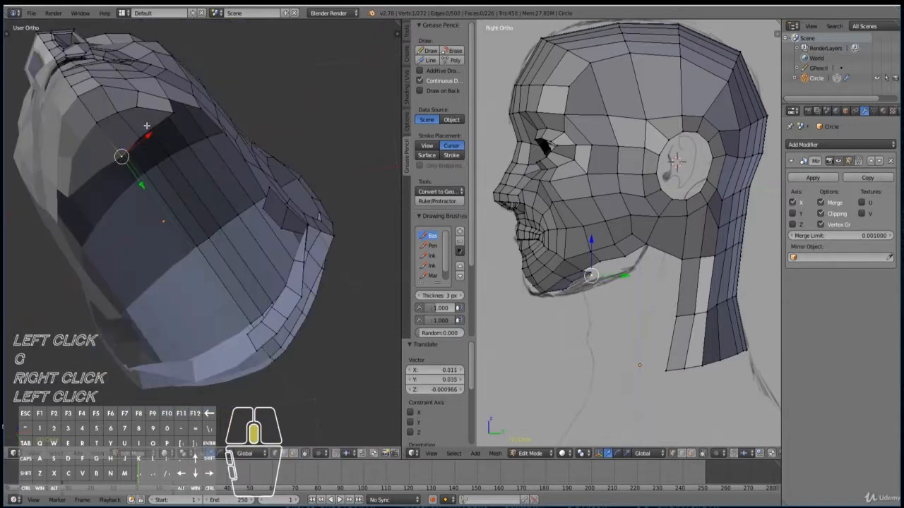
Extrude the lower jaw edge in front of the jaw corner about 0.147 in Y and -0.114 in Z.
{"action": "middle_click_drag", "start_coordinate": [147, 127], "coordinate": [111, 71]}
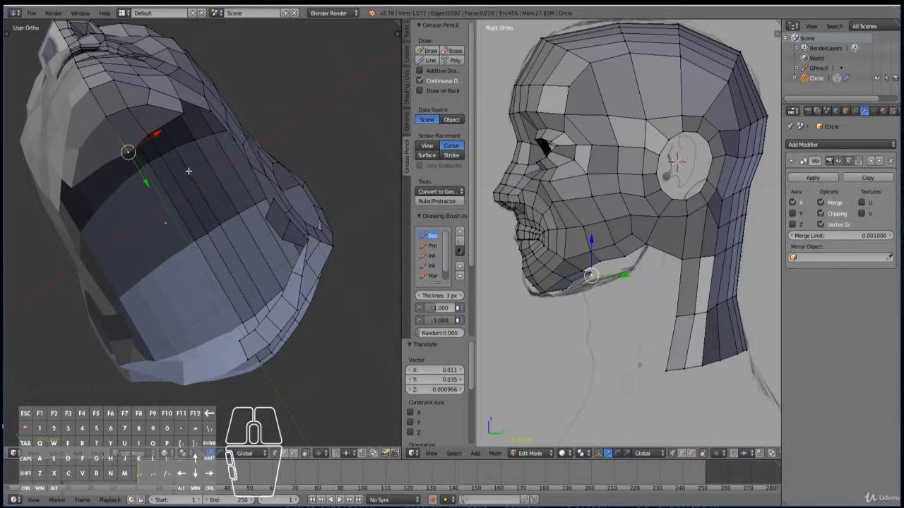
{"action": "middle_click_drag", "start_coordinate": [189, 171], "coordinate": [202, 186]}
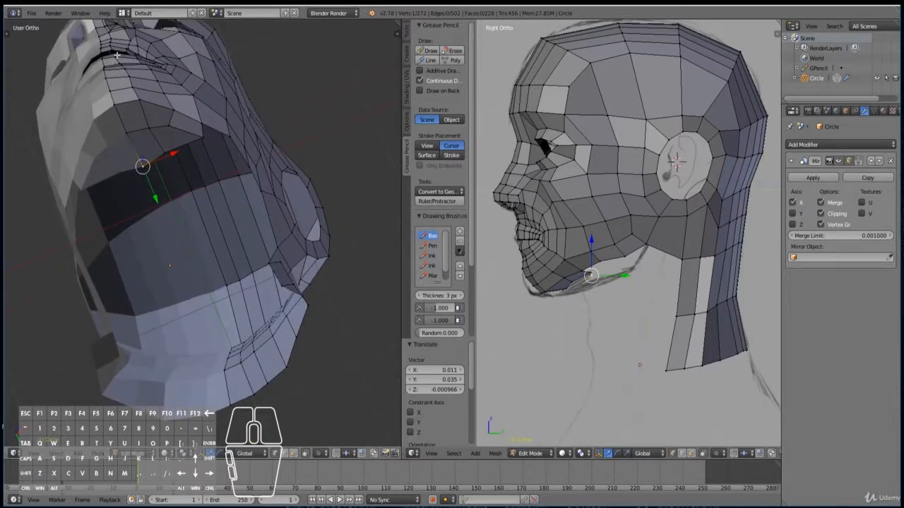
{"action": "middle_click_drag", "start_coordinate": [161, 143], "coordinate": [122, 283]}
{"action": "right_click", "coordinate": [141, 277]}
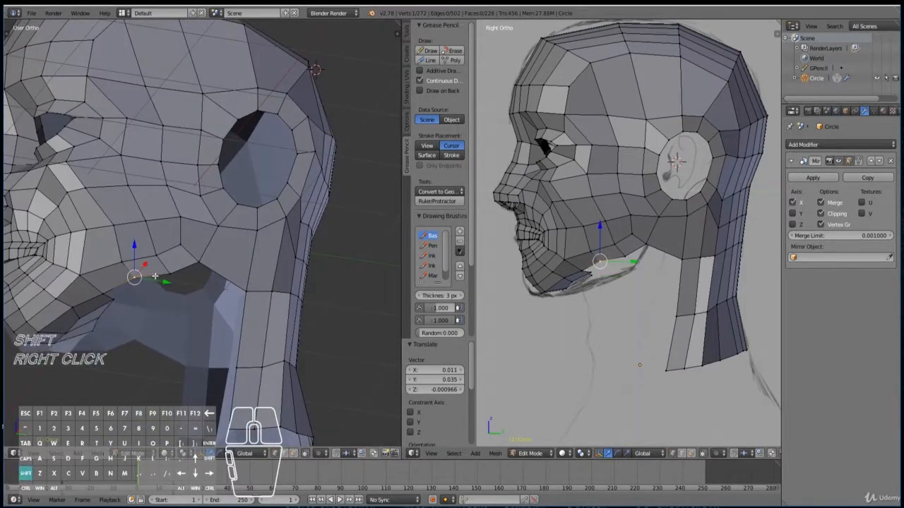
{"action": "right_click", "coordinate": [180, 274], "text": "shift"}
{"action": "key", "text": "e"}
{"action": "left_click", "coordinate": [181, 302]}
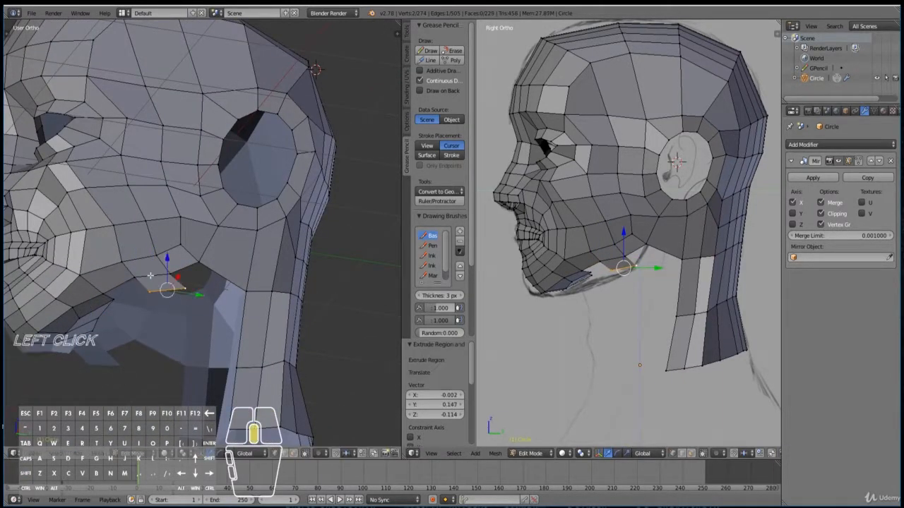
Move the new jaw edge about -0.083 in X and -0.133 in Y, and raise it about 0.048 in Z.
{"action": "middle_click_drag", "start_coordinate": [182, 300], "coordinate": [212, 256]}
{"action": "key", "text": "g"}
{"action": "left_click", "coordinate": [189, 200]}
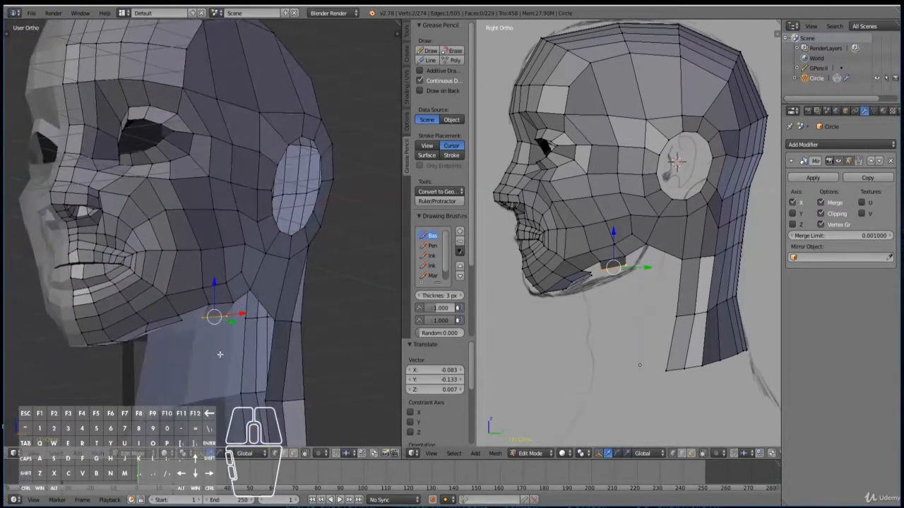
{"action": "middle_click_drag", "start_coordinate": [220, 354], "coordinate": [227, 353]}
{"action": "key", "text": "g"}
{"action": "key", "text": "z"}
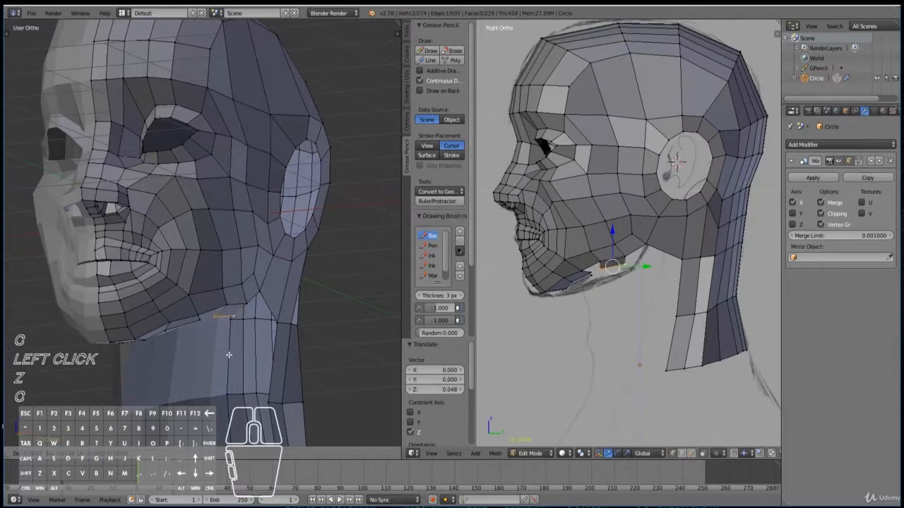
{"action": "left_click", "coordinate": [229, 355]}
Move the extruded jaw edge back about 0.161 in Y and 0.022 in Z.
{"action": "middle_click_drag", "start_coordinate": [229, 356], "coordinate": [132, 263]}
{"action": "key", "text": "g"}
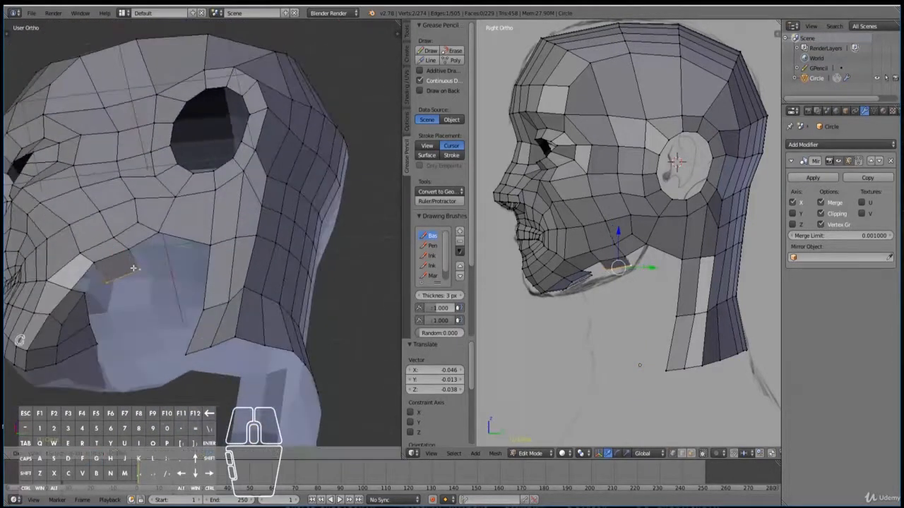
{"action": "left_click", "coordinate": [136, 262]}
Move the under-jaw strip's corner vertex about -0.043 X, 0.041 Y and -0.037 Z, and fill the adjoining gap with a face.
{"action": "right_click", "coordinate": [89, 295]}
{"action": "key", "text": "g"}
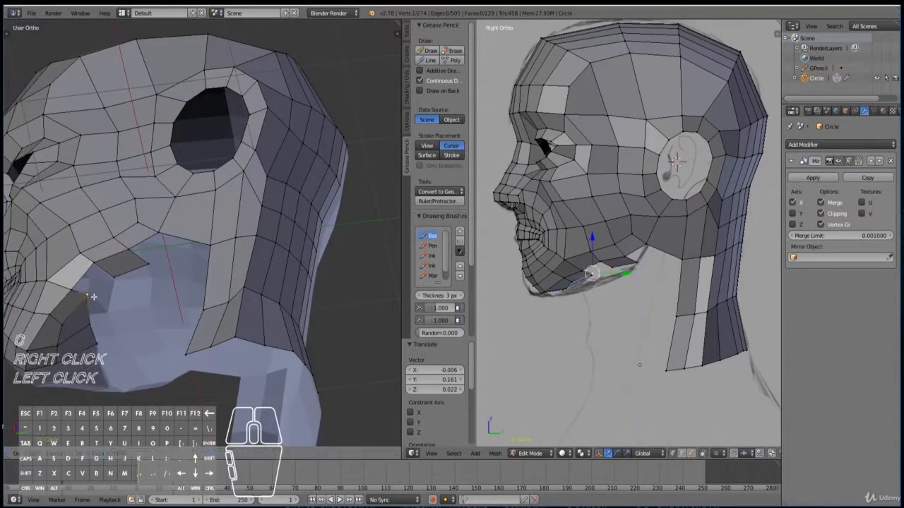
{"action": "left_click", "coordinate": [87, 270]}
{"action": "right_click", "coordinate": [94, 263], "text": "shift"}
{"action": "right_click", "coordinate": [90, 258], "text": "shift"}
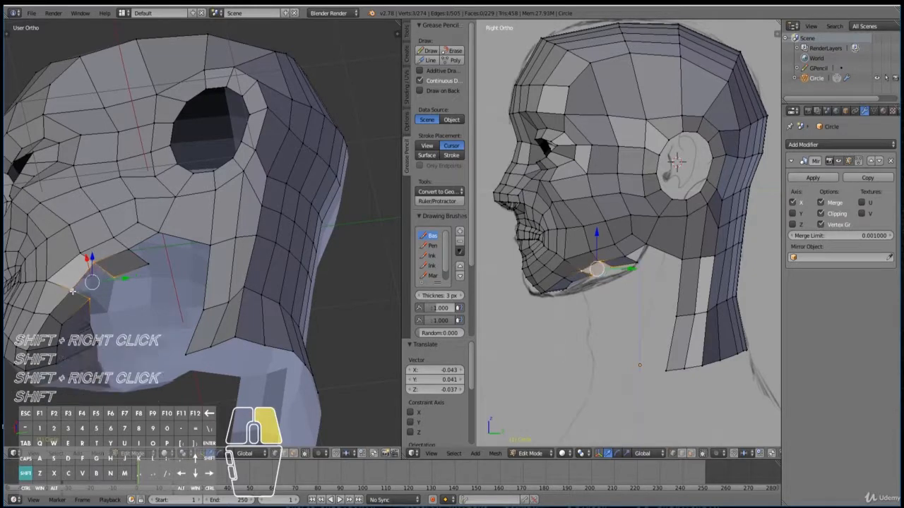
{"action": "key", "text": "f"}
Add a loop cut through the two faces between the ear opening and lower jaw edge, and fill a face beneath the jaw corner.
{"action": "right_click", "coordinate": [149, 262]}
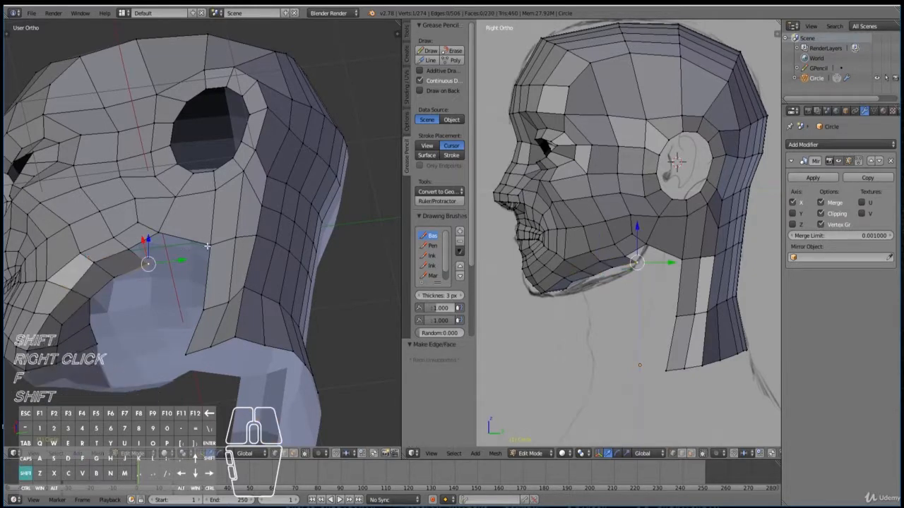
{"action": "middle_click_drag", "start_coordinate": [207, 246], "coordinate": [206, 282]}
{"action": "key", "text": "ctrl+r"}
{"action": "left_click", "coordinate": [206, 283]}
{"action": "right_click", "coordinate": [162, 299]}
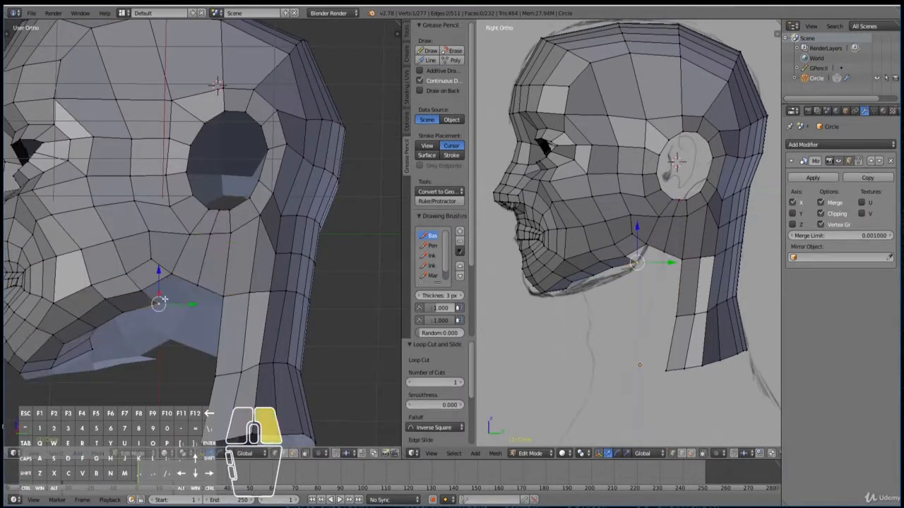
{"action": "right_click", "coordinate": [195, 288], "text": "shift"}
{"action": "right_click", "coordinate": [134, 289], "text": "shift"}
{"action": "key", "text": "f"}
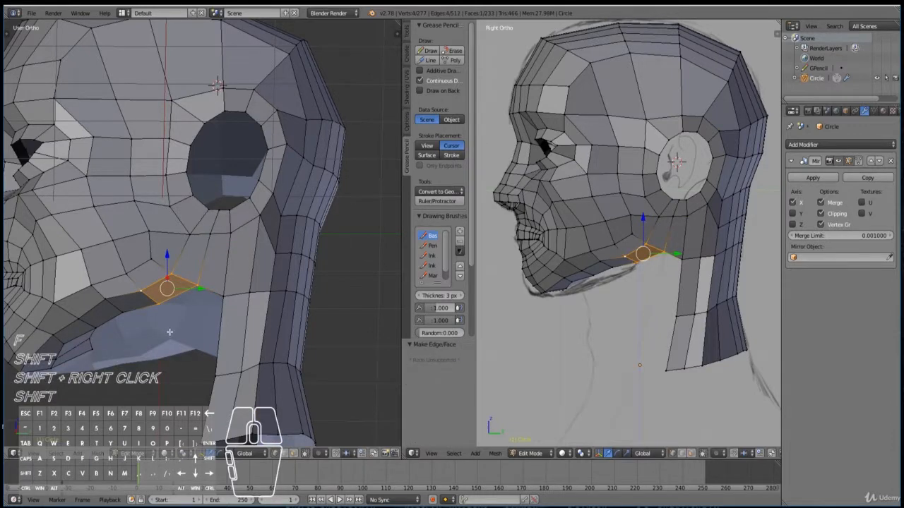
Extrude the rear edge of the under-jaw surface downward about 0.062 in Y and -0.503 in Z to start the front neck.
{"action": "mouse_move", "coordinate": [170, 331]}
{"action": "middle_mouse_down"}
{"action": "mouse_move", "coordinate": [192, 279]}
{"action": "mouse_move", "coordinate": [180, 323]}
{"action": "middle_mouse_up"}
{"action": "key", "text": "KP_3"}
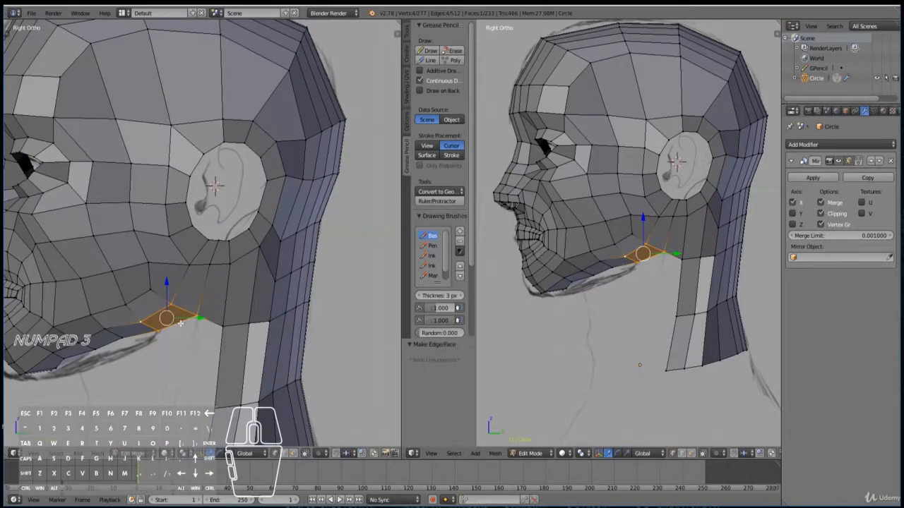
{"action": "right_click", "coordinate": [63, 360]}
{"action": "right_click", "coordinate": [121, 260], "text": "shift"}
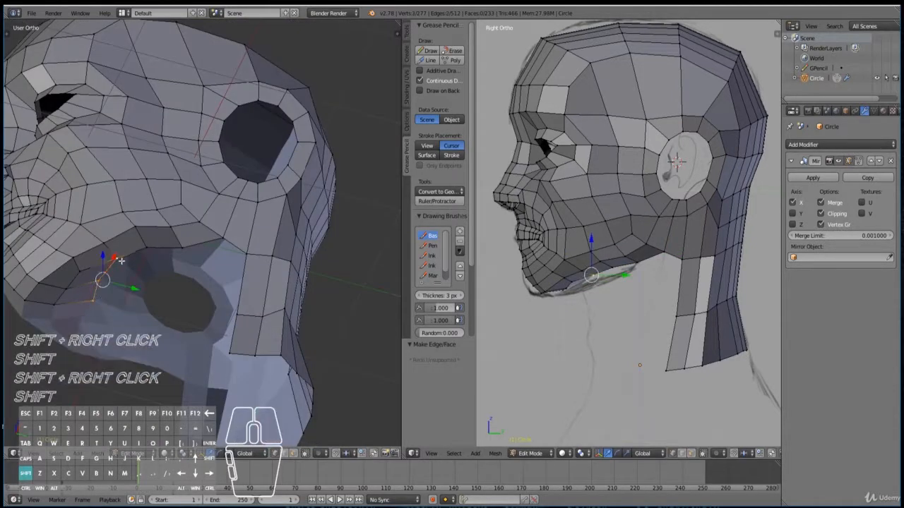
{"action": "key", "text": "KP_3"}
{"action": "scroll", "coordinate": [170, 251], "scroll_direction": "down", "scroll_amount": 2}
{"action": "key", "text": "e"}
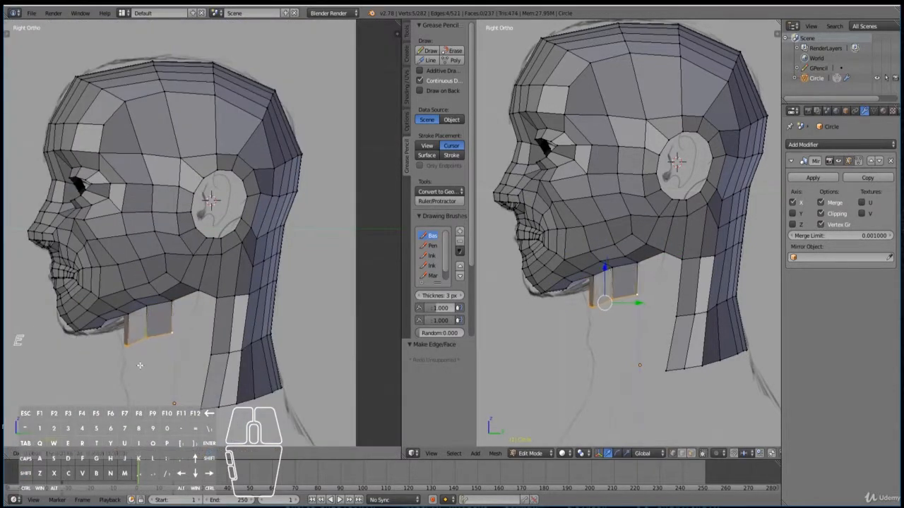
{"action": "left_click", "coordinate": [136, 355]}
{"action": "middle_click_drag", "start_coordinate": [137, 354], "coordinate": [144, 270]}
Move the centre vertex of the jaw-neck junction to the side sketch, and shift the neighbouring vertex about -0.019 Y and -0.037 Z.
{"action": "right_click", "coordinate": [131, 297]}
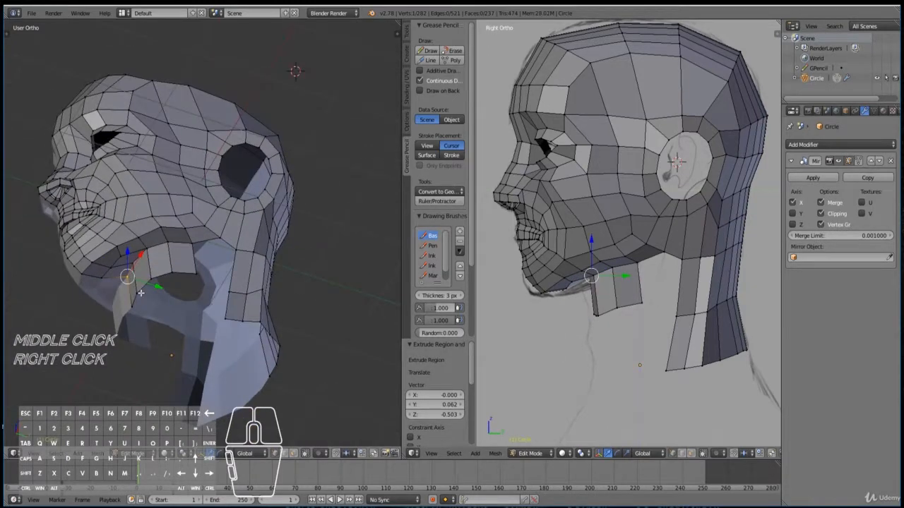
{"action": "key", "text": "KP_3"}
{"action": "key", "text": "g"}
{"action": "left_click", "coordinate": [137, 350]}
{"action": "key", "text": "a"}
{"action": "key", "text": "b"}
{"action": "left_click_drag", "start_coordinate": [121, 305], "coordinate": [137, 323]}
{"action": "key", "text": "g"}
{"action": "left_click", "coordinate": [136, 327]}
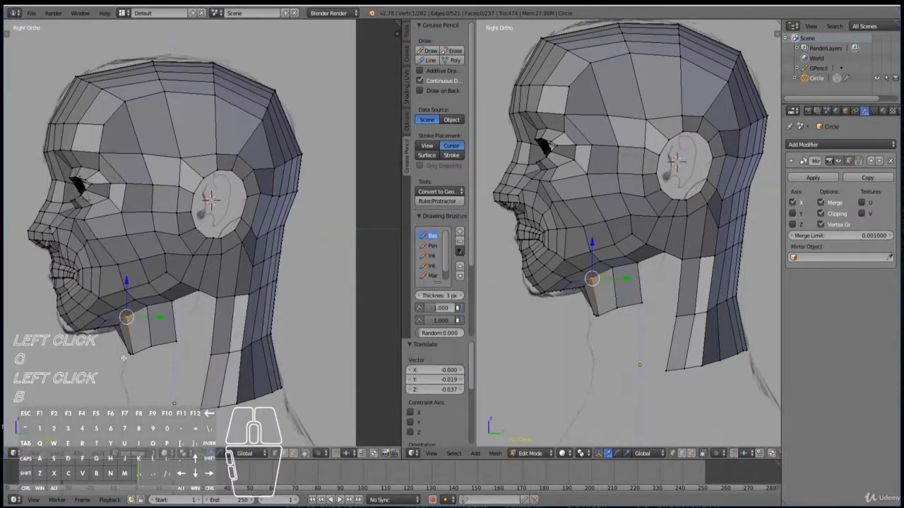
Move the frontmost lower vertices of the neck strip onto the sketched throat line in side view.
{"action": "middle_click_drag", "start_coordinate": [137, 342], "coordinate": [146, 329]}
{"action": "right_click", "coordinate": [138, 340]}
{"action": "key", "text": "KP_3"}
{"action": "key", "text": "g"}
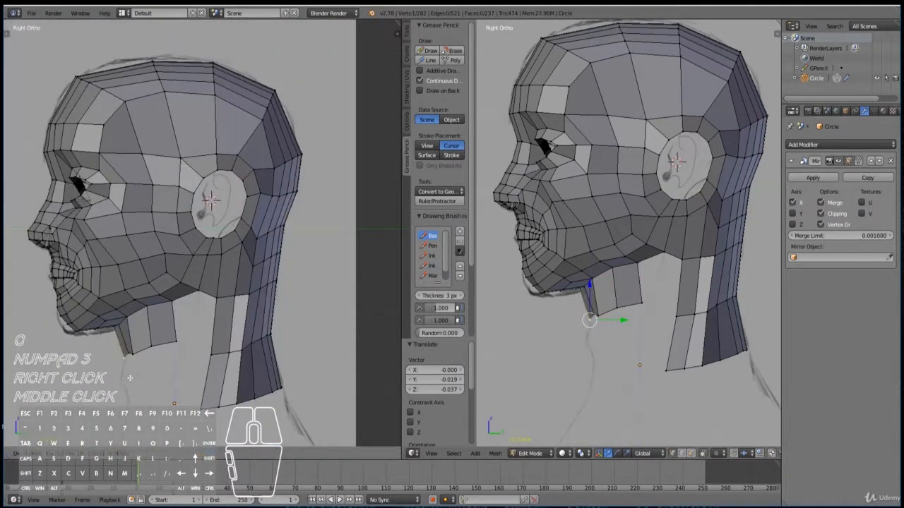
{"action": "left_click", "coordinate": [130, 379]}
{"action": "right_click", "coordinate": [134, 356]}
{"action": "key", "text": "g"}
{"action": "left_click", "coordinate": [130, 358]}
Nudge the front vertex of the jaw-neck junction and move the second lower neck vertex backward to widen the front face.
{"action": "right_click", "coordinate": [120, 326]}
{"action": "key", "text": "g"}
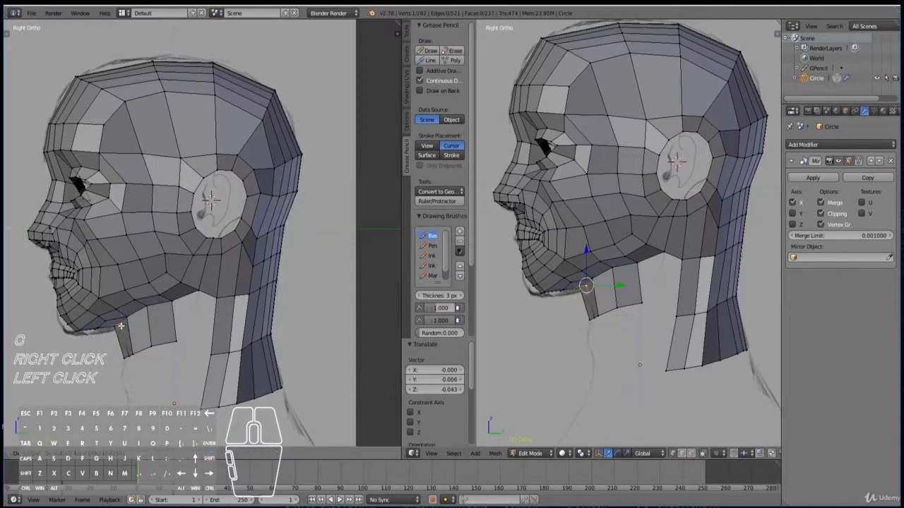
{"action": "left_click", "coordinate": [121, 326]}
{"action": "right_click", "coordinate": [132, 355]}
{"action": "key", "text": "g"}
{"action": "left_click", "coordinate": [140, 355]}
Move the second junction vertex about 0.050 Y and 0.012 Z, and the third lower neck vertex about 0.068 Y and 0.006 Z.
{"action": "right_click", "coordinate": [130, 319]}
{"action": "key", "text": "g"}
{"action": "left_click", "coordinate": [134, 318]}
{"action": "right_click", "coordinate": [141, 353]}
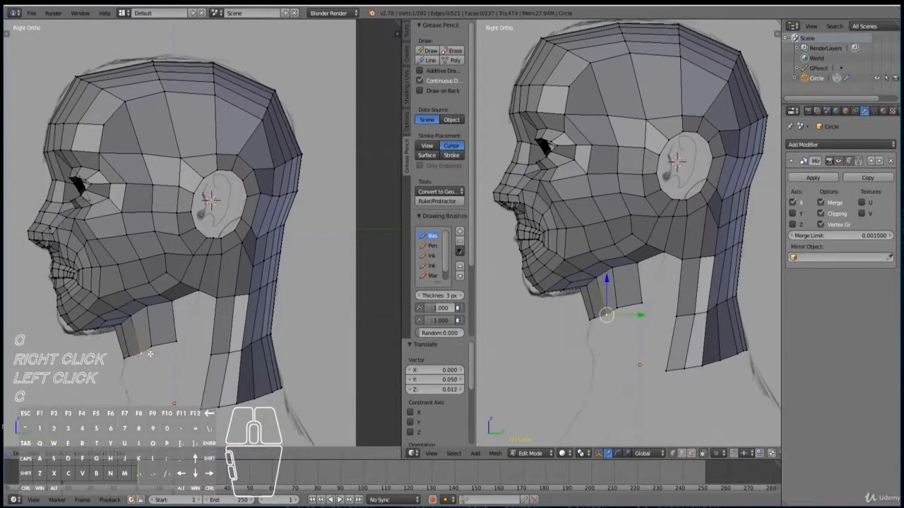
{"action": "right_click", "coordinate": [151, 352]}
{"action": "key", "text": "g"}
{"action": "left_click", "coordinate": [160, 352]}
Lower and rotate the front neck strip's bottom edge row, and shift it about -0.012 in Y and -0.006 in Z.
{"action": "right_click", "coordinate": [168, 353], "text": "alt"}
{"action": "key", "text": "g"}
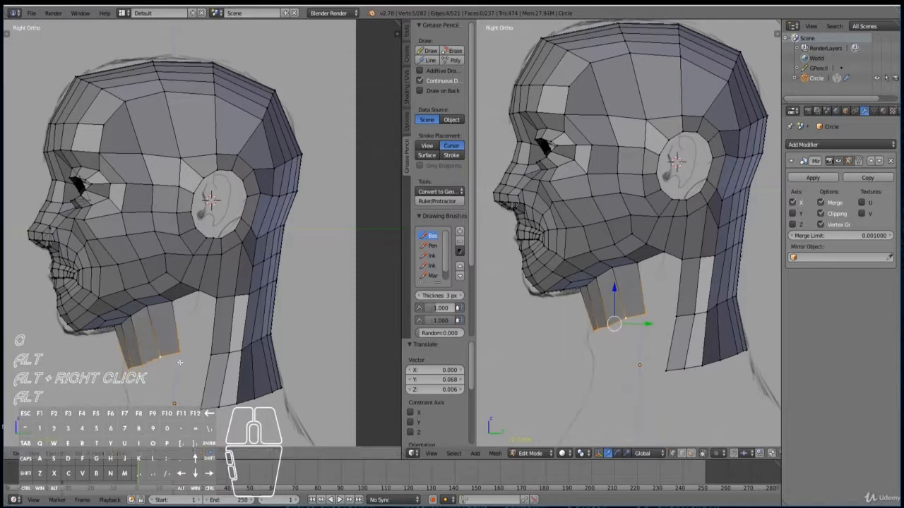
{"action": "left_click", "coordinate": [177, 365]}
{"action": "key", "text": "r"}
{"action": "left_click", "coordinate": [179, 372]}
{"action": "key", "text": "g"}
{"action": "left_click", "coordinate": [176, 373]}
Extrude the front neck strip's bottom edge row about 0.050 in Y and -0.603 in Z.
{"action": "key", "text": "e"}
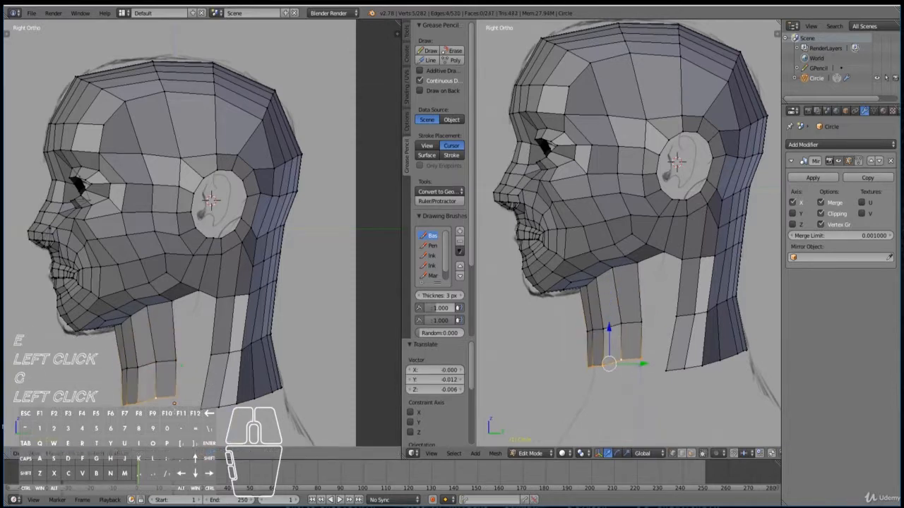
{"action": "left_click", "coordinate": [179, 424]}
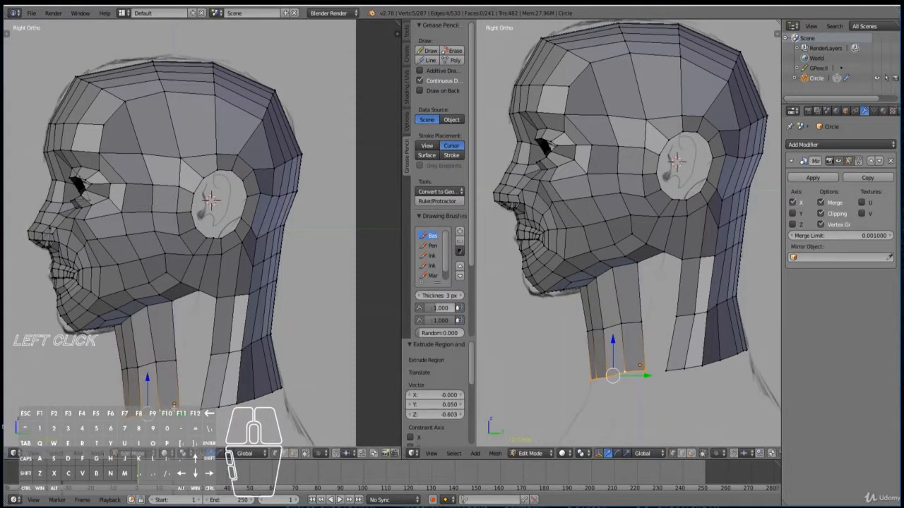
{"action": "middle_click_drag", "start_coordinate": [291, 185], "coordinate": [387, 188]}
{"action": "key", "text": "KP_3"}
Add a horizontal loop cut across the upper section of the front neck strip.
{"action": "right_click", "coordinate": [174, 302]}
{"action": "key", "text": "a"}
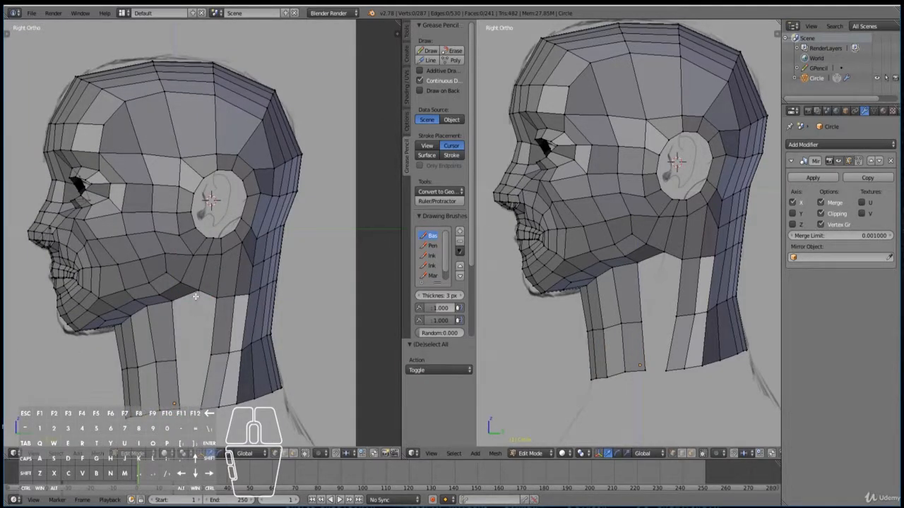
{"action": "key", "text": "ctrl+r"}
{"action": "left_click", "coordinate": [166, 332]}
{"action": "key", "text": "g"}
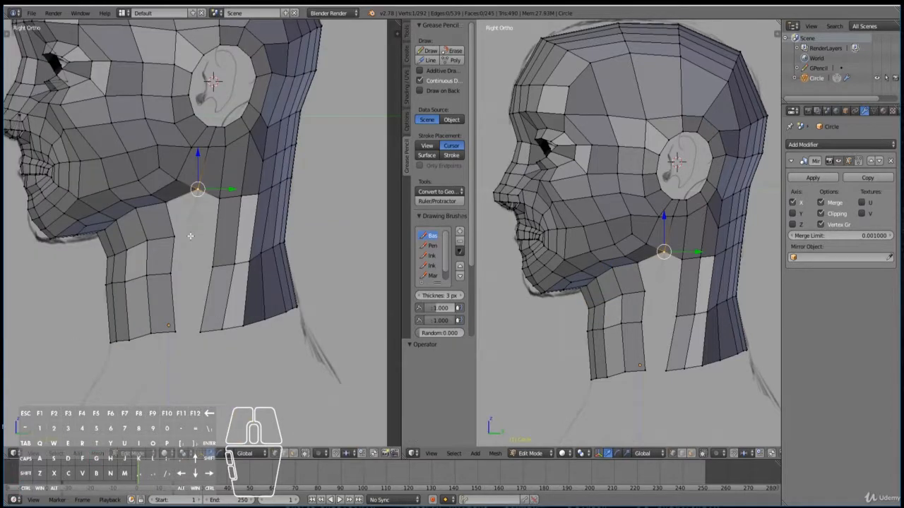
Extrude the jaw corner vertex down the side of the neck three times, the first about -0.036 in Y and -0.440 in Z.
{"action": "key", "text": "e"}
{"action": "left_click", "coordinate": [194, 244]}
{"action": "key", "text": "e"}
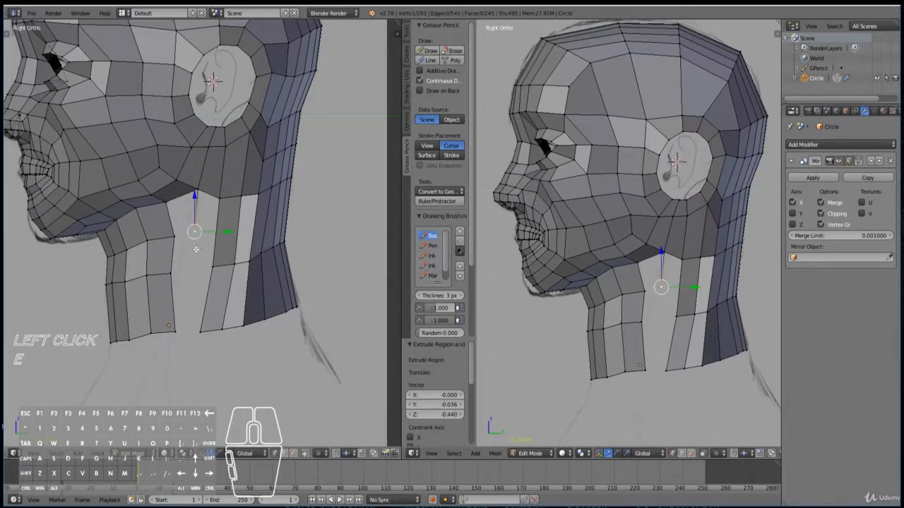
{"action": "left_click", "coordinate": [188, 341]}
{"action": "left_click", "coordinate": [188, 348]}
Fill the gap between the front neck strip and the extruded edge chain with three faces.
{"action": "right_click", "coordinate": [175, 226], "text": "shift"}
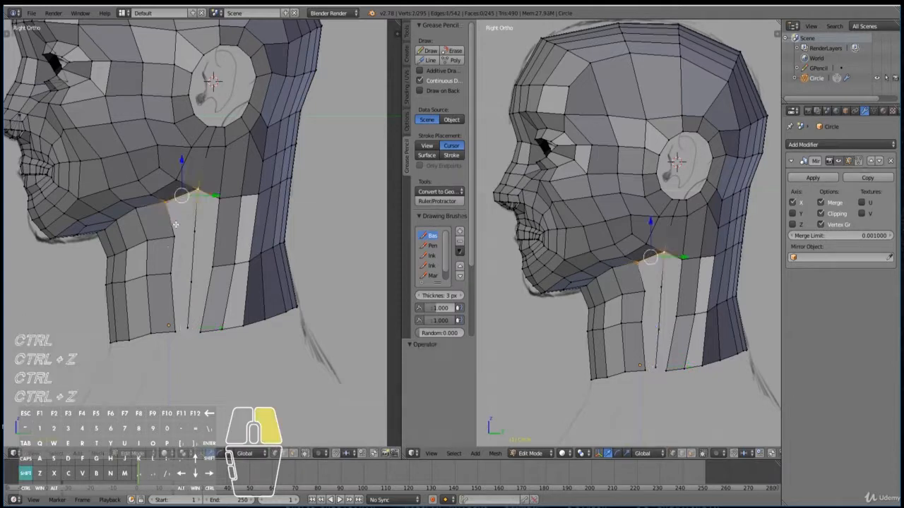
{"action": "right_click", "coordinate": [193, 231], "text": "shift"}
{"action": "key", "text": "f"}
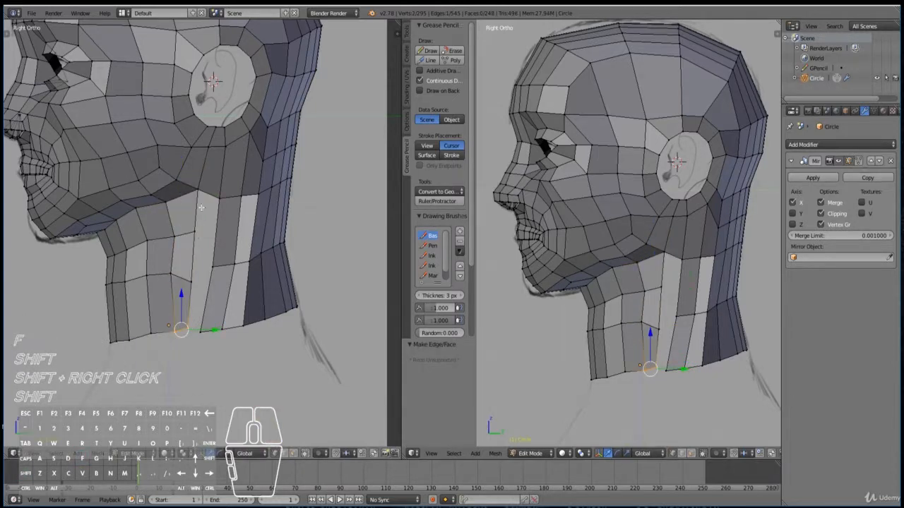
Fill the upper gap between the edge chain and the rear neck with a face, and undo the extra fill below it.
{"action": "right_click", "coordinate": [199, 193]}
{"action": "right_click", "coordinate": [218, 200], "text": "shift"}
{"action": "key", "text": "f"}
{"action": "key", "text": "f"}
{"action": "key", "text": "ctrl+z"}
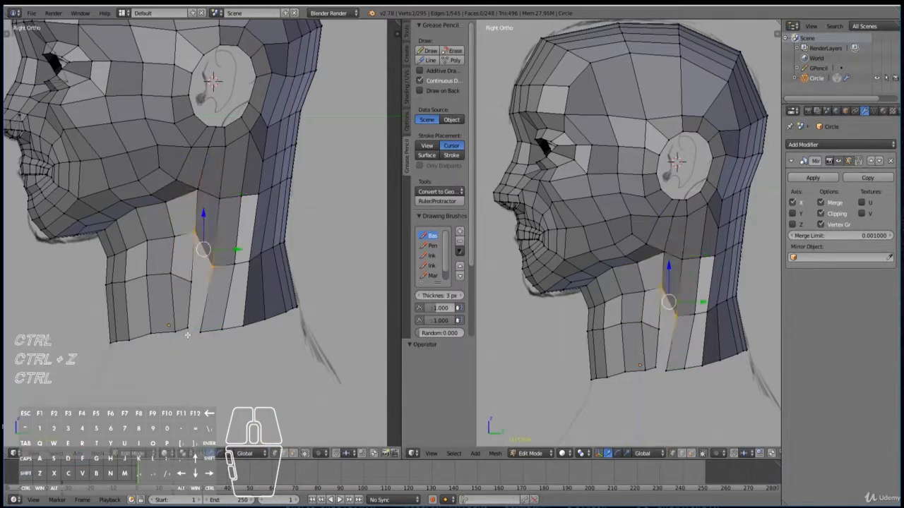
Add a horizontal loop cut across the rear neck's lowest row and adjust the rear neck's bottom edge to the side sketch.
{"action": "key", "text": "ctrl+r"}
{"action": "left_click", "coordinate": [256, 285]}
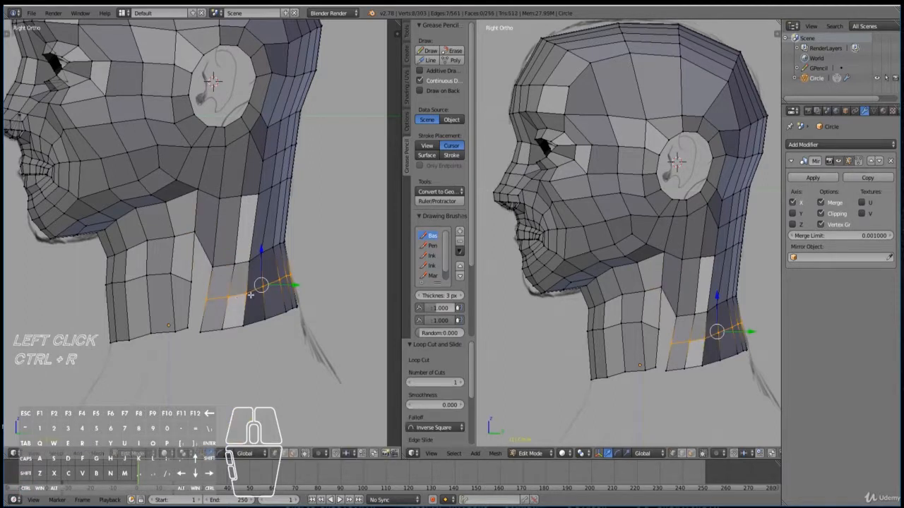
{"action": "key", "text": "g"}
{"action": "left_click", "coordinate": [233, 314]}
{"action": "key", "text": "a"}
{"action": "right_click", "coordinate": [232, 319], "text": "alt"}
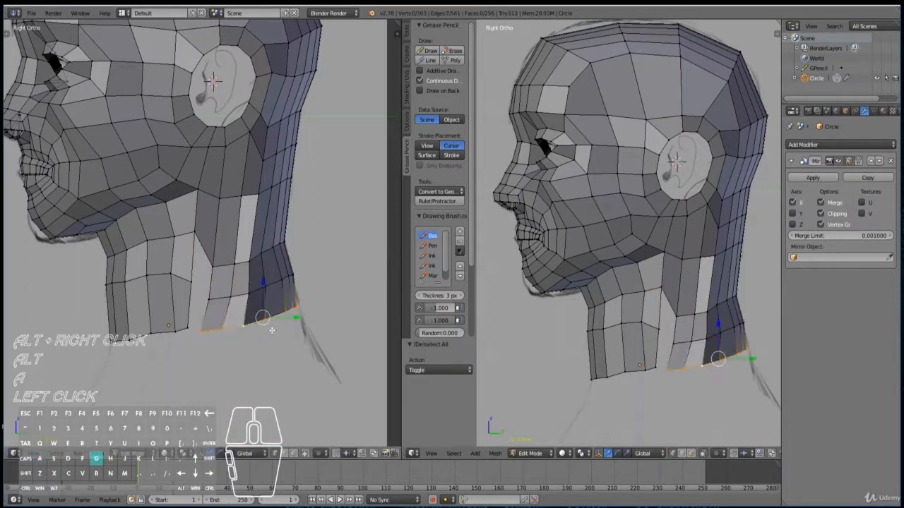
{"action": "key", "text": "g"}
{"action": "left_click", "coordinate": [221, 269]}
Fill the two remaining gaps between the front and rear neck, and move the lower seam vertex about -0.026 in Z.
{"action": "right_click", "coordinate": [201, 239]}
{"action": "right_click", "coordinate": [210, 260], "text": "shift"}
{"action": "key", "text": "f"}
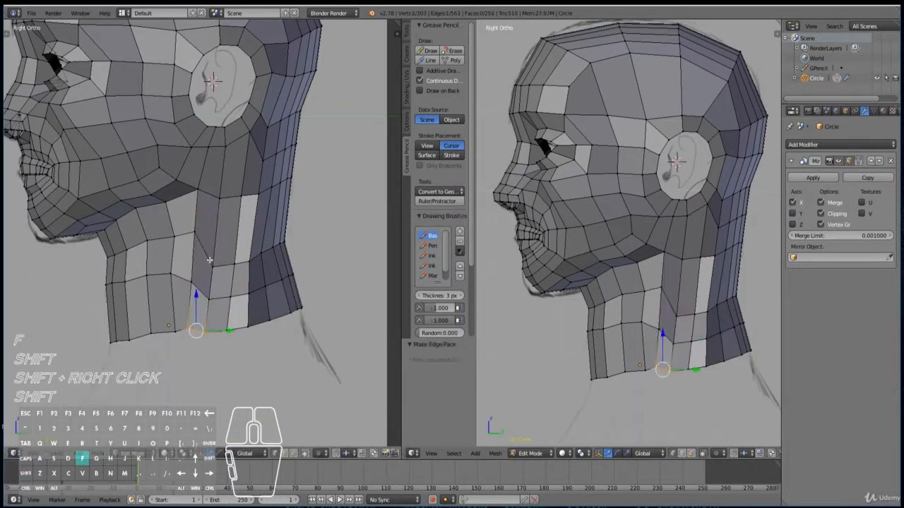
{"action": "right_click", "coordinate": [192, 282]}
{"action": "key", "text": "g"}
{"action": "left_click", "coordinate": [195, 285]}
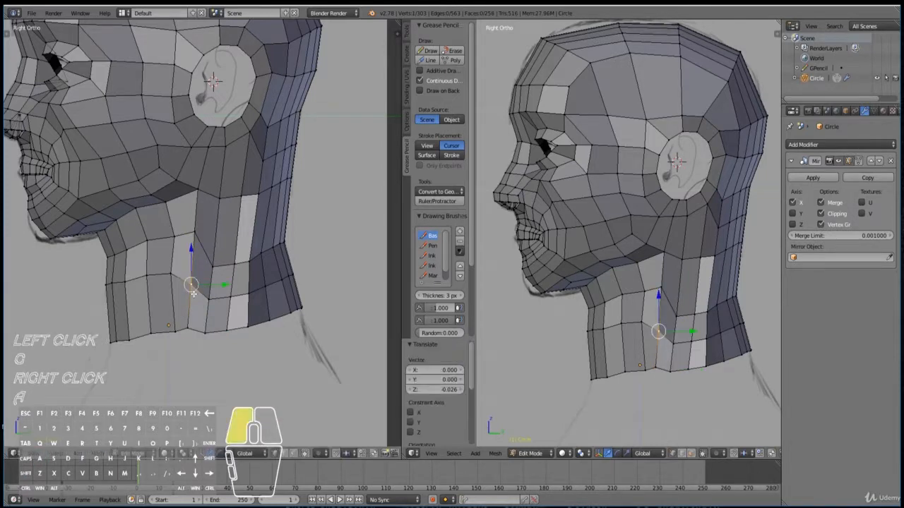
Rotate the vertical edge just behind the side neck seam by 7.143° in front view.
{"action": "middle_click_drag", "start_coordinate": [197, 285], "coordinate": [253, 283]}
{"action": "key", "text": "KP_1"}
{"action": "key", "text": "r"}
{"action": "left_click", "coordinate": [327, 308]}
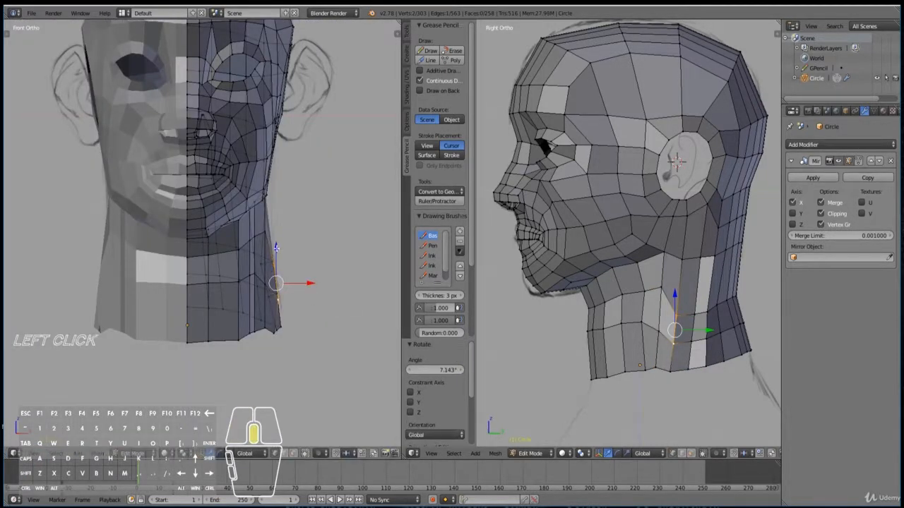
Move the next vertical edge on the rear side of the neck about 0.129 X and 0.010 Z, and rotate it 9.828°.
{"action": "middle_click_drag", "start_coordinate": [276, 248], "coordinate": [218, 259]}
{"action": "right_click", "coordinate": [263, 268]}
{"action": "right_click", "coordinate": [266, 300], "text": "shift"}
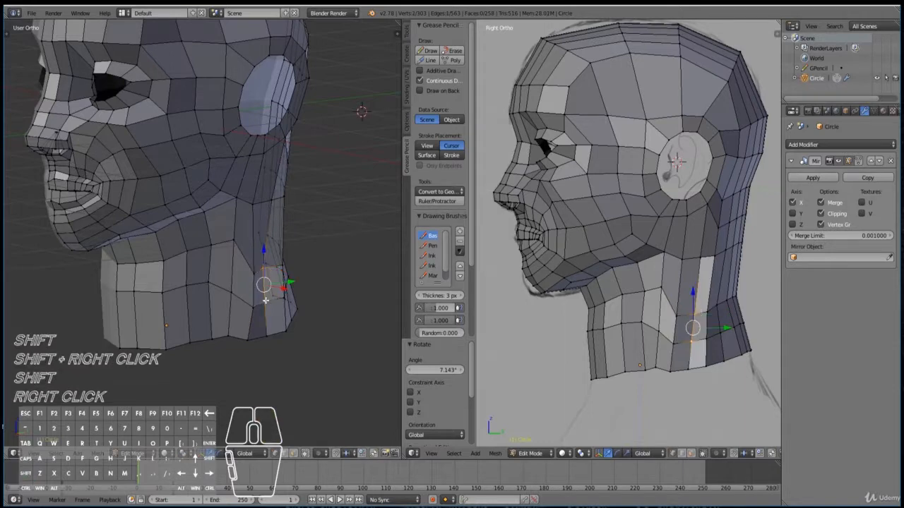
{"action": "key", "text": "KP_1"}
{"action": "key", "text": "g"}
{"action": "left_click", "coordinate": [307, 276]}
{"action": "key", "text": "r"}
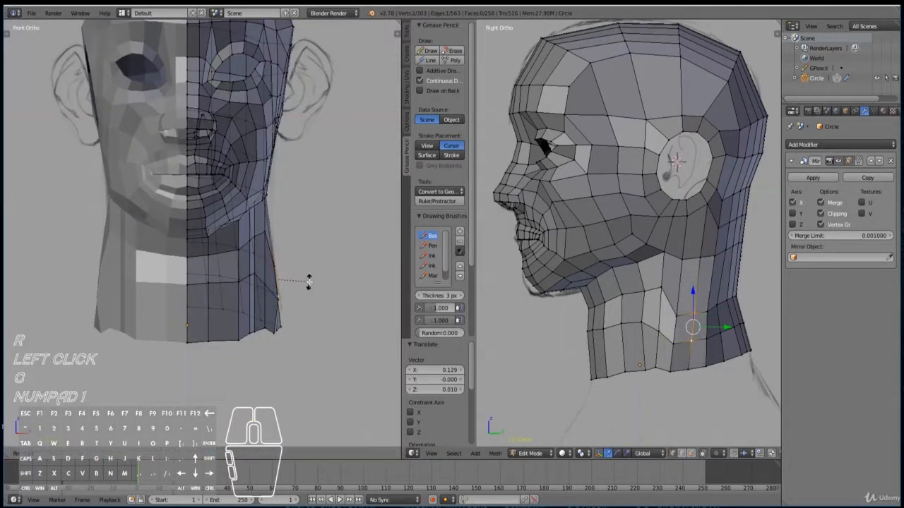
{"action": "left_click", "coordinate": [309, 282]}
Flatten the neck's two horizontal edge loops by scaling them along Z, the lower one to 0.260.
{"action": "middle_click_drag", "start_coordinate": [308, 282], "coordinate": [278, 134]}
{"action": "key", "text": "KP_1"}
{"action": "scroll", "coordinate": [240, 297], "scroll_direction": "up", "scroll_amount": 4}
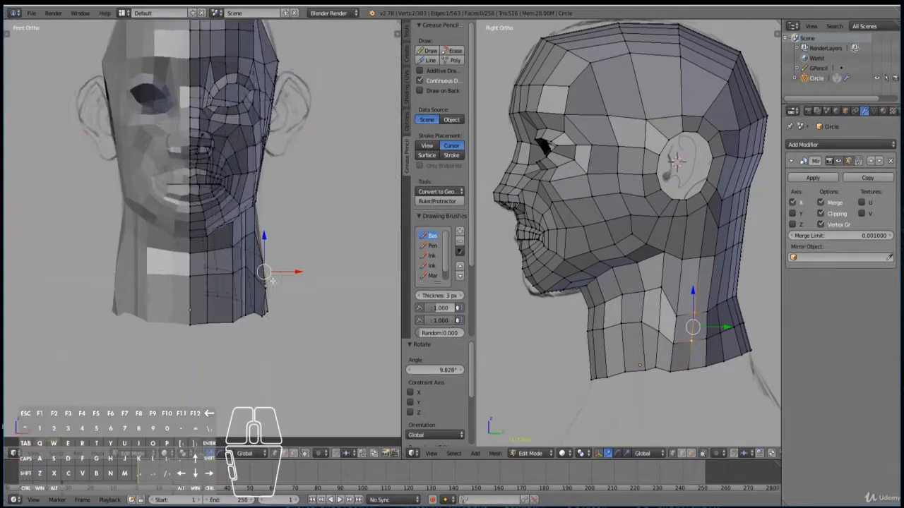
{"action": "right_click", "coordinate": [259, 296], "text": "alt"}
{"action": "key", "text": "KP_1"}
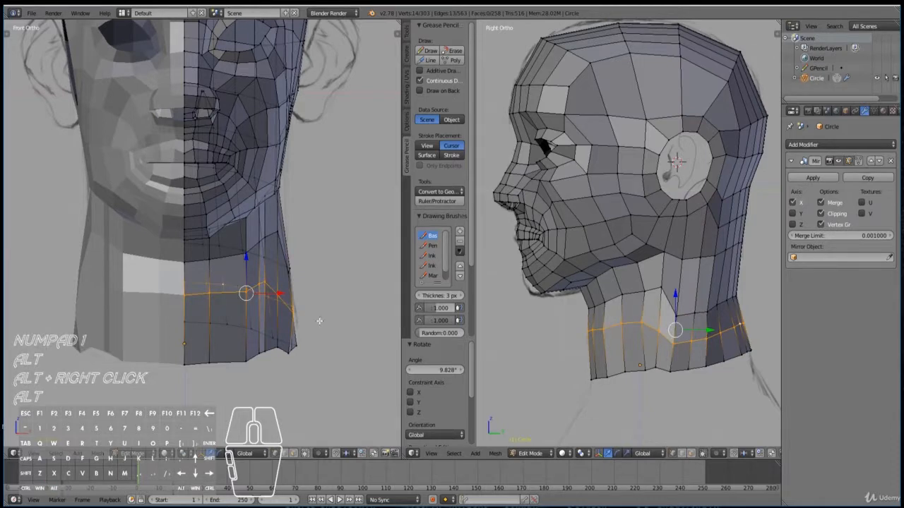
{"action": "key", "text": "s"}
{"action": "key", "text": "z"}
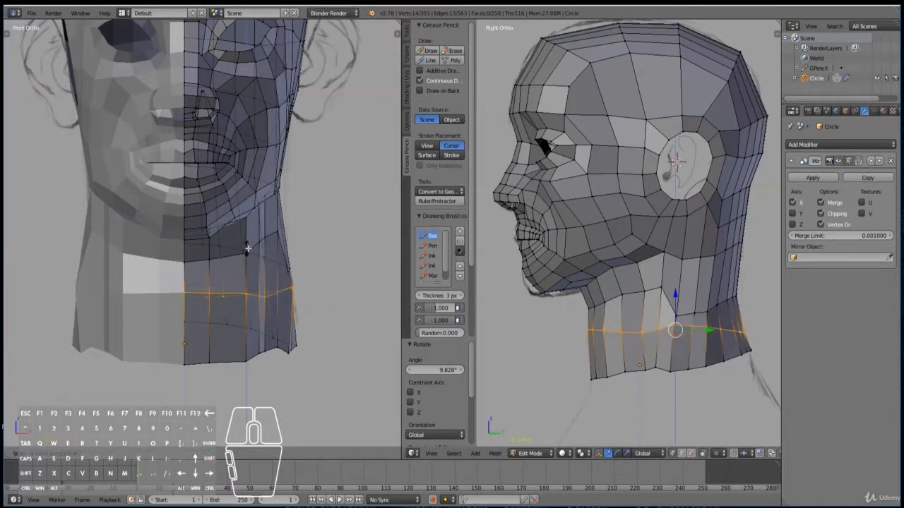
{"action": "right_click", "coordinate": [249, 252]}
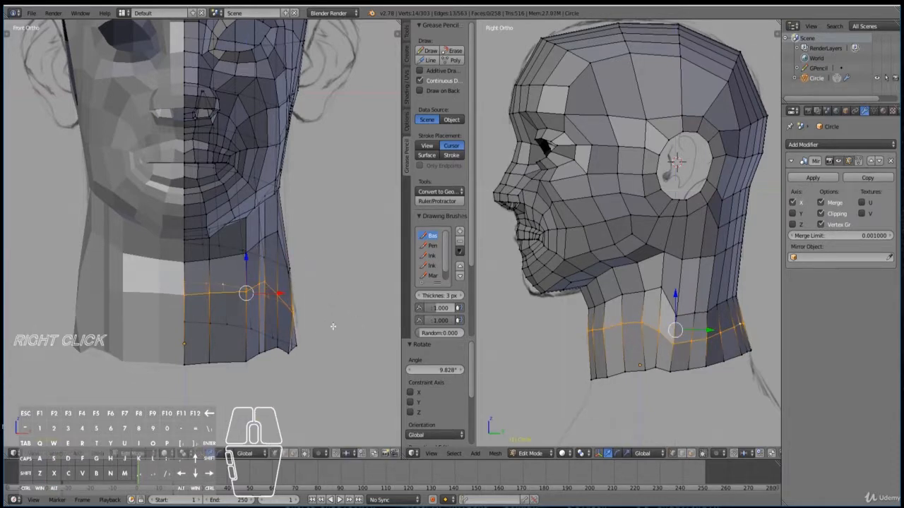
{"action": "left_click", "coordinate": [256, 268]}
{"action": "right_click", "coordinate": [242, 252], "text": "alt"}
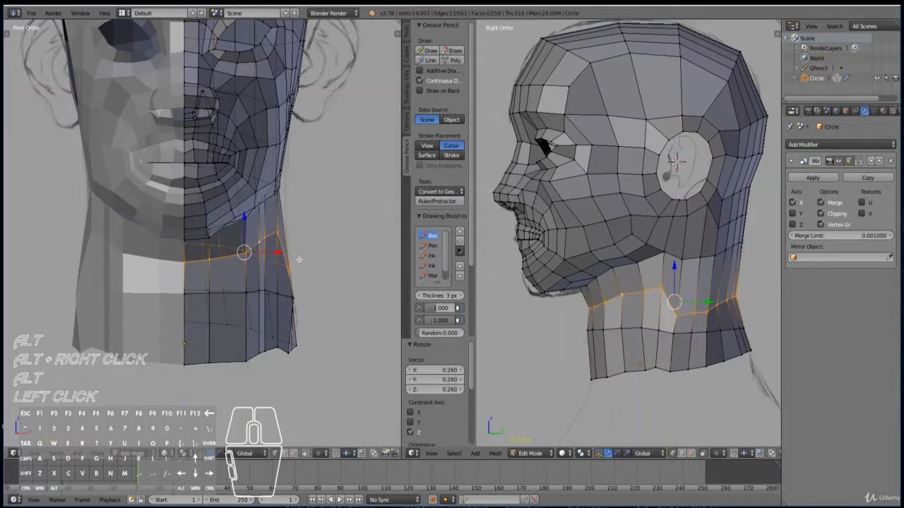
{"action": "left_click", "coordinate": [246, 238]}
Move the vertical edge on the front side of the neck about 0.052 X, -0.008 Y and -0.019 Z to round it out.
{"action": "middle_click_drag", "start_coordinate": [305, 249], "coordinate": [256, 309]}
{"action": "right_click", "coordinate": [224, 302]}
{"action": "right_click", "coordinate": [255, 315], "text": "shift"}
{"action": "middle_click_drag", "start_coordinate": [255, 316], "coordinate": [272, 326]}
{"action": "key", "text": "g"}
{"action": "left_click", "coordinate": [274, 328]}
Enable connected proportional editing and move the selected vertical edge on the front side of the neck to round it out.
{"action": "left_click", "coordinate": [324, 454]}
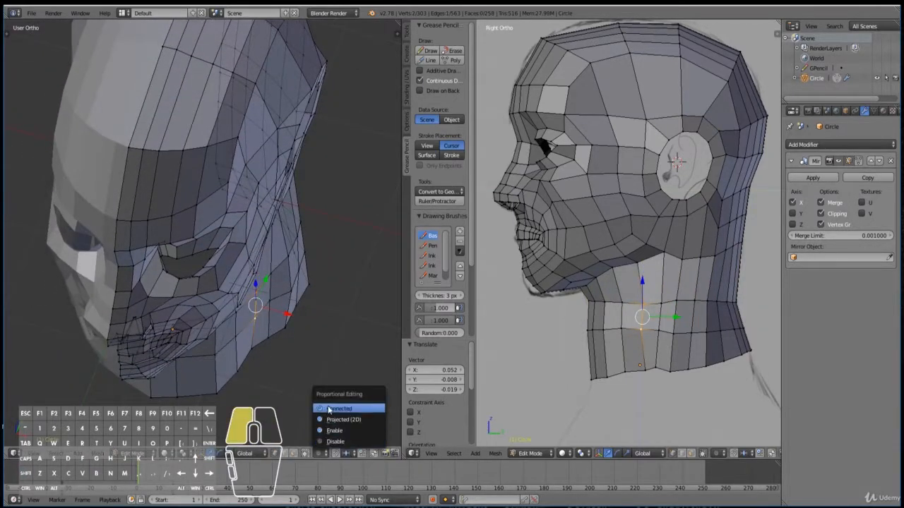
{"action": "left_click", "coordinate": [328, 409]}
{"action": "key", "text": "g"}
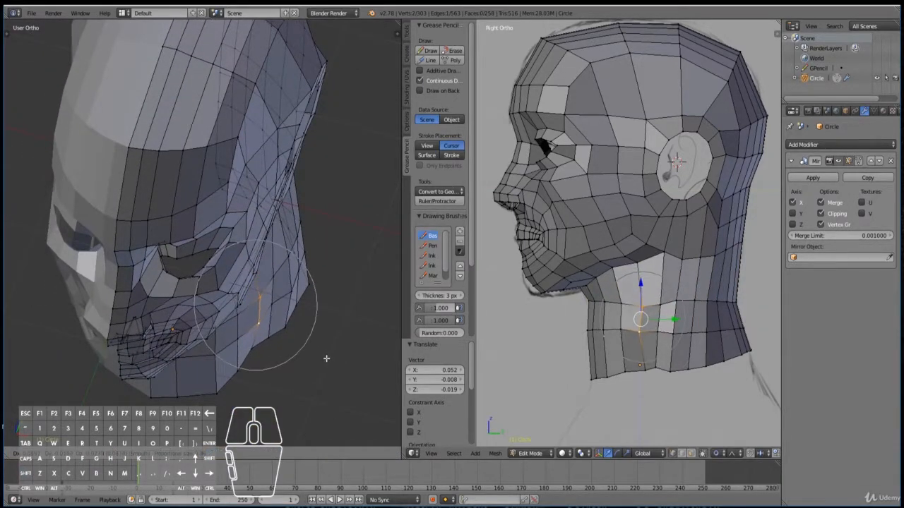
{"action": "left_click", "coordinate": [327, 359]}
Move the adjacent side-neck vertex about 0.042 X, -0.004 Y and -0.013 Z, and nudge the vertex above it.
{"action": "right_click", "coordinate": [276, 308]}
{"action": "key", "text": "g"}
{"action": "left_click", "coordinate": [281, 309]}
{"action": "right_click", "coordinate": [275, 287]}
{"action": "key", "text": "g"}
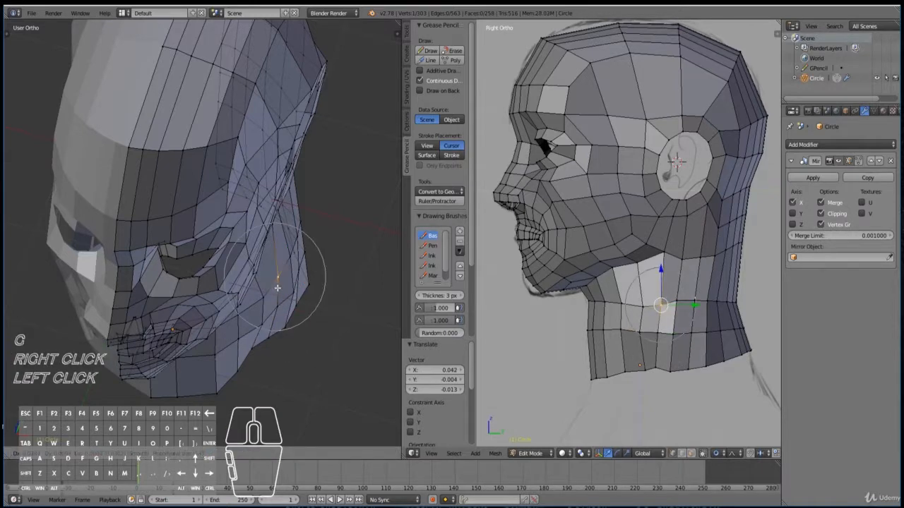
{"action": "left_click", "coordinate": [279, 288]}
Adjust the lower neck vertex and a vertex further back on the neck's side to even out its curvature.
{"action": "right_click", "coordinate": [253, 350]}
{"action": "key", "text": "g"}
{"action": "left_click", "coordinate": [264, 361]}
{"action": "right_click", "coordinate": [292, 290]}
{"action": "key", "text": "g"}
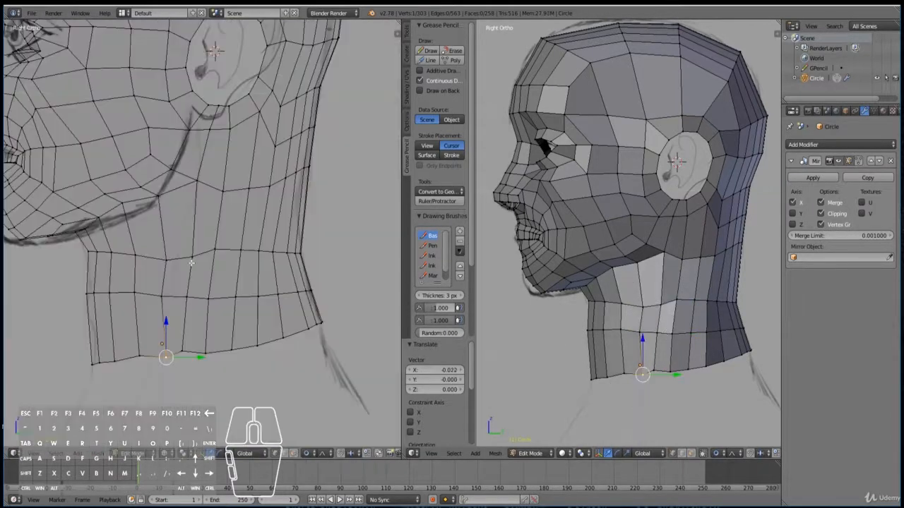
In side view, shift the bottom-edge neck vertex and two vertices above it toward the throat, slanting the vertical edge line.
{"action": "scroll", "coordinate": [180, 335], "scroll_direction": "down", "scroll_amount": 2}
{"action": "key", "text": "g"}
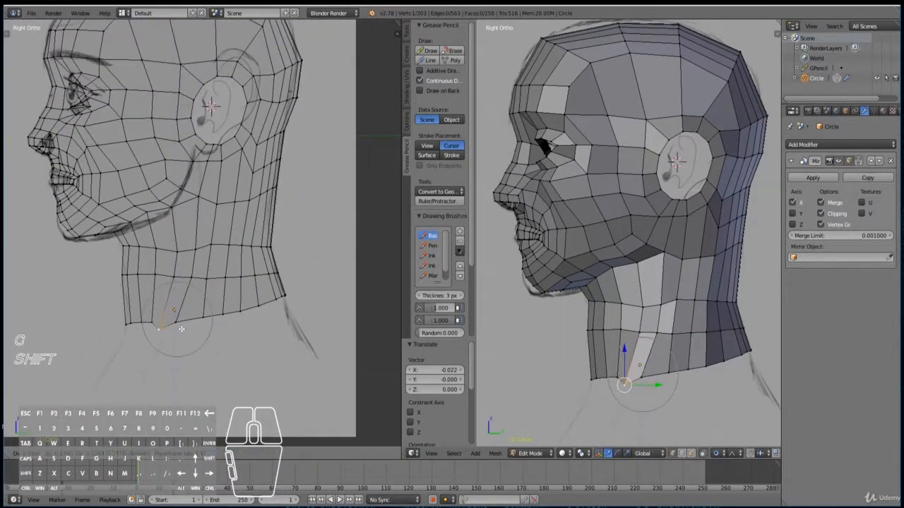
{"action": "left_click", "coordinate": [185, 325]}
{"action": "right_click", "coordinate": [194, 275]}
{"action": "key", "text": "g"}
{"action": "left_click", "coordinate": [191, 278]}
{"action": "right_click", "coordinate": [199, 248]}
{"action": "key", "text": "g"}
{"action": "left_click", "coordinate": [197, 247]}
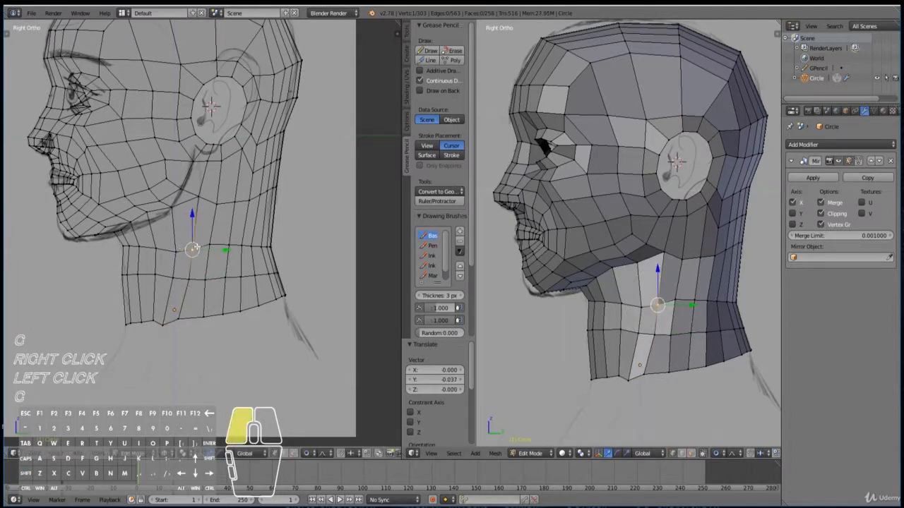
Slant the next vertical edge lines from below the ear to the neck's base, moving the bottom-edge vertex -0.025 Y and -0.037 Z.
{"action": "right_click", "coordinate": [181, 249]}
{"action": "key", "text": "g"}
{"action": "left_click", "coordinate": [182, 248]}
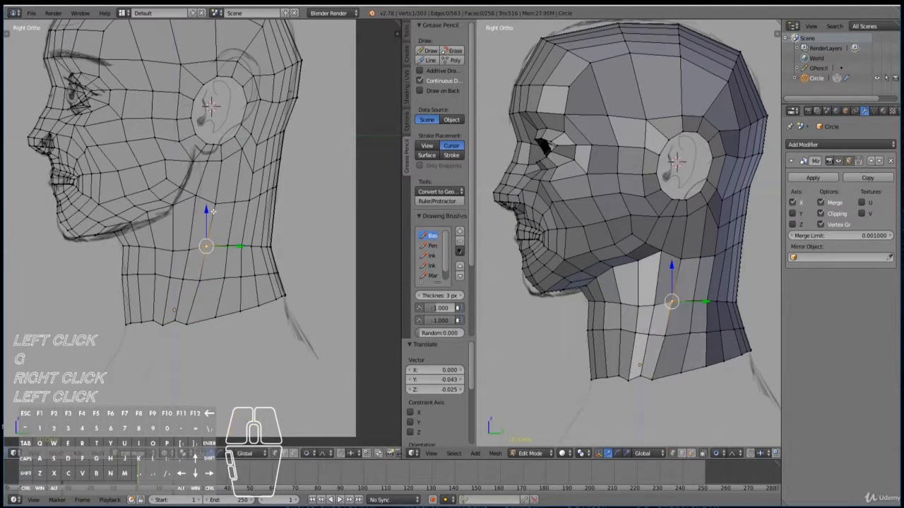
{"action": "right_click", "coordinate": [214, 207]}
{"action": "key", "text": "g"}
{"action": "left_click", "coordinate": [211, 206]}
{"action": "right_click", "coordinate": [220, 163]}
{"action": "key", "text": "g"}
{"action": "left_click", "coordinate": [222, 161]}
{"action": "right_click", "coordinate": [176, 325]}
{"action": "key", "text": "g"}
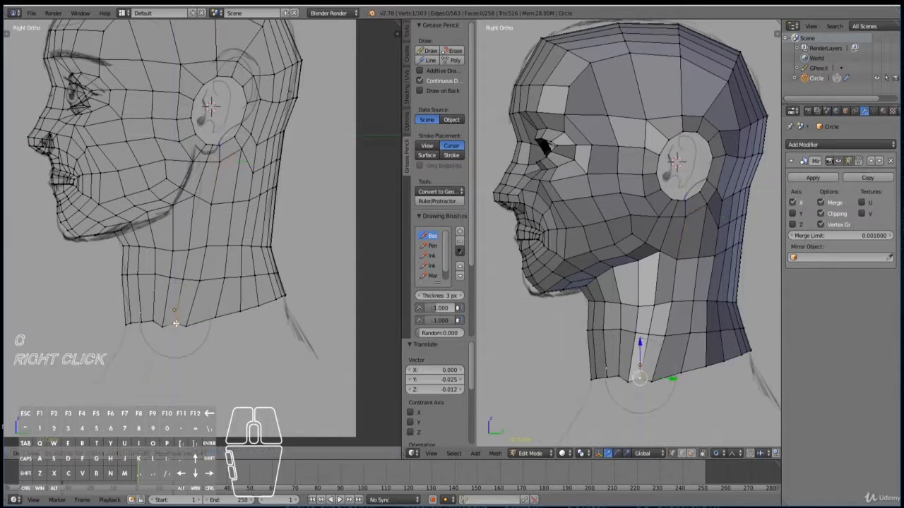
{"action": "left_click", "coordinate": [176, 324]}
Select the slanted two-face strip on the side of the neck and reposition it in front view with proportional editing.
{"action": "right_click", "coordinate": [186, 325], "text": "shift"}
{"action": "right_click", "coordinate": [199, 280], "text": "shift"}
{"action": "right_click", "coordinate": [182, 279], "text": "shift"}
{"action": "right_click", "coordinate": [189, 249], "text": "shift"}
{"action": "right_click", "coordinate": [203, 247], "text": "shift"}
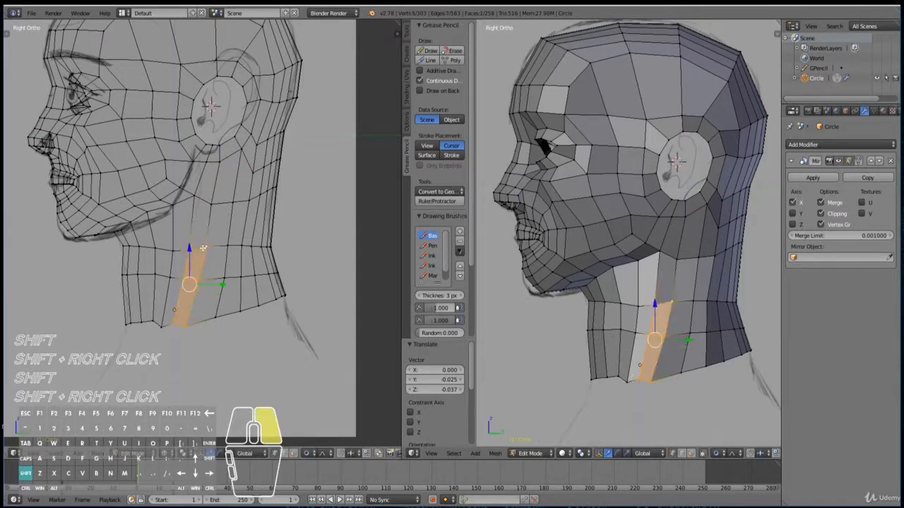
{"action": "key", "text": "KP_1"}
{"action": "key", "text": "g"}
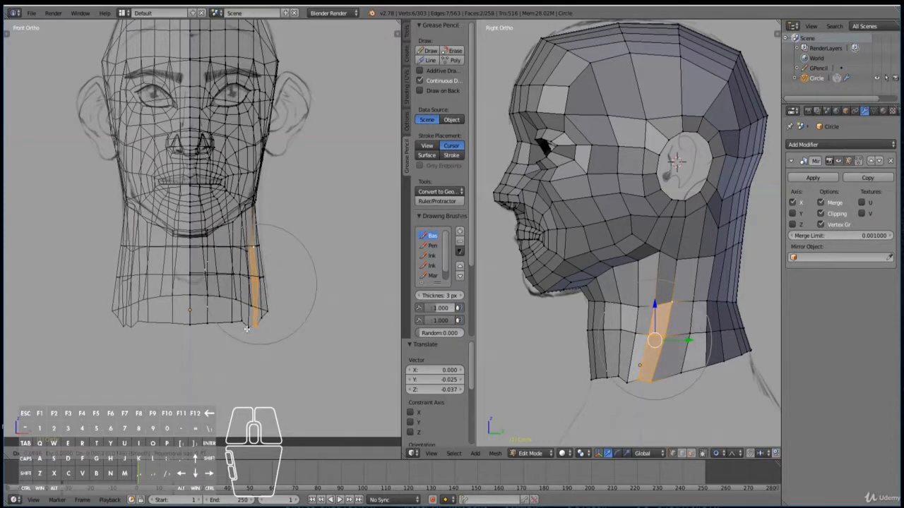
{"action": "left_click", "coordinate": [246, 329]}
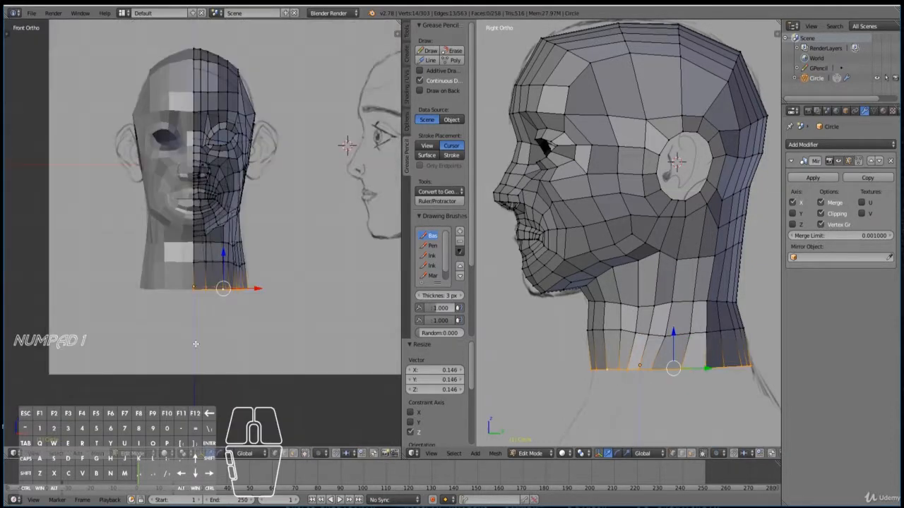
Leave mesh editing and add a Subdivision Surface modifier to the head with 2 viewport subdivisions.
{"action": "key", "text": "Tab"}
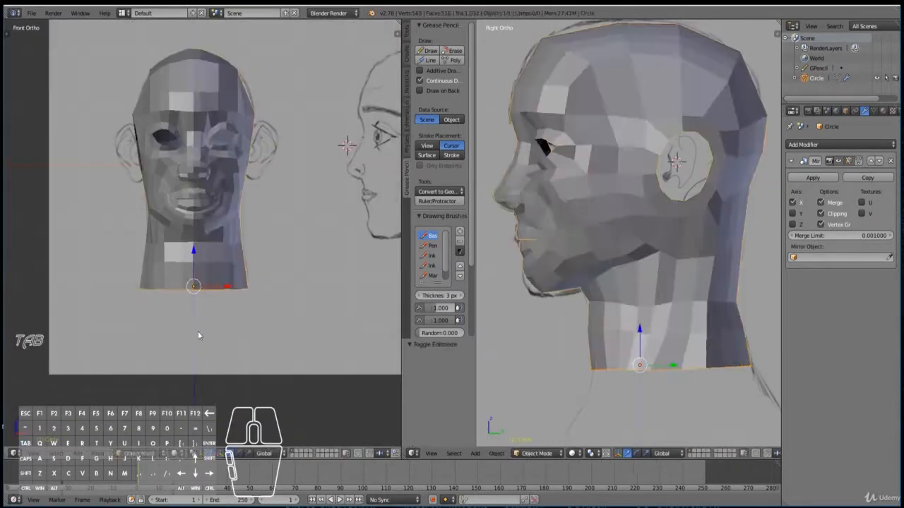
{"action": "scroll", "coordinate": [290, 282], "scroll_direction": "up", "scroll_amount": 4}
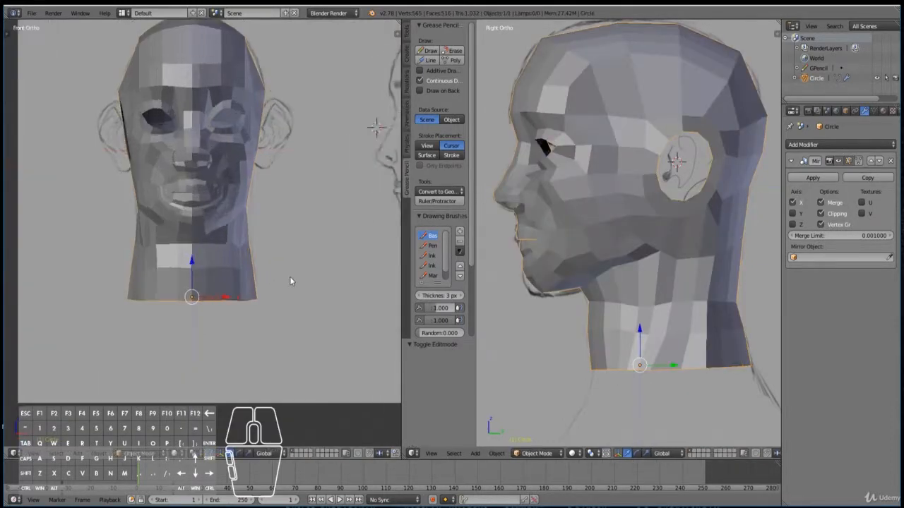
{"action": "middle_click_drag", "start_coordinate": [117, 162], "coordinate": [100, 167]}
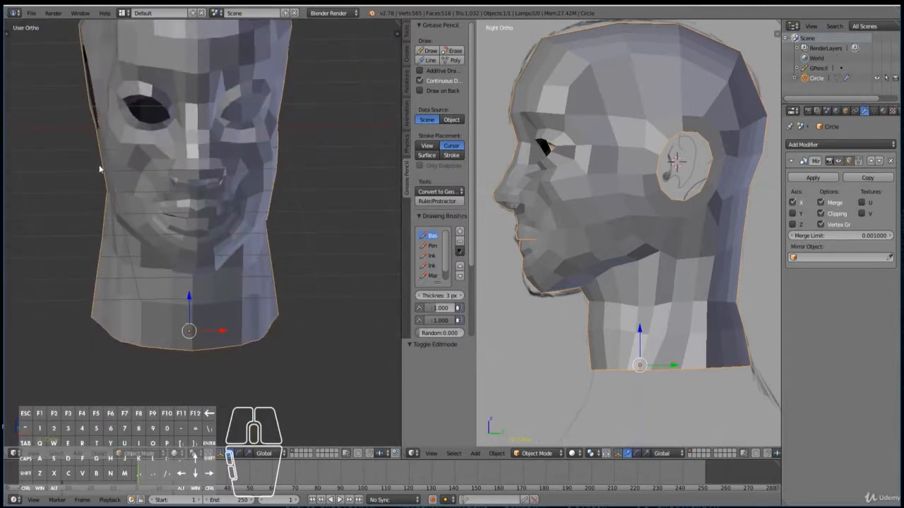
{"action": "left_click", "coordinate": [799, 145]}
{"action": "left_click", "coordinate": [711, 313]}
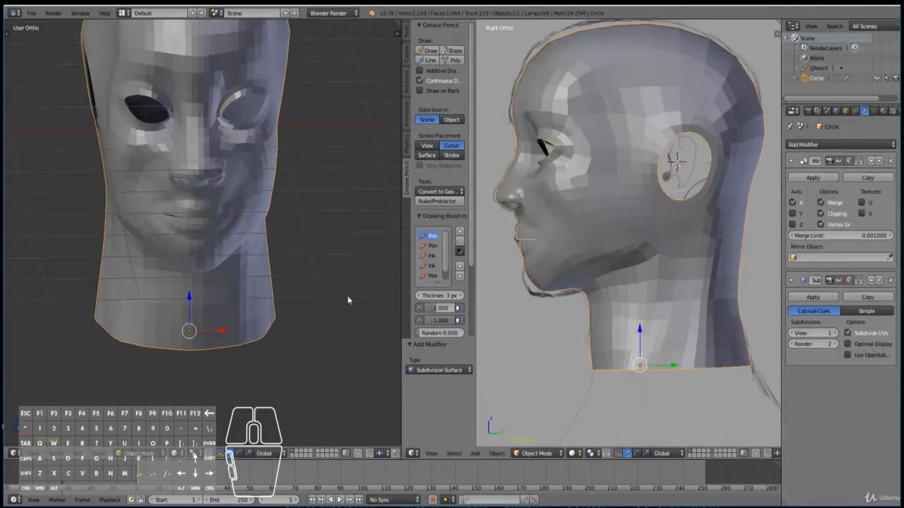
{"action": "left_click", "coordinate": [836, 333]}
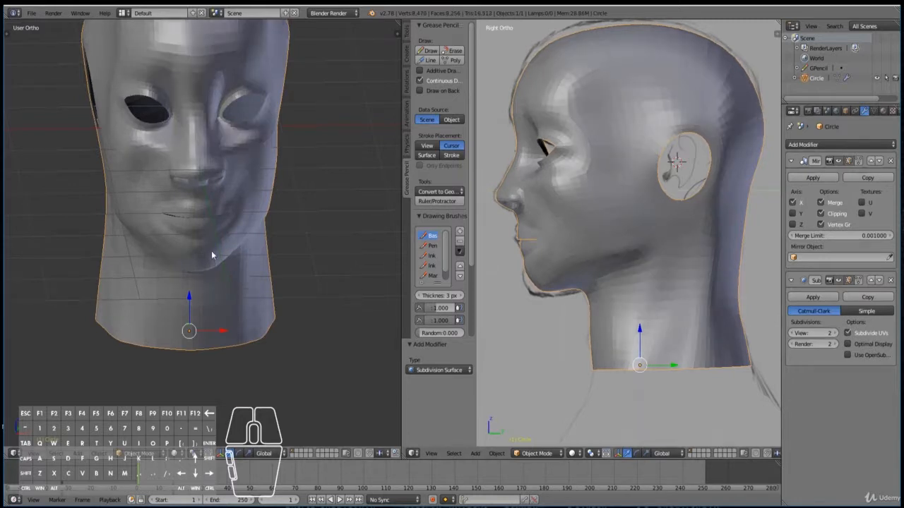
Apply smooth shading to the whole head.
{"action": "key", "text": "t"}
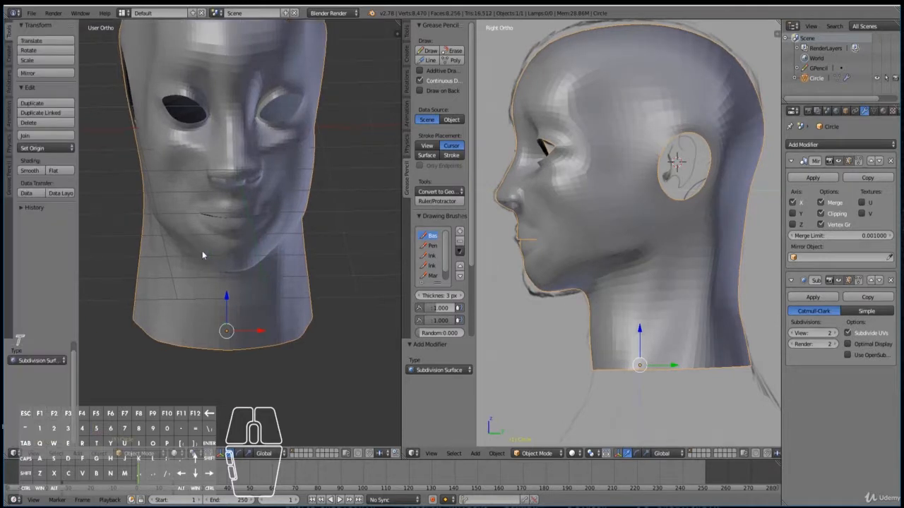
{"action": "left_click", "coordinate": [32, 173]}
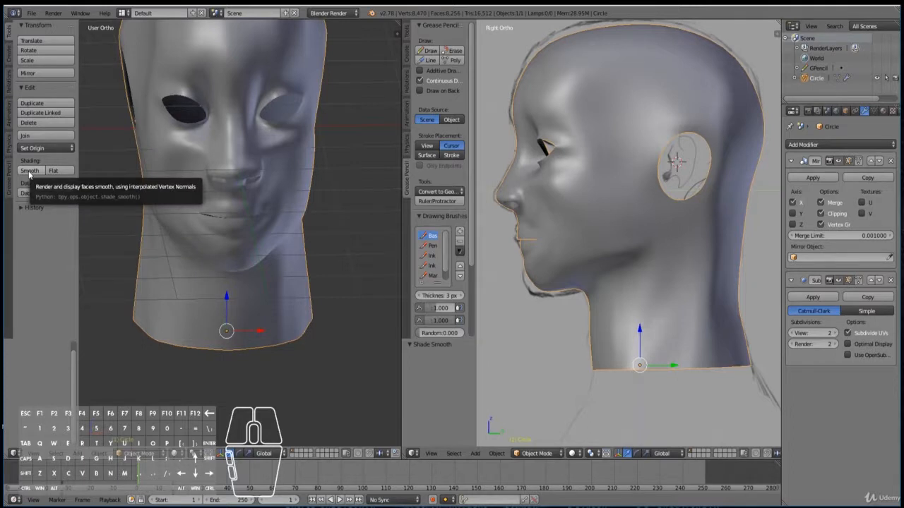
{"action": "key", "text": "t"}
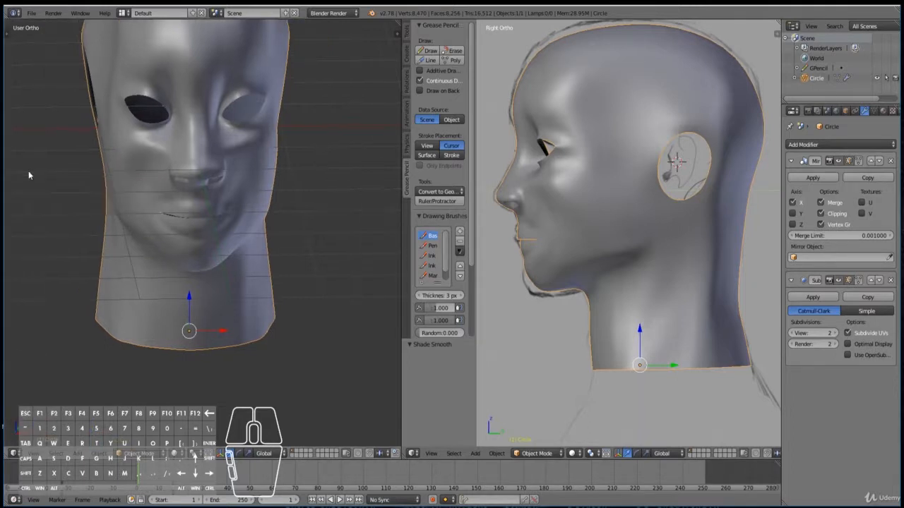
{"action": "key", "text": "t"}
{"action": "left_click", "coordinate": [35, 172]}
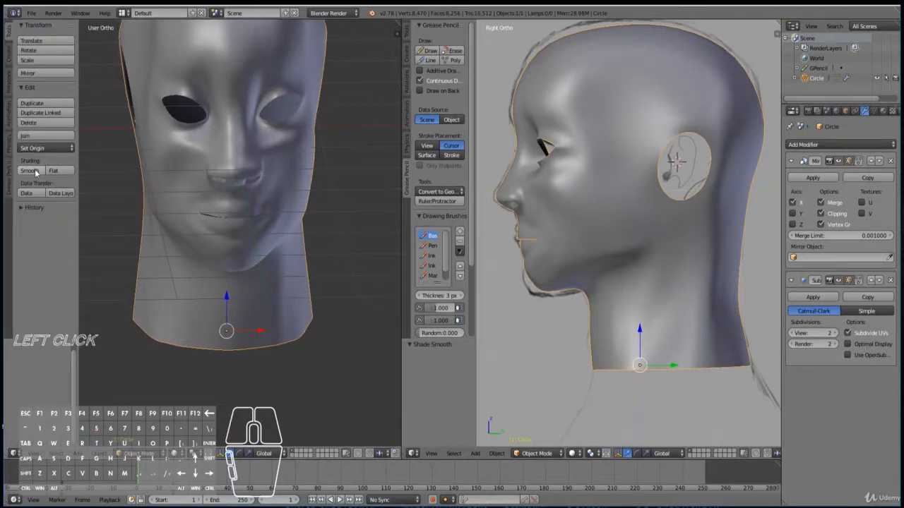
Examine the smoothed head from the front and at an angle, focusing on the nose and mouth.
{"action": "scroll", "coordinate": [212, 233], "scroll_direction": "up", "scroll_amount": 4, "text": "shift"}
{"action": "middle_click_drag", "start_coordinate": [223, 250], "coordinate": [225, 283]}
{"action": "scroll", "coordinate": [225, 283], "scroll_direction": "down", "scroll_amount": 2}
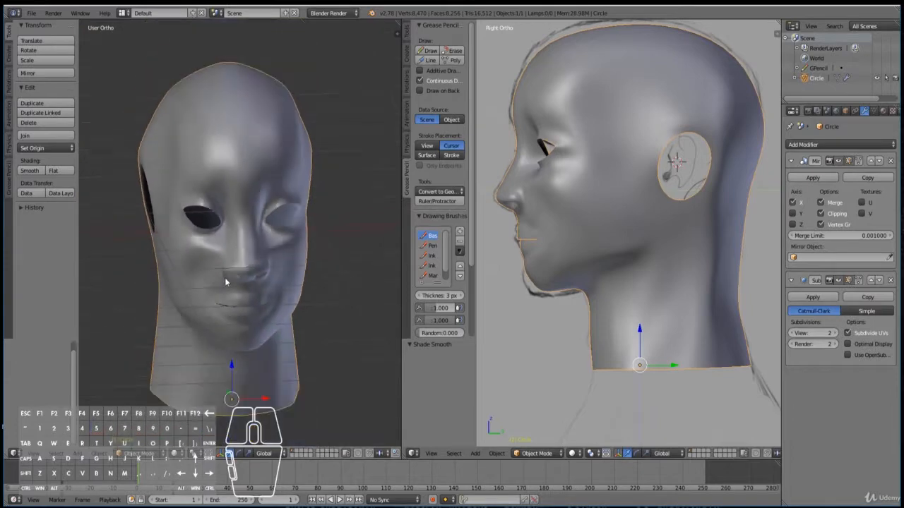
{"action": "key", "text": "KP_1"}
{"action": "key", "text": "shift+KP_1"}
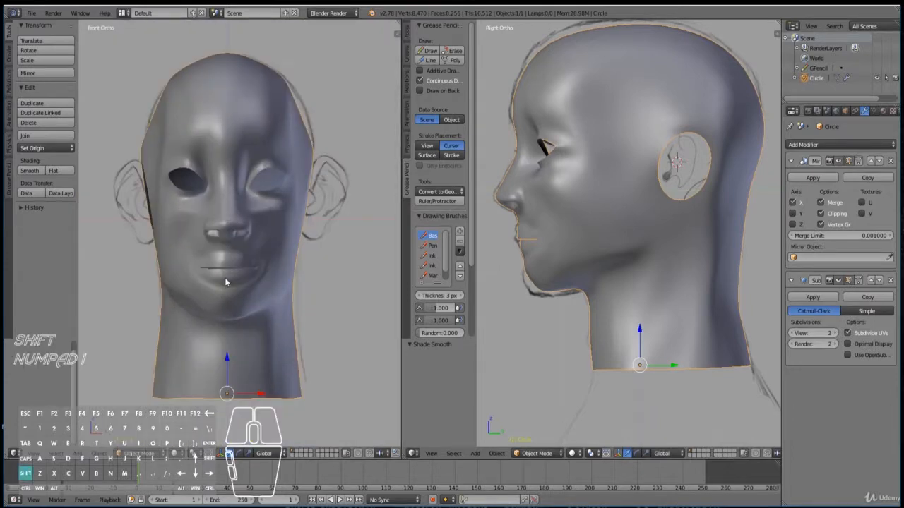
{"action": "scroll", "coordinate": [225, 280], "scroll_direction": "up", "scroll_amount": 5}
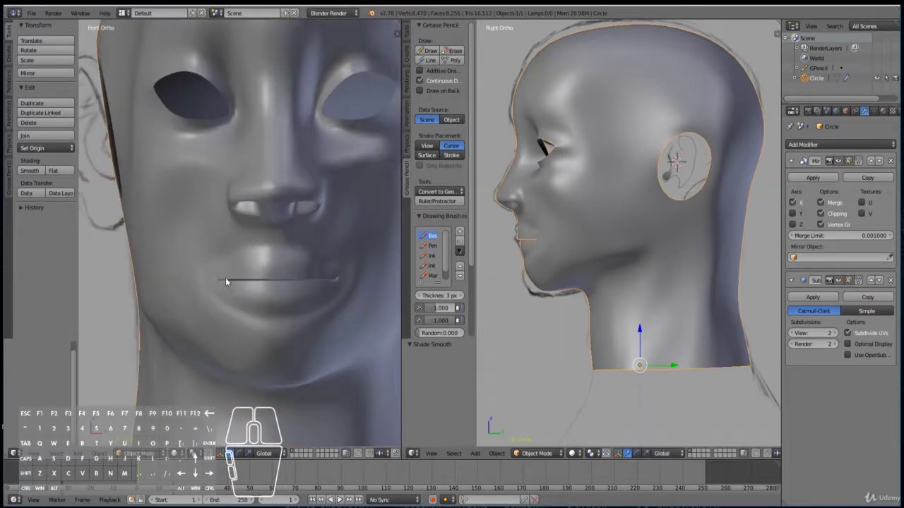
{"action": "middle_click_drag", "start_coordinate": [226, 281], "coordinate": [288, 305]}
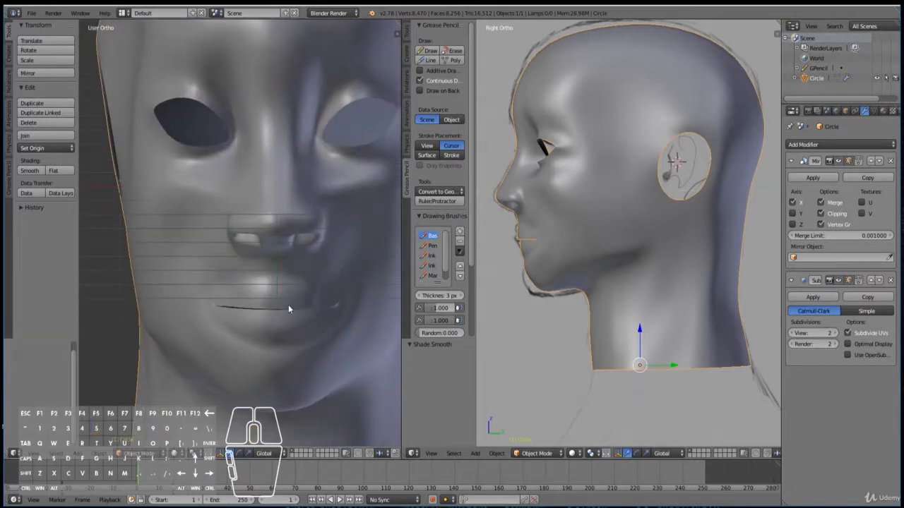
Move the two foremost upper-lip vertices about -0.055 Y and 0.012 Z in side view to make the lip protrude.
{"action": "key", "text": "Tab"}
{"action": "right_click", "coordinate": [290, 291]}
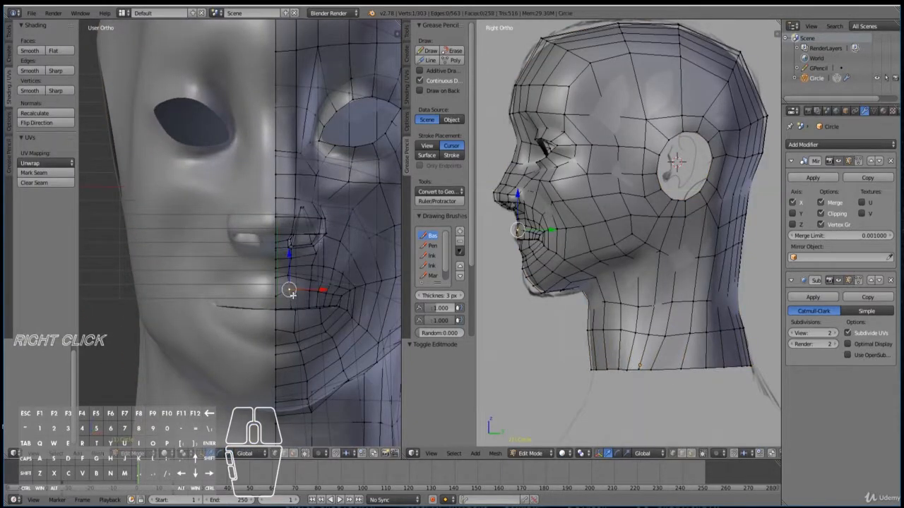
{"action": "scroll", "coordinate": [589, 284], "scroll_direction": "up", "scroll_amount": 3}
{"action": "scroll", "coordinate": [589, 286], "scroll_direction": "down", "scroll_amount": 11, "text": "ctrl"}
{"action": "scroll", "coordinate": [590, 286], "scroll_direction": "up", "scroll_amount": 4}
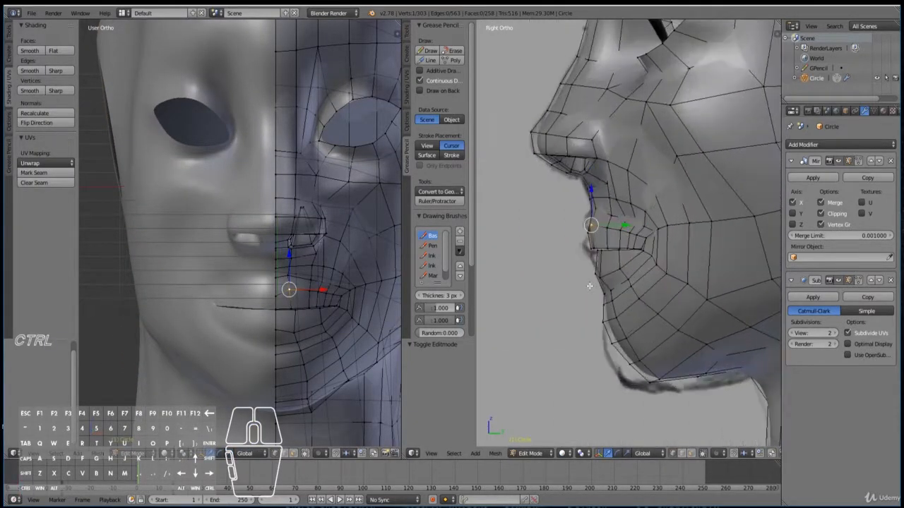
{"action": "scroll", "coordinate": [590, 286], "scroll_direction": "up", "scroll_amount": 1}
{"action": "key", "text": "g"}
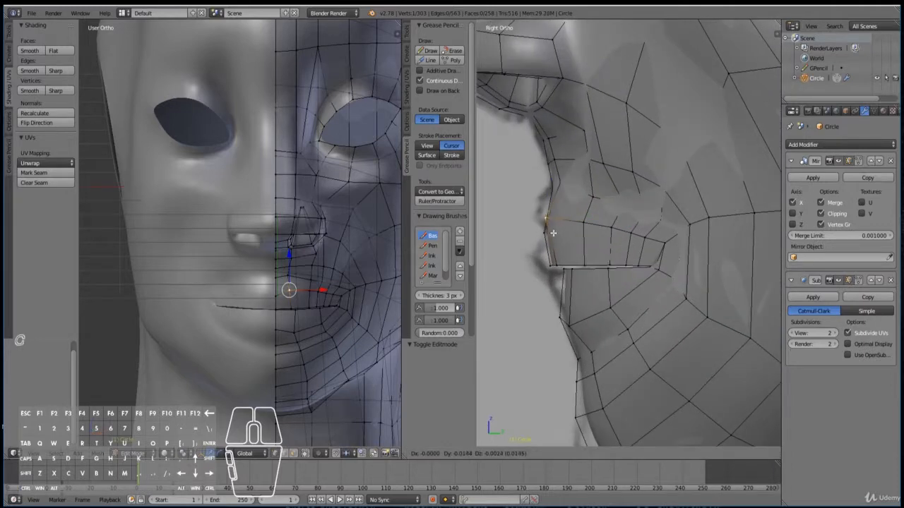
{"action": "right_click", "coordinate": [553, 232]}
{"action": "key", "text": "a"}
{"action": "key", "text": "b"}
{"action": "left_click_drag", "start_coordinate": [538, 208], "coordinate": [562, 245]}
{"action": "key", "text": "g"}
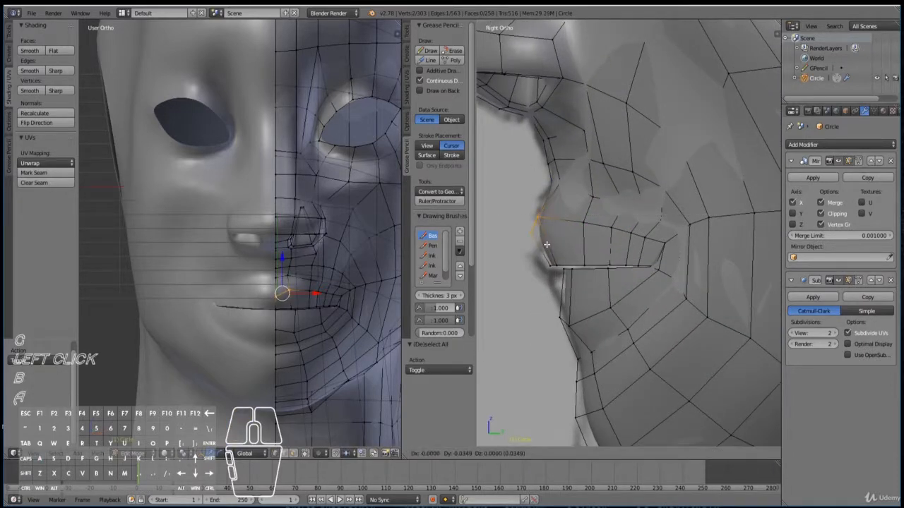
{"action": "left_click", "coordinate": [538, 240]}
Select the edge loop around the mouth opening and extrude it 0.057 along Y and 0.005 along Z into the head.
{"action": "right_click", "coordinate": [567, 271], "text": "alt"}
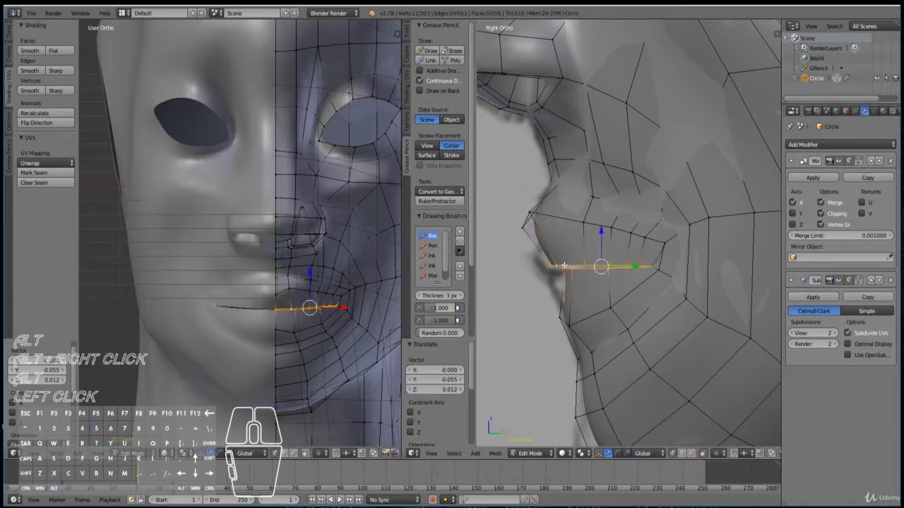
{"action": "middle_click_drag", "start_coordinate": [304, 297], "coordinate": [328, 295]}
{"action": "key", "text": "g"}
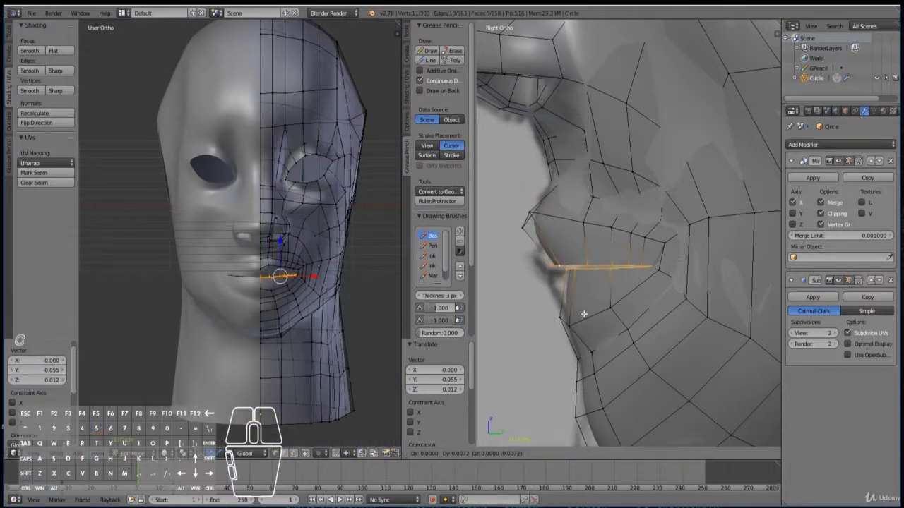
{"action": "right_click", "coordinate": [584, 314]}
{"action": "key", "text": "e"}
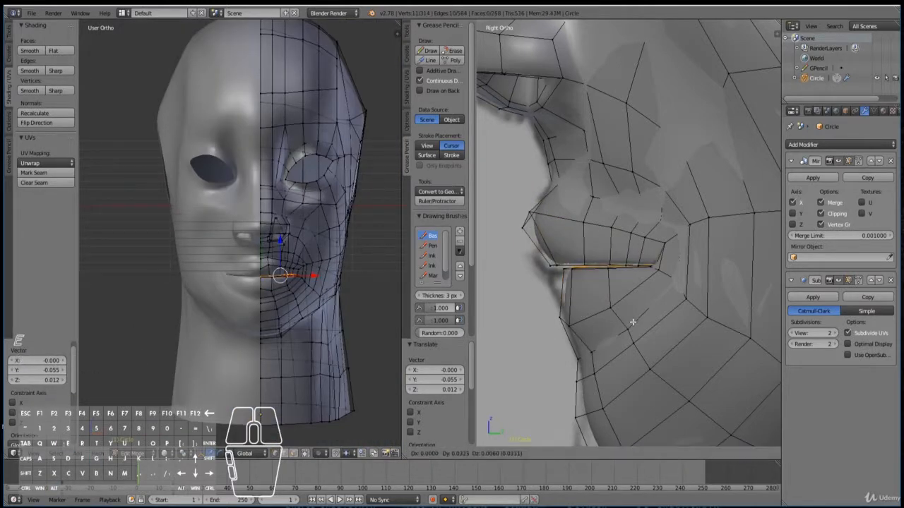
{"action": "left_click", "coordinate": [582, 318]}
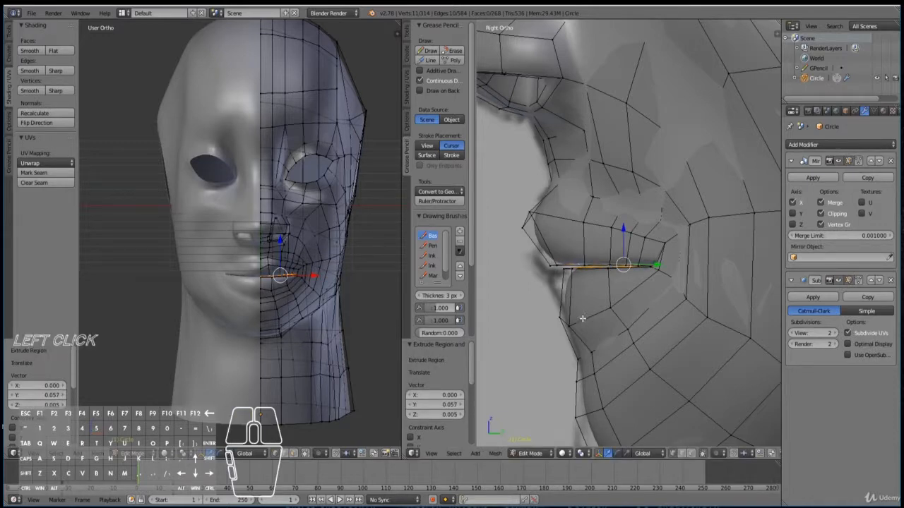
Turn off the subdivision preview in the viewport and scale the extruded mouth loop by 5.929 along Z.
{"action": "scroll", "coordinate": [656, 326], "scroll_direction": "down", "scroll_amount": 2}
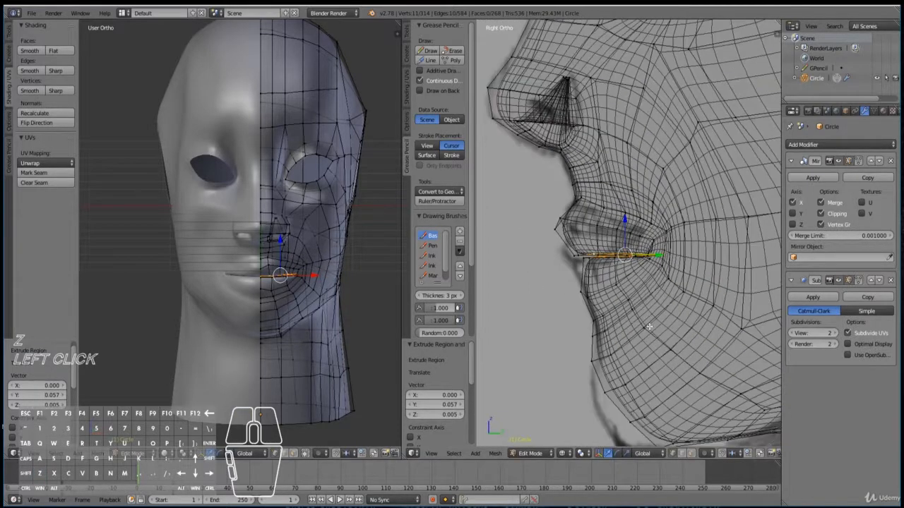
{"action": "left_click", "coordinate": [839, 280]}
{"action": "scroll", "coordinate": [634, 300], "scroll_direction": "up", "scroll_amount": 5, "text": "ctrl"}
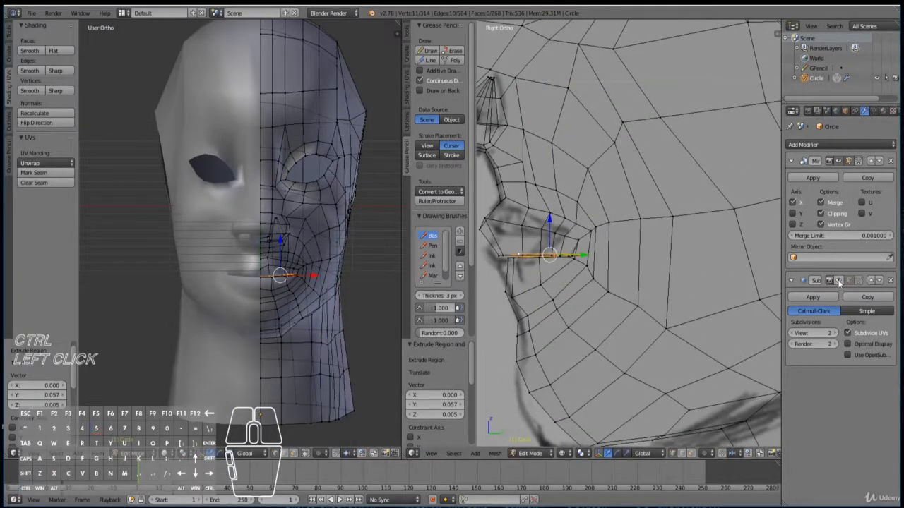
{"action": "key", "text": "s"}
{"action": "key", "text": "z"}
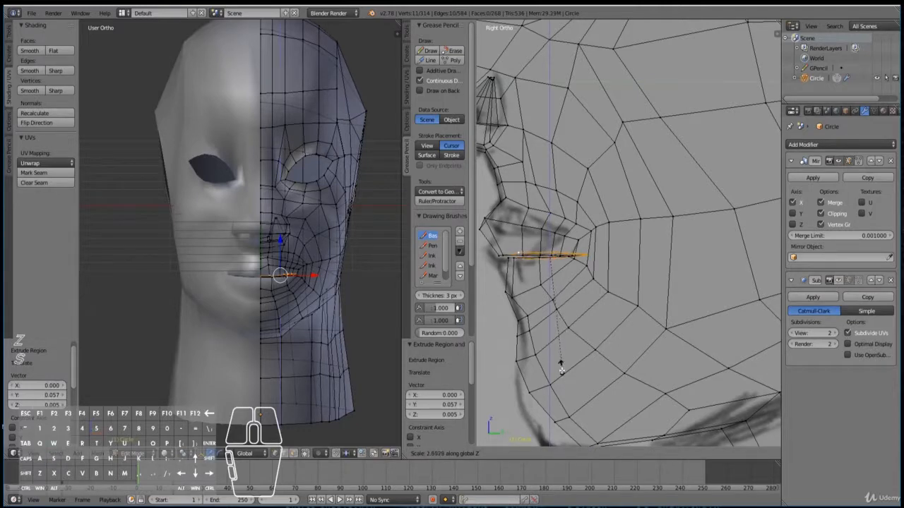
{"action": "left_click", "coordinate": [565, 44]}
{"action": "middle_click_drag", "start_coordinate": [563, 76], "coordinate": [634, 186]}
{"action": "key", "text": "KP_1"}
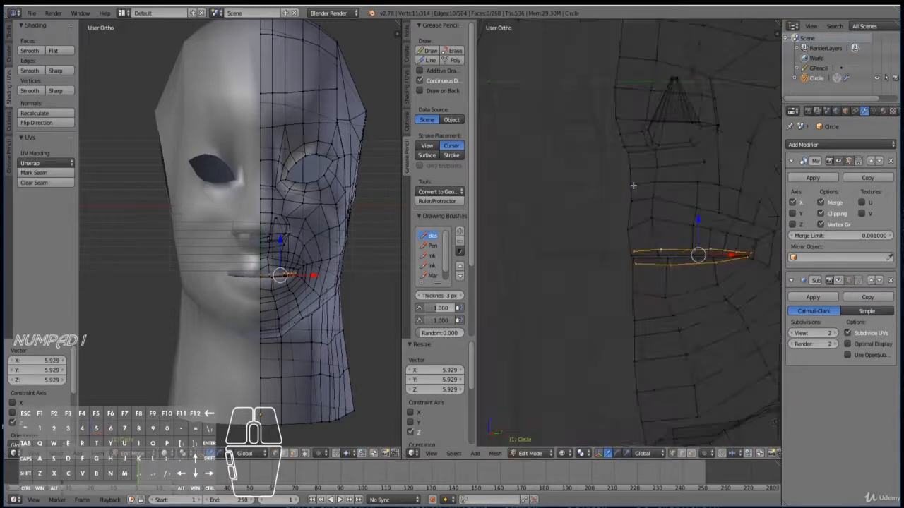
Extrude the mouth loop 0.384 along Y and 0.027 along Z in side view, and scale it by 13.535 along Z.
{"action": "key", "text": "KP_3"}
{"action": "key", "text": "e"}
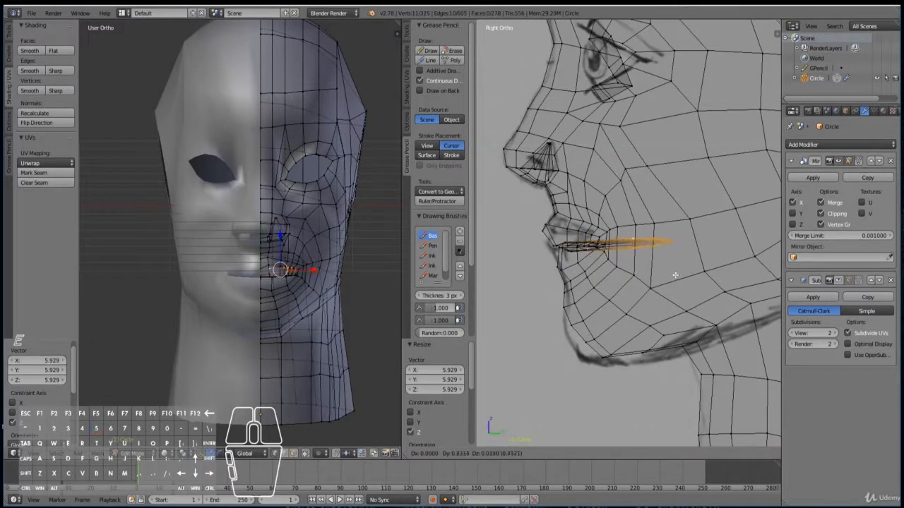
{"action": "left_click", "coordinate": [667, 275]}
{"action": "key", "text": "s"}
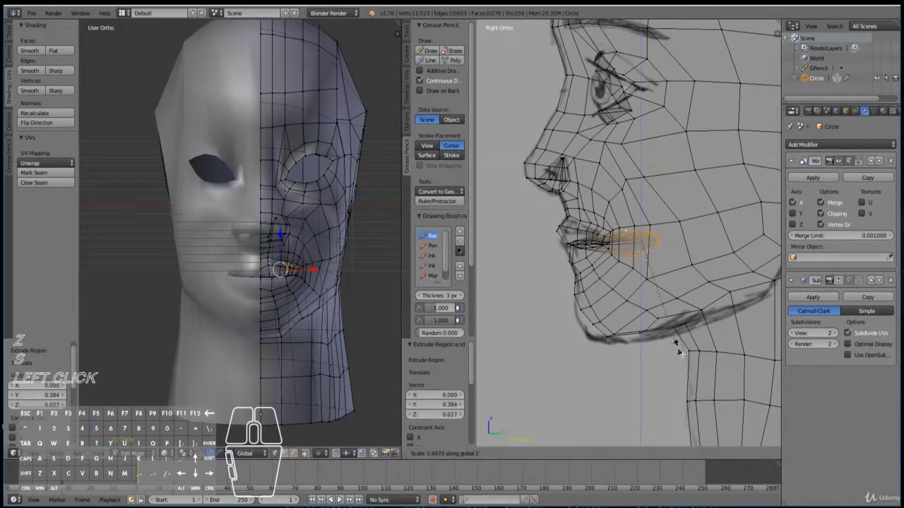
{"action": "middle_click", "coordinate": [669, 377]}
{"action": "middle_click_drag", "start_coordinate": [669, 378], "coordinate": [671, 337]}
Widen the inner mouth loop by 1.302 along X in front view and move it 0.097 along X and 0.018 along Z.
{"action": "key", "text": "KP_1"}
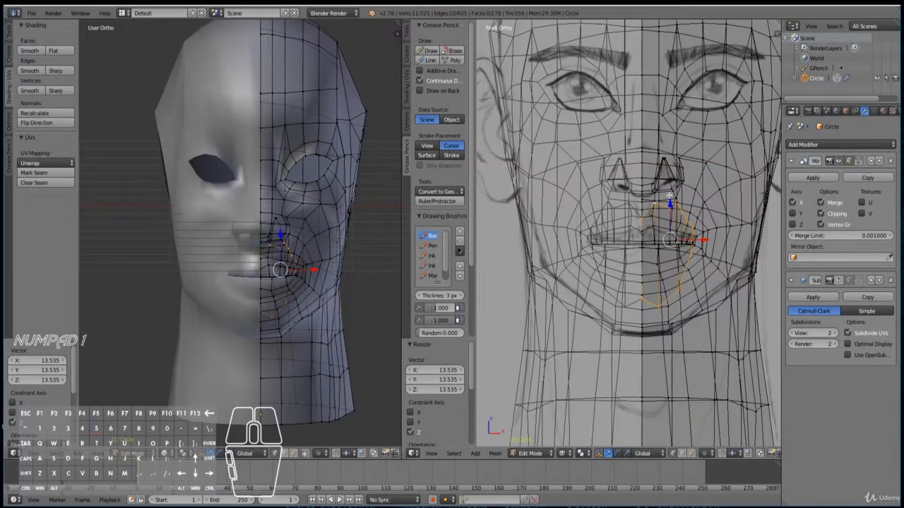
{"action": "key", "text": "s"}
{"action": "key", "text": "x"}
{"action": "left_click", "coordinate": [744, 250]}
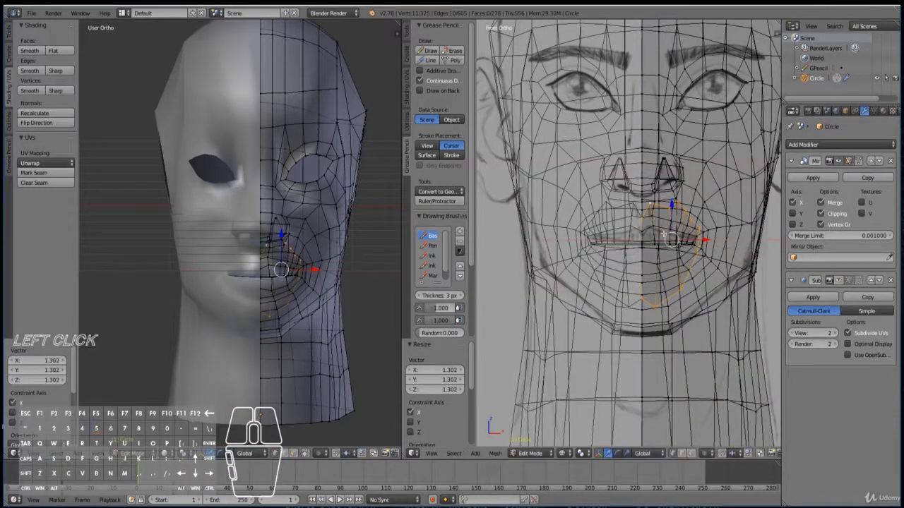
{"action": "key", "text": "g"}
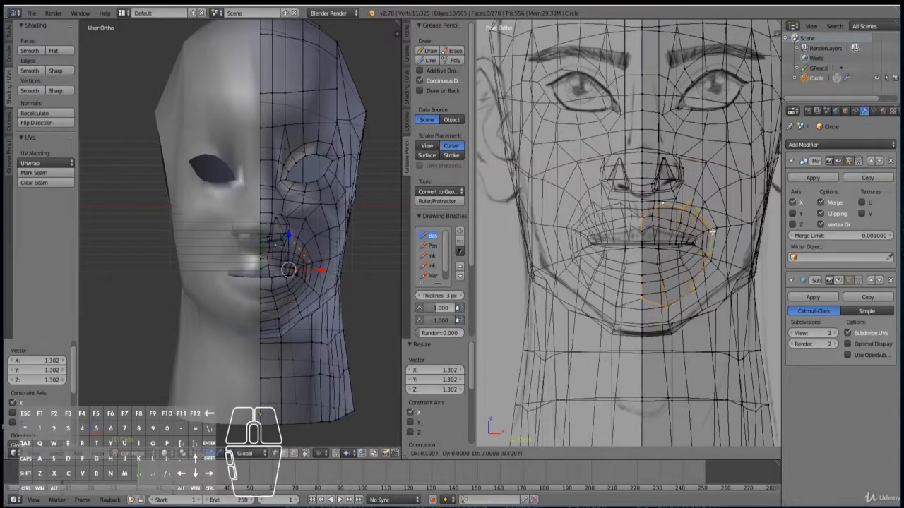
{"action": "left_click", "coordinate": [712, 230]}
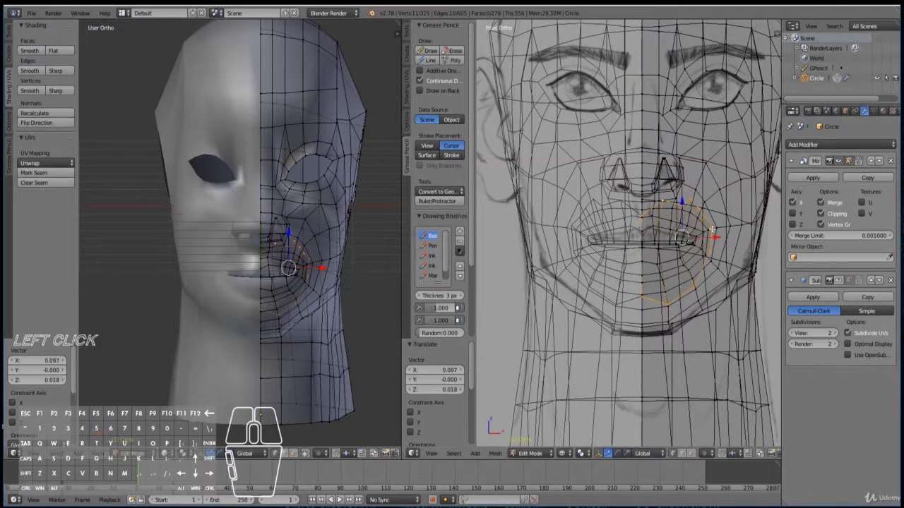
Extrude the inner mouth loop 0.549 along Y and 0.114 along Z, then extrude it further back and scale it to 0.253.
{"action": "key", "text": "KP_3"}
{"action": "scroll", "coordinate": [660, 228], "scroll_direction": "down", "scroll_amount": 2}
{"action": "key", "text": "e"}
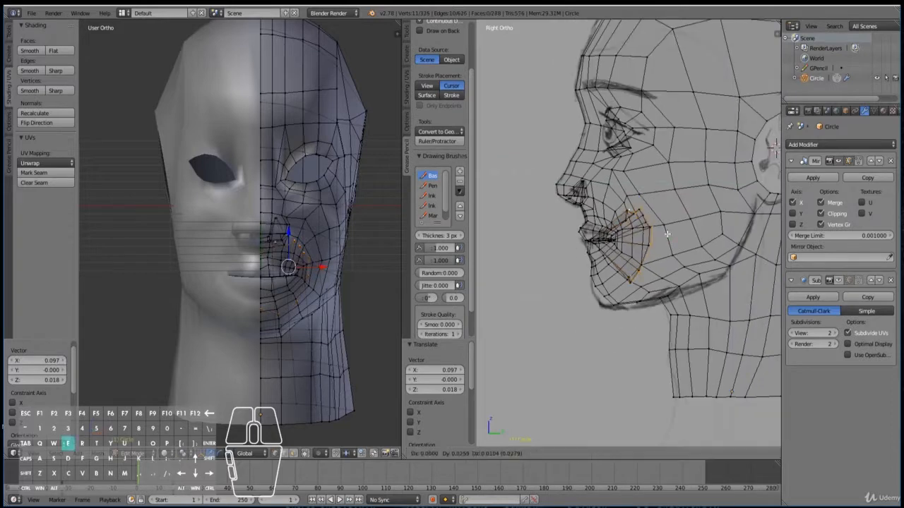
{"action": "left_click", "coordinate": [709, 225]}
{"action": "key", "text": "e"}
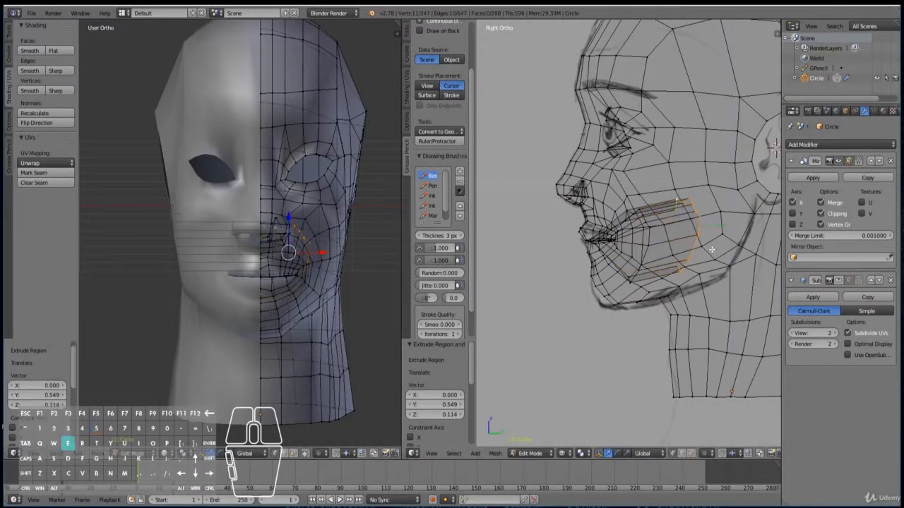
{"action": "left_click", "coordinate": [719, 260]}
{"action": "key", "text": "s"}
{"action": "left_click", "coordinate": [717, 238]}
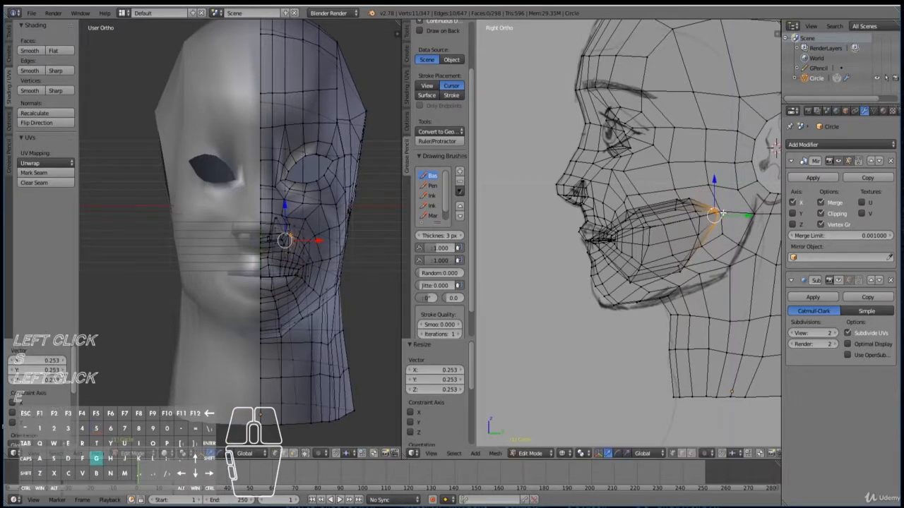
Lower the rear end of the mouth cavity by 0.487 and 0.083 along Z, shifting it back 0.083 and 0.024 along Y toward the throat.
{"action": "key", "text": "g"}
{"action": "left_click", "coordinate": [730, 258]}
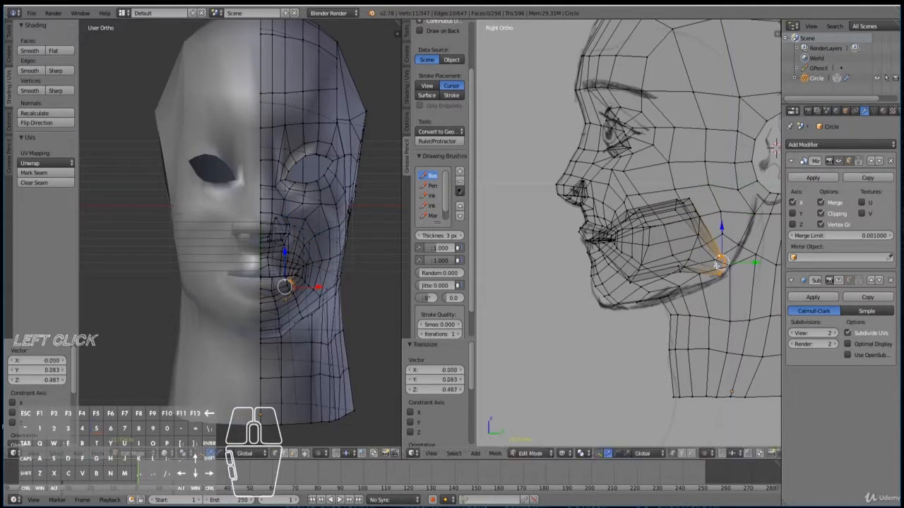
{"action": "middle_click_drag", "start_coordinate": [729, 258], "coordinate": [703, 276]}
{"action": "key", "text": "g"}
{"action": "left_click", "coordinate": [739, 265]}
{"action": "key", "text": "KP_1"}
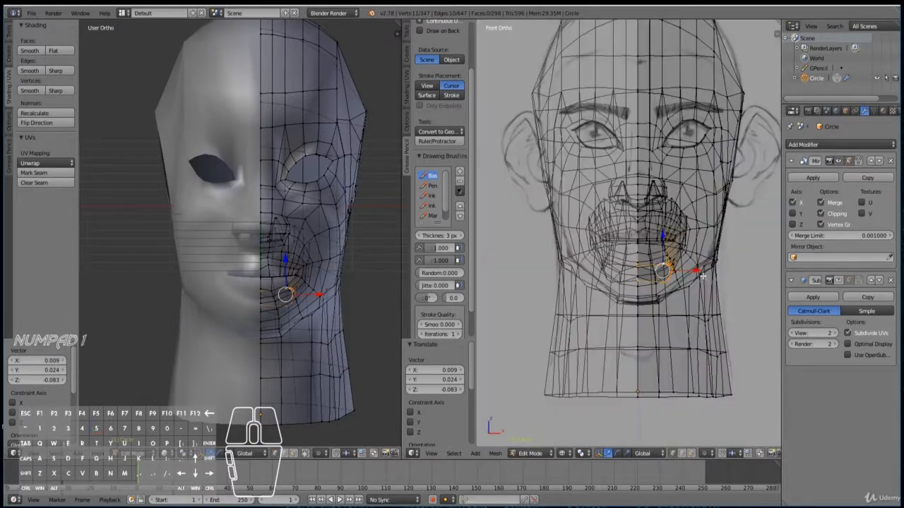
Check the mouth at an angle and switch the front view from wireframe to solid shading.
{"action": "key", "text": "Tab"}
{"action": "scroll", "coordinate": [324, 277], "scroll_direction": "up", "scroll_amount": 5}
{"action": "middle_click_drag", "start_coordinate": [324, 278], "coordinate": [306, 291]}
{"action": "key", "text": "Tab"}
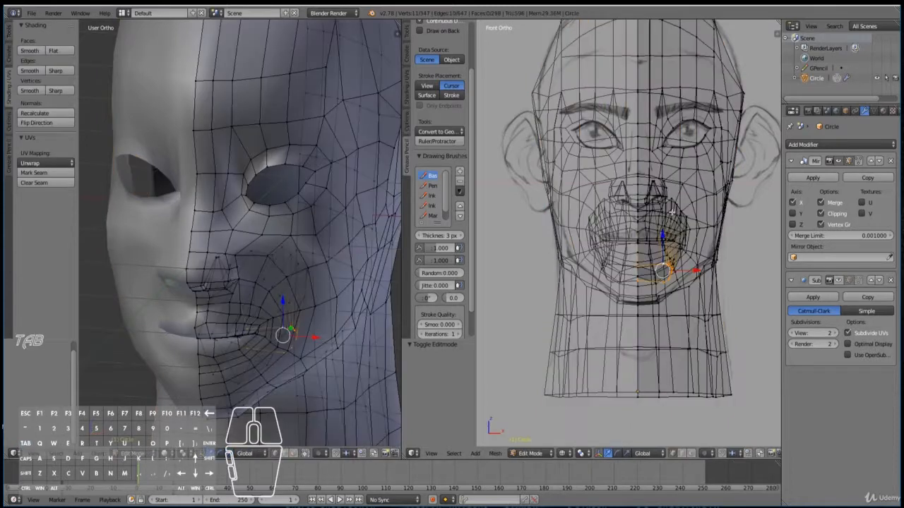
{"action": "key", "text": "Tab"}
{"action": "key", "text": "Tab"}
{"action": "key", "text": "z"}
Select the edge loop around the eye opening, extrude it in place and scale it to 0.911.
{"action": "right_click", "coordinate": [691, 144], "text": "alt"}
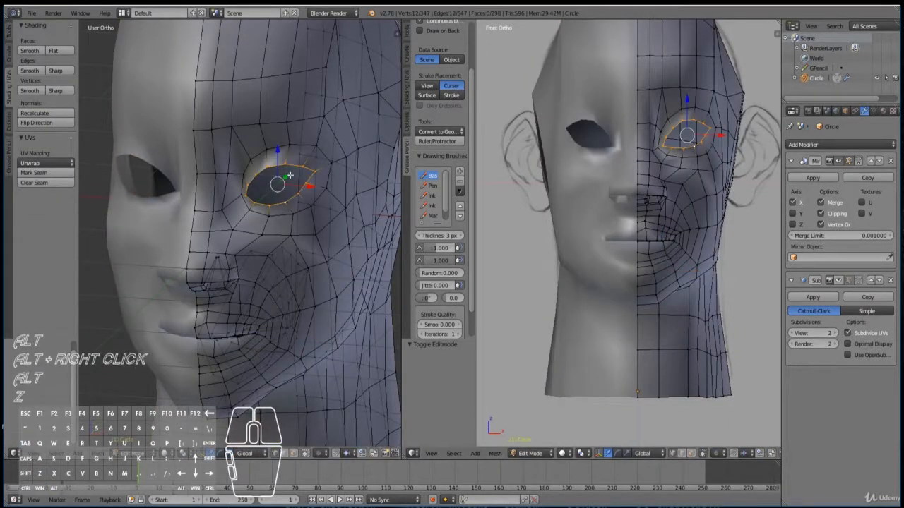
{"action": "scroll", "coordinate": [342, 195], "scroll_direction": "up", "scroll_amount": 4}
{"action": "key", "text": "e"}
{"action": "right_click", "coordinate": [342, 195]}
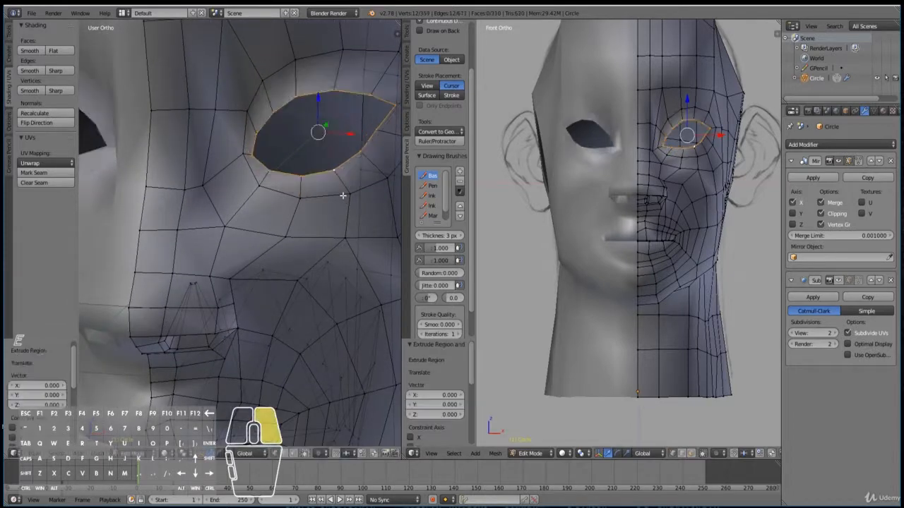
{"action": "key", "text": "s"}
{"action": "left_click", "coordinate": [345, 200]}
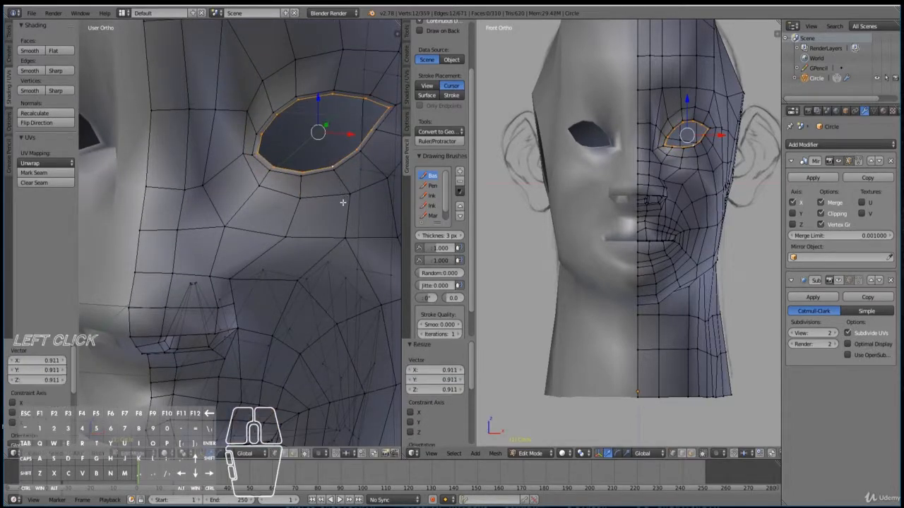
Move the new inner eyelid loop 0.013 along Y into the head.
{"action": "middle_click_drag", "start_coordinate": [344, 200], "coordinate": [302, 206]}
{"action": "key", "text": "KP_Decimal"}
{"action": "middle_click_drag", "start_coordinate": [289, 287], "coordinate": [251, 287]}
{"action": "left_click", "coordinate": [279, 291]}
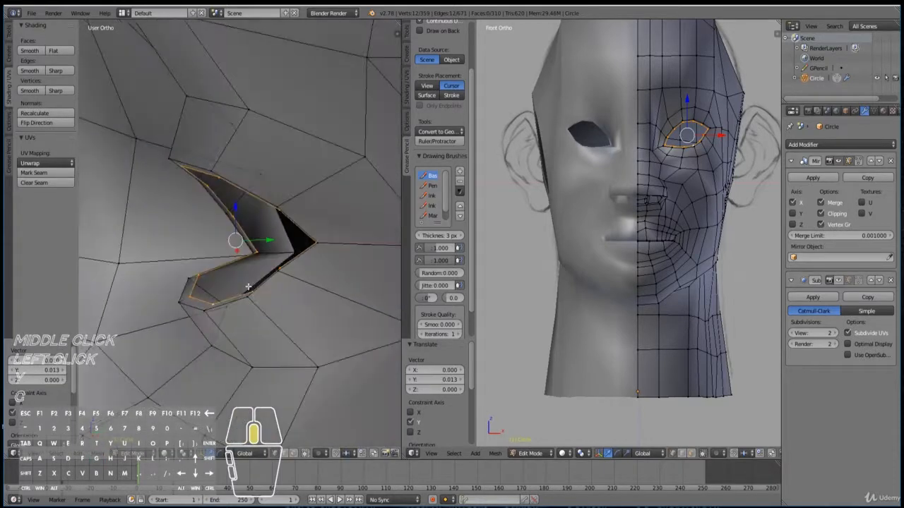
Extrude the inner eyelid loop 0.379 along Y into the head and scale it by 2.887 along Z.
{"action": "key", "text": "e"}
{"action": "right_click", "coordinate": [290, 291]}
{"action": "scroll", "coordinate": [290, 291], "scroll_direction": "down", "scroll_amount": 3}
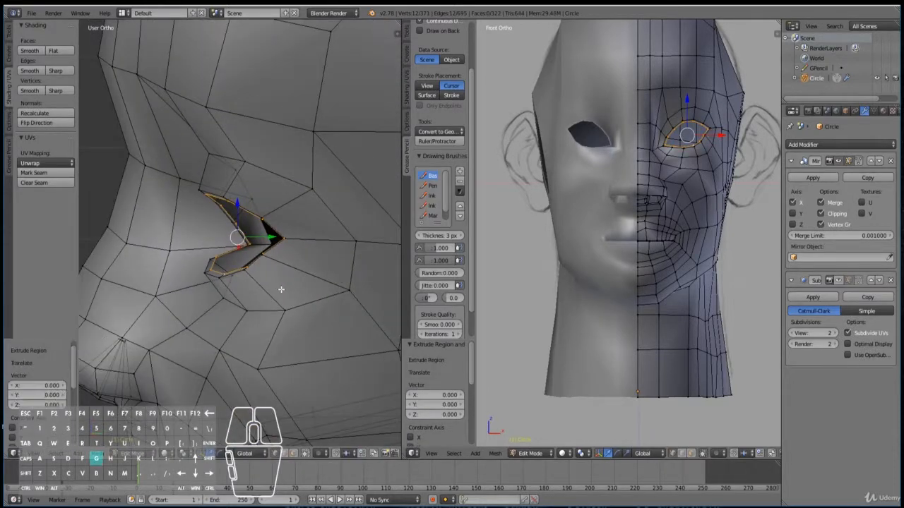
{"action": "key", "text": "g"}
{"action": "key", "text": "y"}
{"action": "left_click", "coordinate": [364, 287]}
{"action": "middle_click_drag", "start_coordinate": [363, 288], "coordinate": [315, 293]}
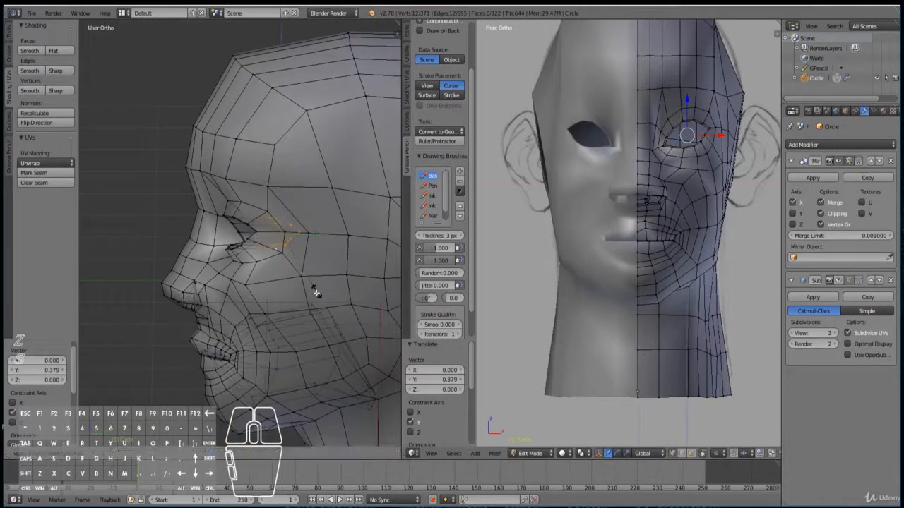
{"action": "left_click", "coordinate": [357, 414]}
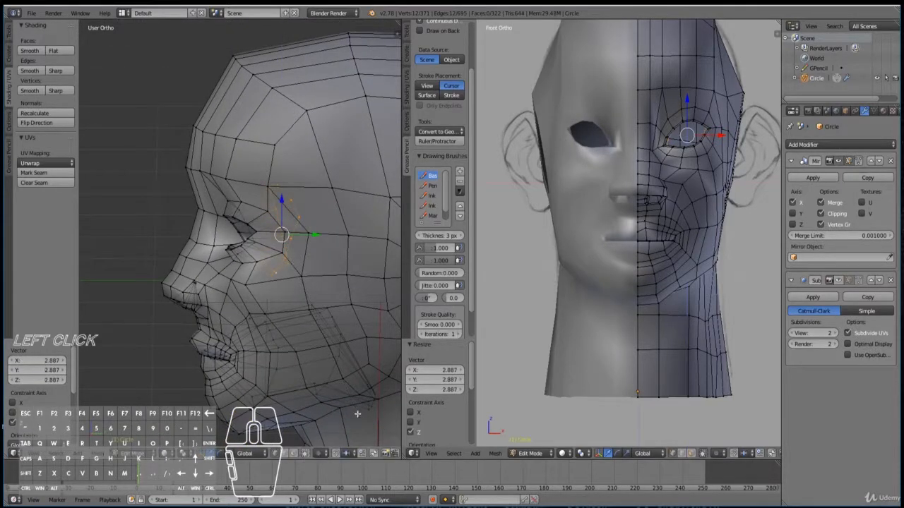
Examine the eye openings and the whole head in object mode at an angle, from the side and from the front.
{"action": "middle_click_drag", "start_coordinate": [284, 293], "coordinate": [332, 287]}
{"action": "scroll", "coordinate": [278, 272], "scroll_direction": "up", "scroll_amount": 2}
{"action": "key", "text": "Tab"}
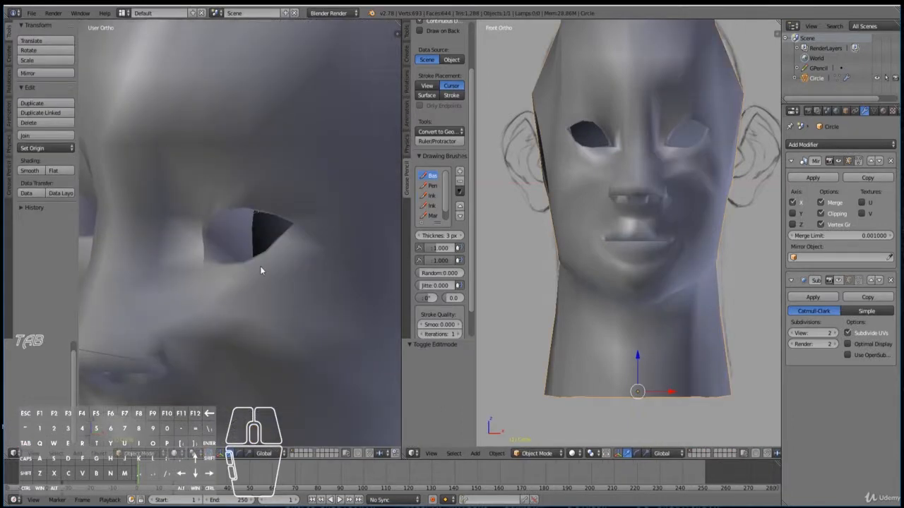
{"action": "middle_click_drag", "start_coordinate": [260, 266], "coordinate": [279, 279]}
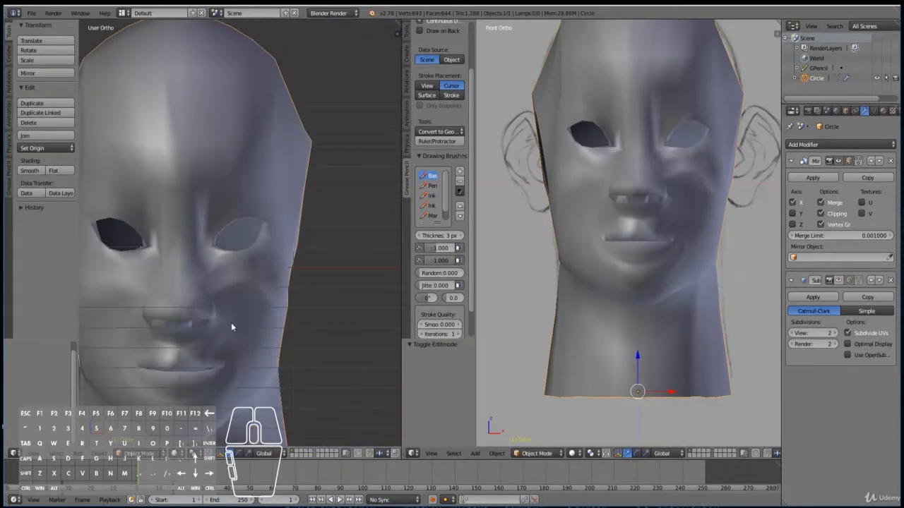
{"action": "key", "text": "Tab"}
{"action": "key", "text": "Tab"}
{"action": "key", "text": "KP_3"}
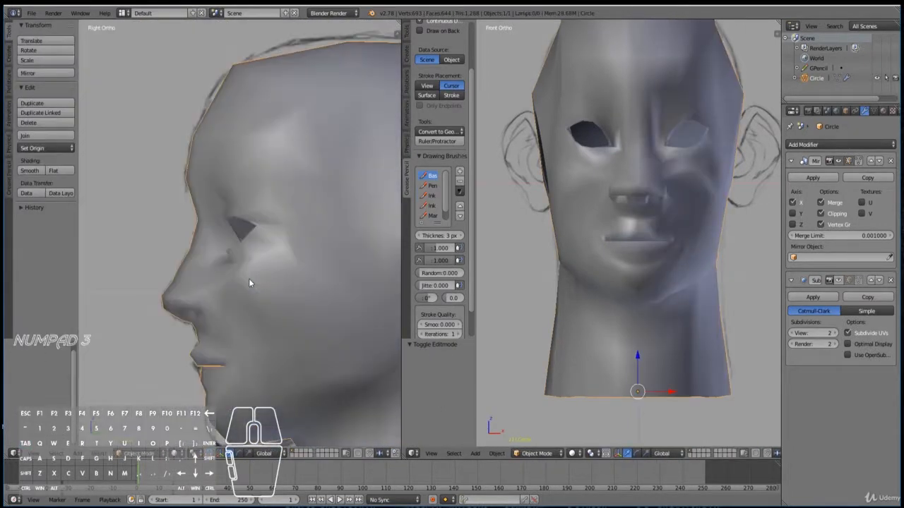
{"action": "key", "text": "KP_1"}
Add a single edge loop around the mouth through the upper and lower lips.
{"action": "key", "text": "KP_3"}
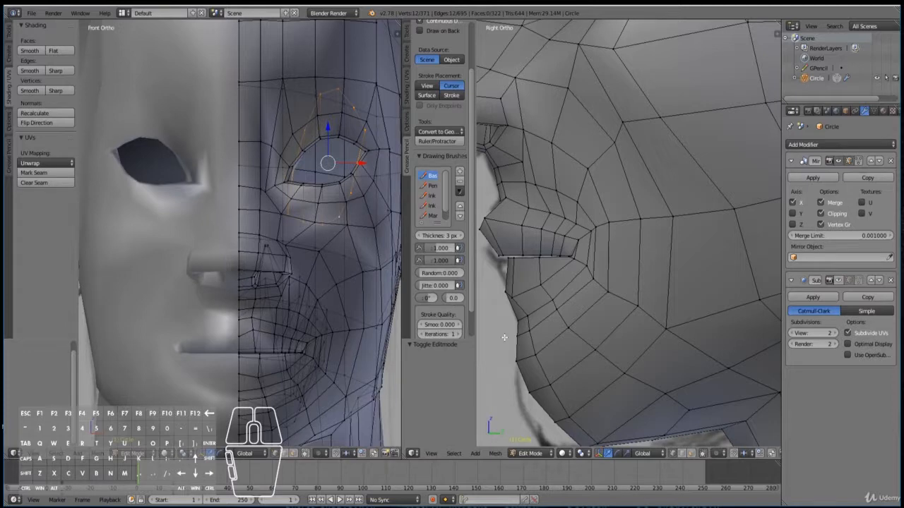
{"action": "key", "text": "ctrl+r"}
{"action": "left_click", "coordinate": [530, 243]}
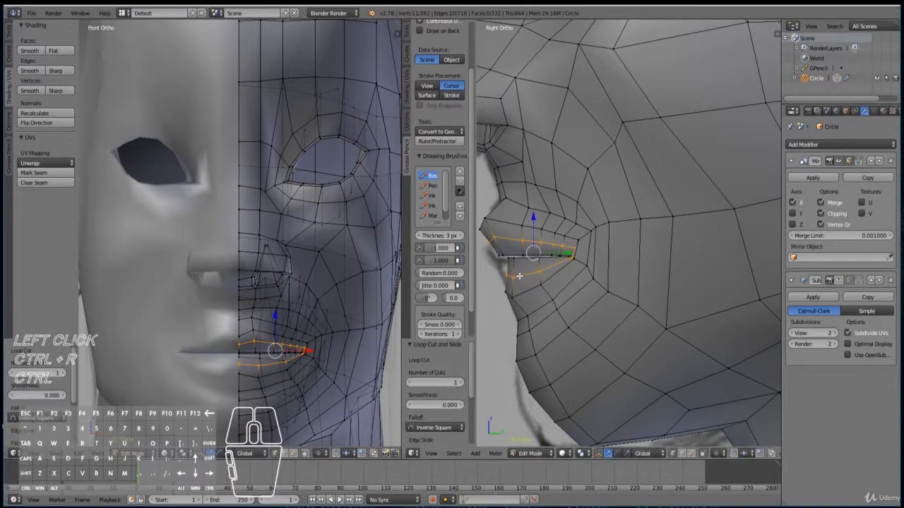
Move the new loop's foremost upper-lip vertices forward and down, and its foremost lower-lip vertices -0.055 along Y and 0.010 along Z.
{"action": "key", "text": "a"}
{"action": "left_click", "coordinate": [486, 234]}
{"action": "key", "text": "b"}
{"action": "left_click_drag", "start_coordinate": [483, 232], "coordinate": [503, 251]}
{"action": "key", "text": "g"}
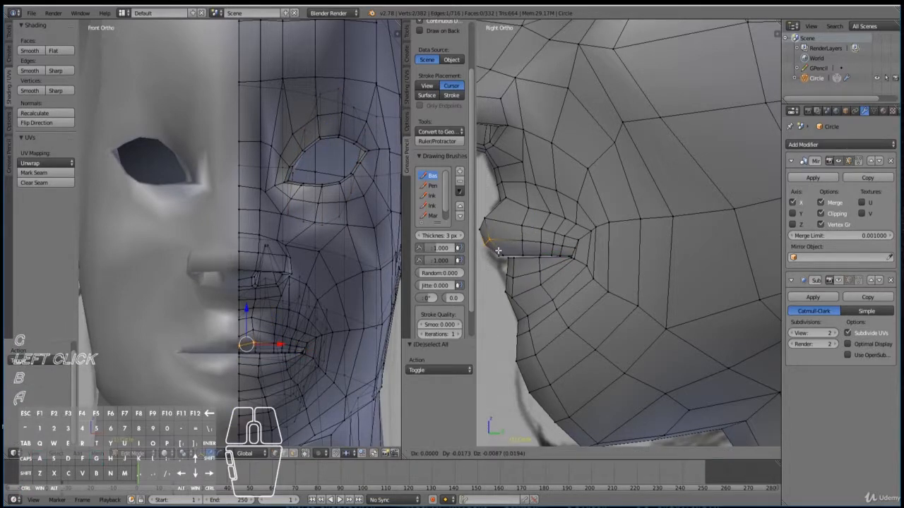
{"action": "left_click", "coordinate": [520, 283]}
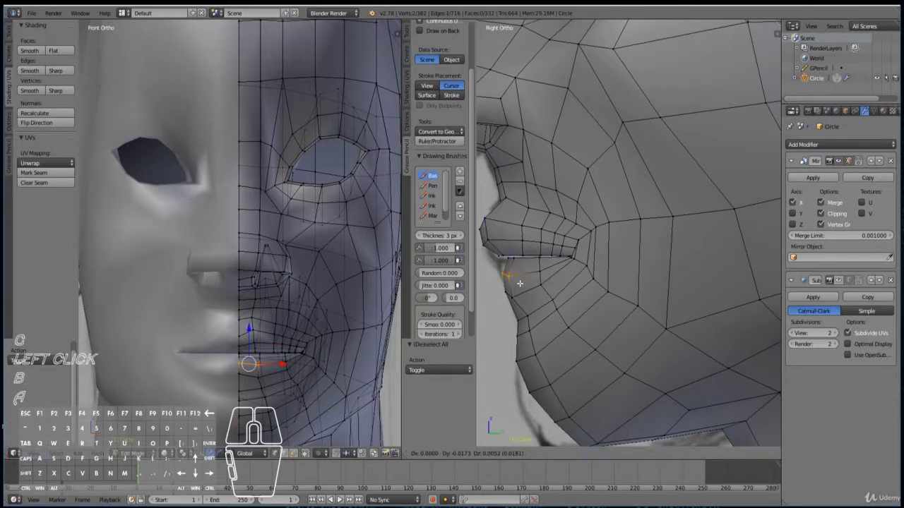
{"action": "left_click", "coordinate": [510, 283]}
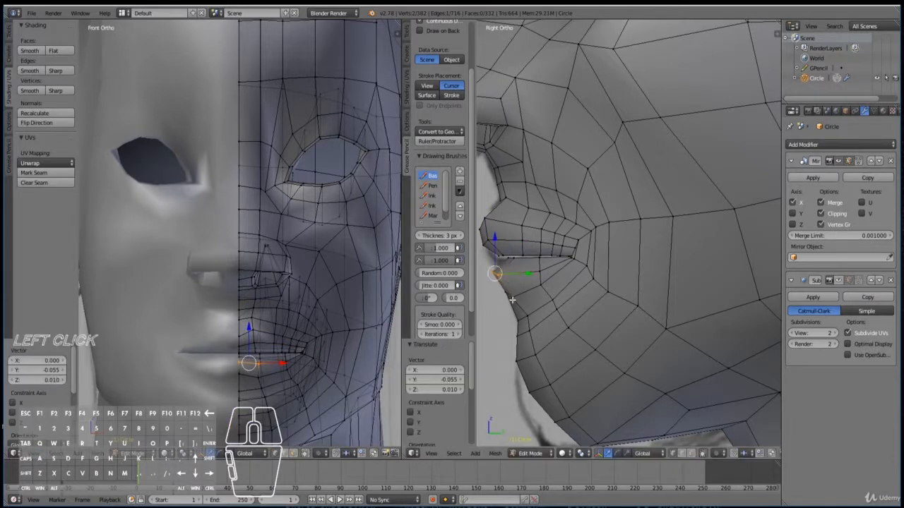
Move the two front vertices just below the lower lip 0.003 along Y and -0.007 along Z.
{"action": "key", "text": "a"}
{"action": "key", "text": "b"}
{"action": "left_click_drag", "start_coordinate": [496, 288], "coordinate": [524, 302]}
{"action": "key", "text": "g"}
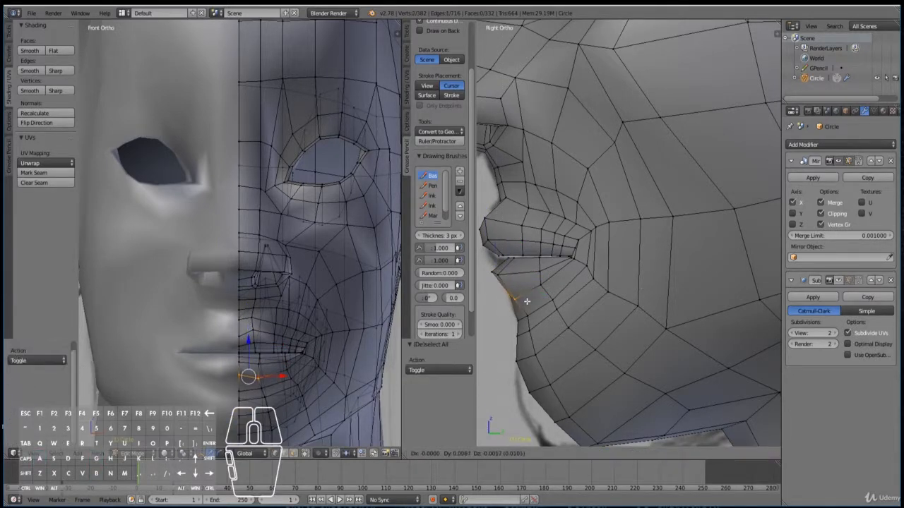
{"action": "left_click", "coordinate": [518, 290]}
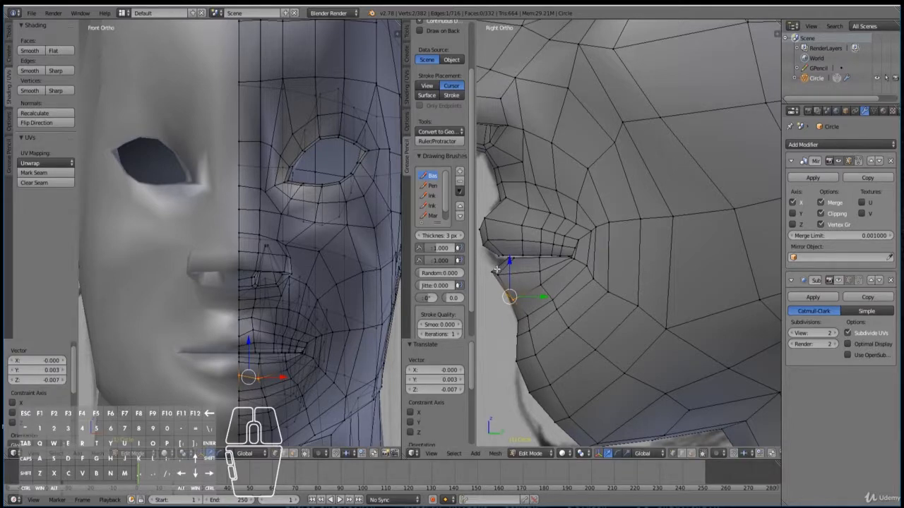
Reposition the new loop's side vertices on the upper lip, moving them 0.008 along X, -0.005 along Y and -0.008 along Z.
{"action": "key", "text": "a"}
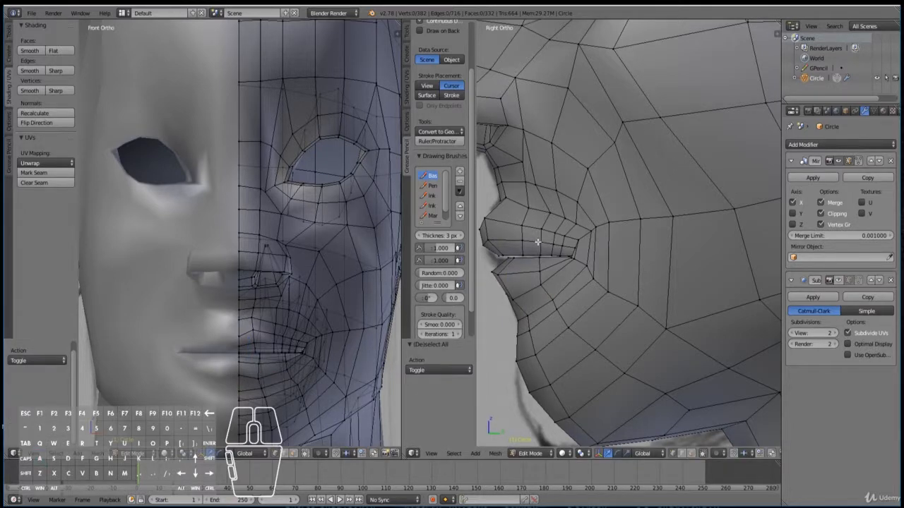
{"action": "right_click", "coordinate": [531, 242], "text": "shift"}
{"action": "right_click", "coordinate": [556, 245], "text": "shift"}
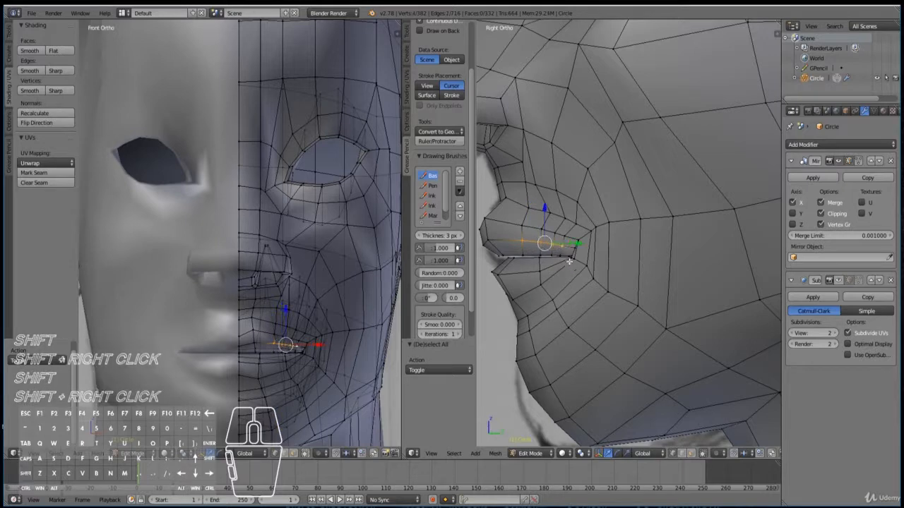
{"action": "key", "text": "g"}
{"action": "left_click", "coordinate": [567, 267]}
{"action": "middle_click_drag", "start_coordinate": [567, 267], "coordinate": [632, 247]}
{"action": "left_click", "coordinate": [600, 359]}
Move the row of vertices along the upper lip's outer border -0.001 along X, -0.015 along Y and 0.002 along Z.
{"action": "right_click", "coordinate": [646, 192]}
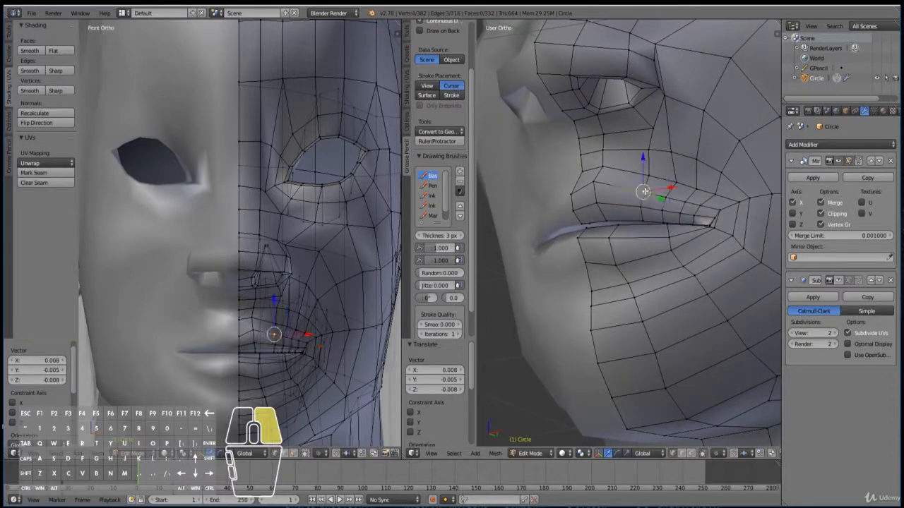
{"action": "right_click", "coordinate": [678, 203], "text": "shift"}
{"action": "right_click", "coordinate": [703, 205], "text": "shift"}
{"action": "right_click", "coordinate": [574, 192], "text": "shift"}
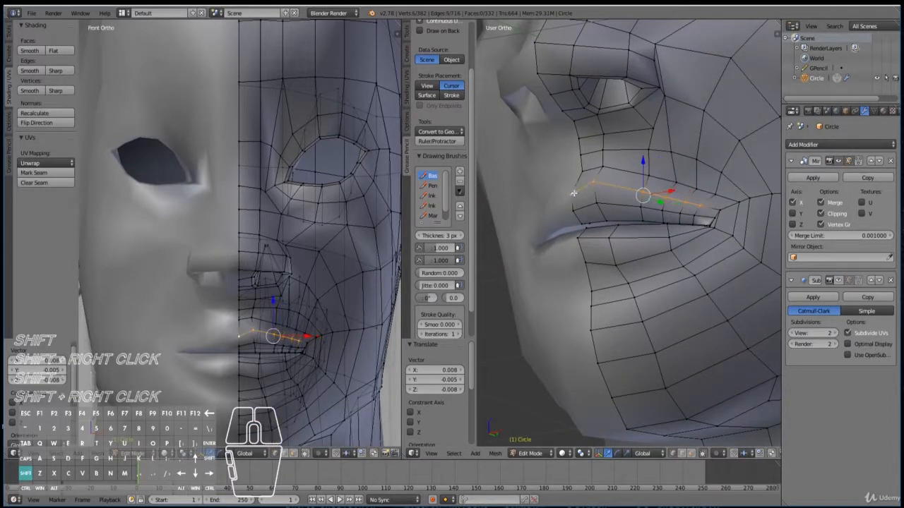
{"action": "right_click", "coordinate": [712, 208], "text": "shift"}
{"action": "key", "text": "ctrl+z"}
{"action": "middle_click_drag", "start_coordinate": [746, 245], "coordinate": [521, 231]}
{"action": "key", "text": "g"}
{"action": "left_click", "coordinate": [516, 231]}
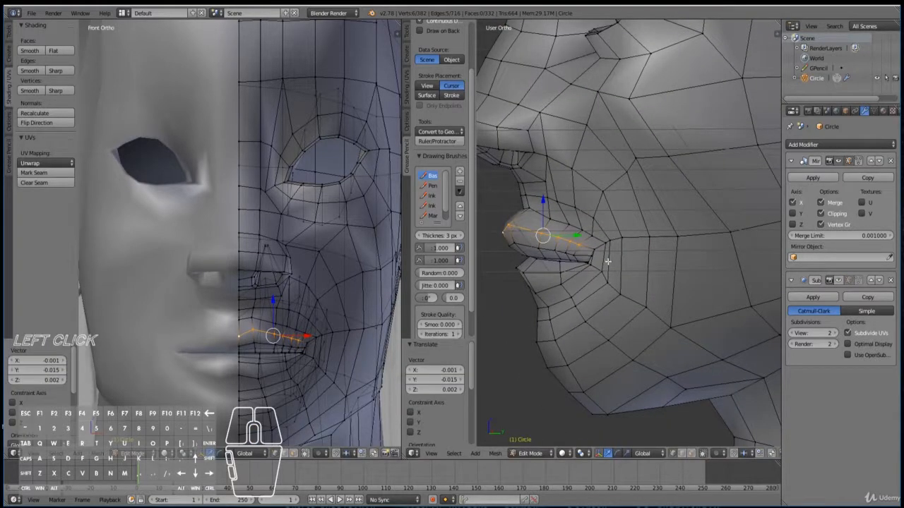
Check the face in object mode, and slide the two front vertices beneath the lower lip and their outer neighbour up toward the lip.
{"action": "middle_click_drag", "start_coordinate": [609, 262], "coordinate": [639, 272]}
{"action": "key", "text": "Tab"}
{"action": "scroll", "coordinate": [639, 272], "scroll_direction": "down", "scroll_amount": 2}
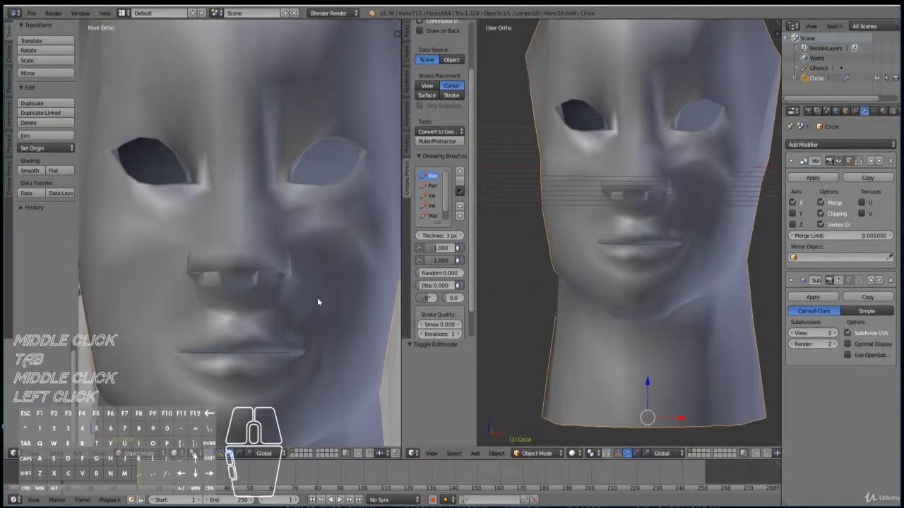
{"action": "scroll", "coordinate": [565, 323], "scroll_direction": "up", "scroll_amount": 5}
{"action": "key", "text": "Tab"}
{"action": "right_click", "coordinate": [658, 308]}
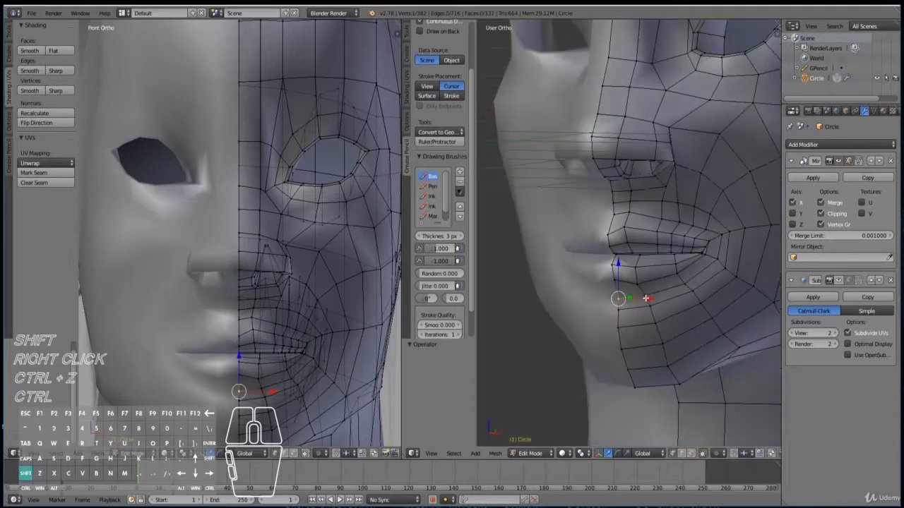
{"action": "right_click", "coordinate": [645, 307], "text": "shift"}
{"action": "key", "text": "g"}
{"action": "key", "text": "g"}
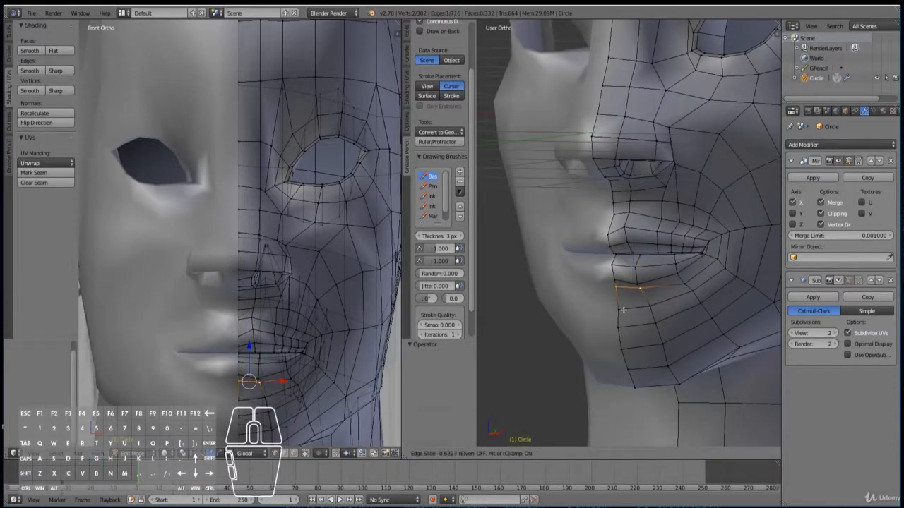
{"action": "left_click", "coordinate": [624, 310]}
{"action": "right_click", "coordinate": [685, 284]}
{"action": "key", "text": "g"}
{"action": "key", "text": "g"}
{"action": "left_click", "coordinate": [689, 275]}
Slide the two vertices above the upper lip nearest the mouth corner down toward the lip, the outermost by a factor of 0.431.
{"action": "right_click", "coordinate": [710, 228]}
{"action": "key", "text": "g"}
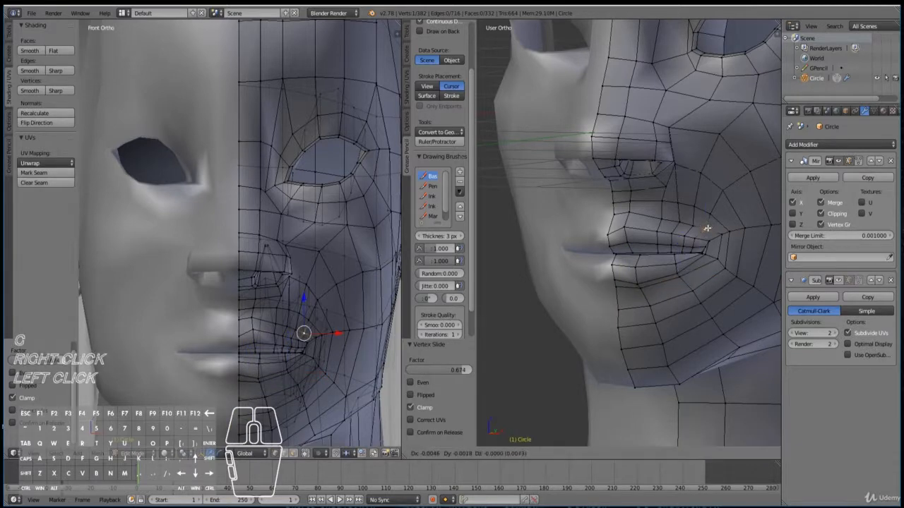
{"action": "left_click", "coordinate": [687, 228]}
{"action": "right_click", "coordinate": [681, 223]}
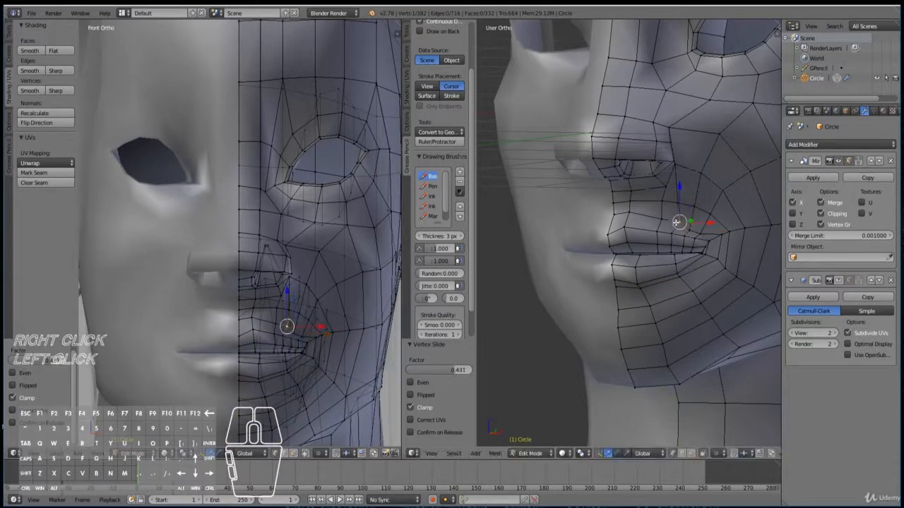
{"action": "key", "text": "g"}
{"action": "key", "text": "g"}
{"action": "left_click", "coordinate": [673, 228]}
Slide the next two vertices above the upper lip down by factors of 0.552 and 0.567, and slide the centre-line vertex down too.
{"action": "right_click", "coordinate": [656, 218]}
{"action": "key", "text": "g"}
{"action": "key", "text": "g"}
{"action": "left_click", "coordinate": [657, 224]}
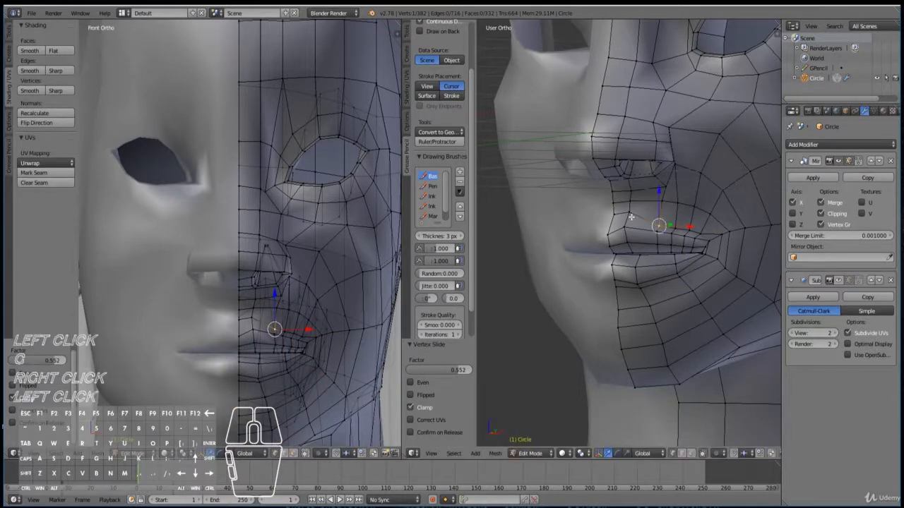
{"action": "right_click", "coordinate": [629, 216]}
{"action": "key", "text": "g"}
{"action": "key", "text": "g"}
{"action": "left_click", "coordinate": [628, 221]}
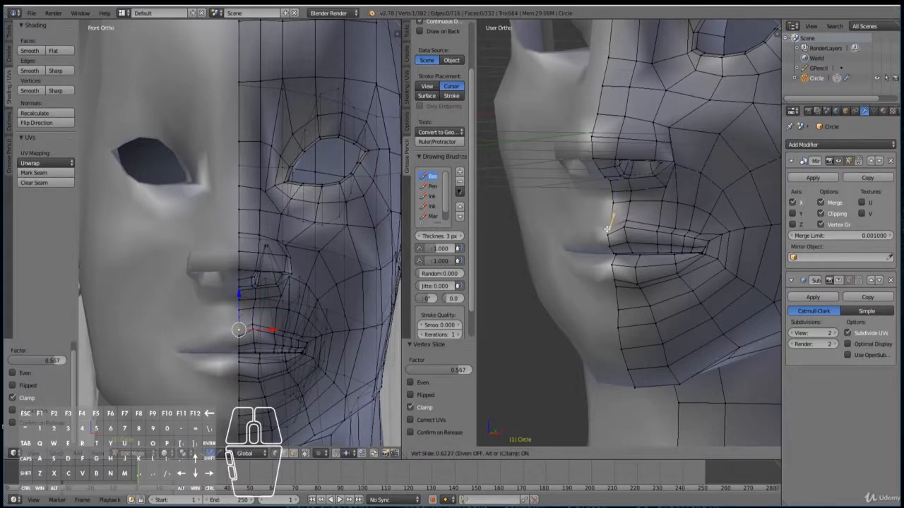
Turn on the Subdivision Surface modifier's viewport display in object mode and examine the smoothed face and lips.
{"action": "key", "text": "Tab"}
{"action": "scroll", "coordinate": [268, 338], "scroll_direction": "down", "scroll_amount": 2}
{"action": "scroll", "coordinate": [269, 338], "scroll_direction": "up", "scroll_amount": 2}
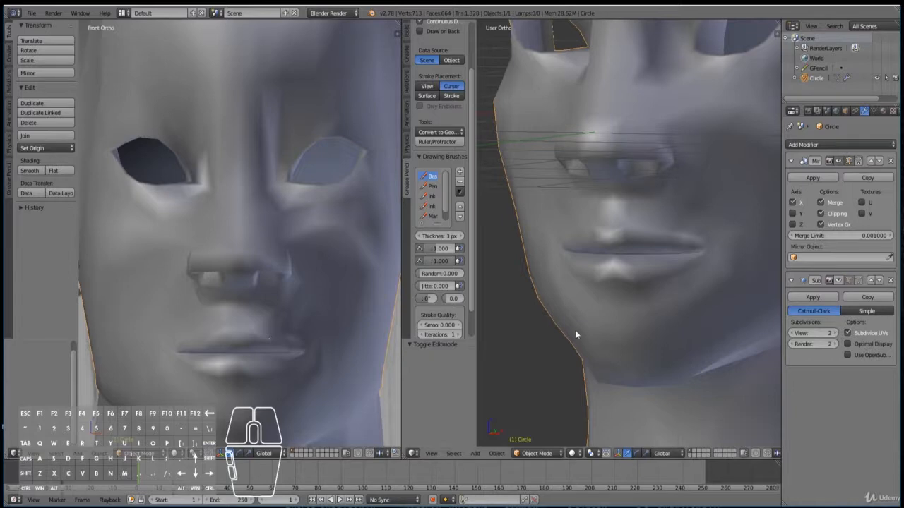
{"action": "left_click", "coordinate": [832, 279]}
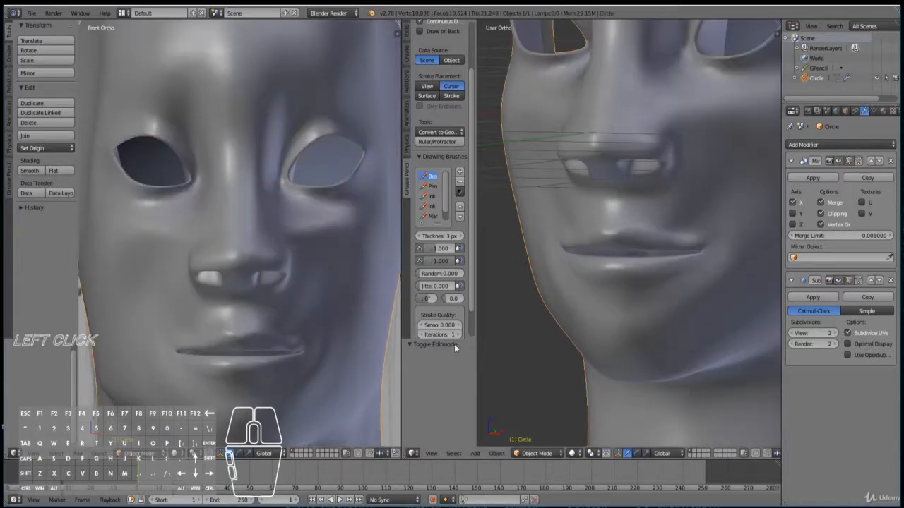
{"action": "scroll", "coordinate": [268, 355], "scroll_direction": "down", "scroll_amount": 2}
{"action": "scroll", "coordinate": [268, 354], "scroll_direction": "up", "scroll_amount": 2}
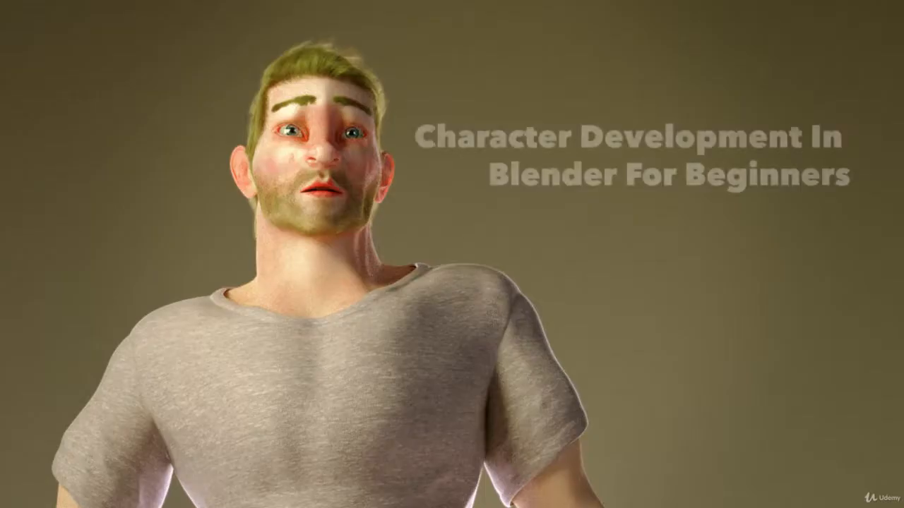